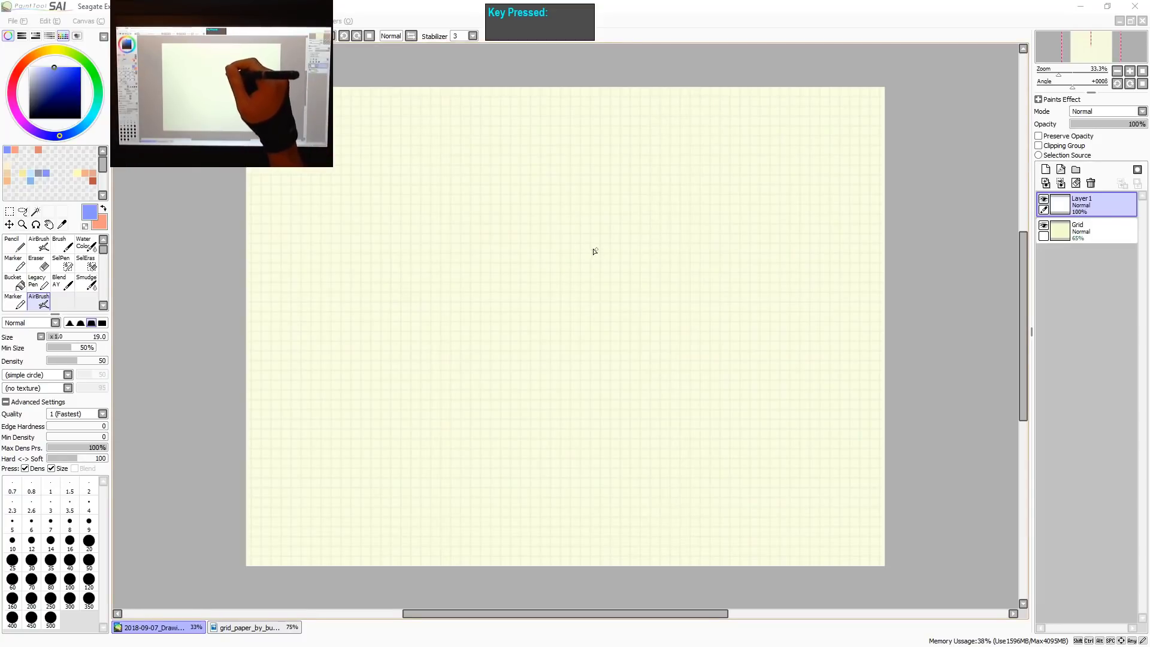
# Sketch a light blue circle for the head in the upper middle of the canvas on Layer1 with the AirBrush.
pyautogui.press('a')
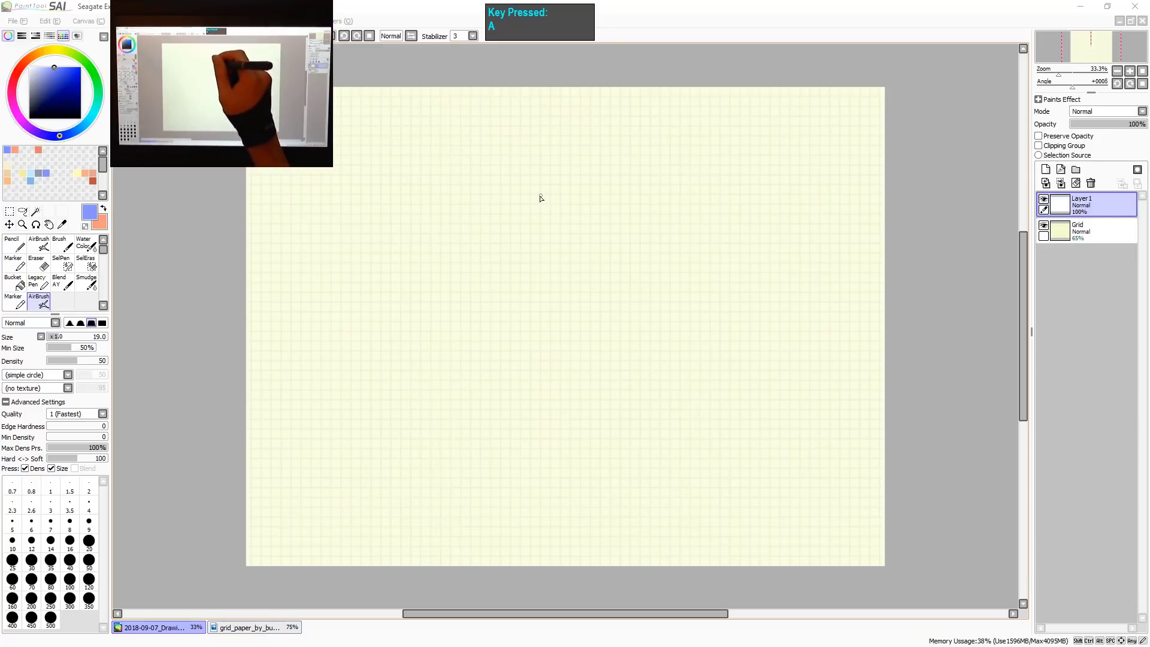
pyautogui.moveTo(539, 196)
pyautogui.mouseDown()
pyautogui.moveTo(499, 202)
pyautogui.moveTo(487, 229)
pyautogui.moveTo(502, 255)
pyautogui.moveTo(569, 236)
pyautogui.mouseUp()
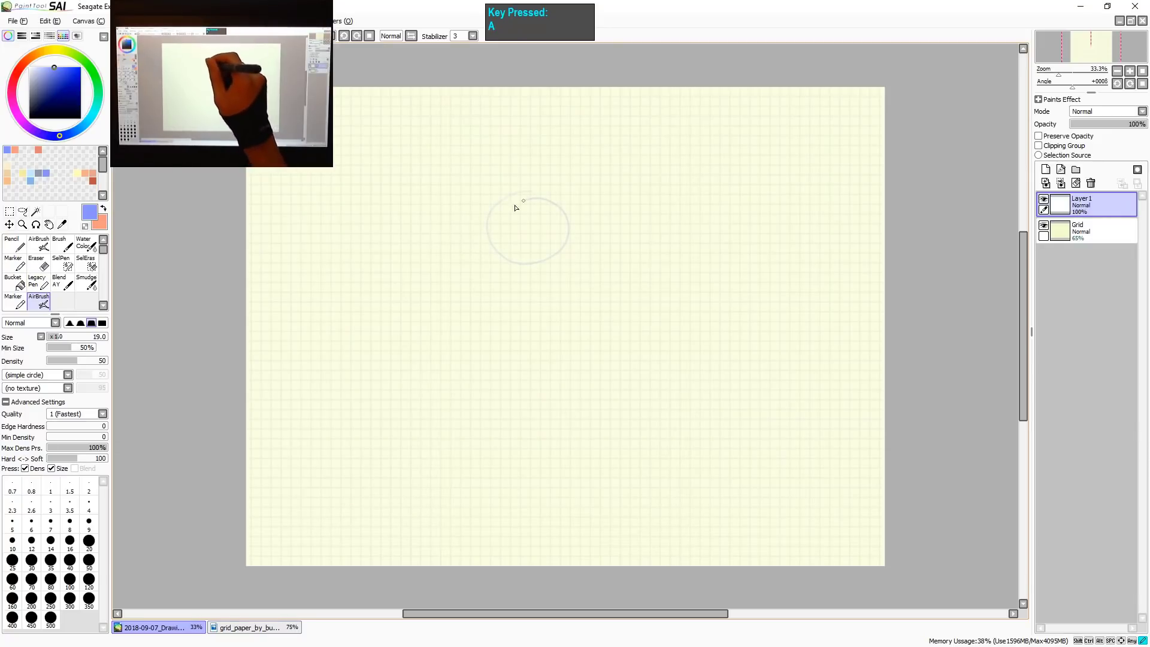
pyautogui.hotkey('ctrl', 'z')
pyautogui.moveTo(543, 172)
pyautogui.mouseDown()
pyautogui.moveTo(487, 216)
pyautogui.moveTo(504, 256)
pyautogui.moveTo(566, 264)
pyautogui.moveTo(595, 220)
pyautogui.moveTo(541, 173)
pyautogui.mouseUp()
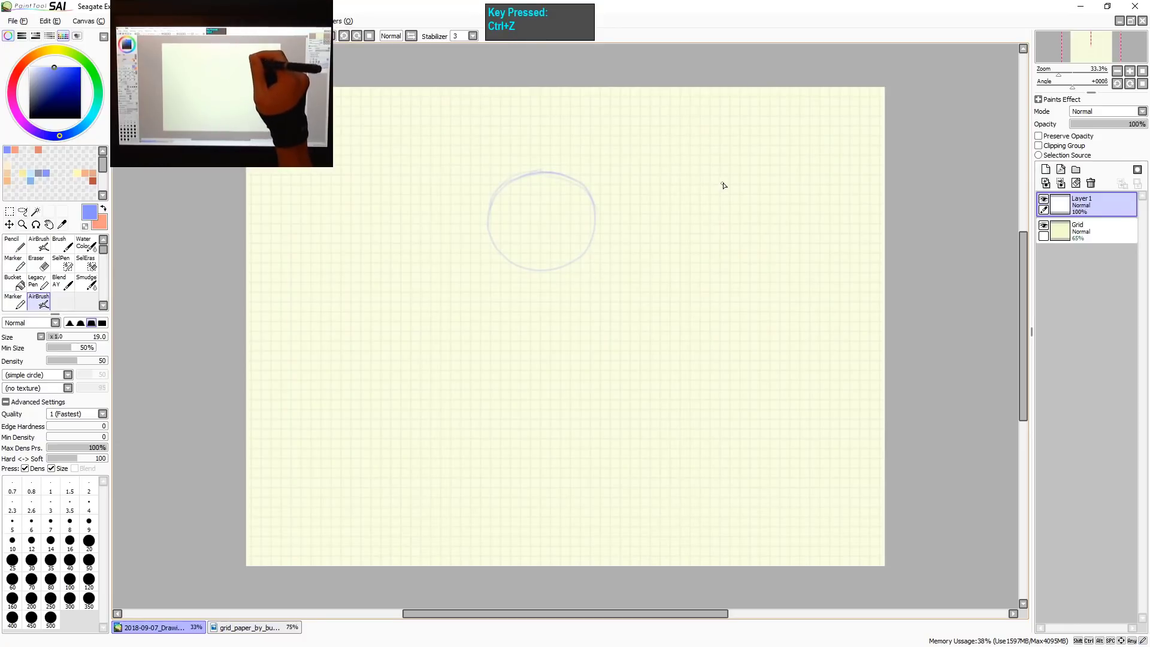
pyautogui.moveTo(722, 179)
pyautogui.mouseDown()
pyautogui.moveTo(699, 193)
pyautogui.moveTo(710, 229)
pyautogui.moveTo(744, 225)
pyautogui.moveTo(755, 206)
pyautogui.moveTo(722, 182)
pyautogui.mouseUp()
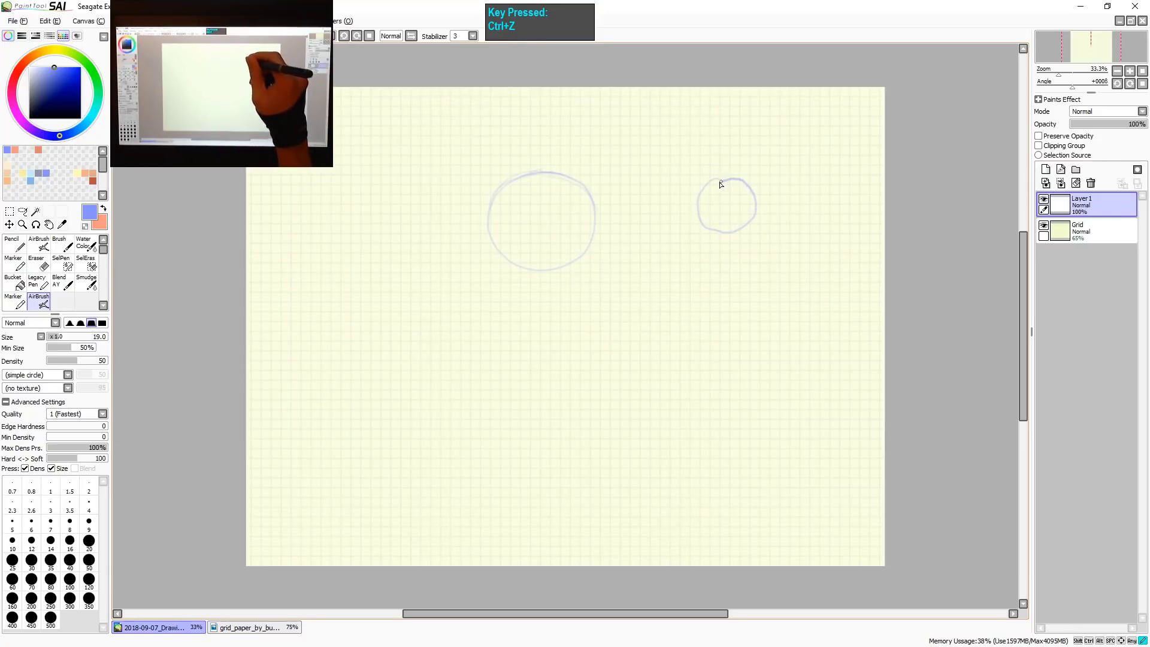
pyautogui.hotkey('ctrl', 'z')
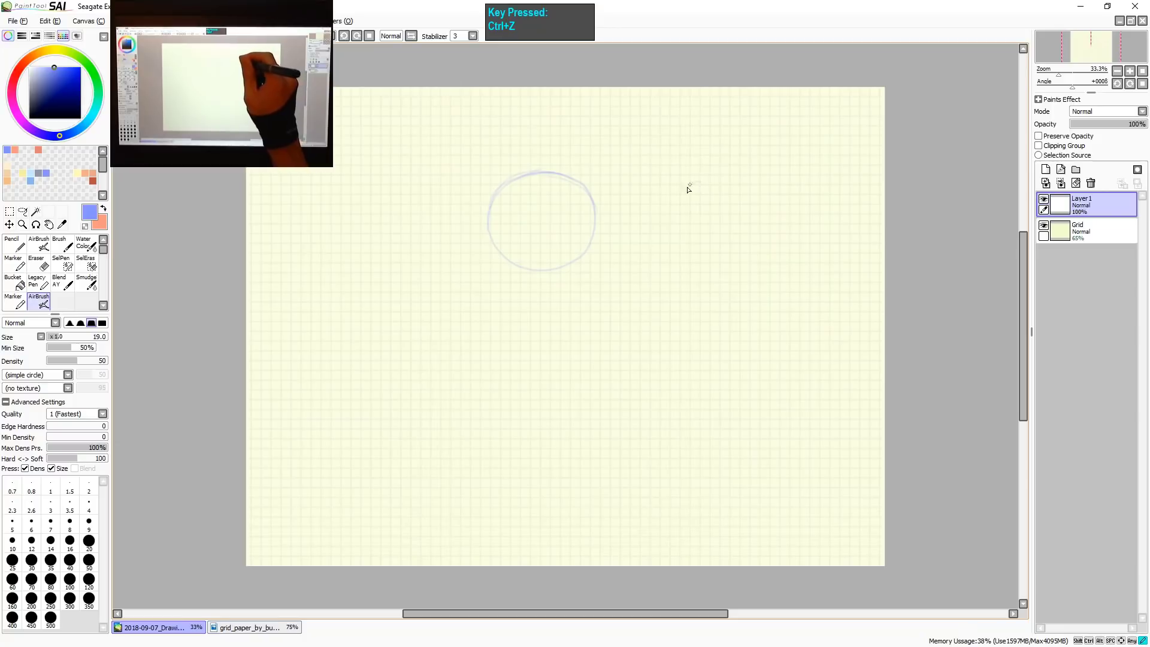
pyautogui.moveTo(698, 181)
pyautogui.mouseDown()
pyautogui.moveTo(679, 234)
pyautogui.moveTo(724, 246)
pyautogui.moveTo(732, 210)
pyautogui.moveTo(663, 189)
pyautogui.moveTo(657, 258)
pyautogui.moveTo(740, 252)
pyautogui.moveTo(726, 182)
pyautogui.moveTo(686, 179)
pyautogui.mouseUp()
pyautogui.hotkey('ctrl', 'z')
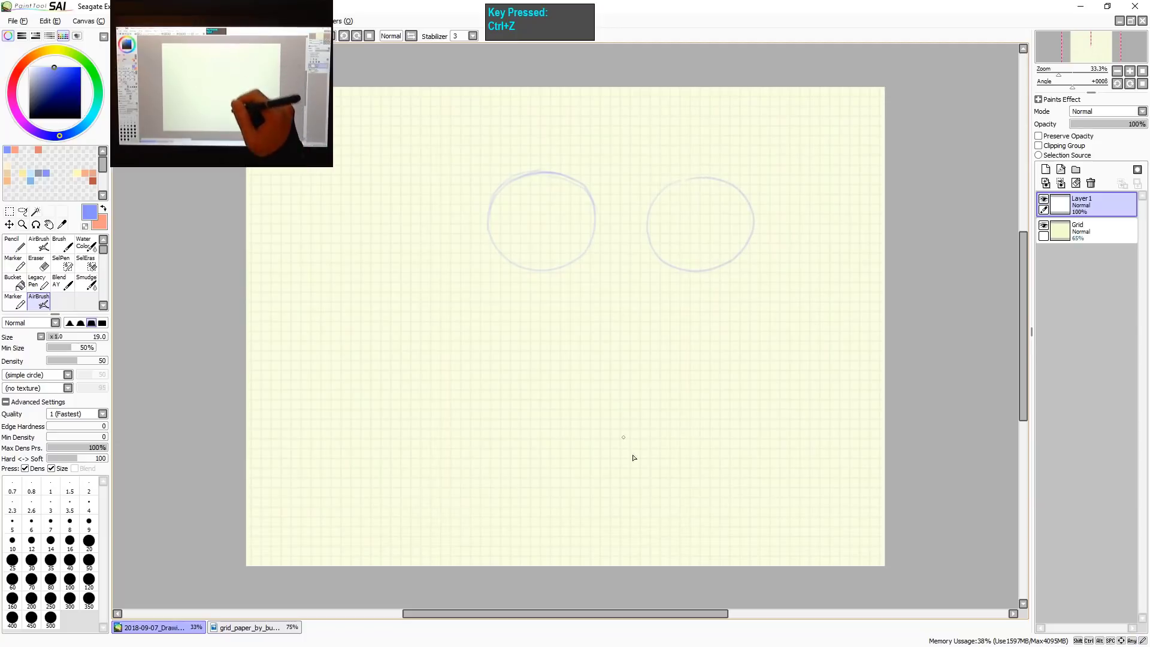
pyautogui.hotkey('ctrl', 'z')
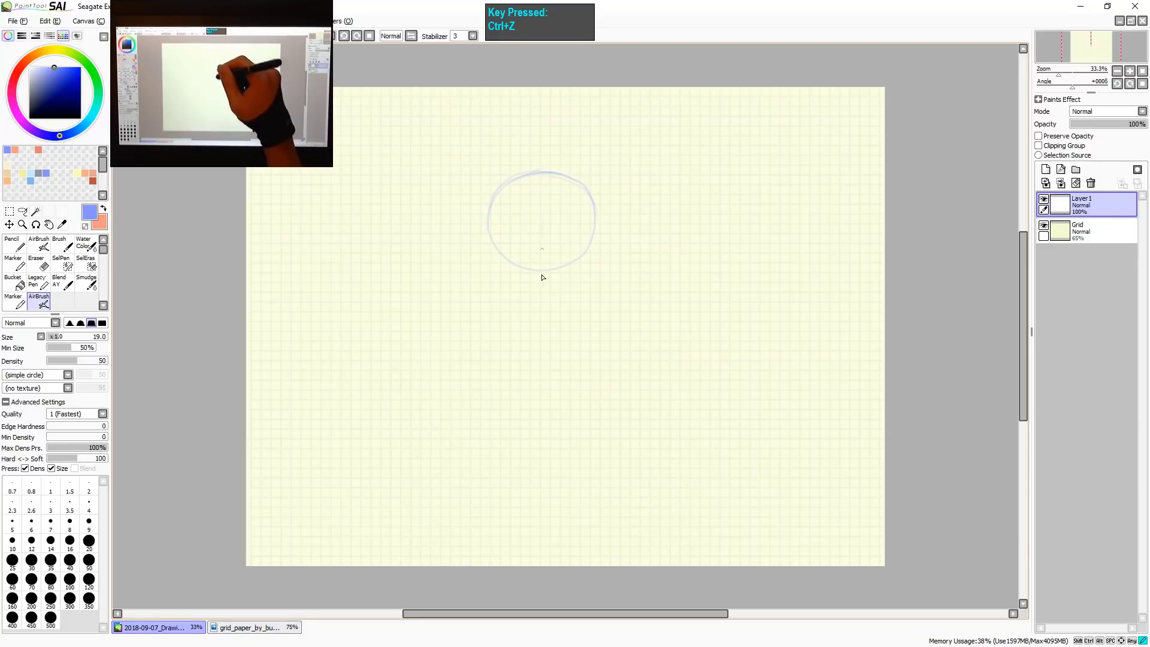
# Sketch a vertical centre line through the lower half of the head circle and a jaw tapering to a pointed chin.
pyautogui.moveTo(542, 277)
pyautogui.mouseDown()
pyautogui.moveTo(542, 216)
pyautogui.moveTo(544, 304)
pyautogui.moveTo(542, 202)
pyautogui.moveTo(547, 303)
pyautogui.mouseUp()
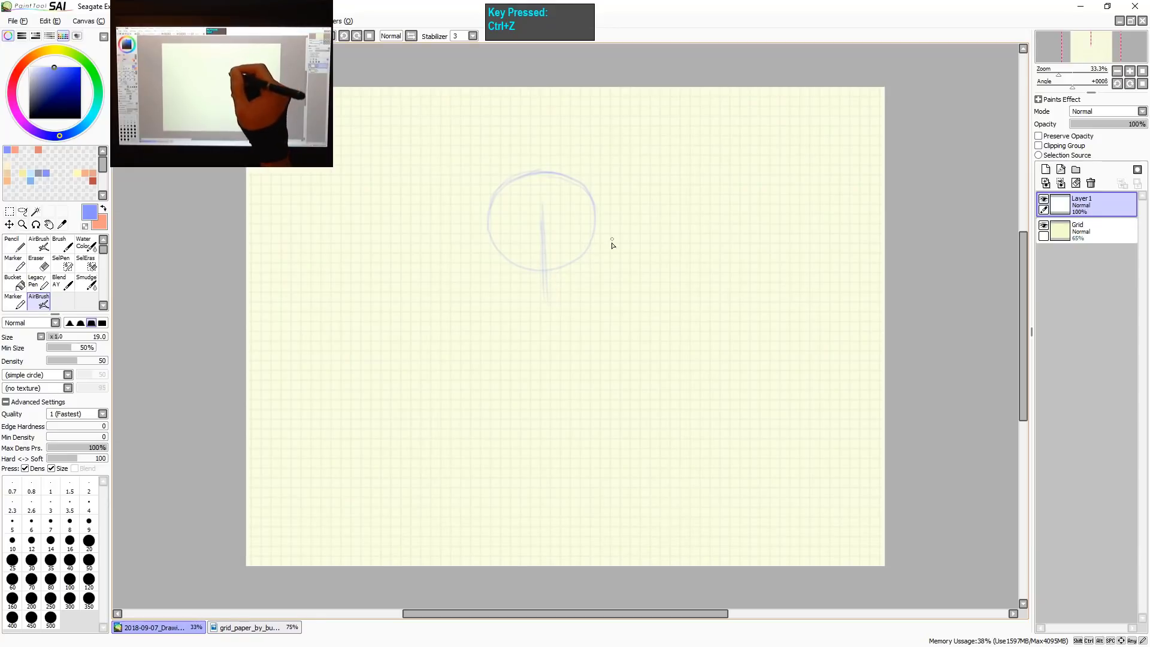
pyautogui.hotkey('ctrl', 'shift', 'z')
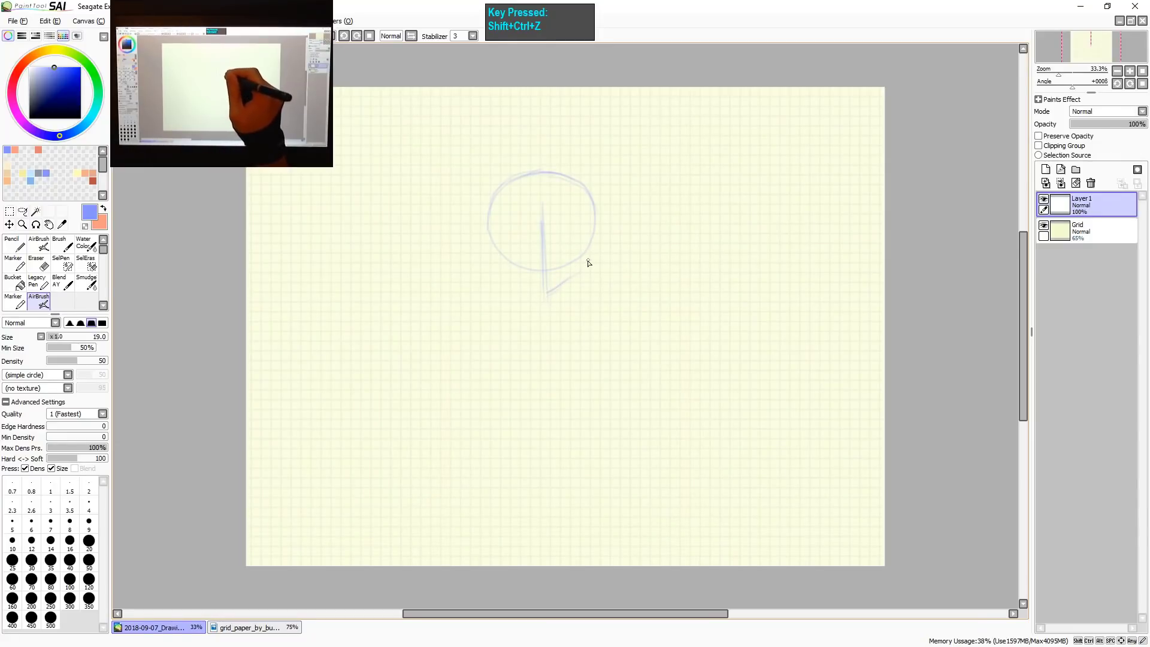
pyautogui.moveTo(547, 293); pyautogui.dragTo(580, 270)
pyautogui.moveTo(595, 231); pyautogui.dragTo(585, 262)
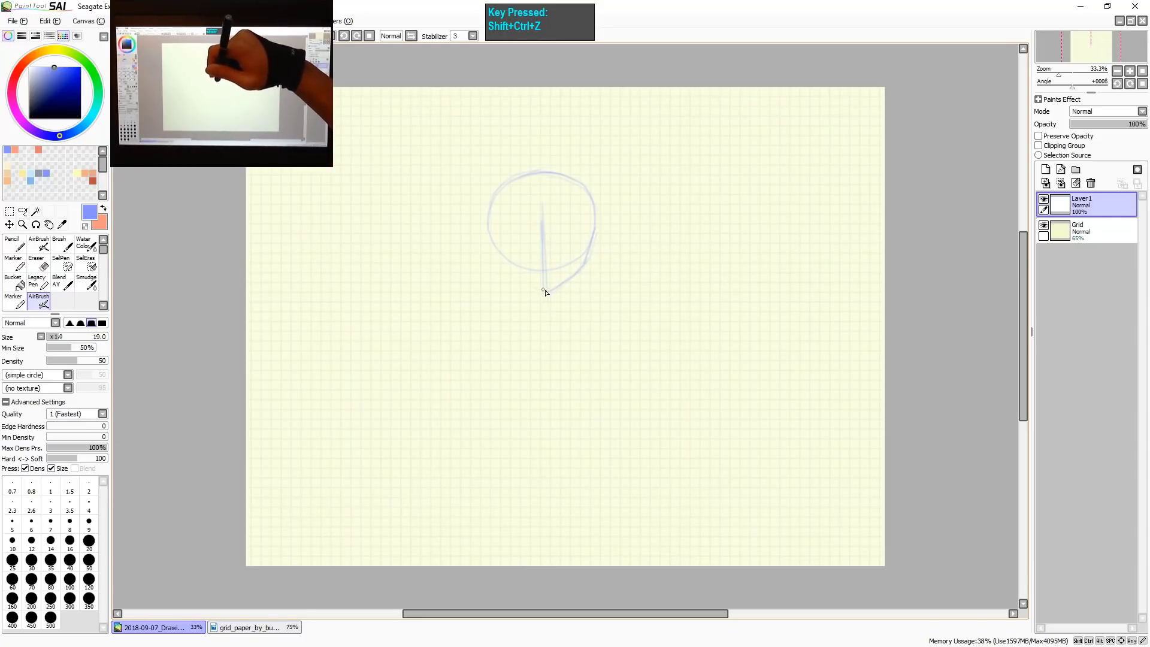
pyautogui.moveTo(546, 292)
pyautogui.mouseDown()
pyautogui.moveTo(504, 267)
pyautogui.moveTo(544, 293)
pyautogui.mouseUp()
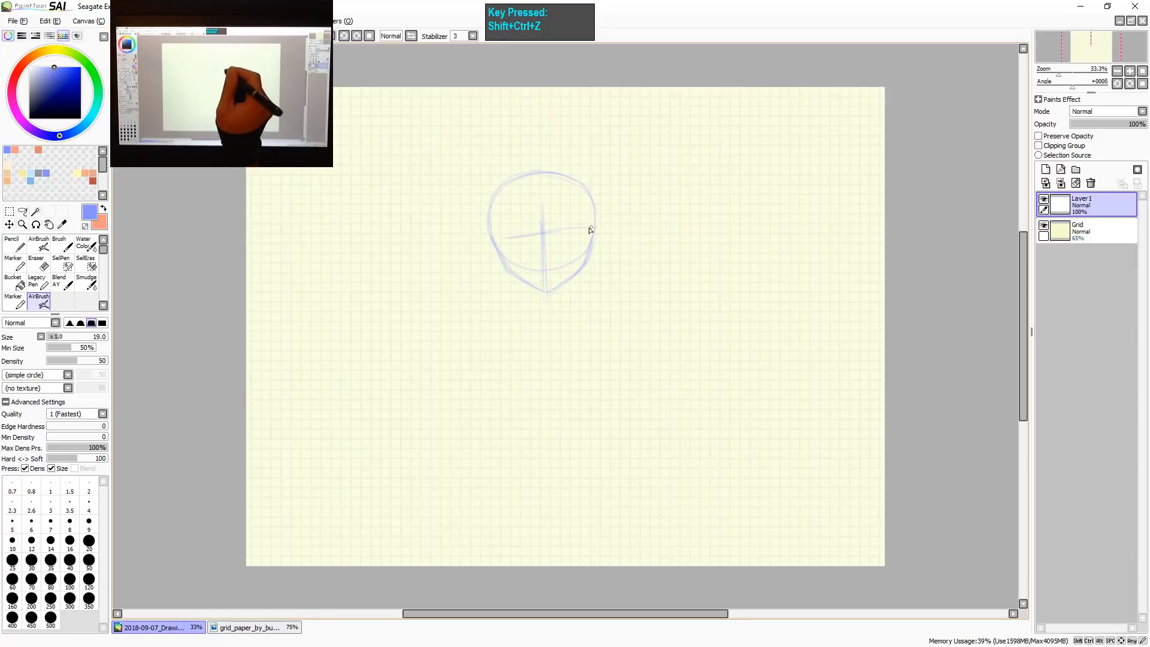
# Sketch two slightly tilted horizontal eye guidelines across the face and short vertical lines marking the inner and outer eye edges.
pyautogui.moveTo(495, 241); pyautogui.dragTo(601, 227)
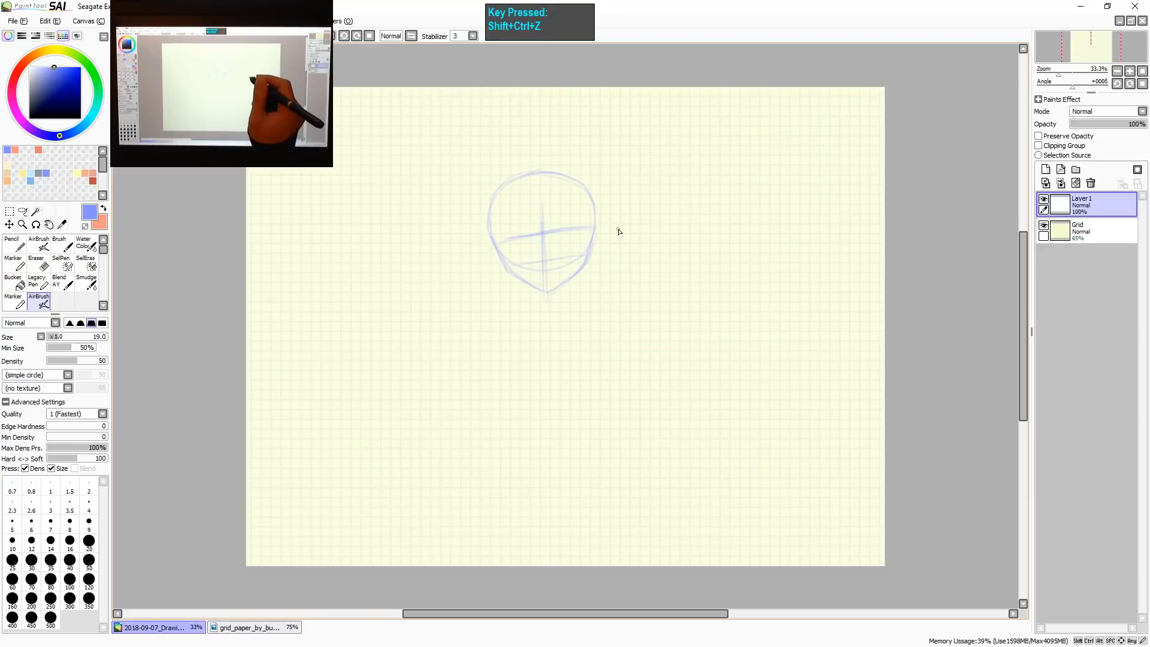
pyautogui.hotkey('ctrl', 'z')
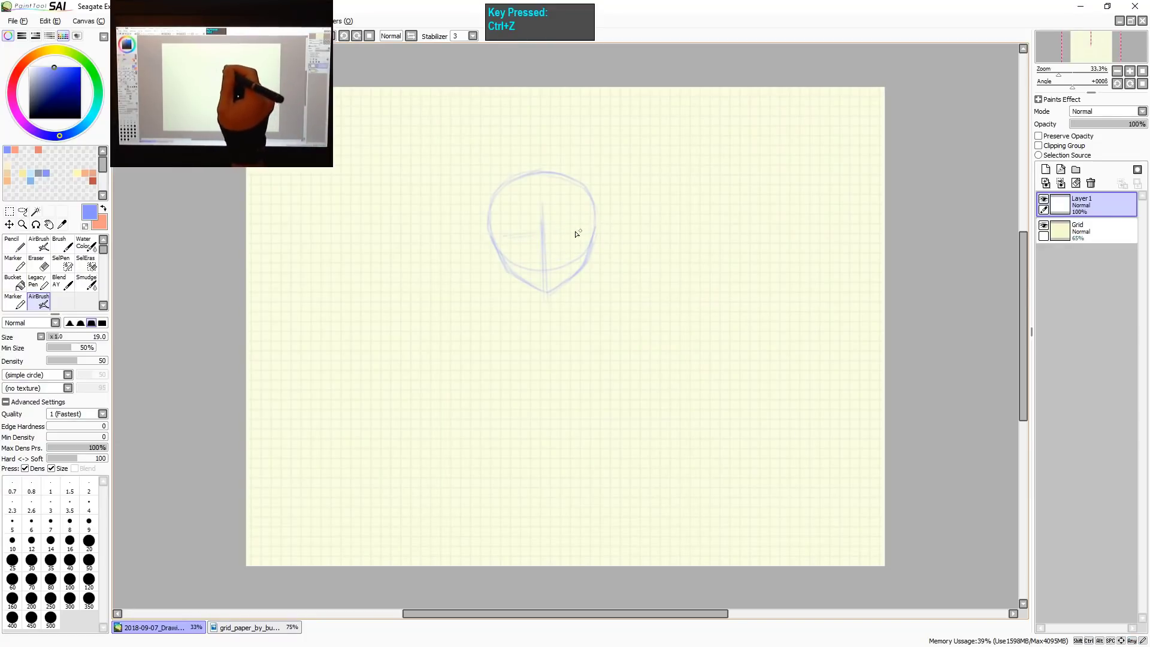
pyautogui.moveTo(595, 226); pyautogui.dragTo(496, 237)
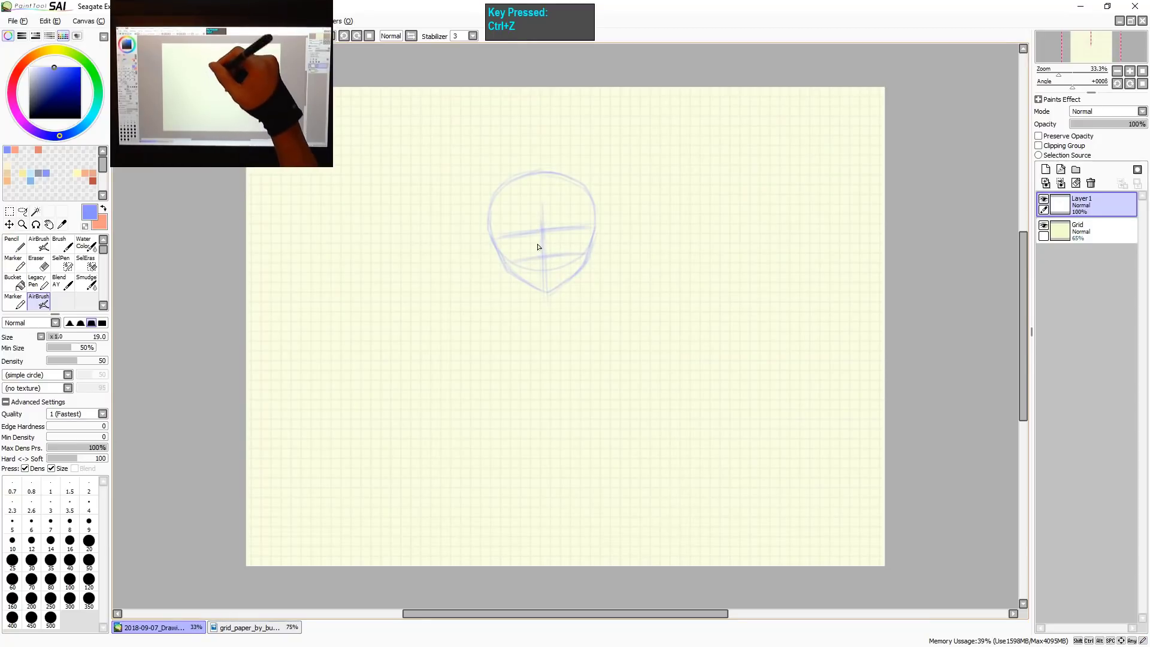
pyautogui.moveTo(535, 253); pyautogui.dragTo(533, 236)
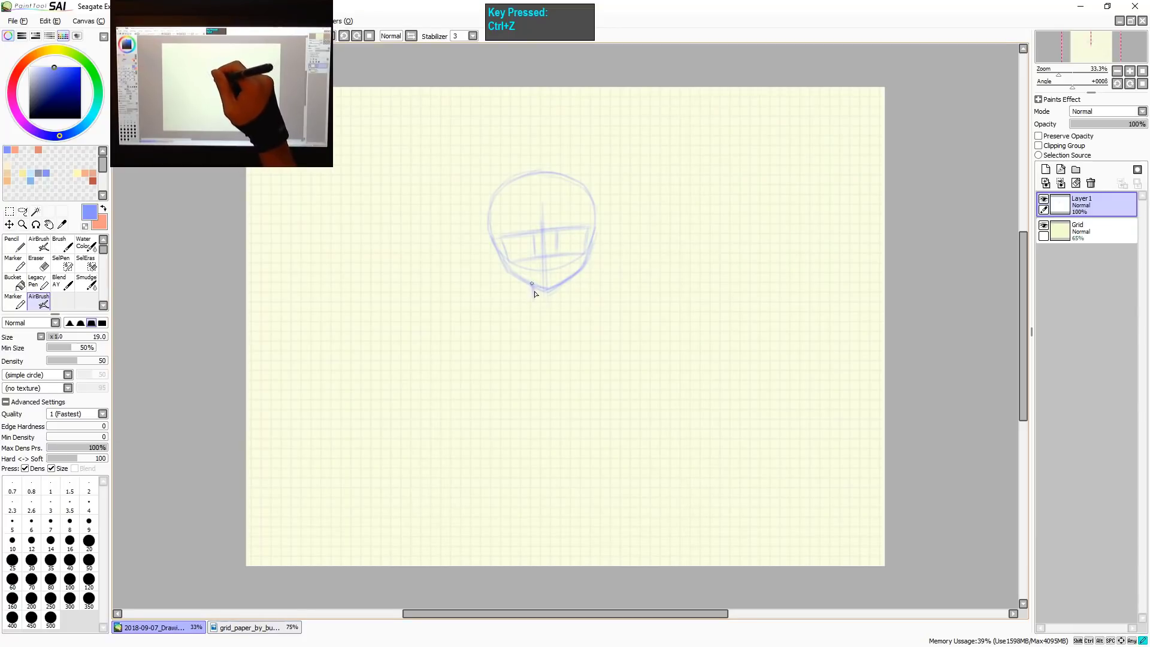
# Sketch two short neck lines under the chin and a long curved spine line running down towards the canvas's lower edge.
pyautogui.moveTo(534, 289)
pyautogui.mouseDown()
pyautogui.moveTo(533, 303)
pyautogui.moveTo(561, 300)
pyautogui.mouseUp()
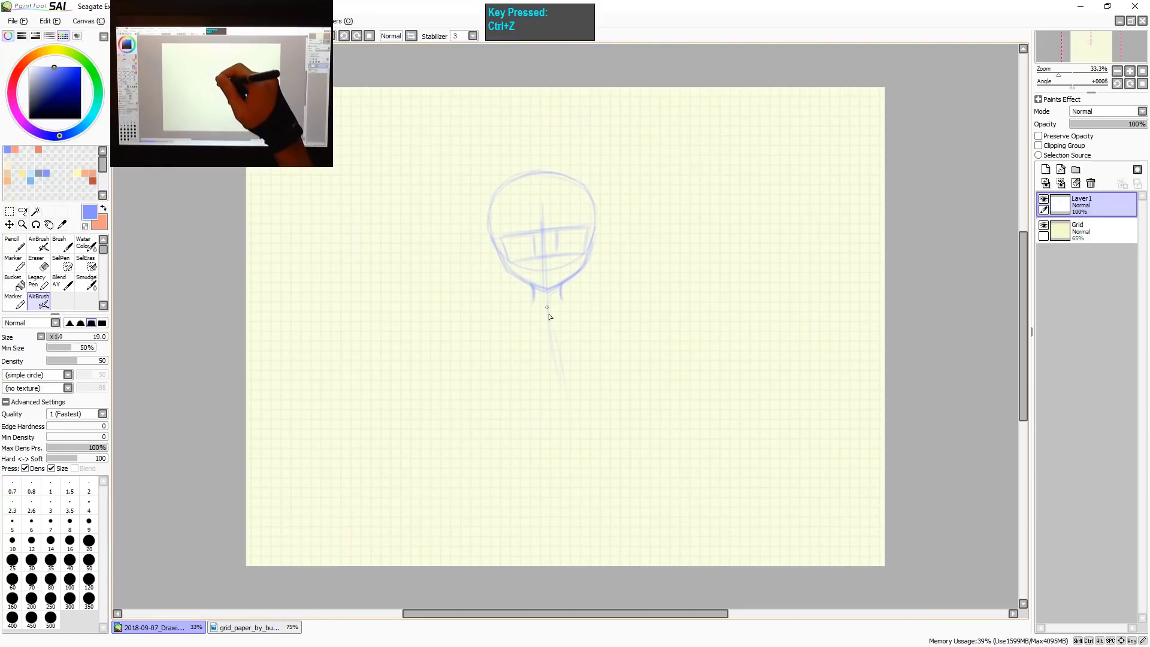
pyautogui.moveTo(552, 316); pyautogui.dragTo(567, 434)
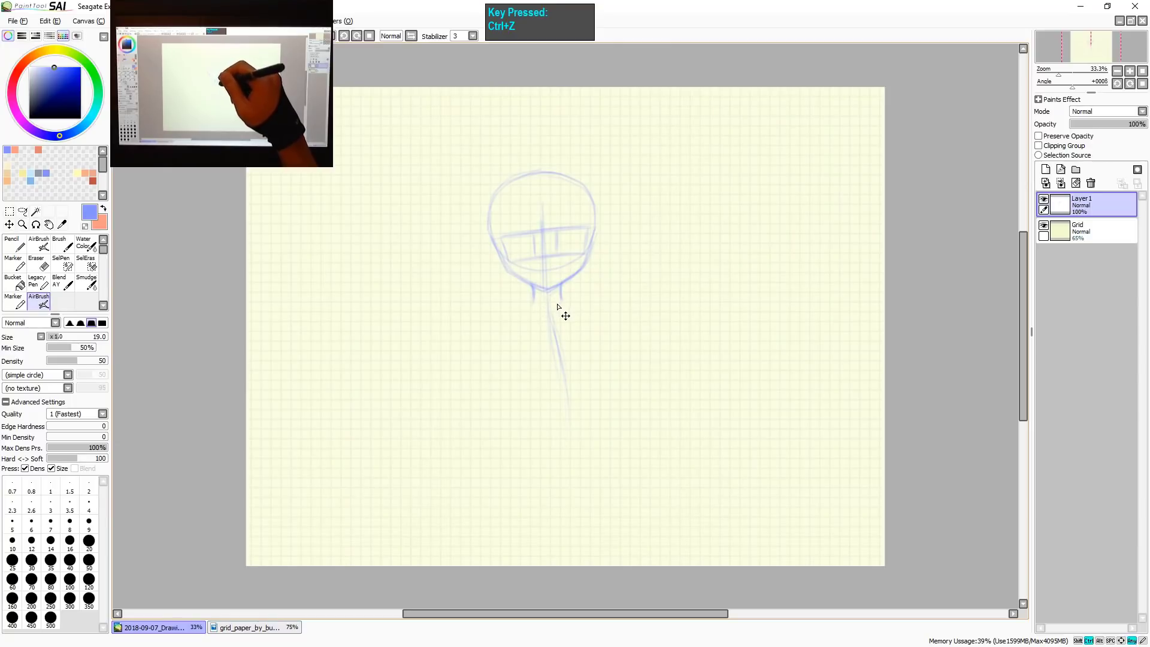
pyautogui.hotkey('ctrl', 'z')
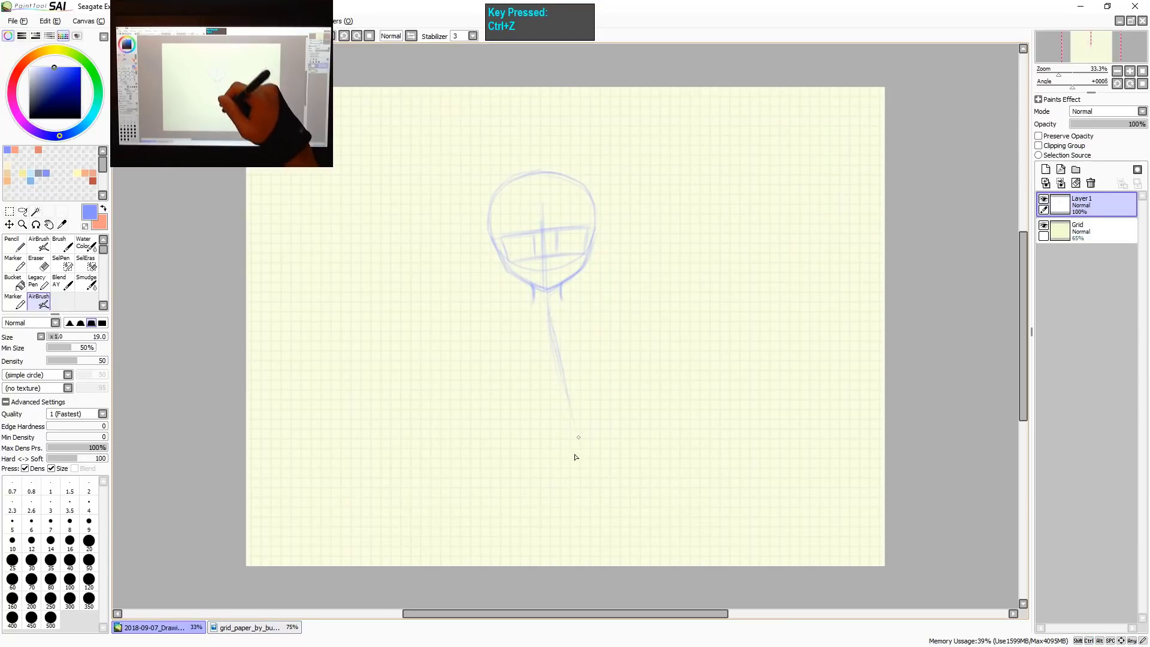
pyautogui.moveTo(548, 297)
pyautogui.mouseDown()
pyautogui.moveTo(568, 476)
pyautogui.moveTo(552, 514)
pyautogui.mouseUp()
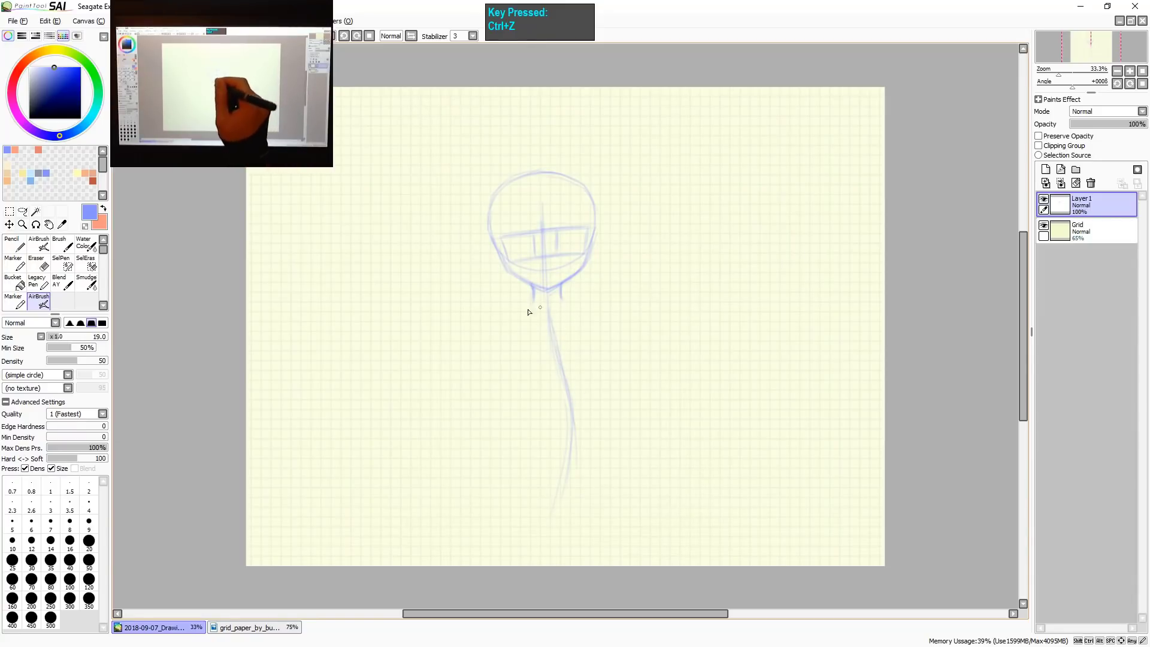
# Sketch a tilted shoulder line below the neck and extend it into a slanted box for the chest.
pyautogui.moveTo(518, 310); pyautogui.dragTo(590, 297)
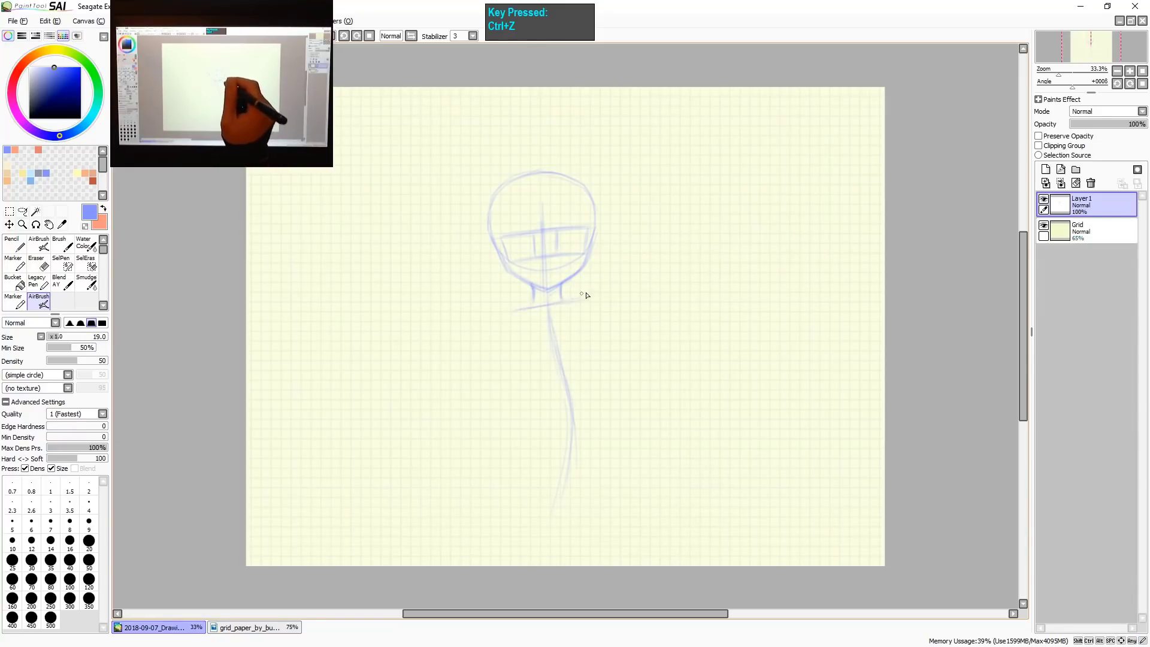
pyautogui.moveTo(514, 310); pyautogui.dragTo(580, 298)
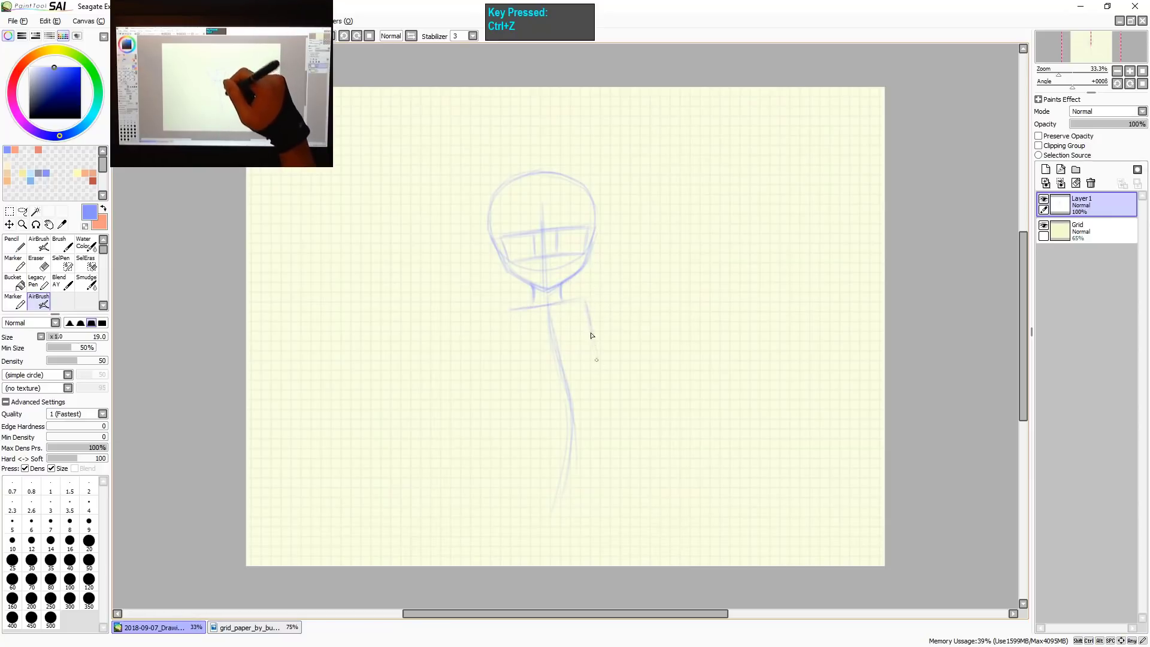
pyautogui.moveTo(511, 311)
pyautogui.mouseDown()
pyautogui.moveTo(527, 372)
pyautogui.moveTo(512, 316)
pyautogui.moveTo(518, 343)
pyautogui.moveTo(579, 297)
pyautogui.moveTo(566, 363)
pyautogui.moveTo(536, 374)
pyautogui.moveTo(610, 357)
pyautogui.moveTo(526, 376)
pyautogui.moveTo(604, 358)
pyautogui.mouseUp()
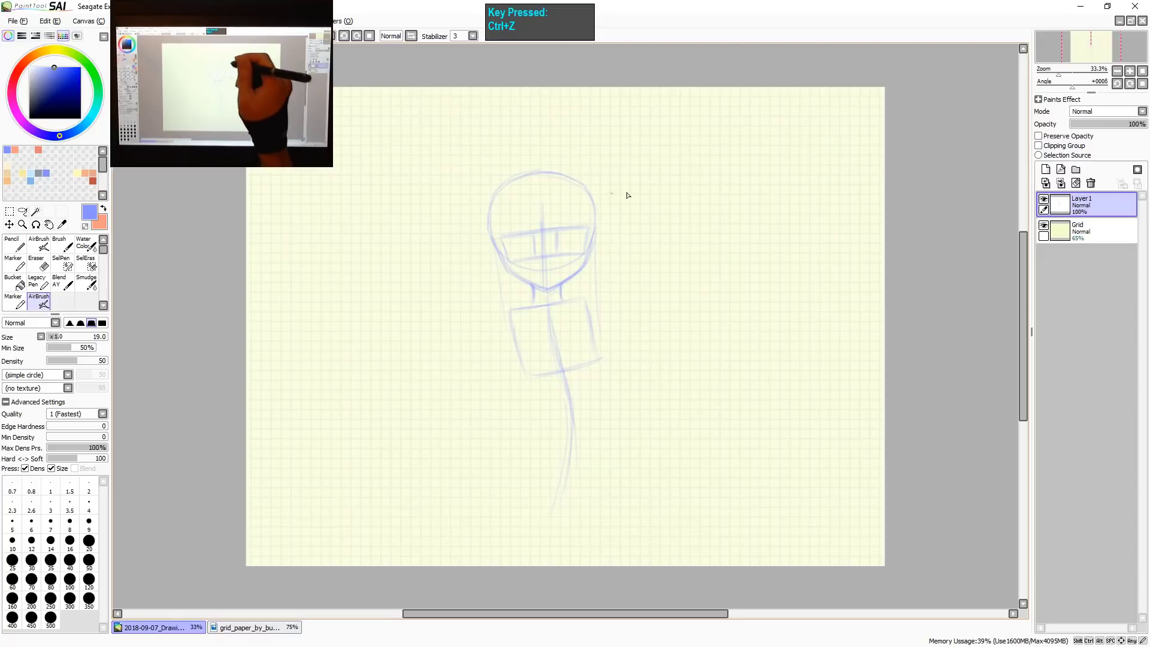
pyautogui.hotkey('ctrl', 'z')
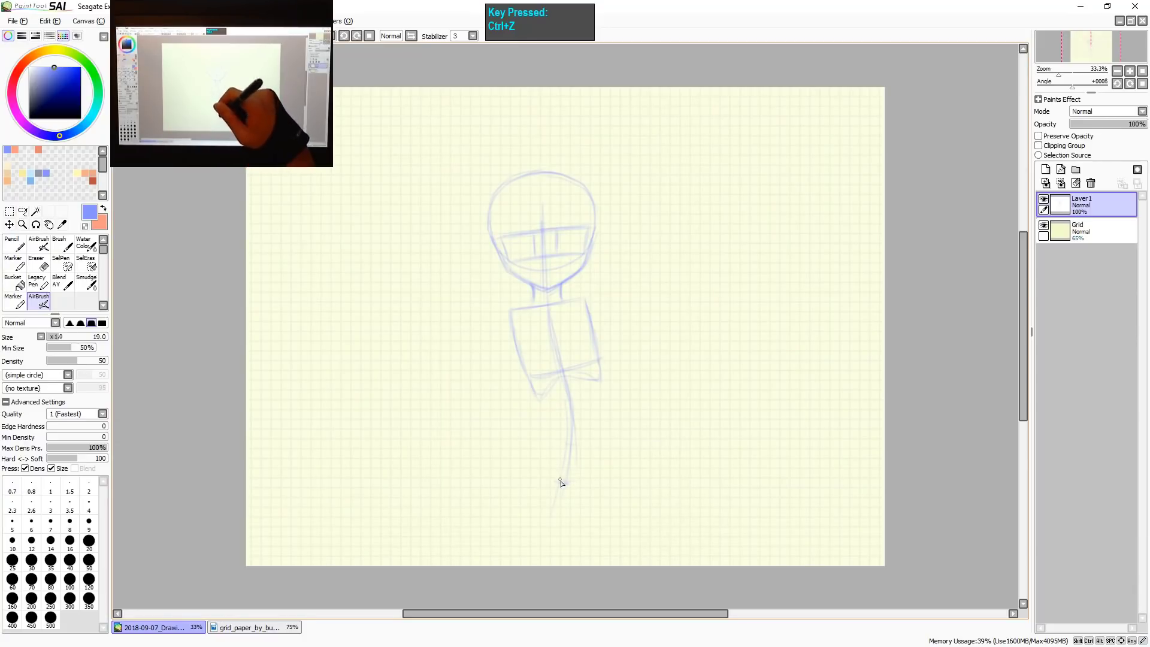
# Sketch the narrow waist and V-shaped pelvis below the chest, and extend both thighs down to the canvas's lower edge.
pyautogui.moveTo(568, 482); pyautogui.dragTo(620, 441)
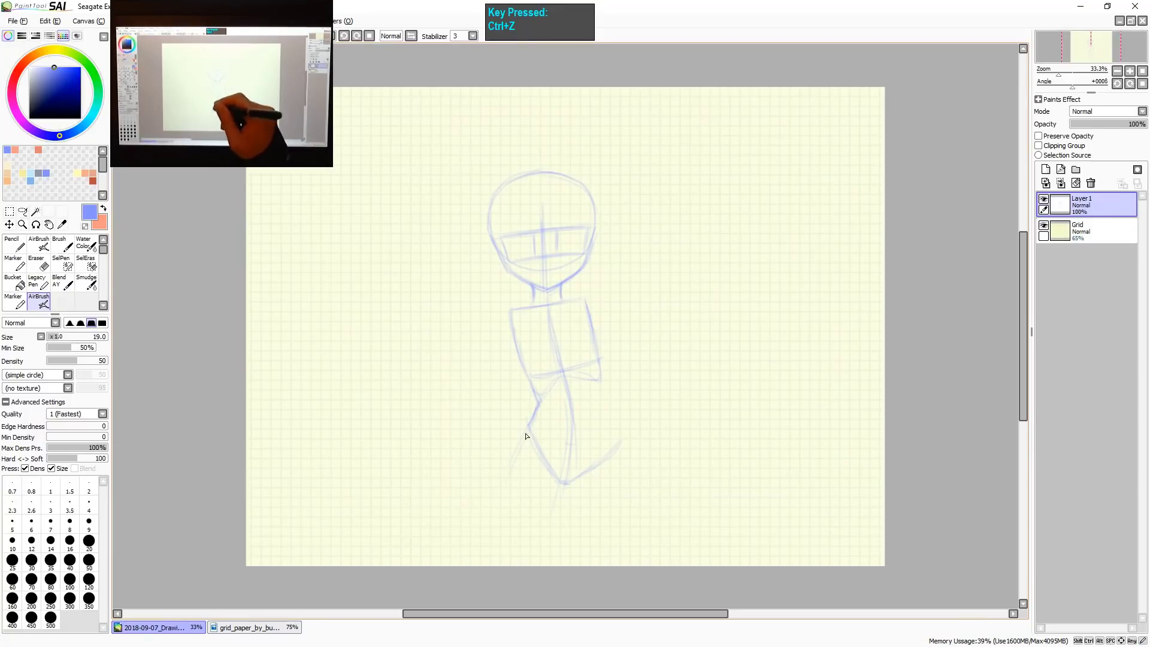
pyautogui.moveTo(604, 400); pyautogui.dragTo(601, 365)
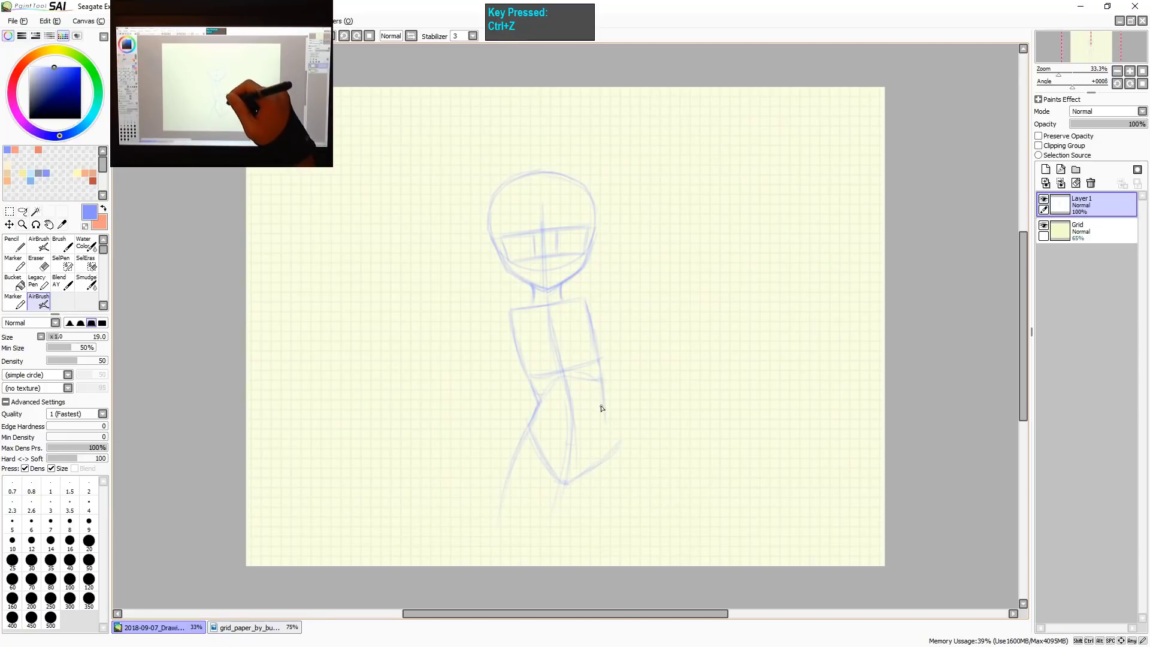
pyautogui.moveTo(601, 387); pyautogui.dragTo(623, 557)
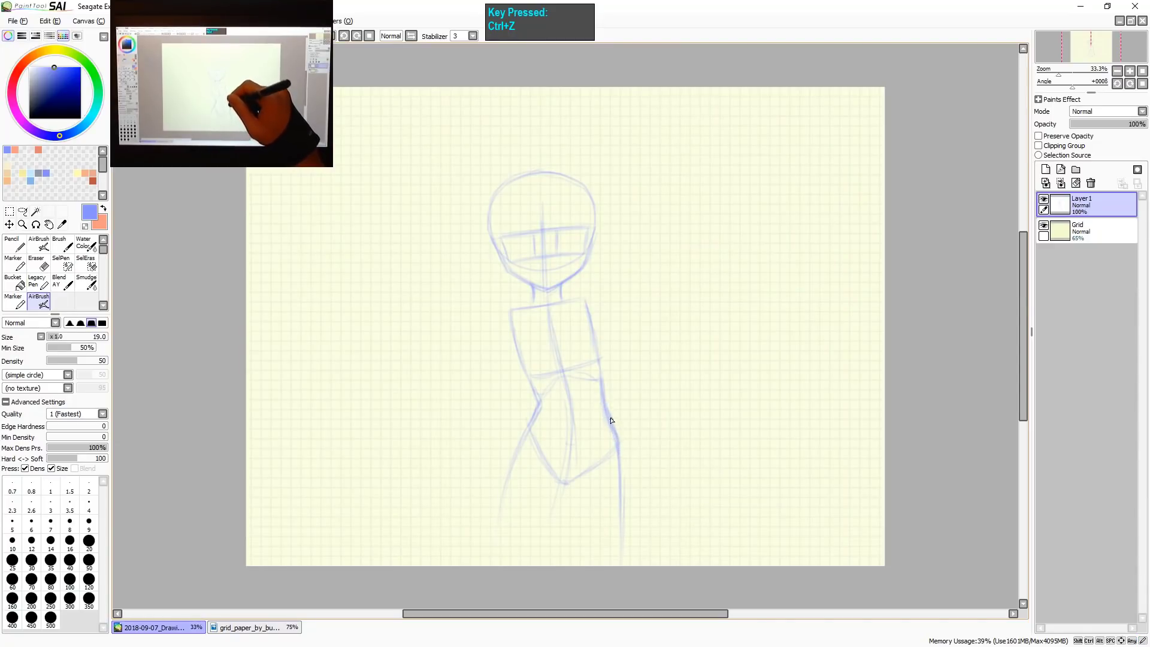
pyautogui.hotkey('ctrl', 'z')
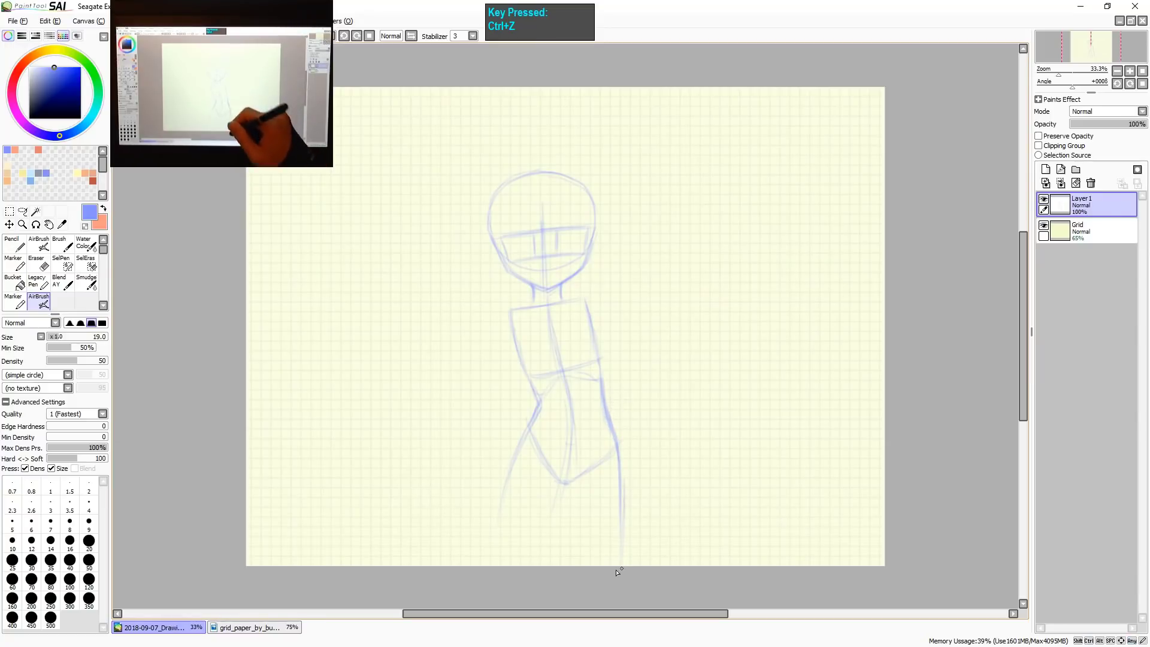
pyautogui.moveTo(579, 547); pyautogui.dragTo(569, 495)
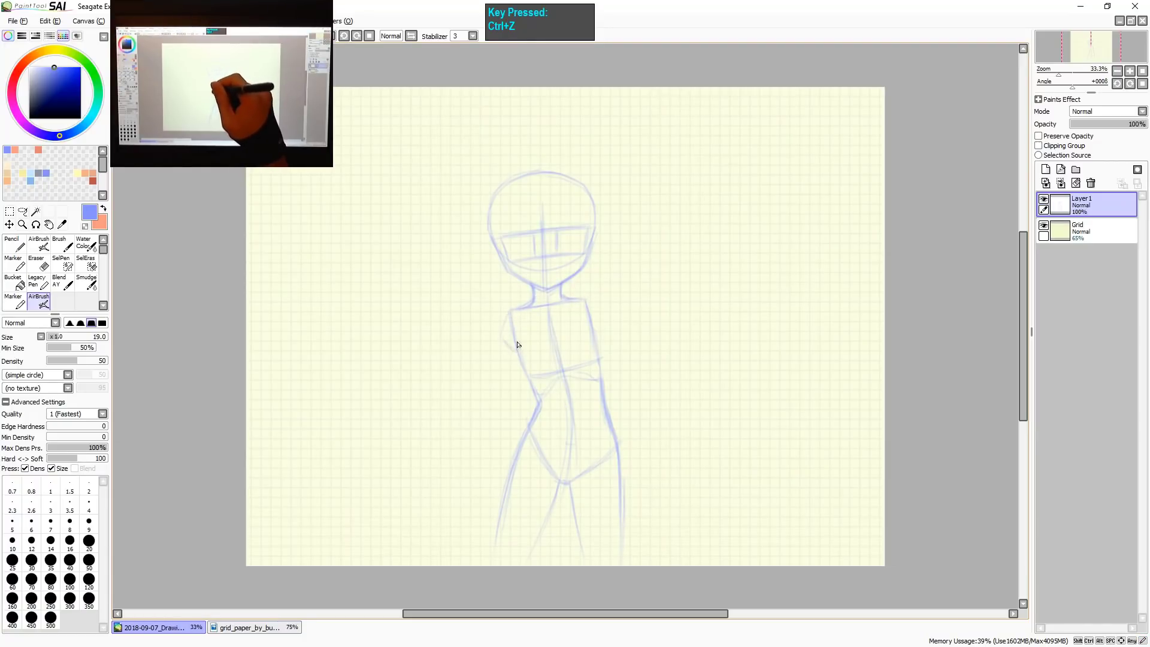
# Sketch rounded shoulders and both arms with elbow and wrist circles, and block in the hand on the figure's left-hand side.
pyautogui.moveTo(505, 335)
pyautogui.mouseDown()
pyautogui.moveTo(514, 307)
pyautogui.moveTo(561, 317)
pyautogui.moveTo(599, 304)
pyautogui.moveTo(588, 300)
pyautogui.moveTo(605, 312)
pyautogui.moveTo(598, 331)
pyautogui.moveTo(590, 296)
pyautogui.moveTo(601, 324)
pyautogui.mouseUp()
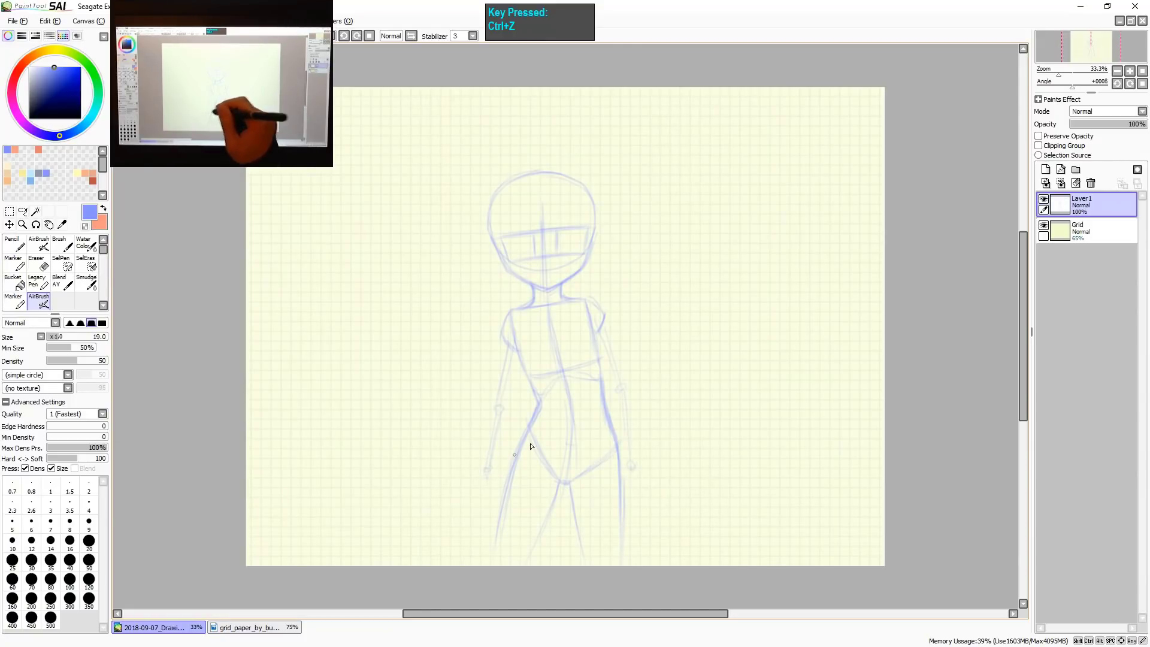
pyautogui.moveTo(631, 461); pyautogui.dragTo(634, 468)
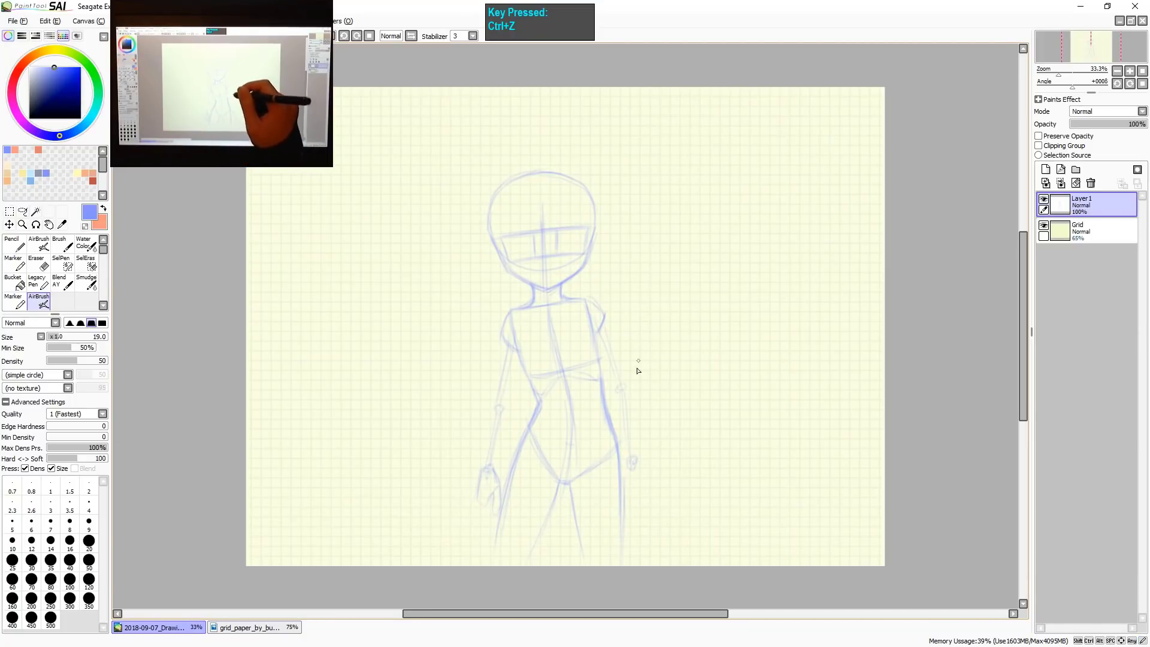
pyautogui.moveTo(623, 387)
pyautogui.mouseDown()
pyautogui.moveTo(681, 300)
pyautogui.moveTo(641, 216)
pyautogui.mouseUp()
pyautogui.hotkey('ctrl', 'z')
pyautogui.hotkey('ctrl', 'z')
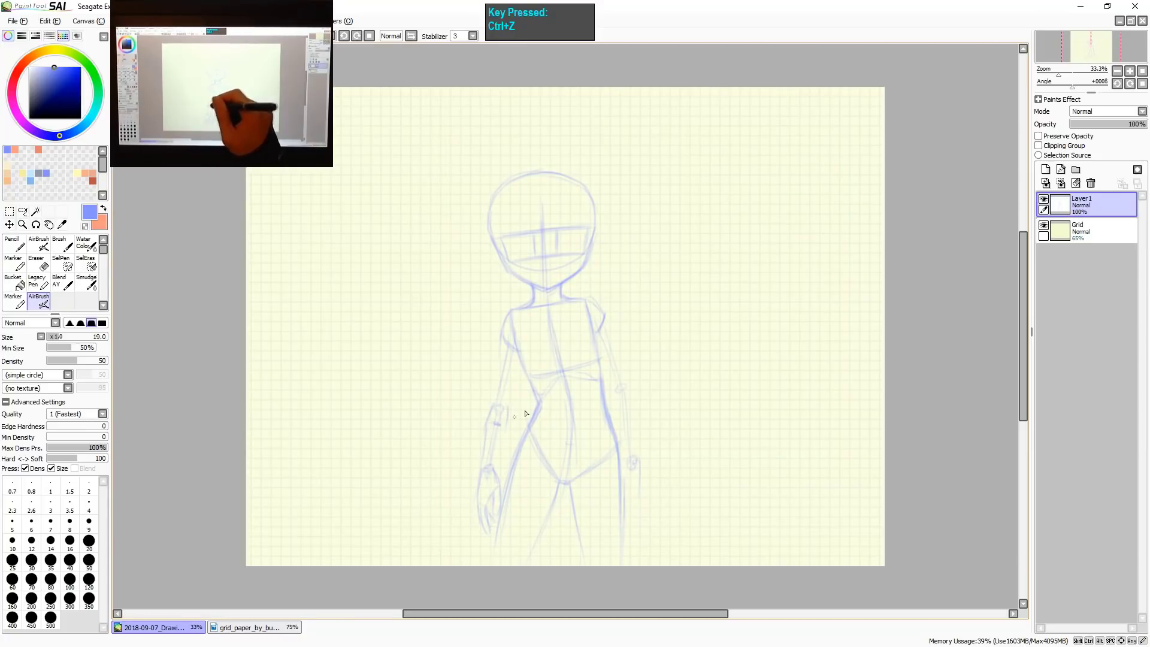
pyautogui.hotkey('ctrl', 'z')
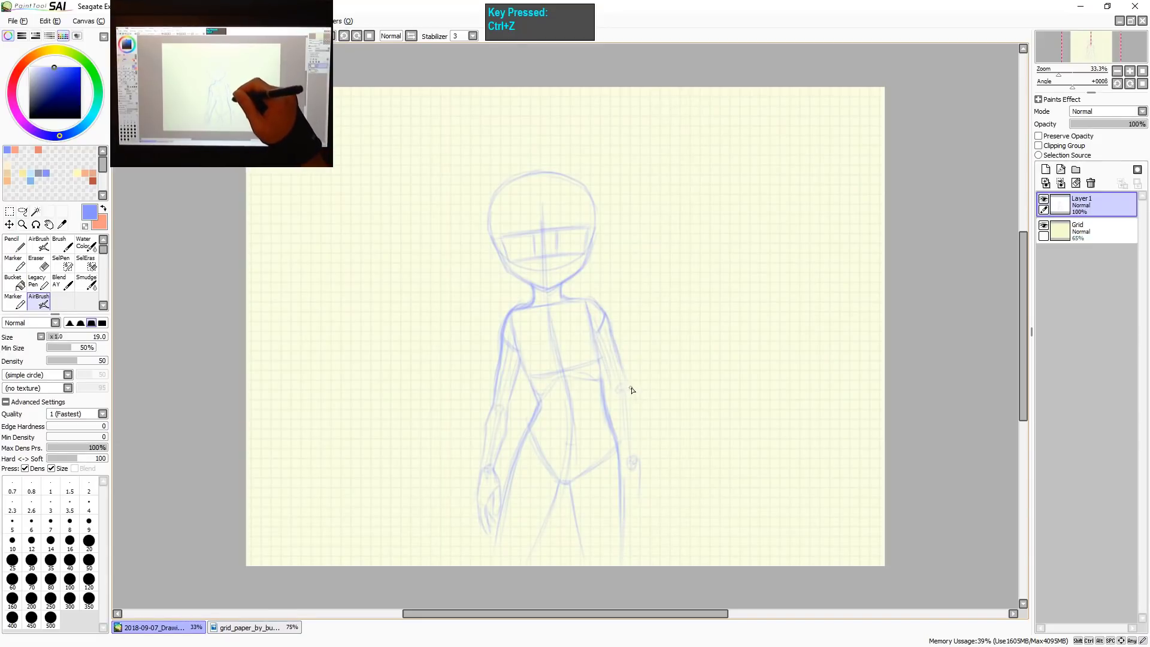
# Outline the outer forearm of the arm on the drawing's right-hand side and block in the palm below its wrist circle.
pyautogui.moveTo(634, 393); pyautogui.dragTo(637, 422)
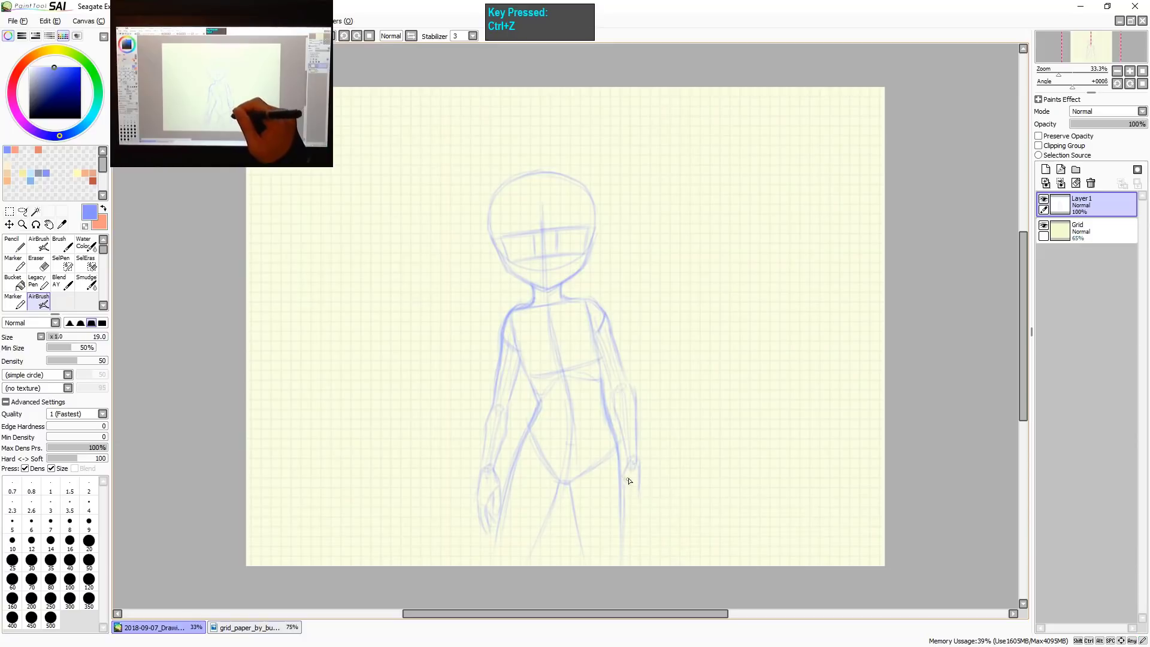
pyautogui.press('z')
pyautogui.press('z')
pyautogui.press('z')
pyautogui.moveTo(649, 457); pyautogui.dragTo(678, 330)
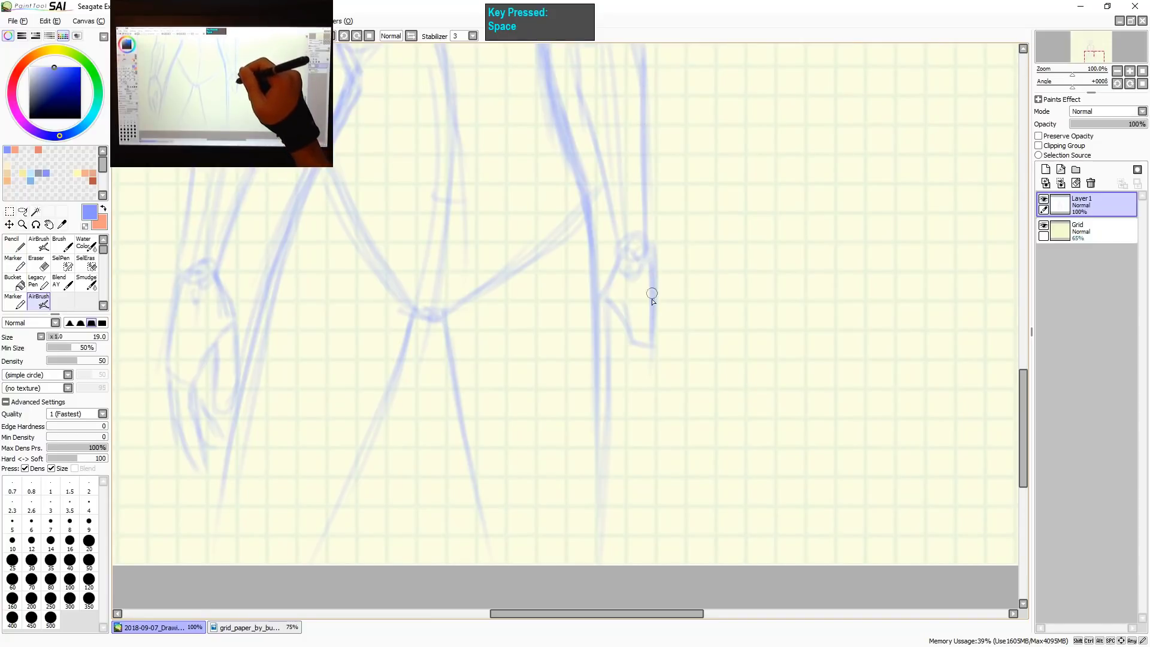
pyautogui.hotkey('ctrl', 'z')
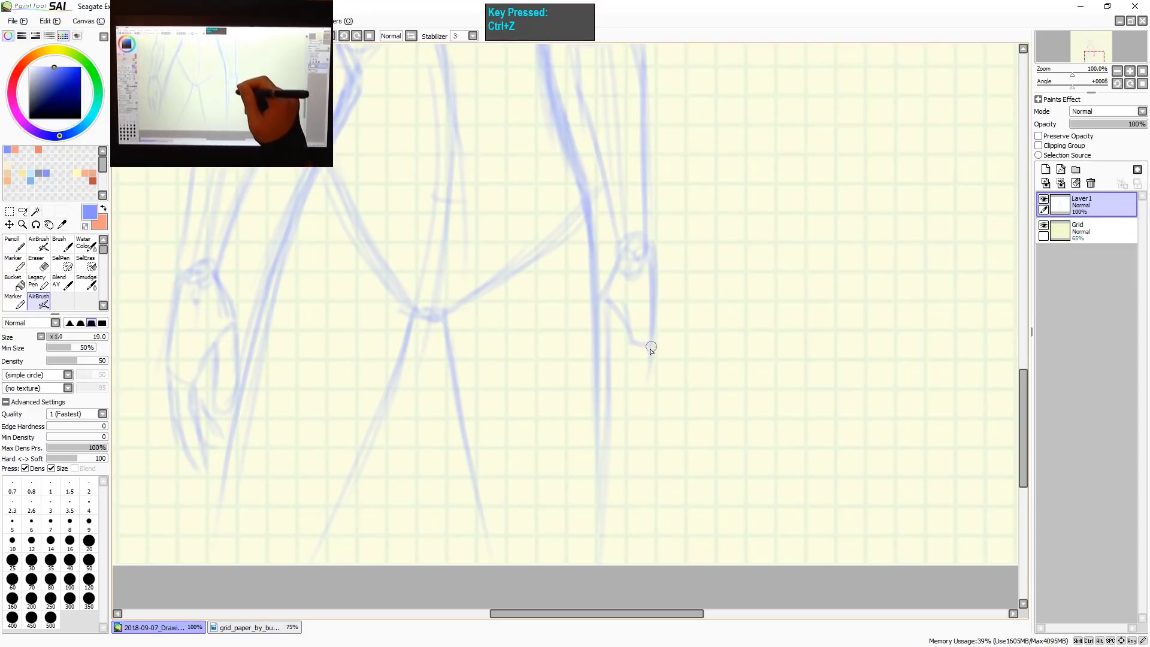
# Sketch the tapering fingers and thumb of the hand on the drawing's right-hand side, below the blocked-in palm.
pyautogui.moveTo(652, 348)
pyautogui.mouseDown()
pyautogui.moveTo(656, 372)
pyautogui.moveTo(622, 439)
pyautogui.moveTo(634, 345)
pyautogui.moveTo(644, 361)
pyautogui.moveTo(612, 432)
pyautogui.mouseUp()
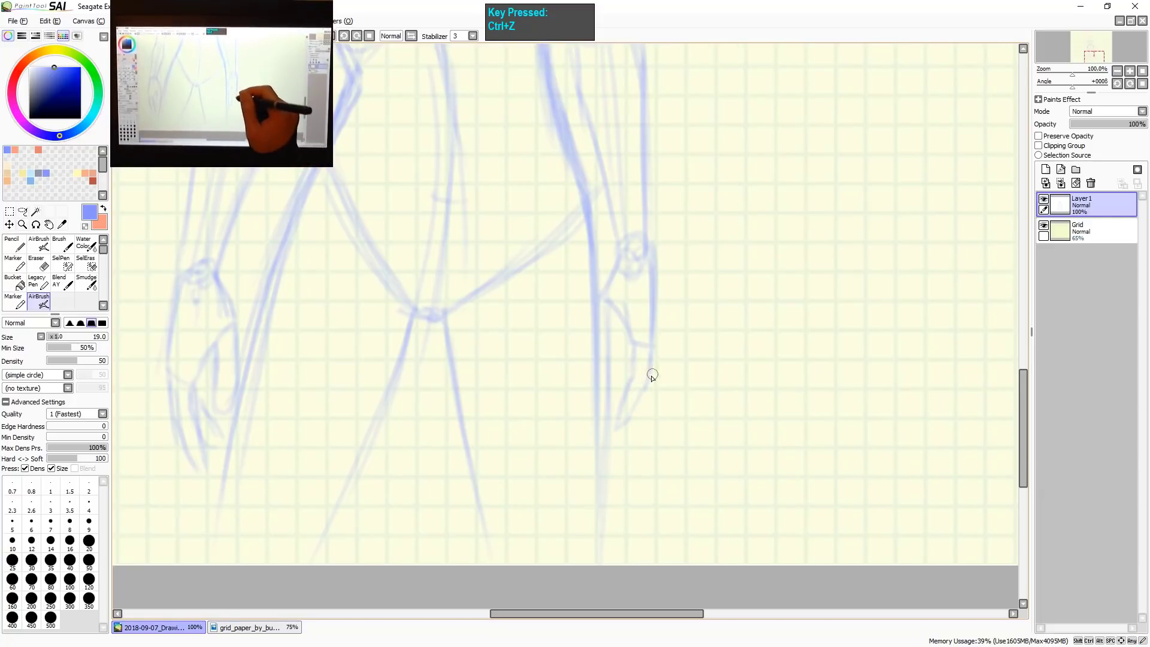
pyautogui.moveTo(641, 398); pyautogui.dragTo(622, 424)
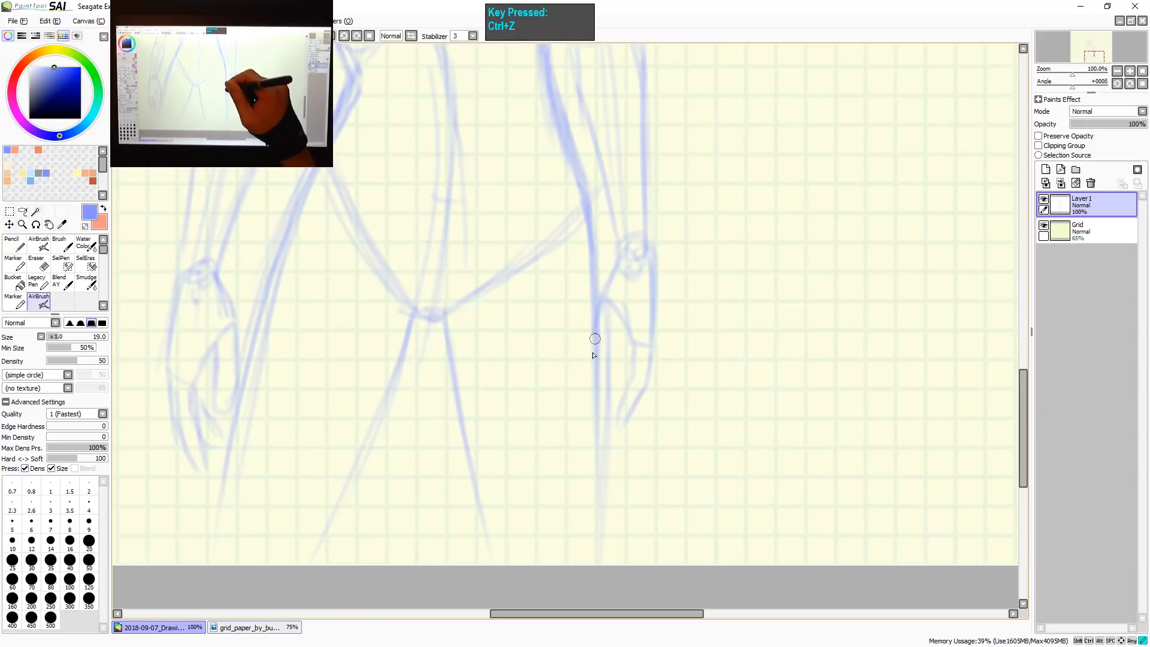
pyautogui.moveTo(593, 345)
pyautogui.mouseDown()
pyautogui.moveTo(610, 363)
pyautogui.moveTo(598, 366)
pyautogui.moveTo(632, 308)
pyautogui.moveTo(648, 337)
pyautogui.moveTo(631, 331)
pyautogui.moveTo(632, 346)
pyautogui.moveTo(655, 347)
pyautogui.mouseUp()
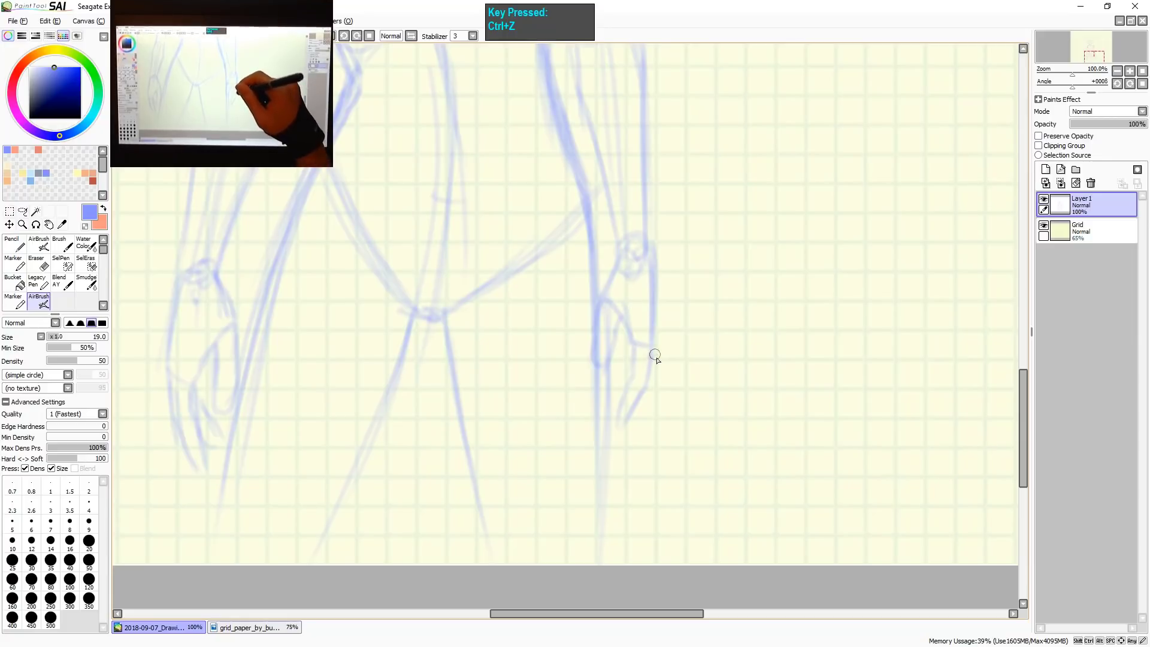
pyautogui.moveTo(655, 354)
pyautogui.mouseDown()
pyautogui.moveTo(676, 413)
pyautogui.moveTo(652, 384)
pyautogui.moveTo(671, 413)
pyautogui.mouseUp()
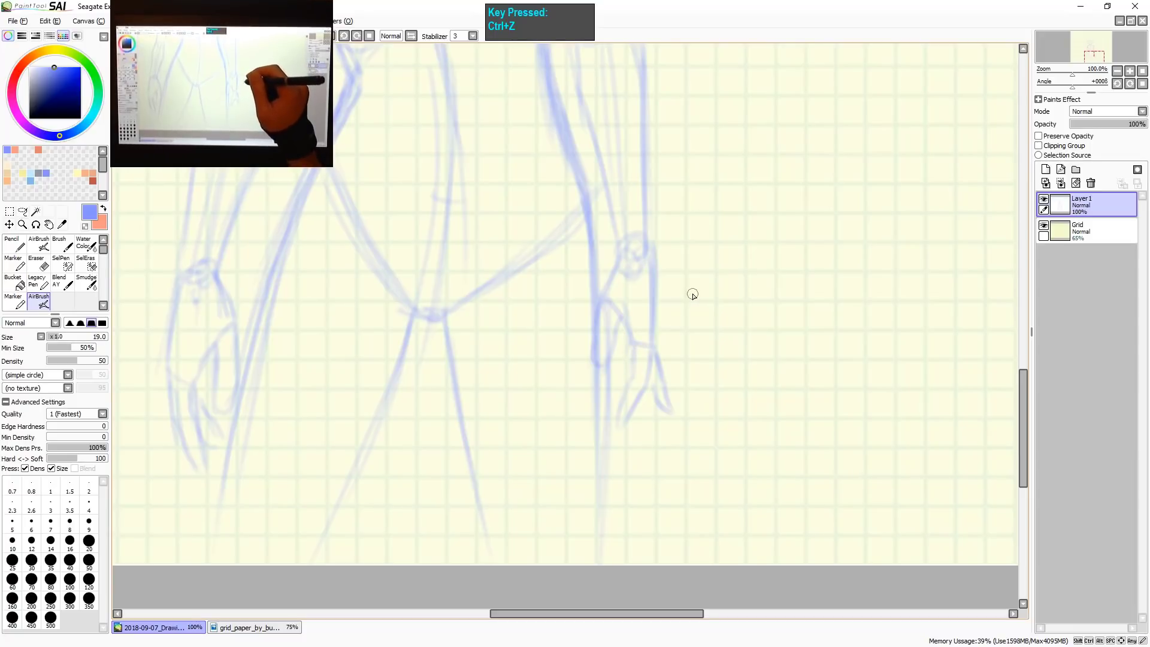
pyautogui.hotkey('ctrl', 'shift', 'z')
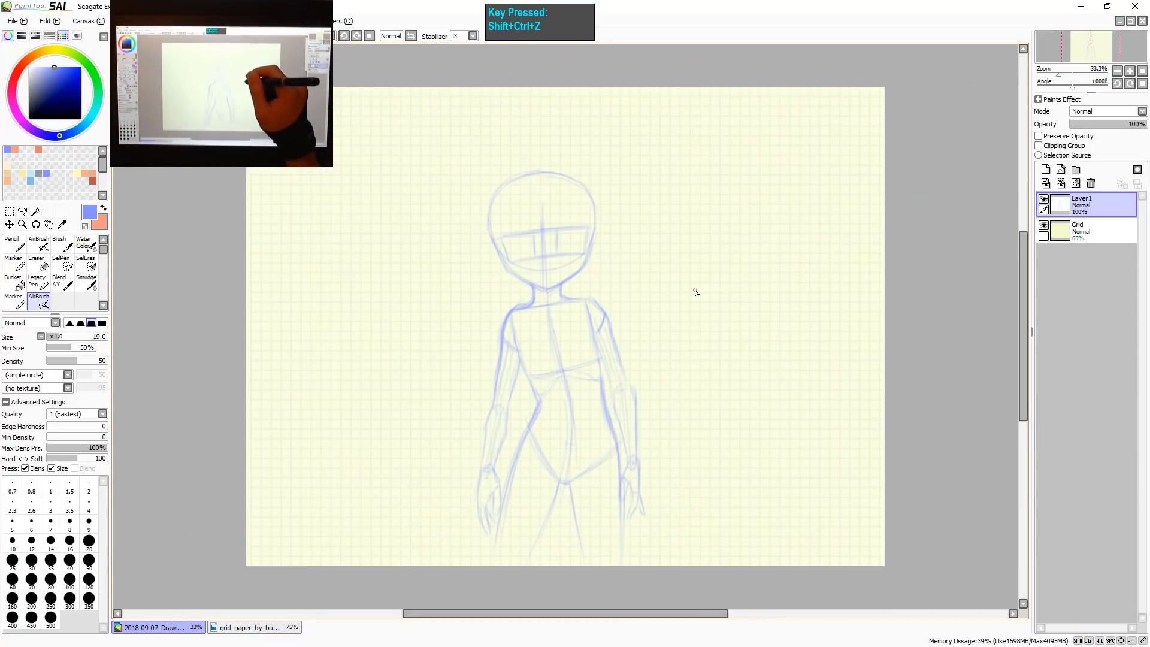
pyautogui.keyDown('ctrl'); pyautogui.click(671, 374); pyautogui.keyUp('ctrl')
pyautogui.scroll(-5, 665, 389)
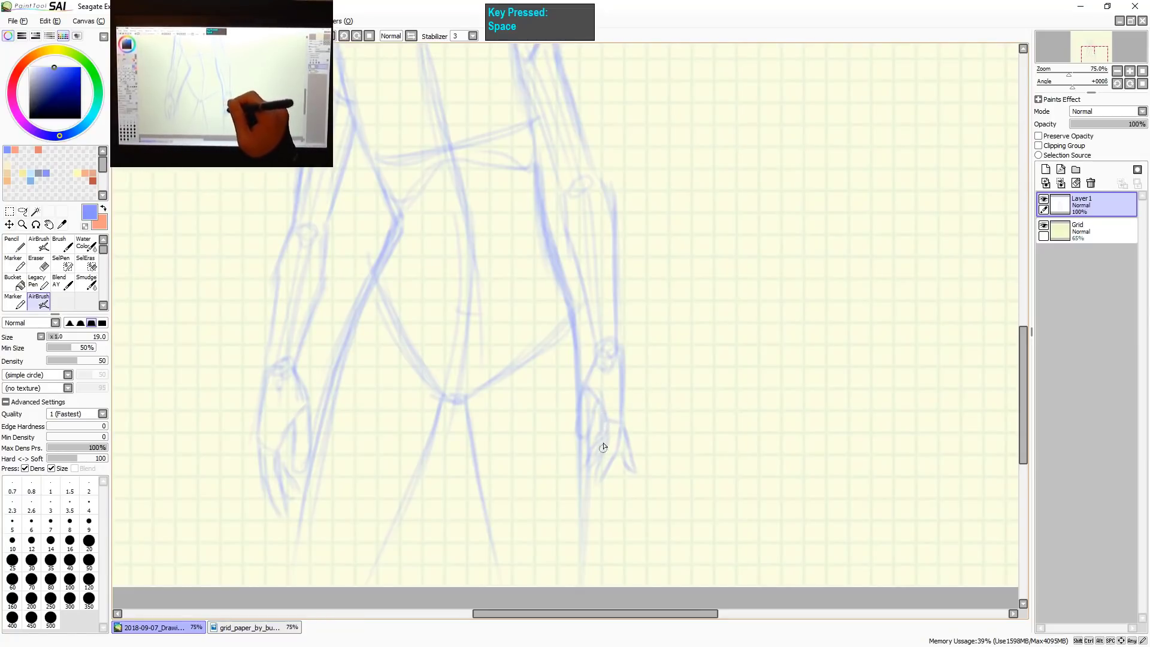
pyautogui.hotkey('ctrl', 'shift', 'z')
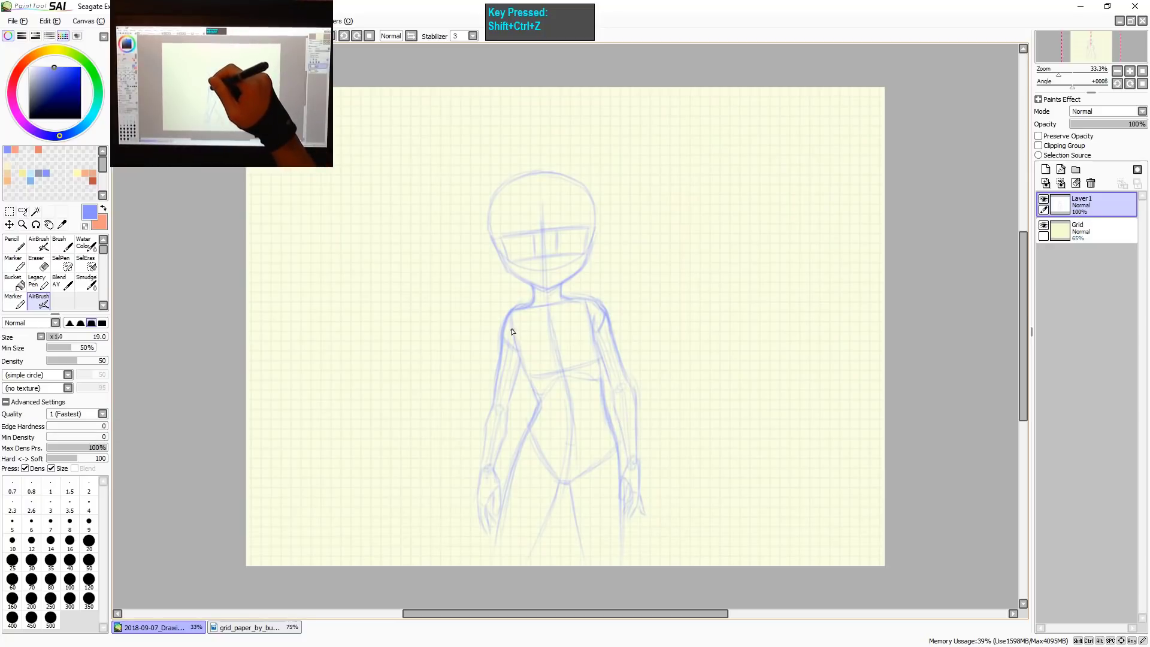
# Erase the overlapping lines at the armpit of the right-hand shoulder with the Eraser, and return to the AirBrush.
pyautogui.scroll(1, 672, 318)
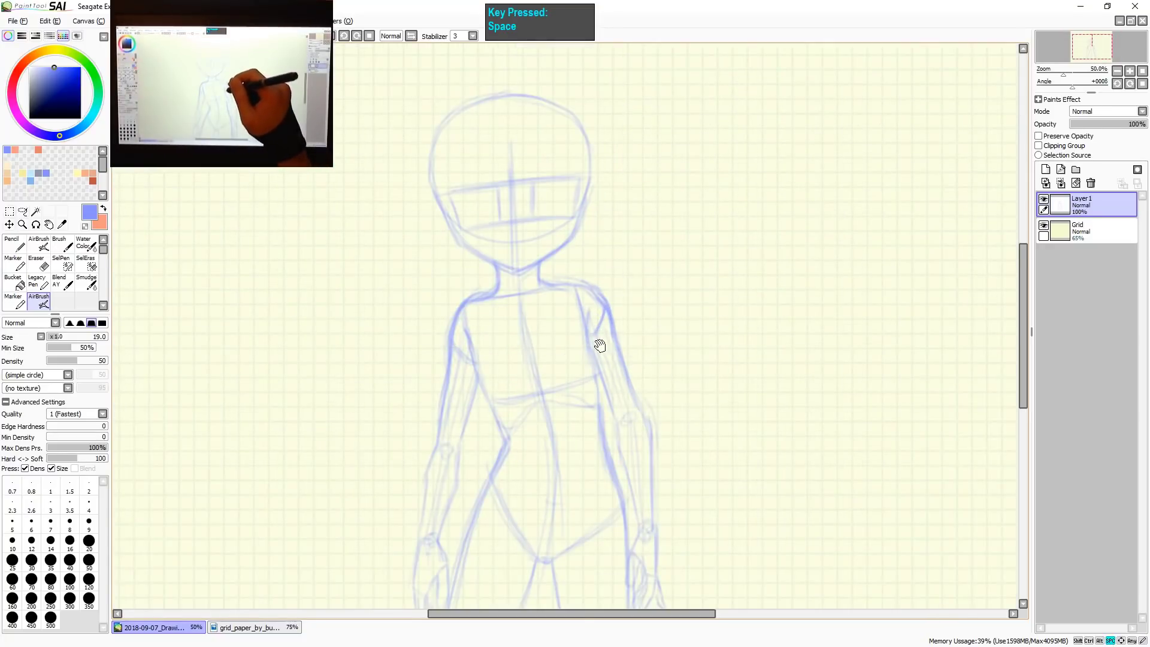
pyautogui.moveTo(598, 341); pyautogui.dragTo(625, 295)
pyautogui.press('z')
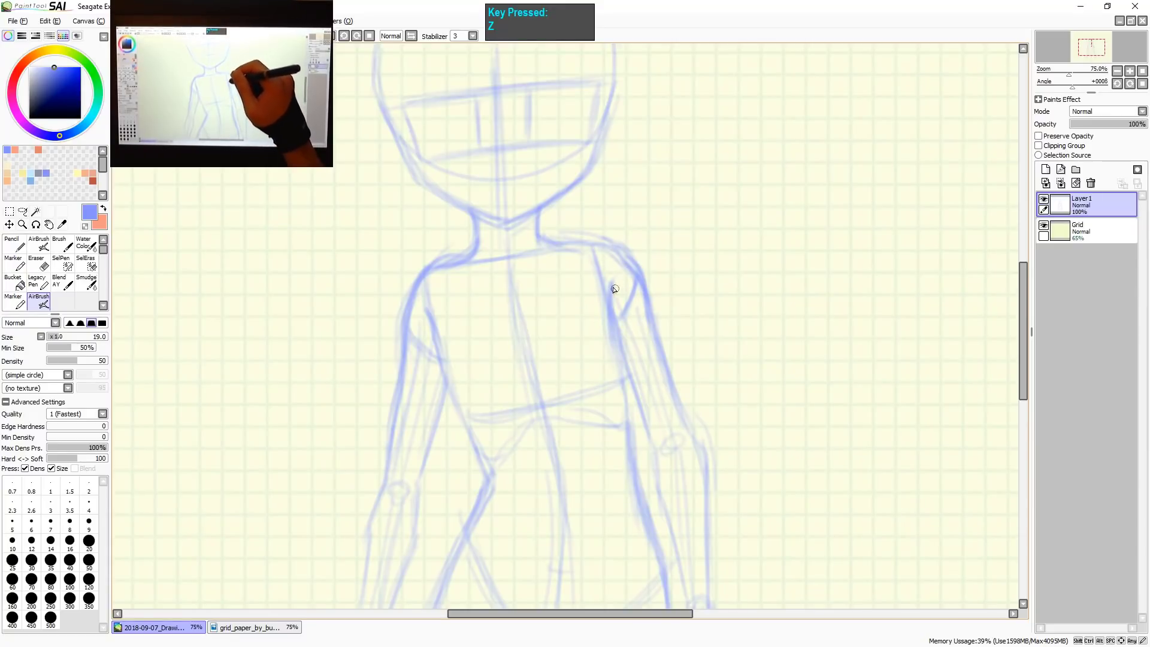
pyautogui.press('e')
pyautogui.moveTo(616, 287); pyautogui.dragTo(628, 338)
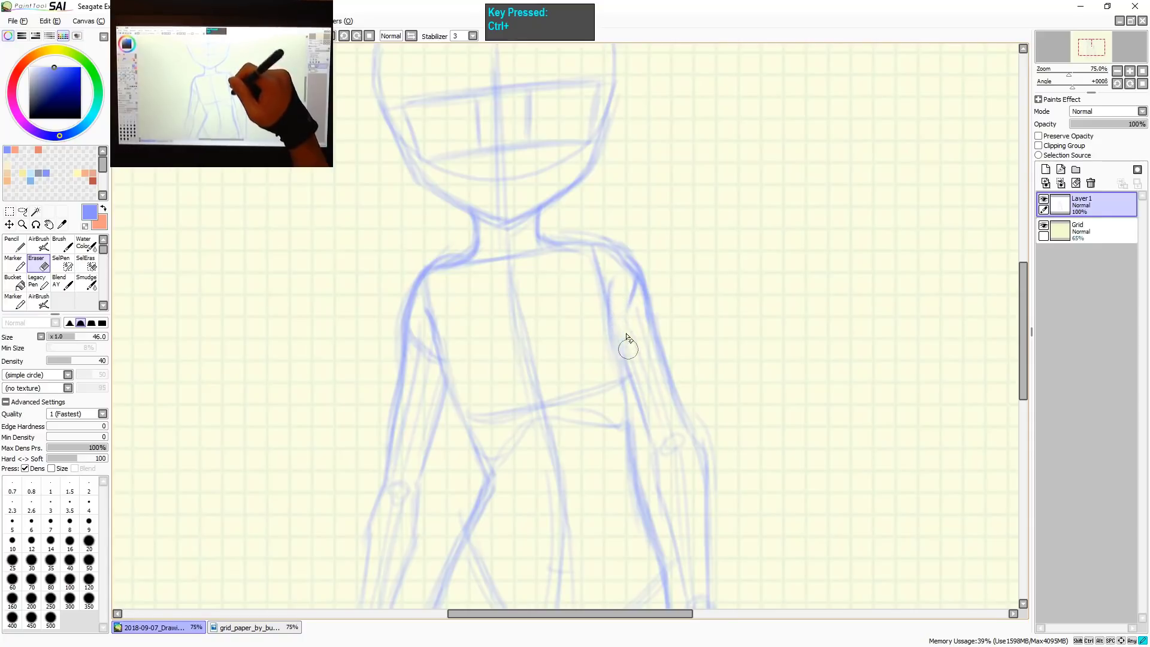
pyautogui.press('a')
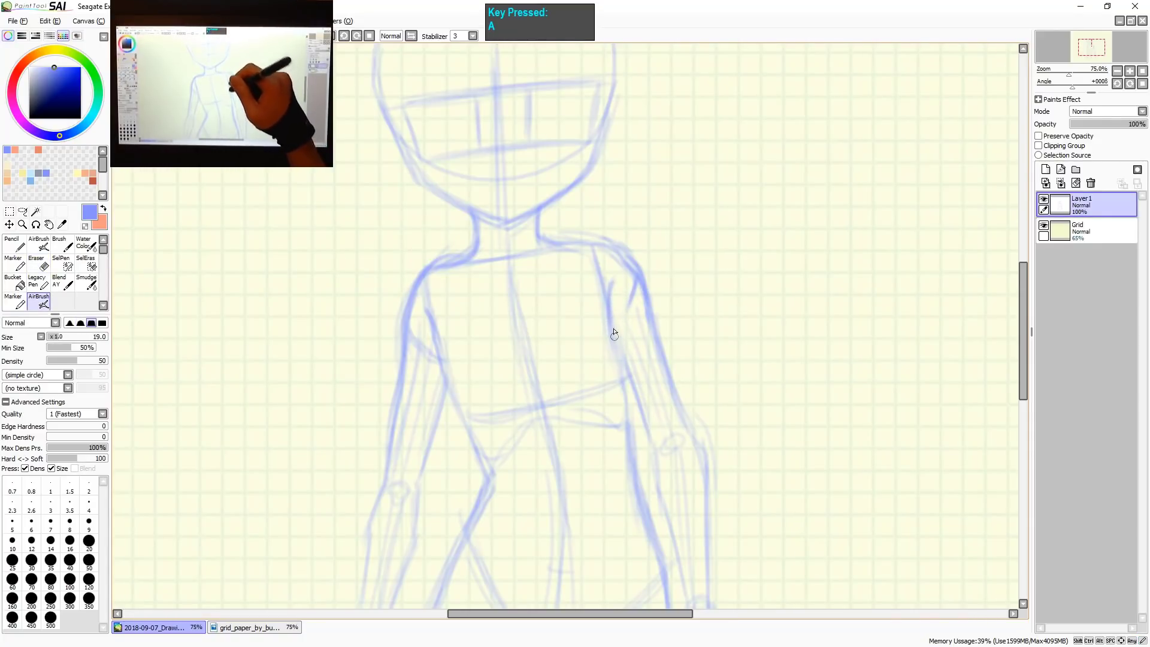
pyautogui.press('space')
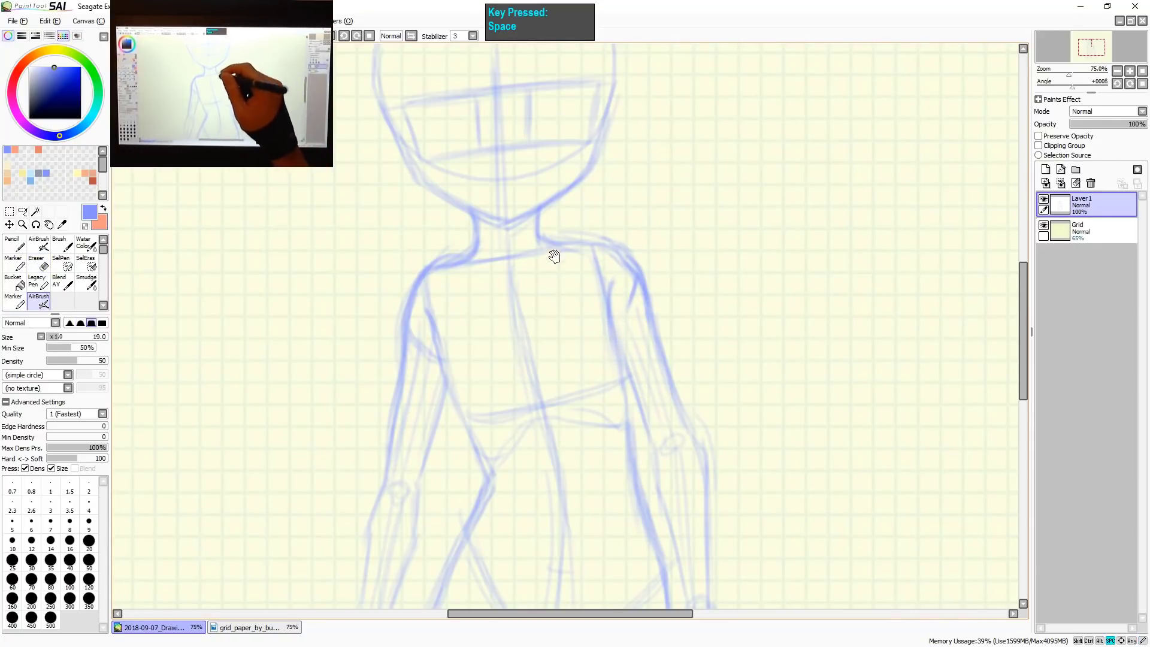
pyautogui.moveTo(554, 256); pyautogui.dragTo(595, 325)
pyautogui.scroll(2, 551, 239)
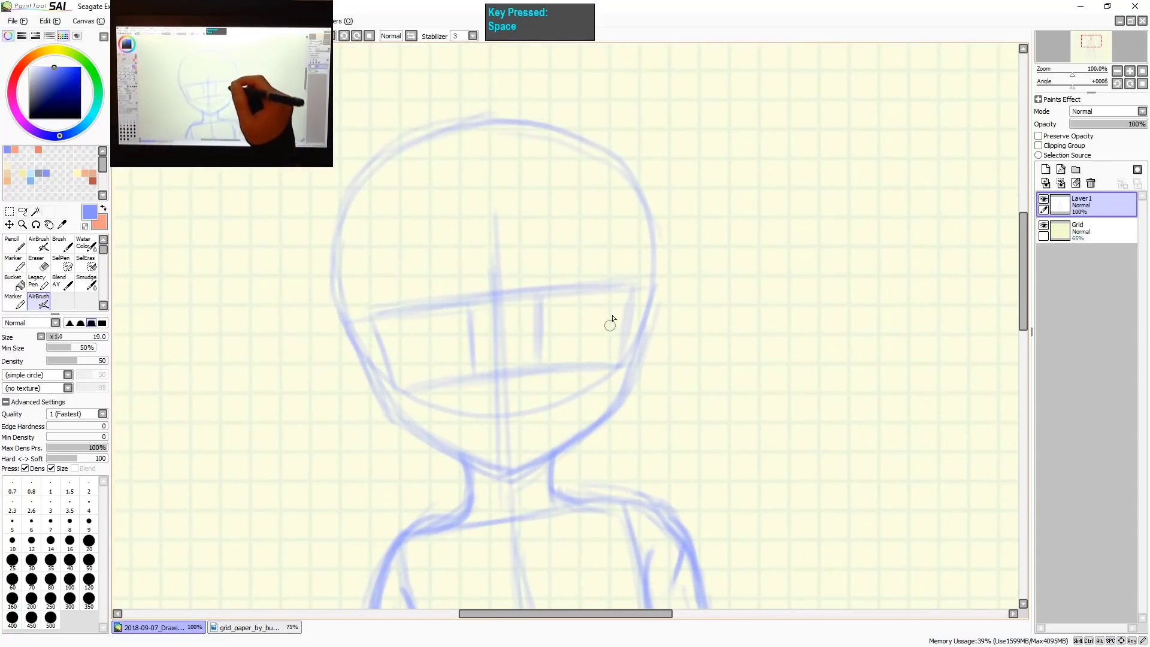
pyautogui.moveTo(587, 316); pyautogui.dragTo(593, 342)
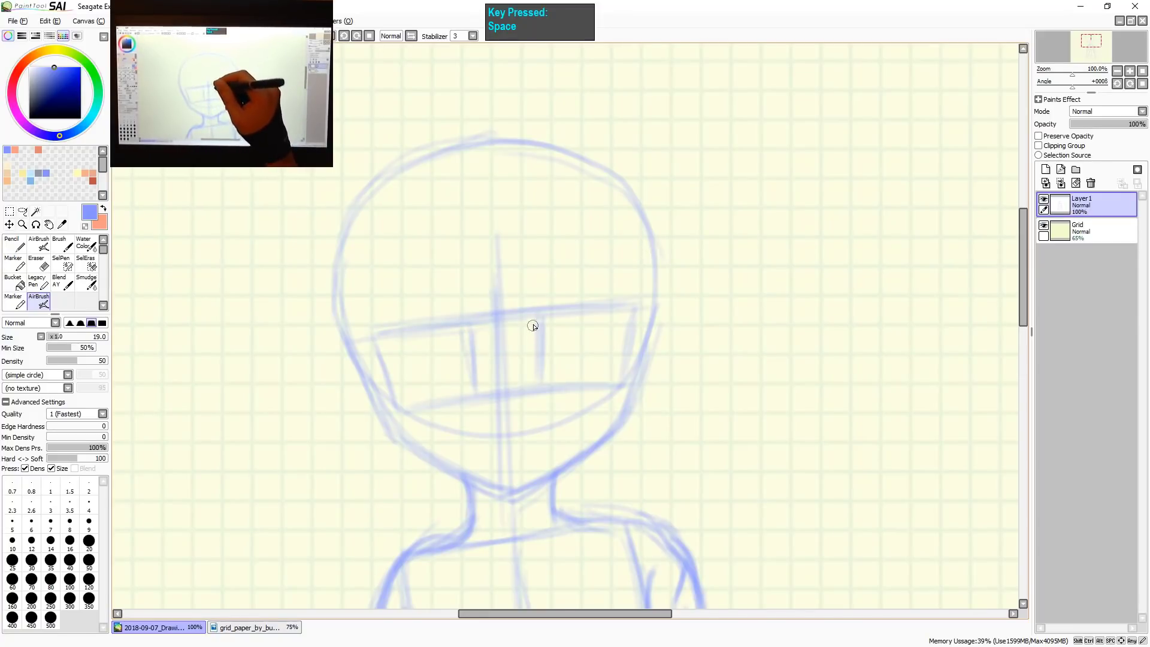
pyautogui.moveTo(512, 496); pyautogui.dragTo(499, 239)
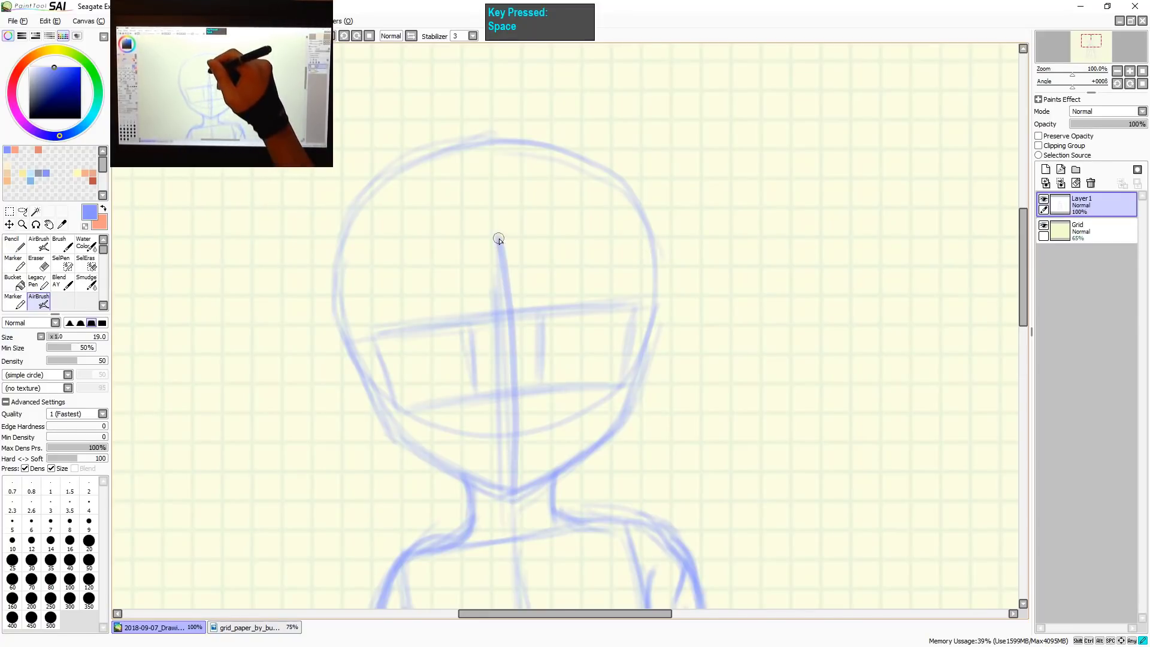
pyautogui.hotkey('ctrl', 'z')
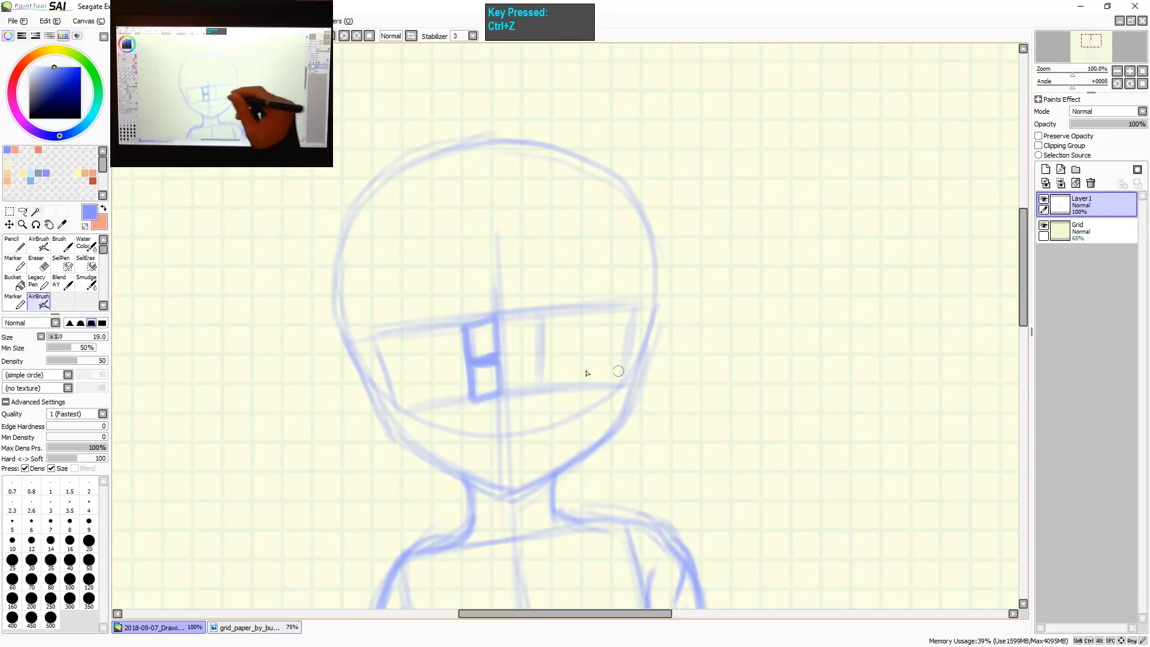
pyautogui.hotkey('ctrl', 'z')
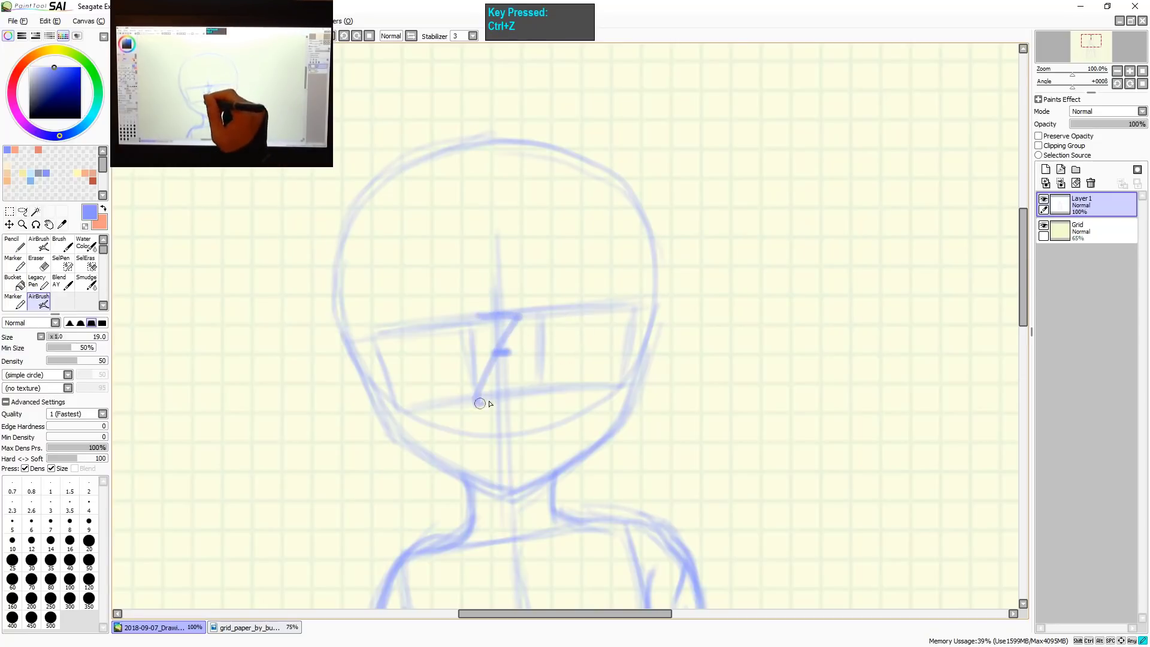
pyautogui.hotkey('ctrl', 'z')
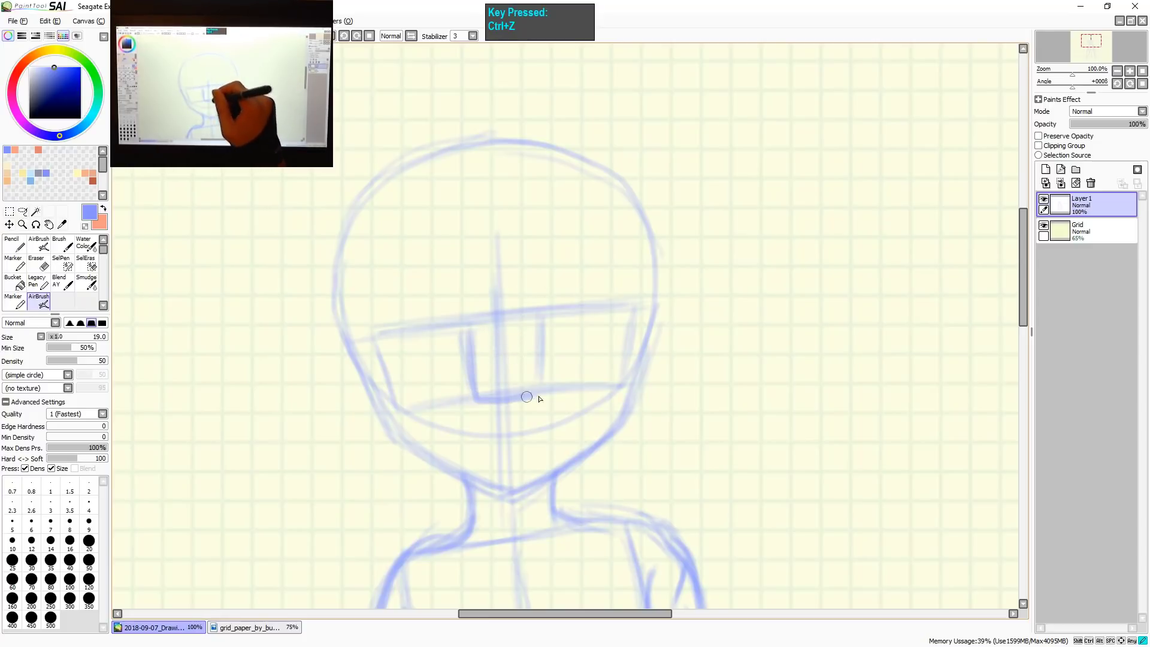
pyautogui.moveTo(527, 397); pyautogui.dragTo(544, 330)
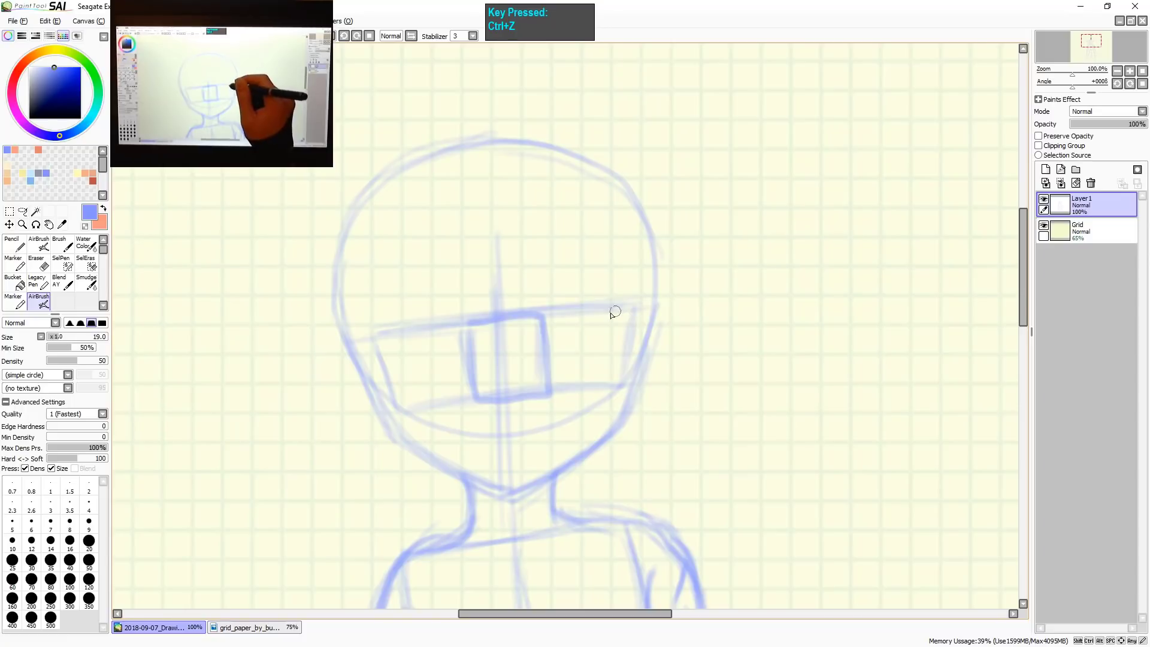
pyautogui.hotkey('ctrl', 'z')
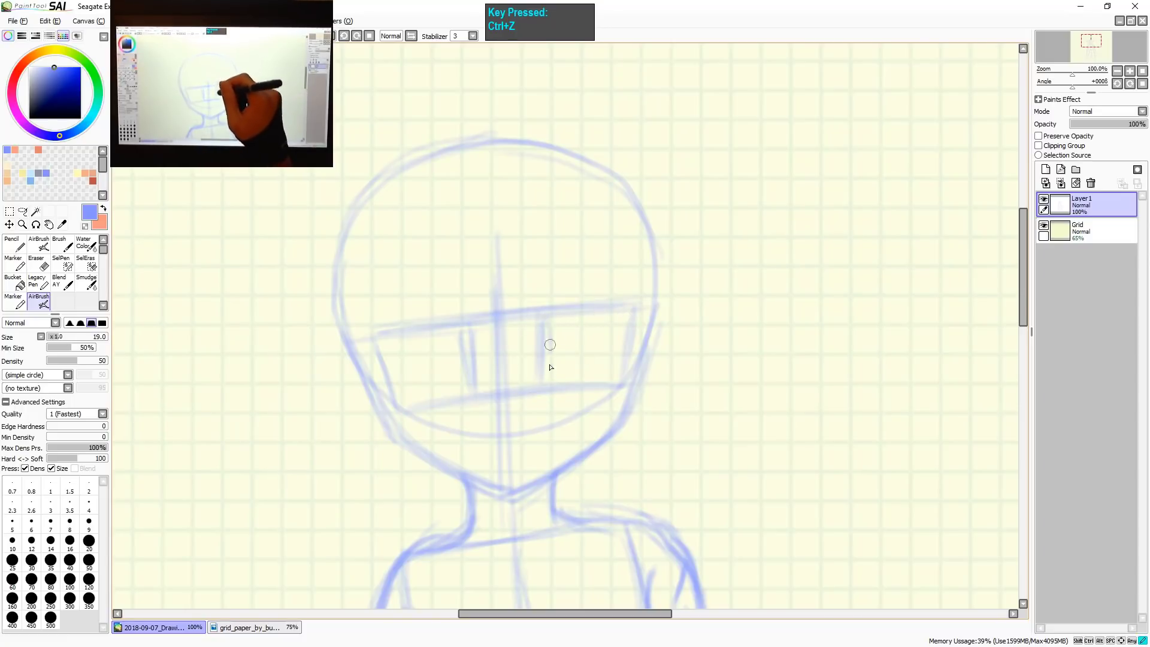
pyautogui.moveTo(626, 311); pyautogui.dragTo(545, 320)
pyautogui.hotkey('ctrl', 'z')
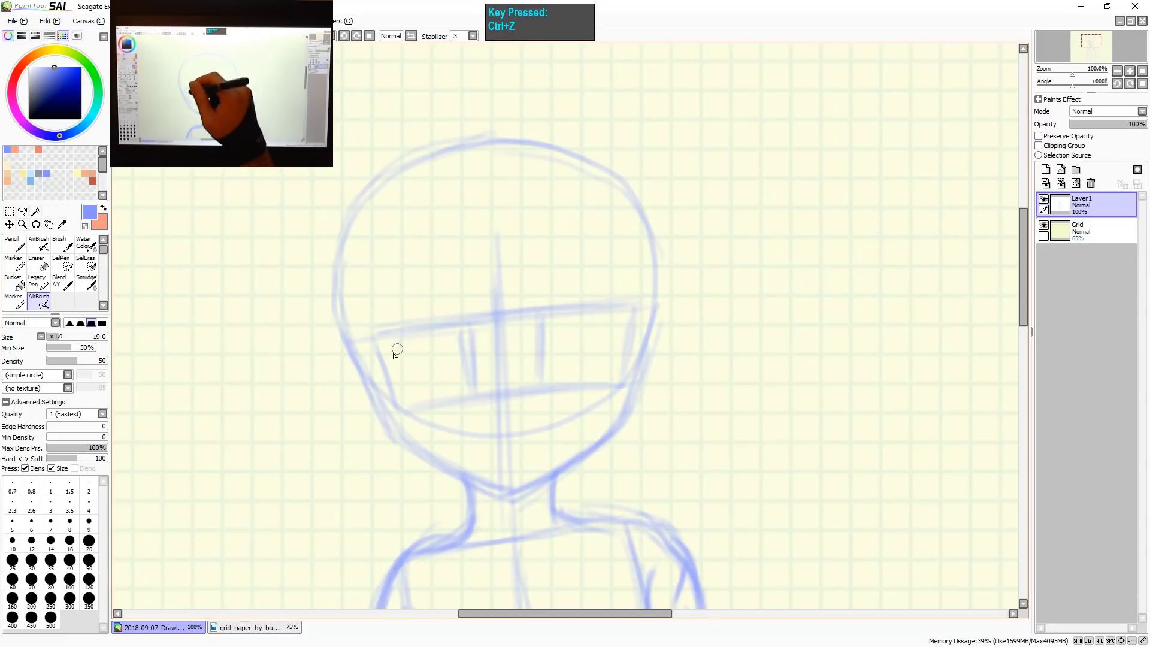
pyautogui.moveTo(464, 328); pyautogui.dragTo(386, 338)
pyautogui.hotkey('ctrl', 'z')
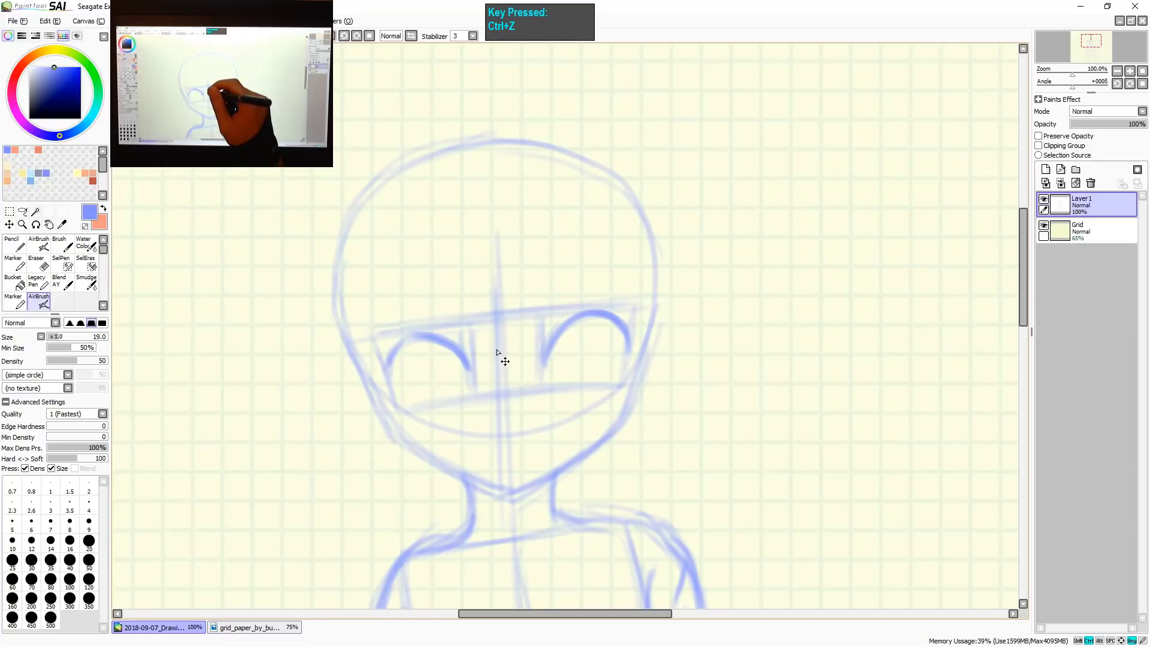
# Redraw the arched upper lid of the left-hand eye and mark a short lower lid line under both eyes.
pyautogui.hotkey('ctrl', 'z')
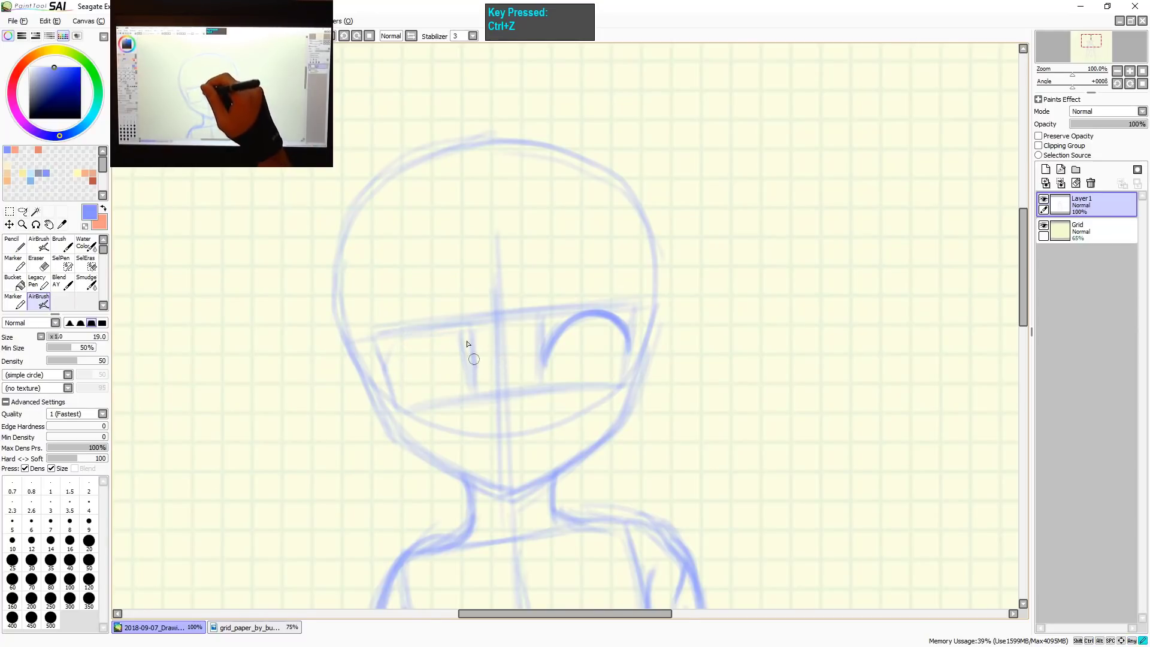
pyautogui.moveTo(473, 366)
pyautogui.mouseDown()
pyautogui.moveTo(443, 337)
pyautogui.moveTo(477, 367)
pyautogui.moveTo(458, 341)
pyautogui.moveTo(389, 371)
pyautogui.moveTo(457, 348)
pyautogui.moveTo(414, 336)
pyautogui.moveTo(390, 365)
pyautogui.moveTo(467, 344)
pyautogui.moveTo(403, 339)
pyautogui.moveTo(390, 374)
pyautogui.moveTo(462, 329)
pyautogui.moveTo(459, 349)
pyautogui.moveTo(433, 332)
pyautogui.moveTo(400, 333)
pyautogui.mouseUp()
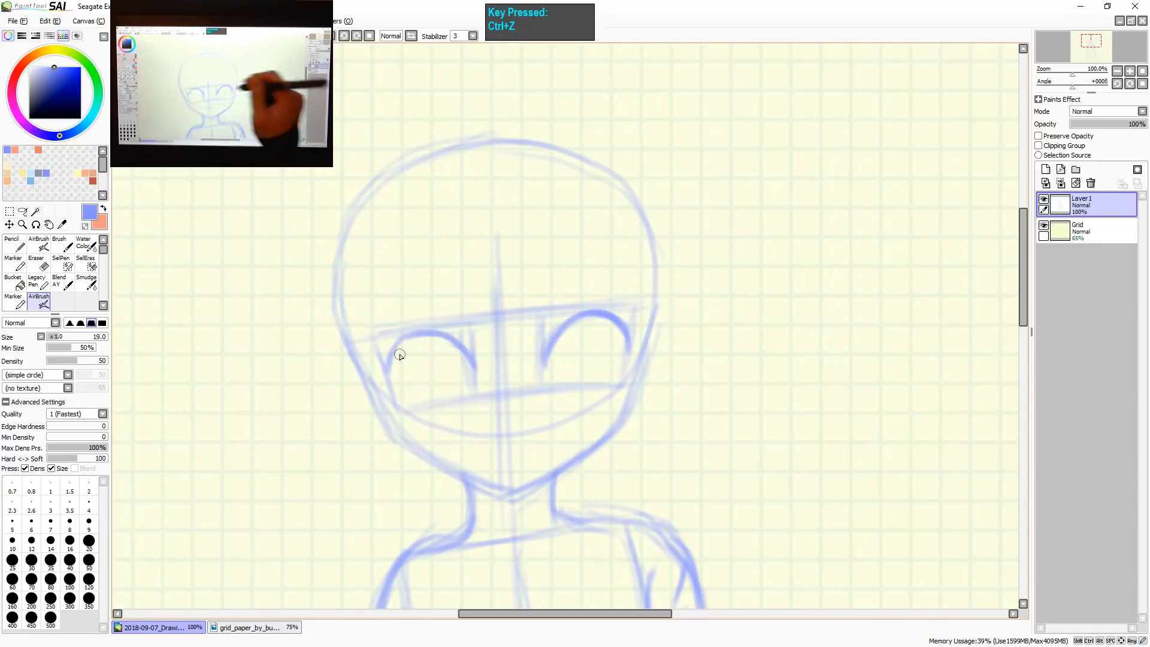
pyautogui.moveTo(460, 355); pyautogui.dragTo(465, 360)
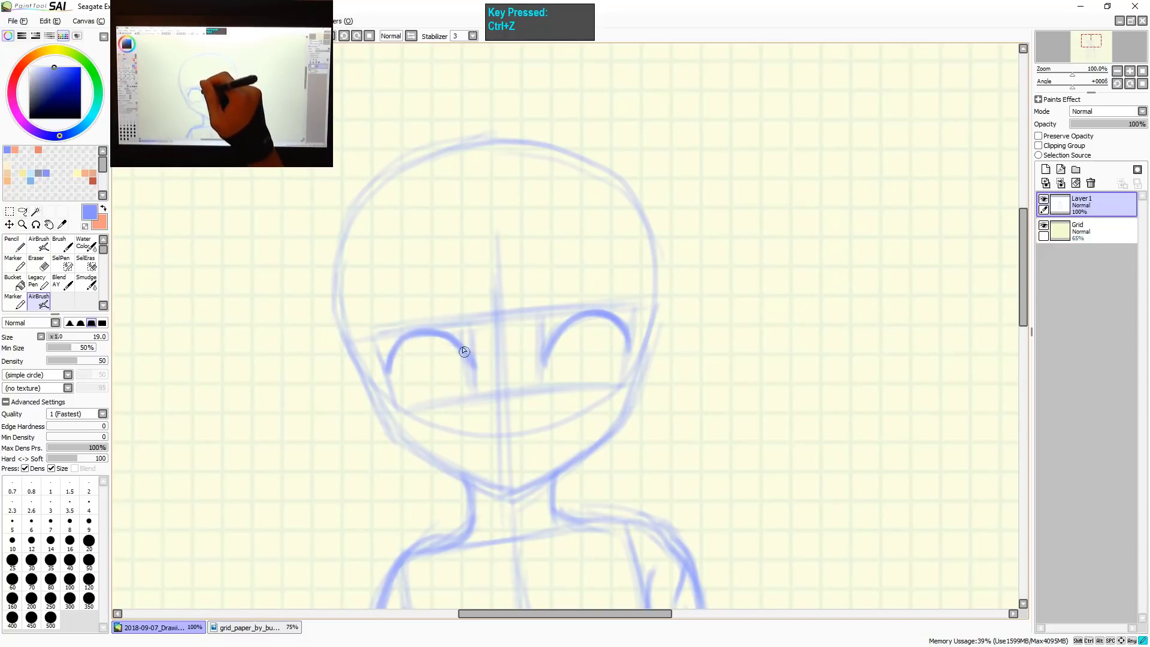
pyautogui.moveTo(569, 384); pyautogui.dragTo(602, 382)
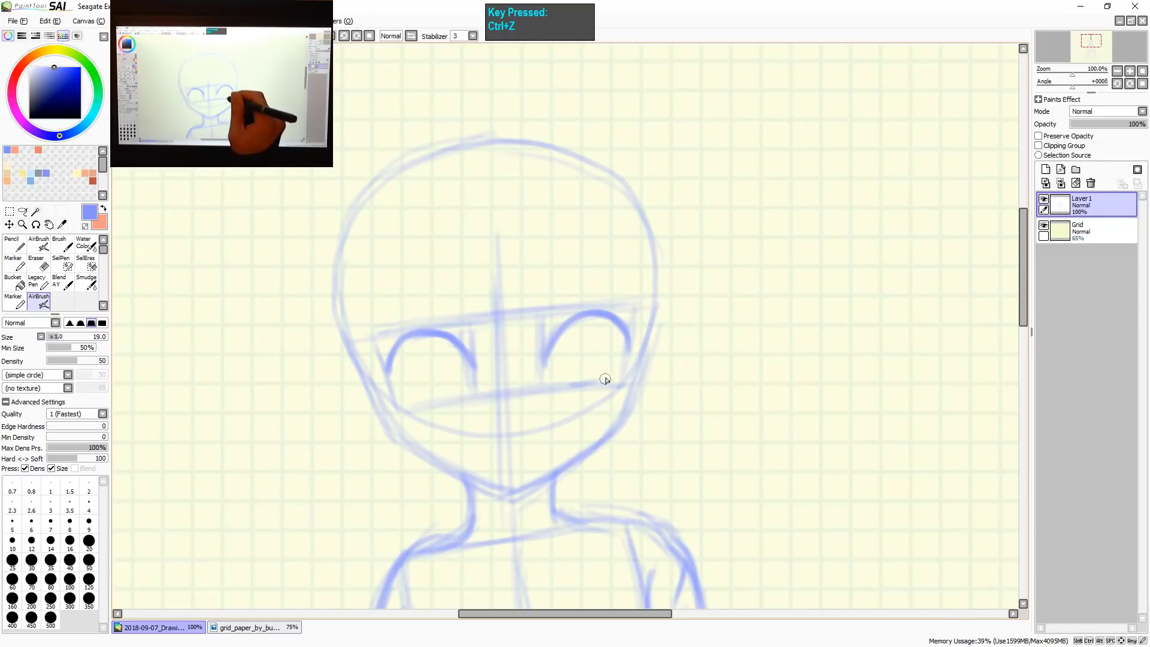
pyautogui.moveTo(446, 400); pyautogui.dragTo(429, 403)
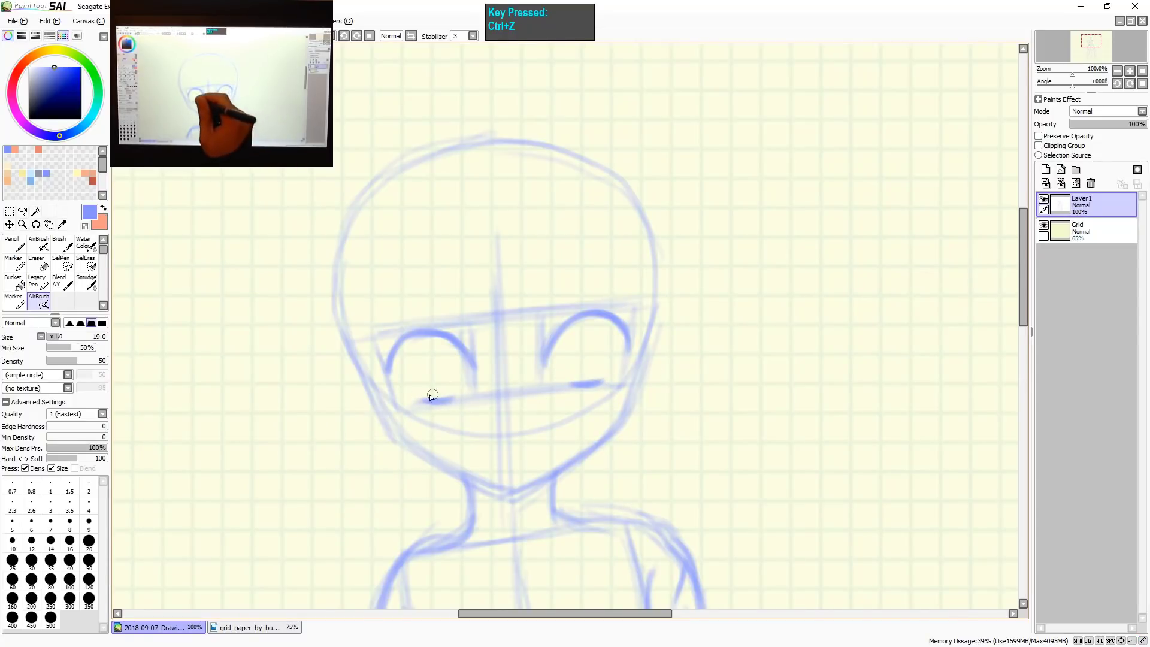
# Sketch the oval iris of the right-hand eye under its upper lid arch and darken its sides and lower curve.
pyautogui.scroll(1, 599, 348)
pyautogui.press('space')
pyautogui.moveTo(591, 334)
pyautogui.mouseDown()
pyautogui.moveTo(646, 345)
pyautogui.moveTo(593, 381)
pyautogui.mouseUp()
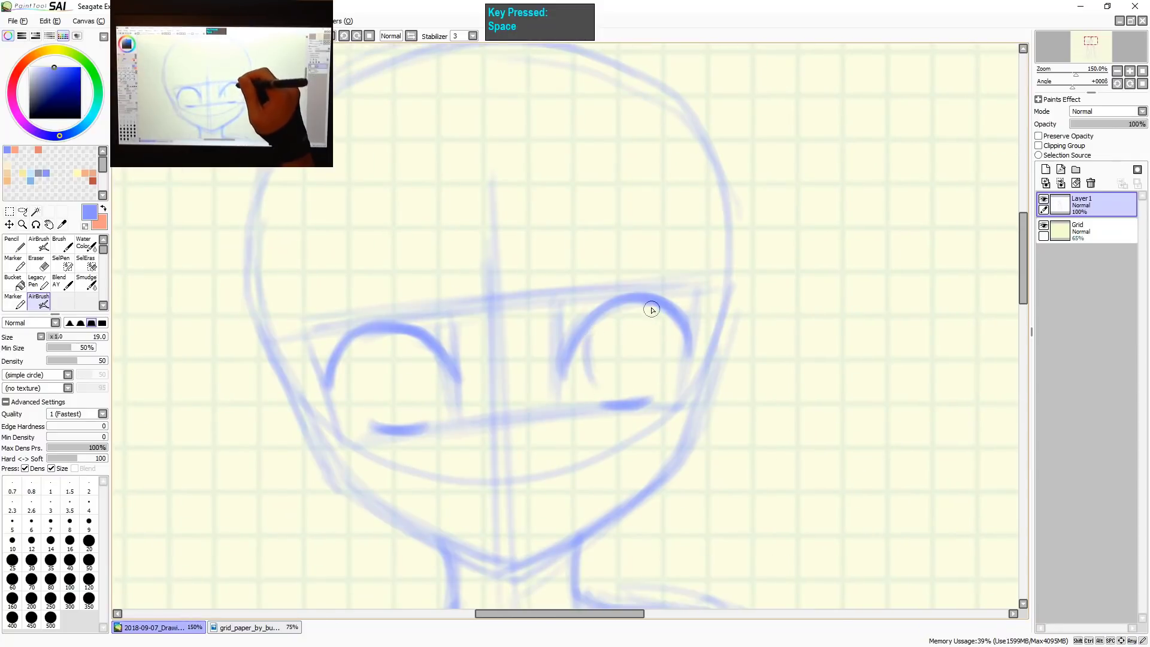
pyautogui.moveTo(666, 319); pyautogui.dragTo(647, 383)
pyautogui.moveTo(590, 324); pyautogui.dragTo(599, 383)
pyautogui.moveTo(663, 359); pyautogui.dragTo(614, 396)
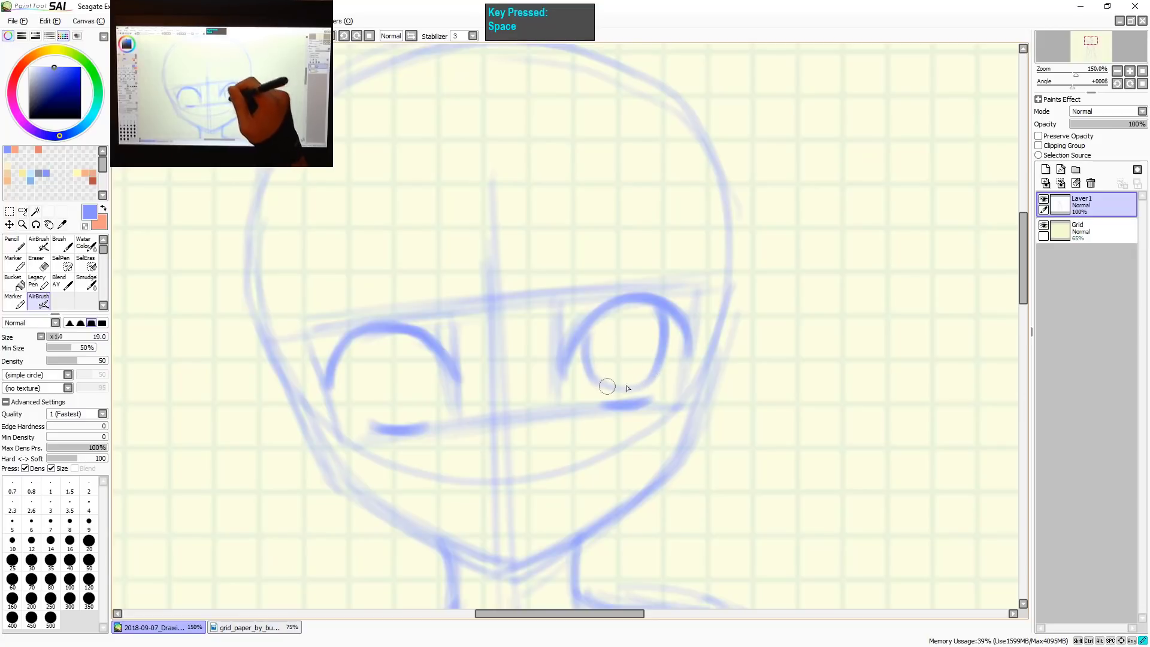
pyautogui.moveTo(679, 342); pyautogui.dragTo(608, 392)
pyautogui.moveTo(587, 328); pyautogui.dragTo(604, 386)
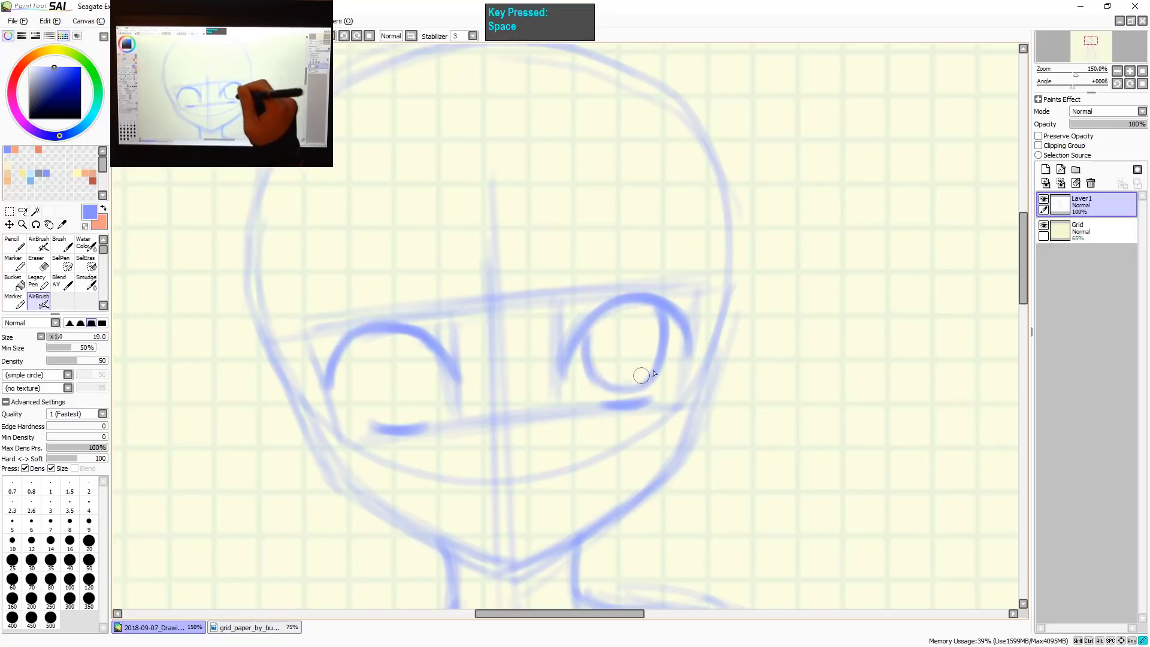
pyautogui.moveTo(661, 363); pyautogui.dragTo(629, 393)
# Sketch the oval iris of the left-hand eye below its upper lid arch, closing it with a rounded lower curve.
pyautogui.moveTo(436, 347); pyautogui.dragTo(419, 403)
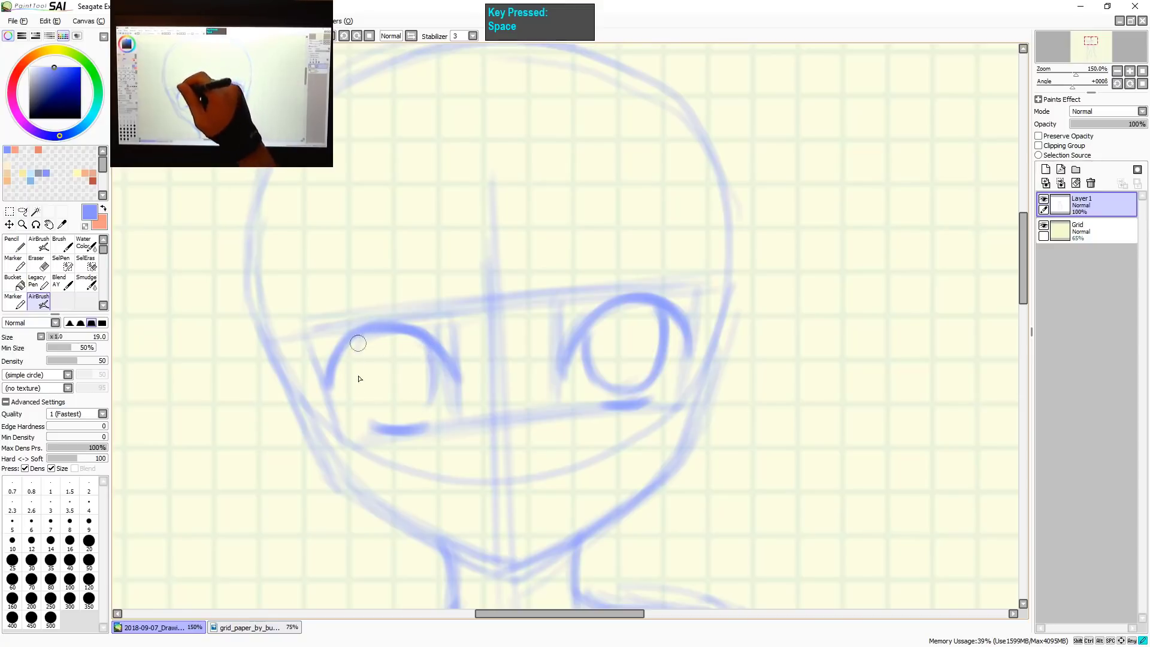
pyautogui.moveTo(360, 343); pyautogui.dragTo(359, 408)
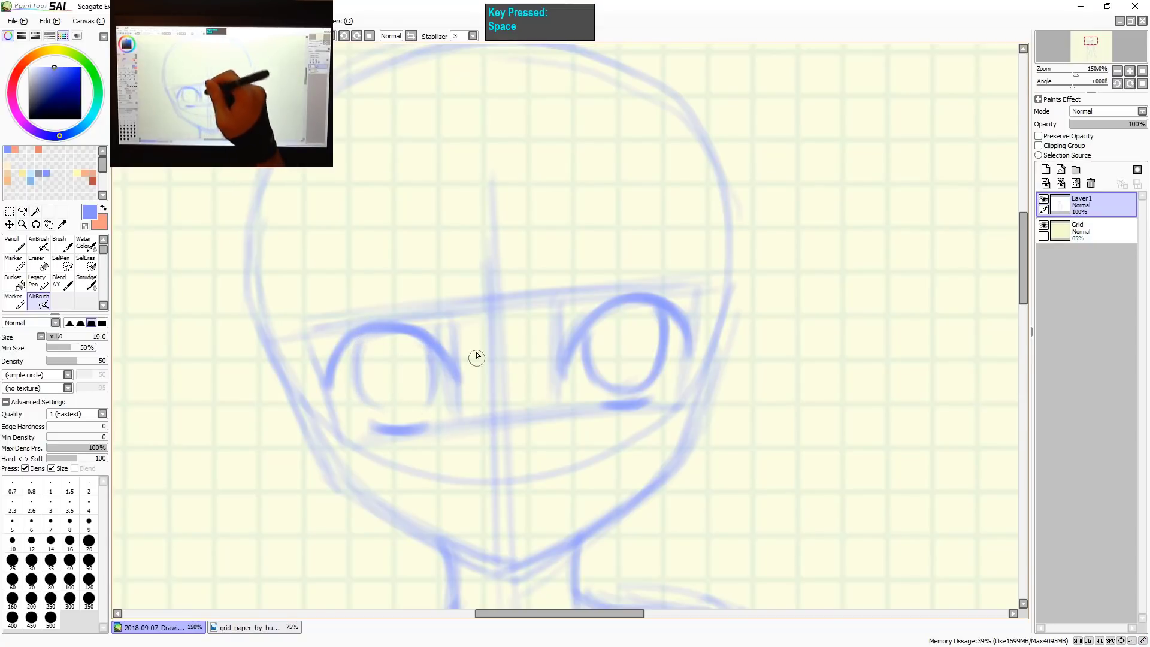
pyautogui.moveTo(441, 346); pyautogui.dragTo(419, 420)
pyautogui.moveTo(368, 341); pyautogui.dragTo(390, 413)
pyautogui.moveTo(446, 387); pyautogui.dragTo(377, 422)
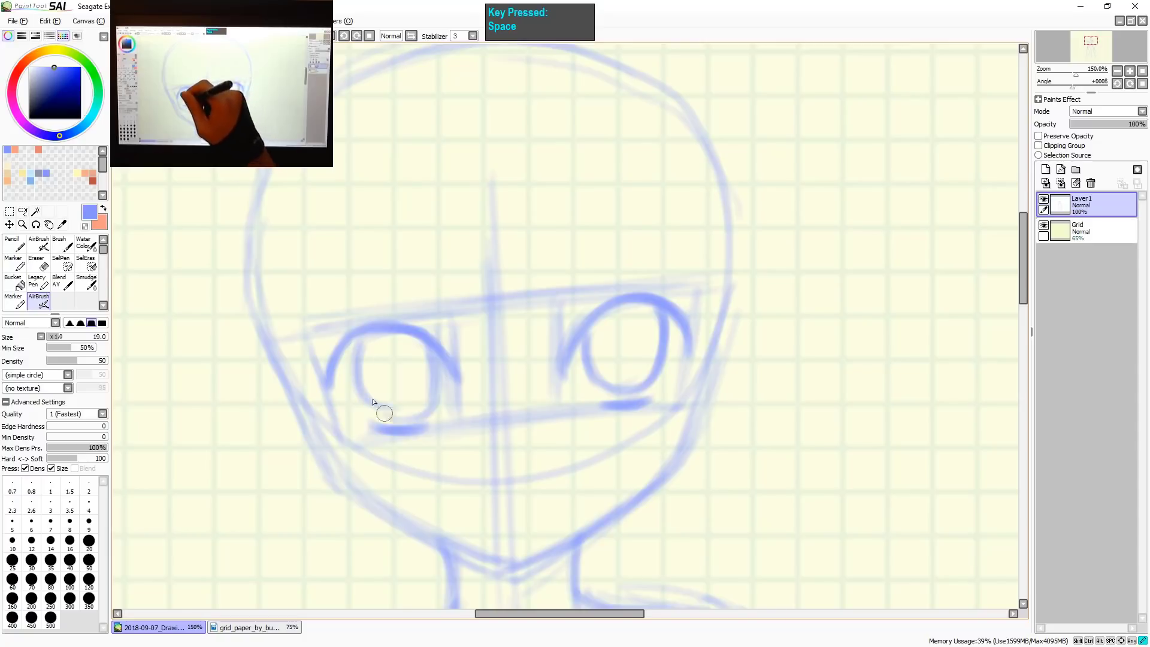
pyautogui.moveTo(359, 383); pyautogui.dragTo(401, 413)
pyautogui.moveTo(444, 372); pyautogui.dragTo(395, 420)
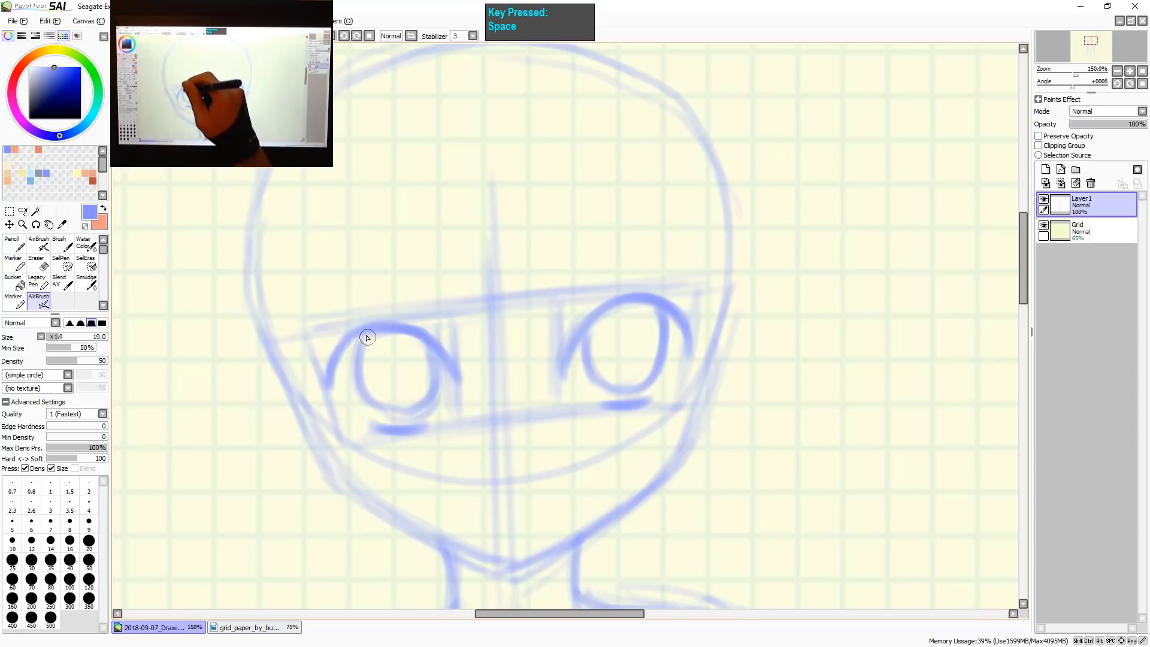
# Darken the sides and lower curve of the left-hand iris and reinforce the inner end of its upper lid.
pyautogui.moveTo(364, 333); pyautogui.dragTo(360, 402)
pyautogui.moveTo(437, 362)
pyautogui.mouseDown()
pyautogui.moveTo(372, 397)
pyautogui.moveTo(428, 342)
pyautogui.moveTo(411, 406)
pyautogui.mouseUp()
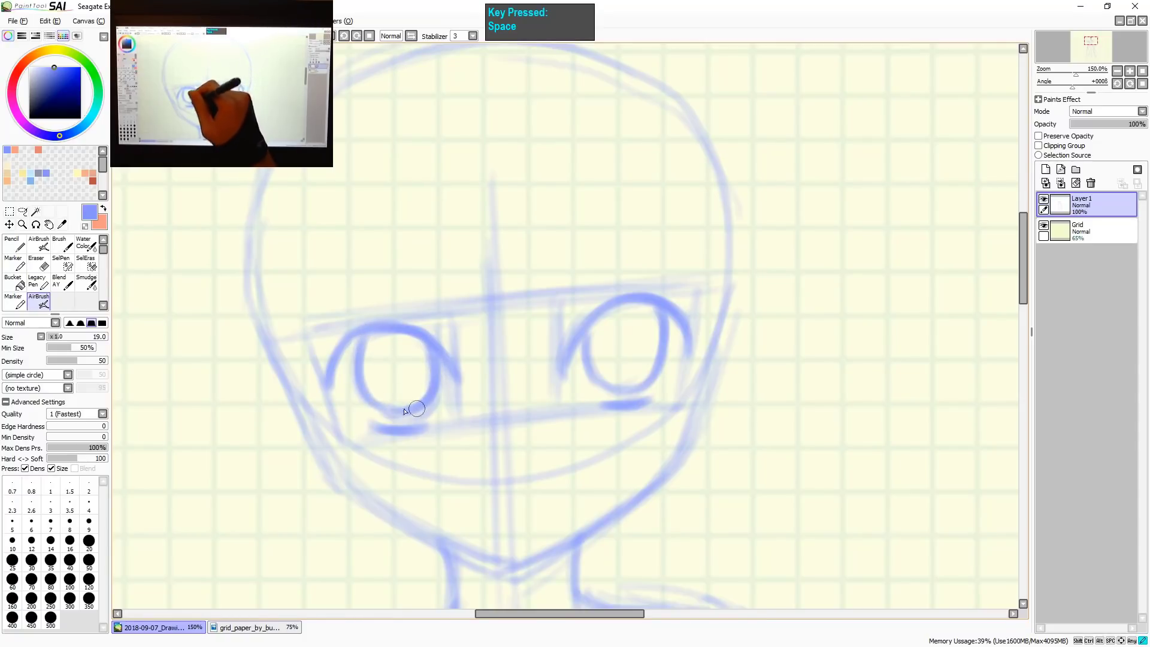
pyautogui.moveTo(368, 334); pyautogui.dragTo(359, 398)
pyautogui.moveTo(452, 368)
pyautogui.mouseDown()
pyautogui.moveTo(433, 352)
pyautogui.moveTo(396, 416)
pyautogui.mouseUp()
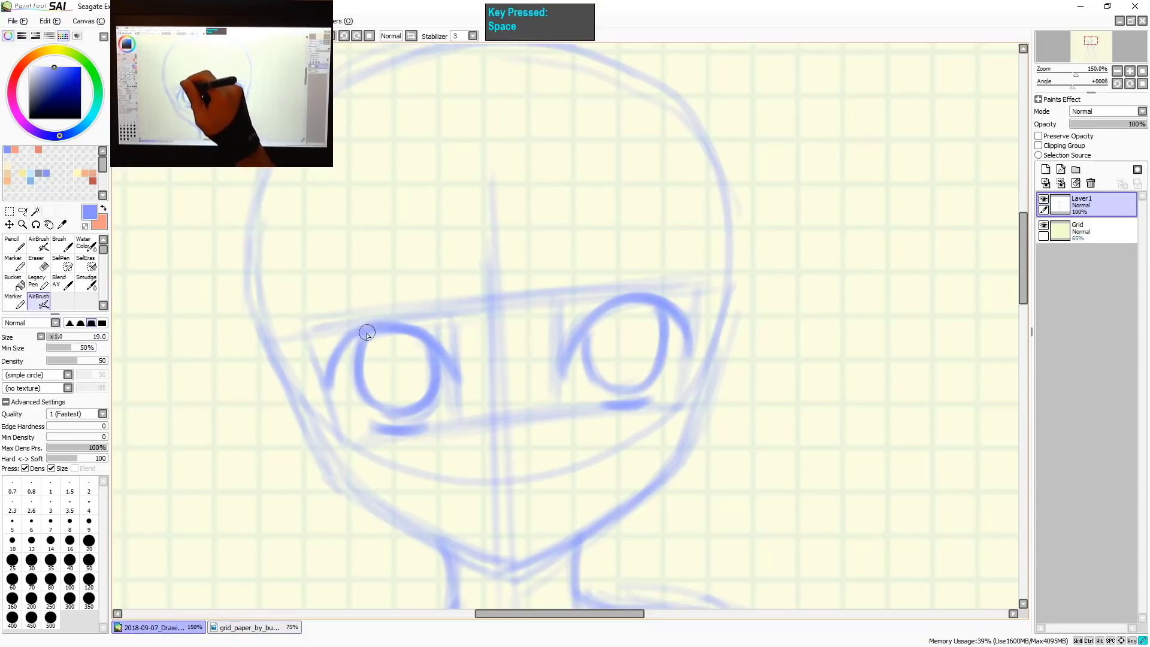
pyautogui.moveTo(365, 334); pyautogui.dragTo(367, 398)
pyautogui.moveTo(440, 350); pyautogui.dragTo(437, 375)
pyautogui.moveTo(366, 395); pyautogui.dragTo(368, 362)
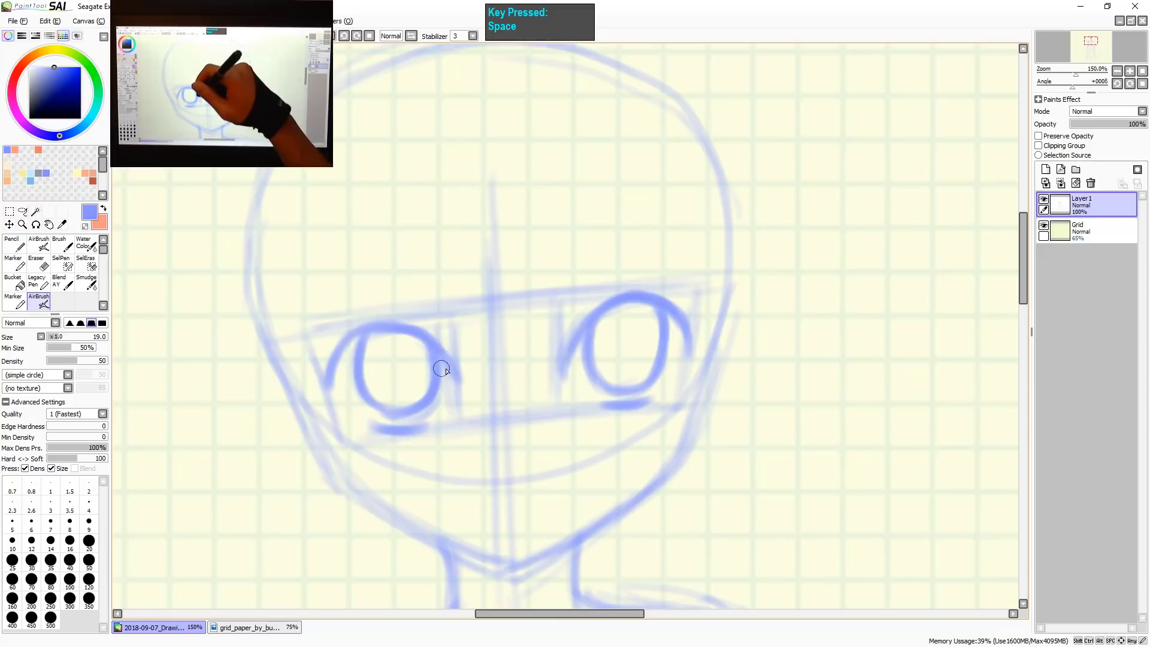
pyautogui.moveTo(451, 365); pyautogui.dragTo(459, 381)
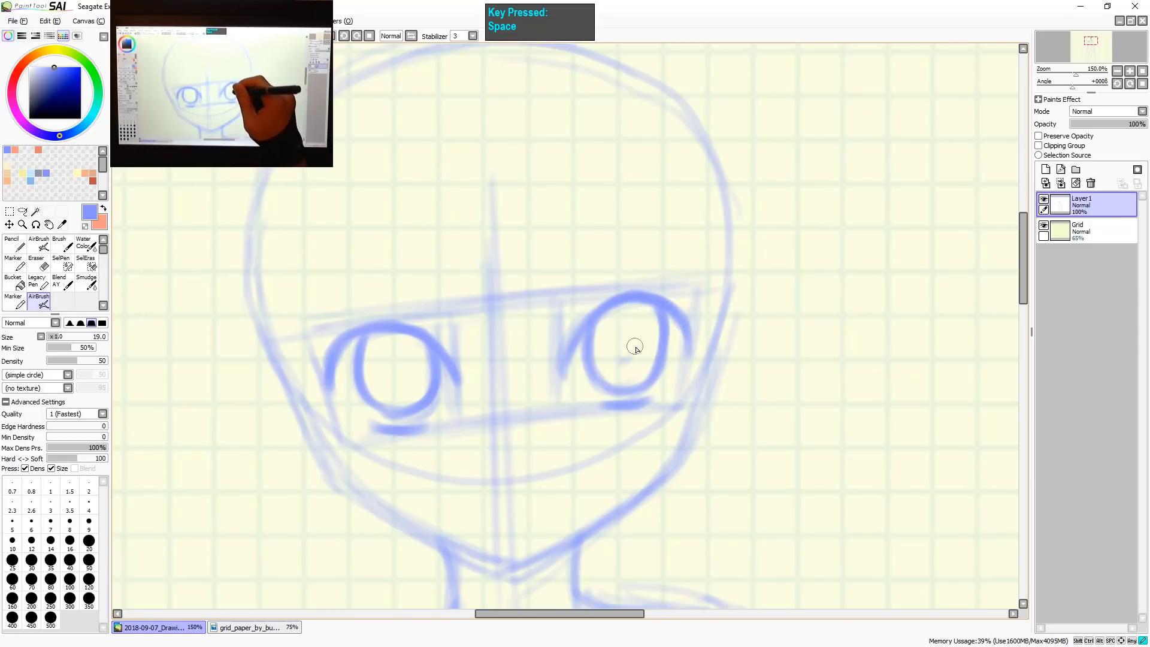
# Draw a small pupil in each iris, shade the area above it, and outline a round highlight at each iris's right edge.
pyautogui.moveTo(619, 360); pyautogui.dragTo(635, 345)
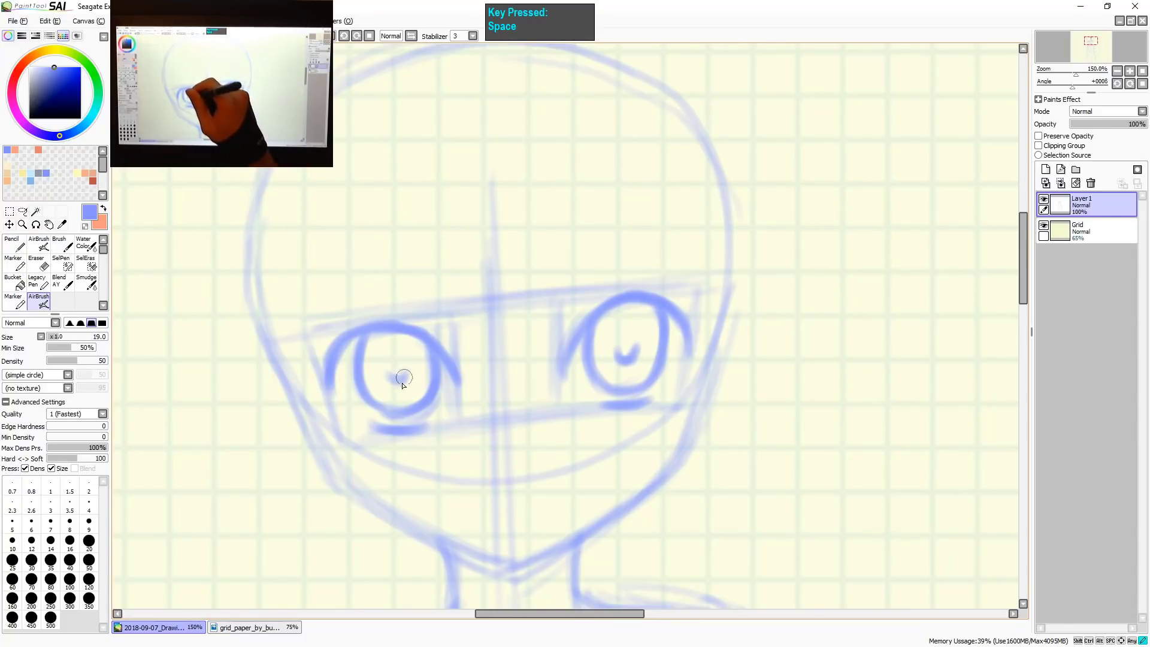
pyautogui.moveTo(398, 366); pyautogui.dragTo(410, 370)
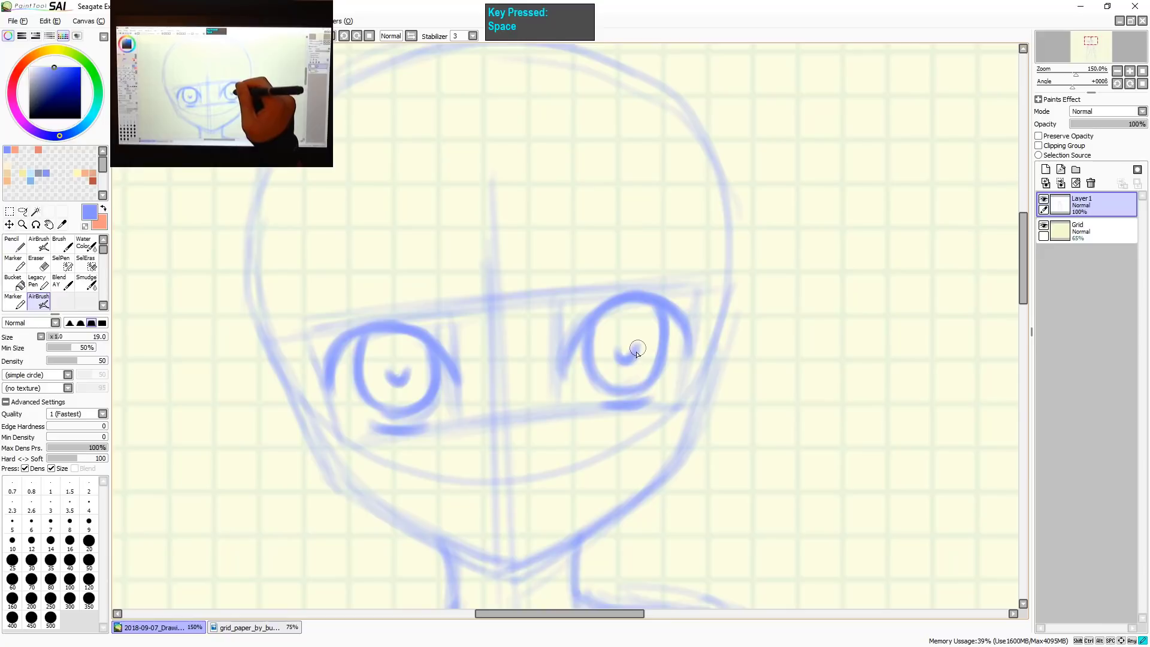
pyautogui.moveTo(629, 355)
pyautogui.mouseDown()
pyautogui.moveTo(633, 303)
pyautogui.moveTo(595, 333)
pyautogui.moveTo(610, 310)
pyautogui.moveTo(594, 361)
pyautogui.moveTo(610, 314)
pyautogui.moveTo(635, 302)
pyautogui.moveTo(657, 312)
pyautogui.moveTo(645, 304)
pyautogui.moveTo(599, 333)
pyautogui.moveTo(613, 308)
pyautogui.moveTo(609, 327)
pyautogui.moveTo(629, 313)
pyautogui.moveTo(611, 337)
pyautogui.moveTo(668, 322)
pyautogui.moveTo(665, 339)
pyautogui.moveTo(643, 346)
pyautogui.mouseUp()
pyautogui.moveTo(662, 347)
pyautogui.mouseDown()
pyautogui.moveTo(644, 339)
pyautogui.moveTo(656, 328)
pyautogui.moveTo(647, 335)
pyautogui.moveTo(667, 344)
pyautogui.mouseUp()
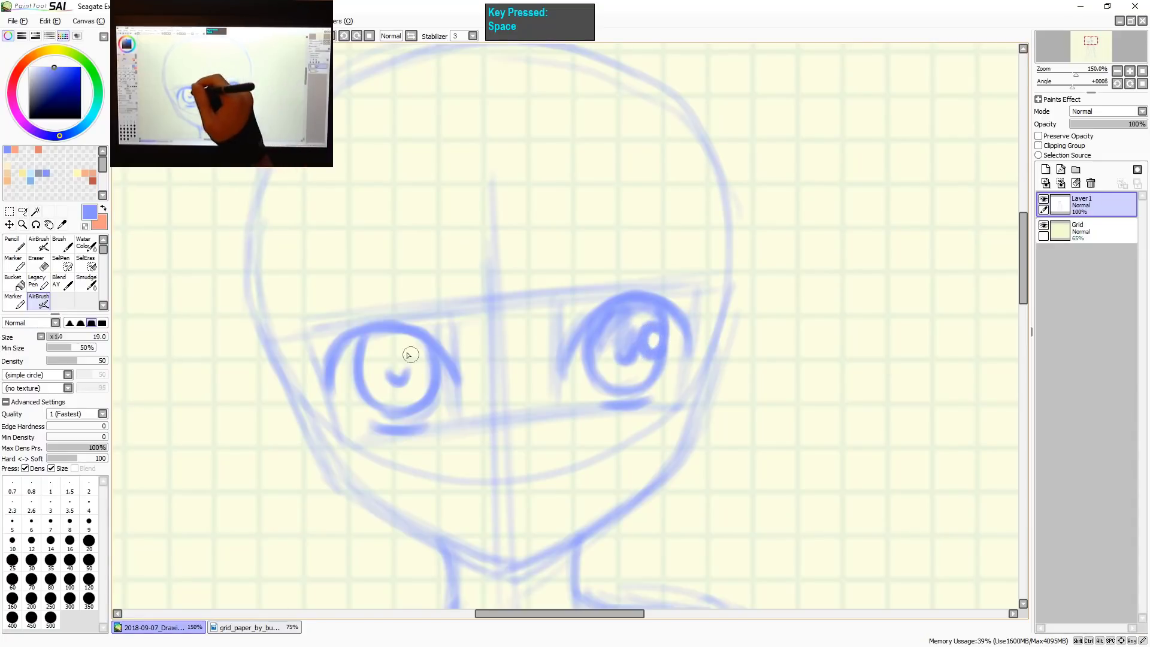
pyautogui.moveTo(400, 380)
pyautogui.mouseDown()
pyautogui.moveTo(389, 350)
pyautogui.moveTo(404, 368)
pyautogui.moveTo(409, 356)
pyautogui.moveTo(377, 334)
pyautogui.moveTo(366, 363)
pyautogui.moveTo(378, 364)
pyautogui.mouseUp()
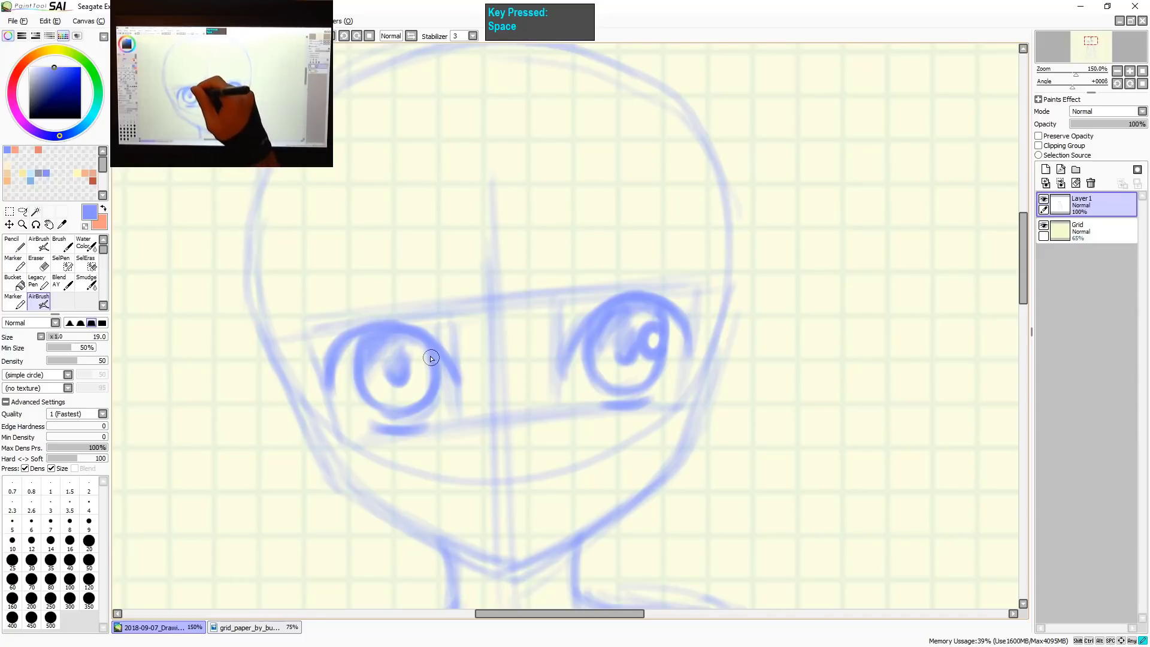
pyautogui.moveTo(426, 356)
pyautogui.mouseDown()
pyautogui.moveTo(428, 382)
pyautogui.moveTo(427, 356)
pyautogui.mouseUp()
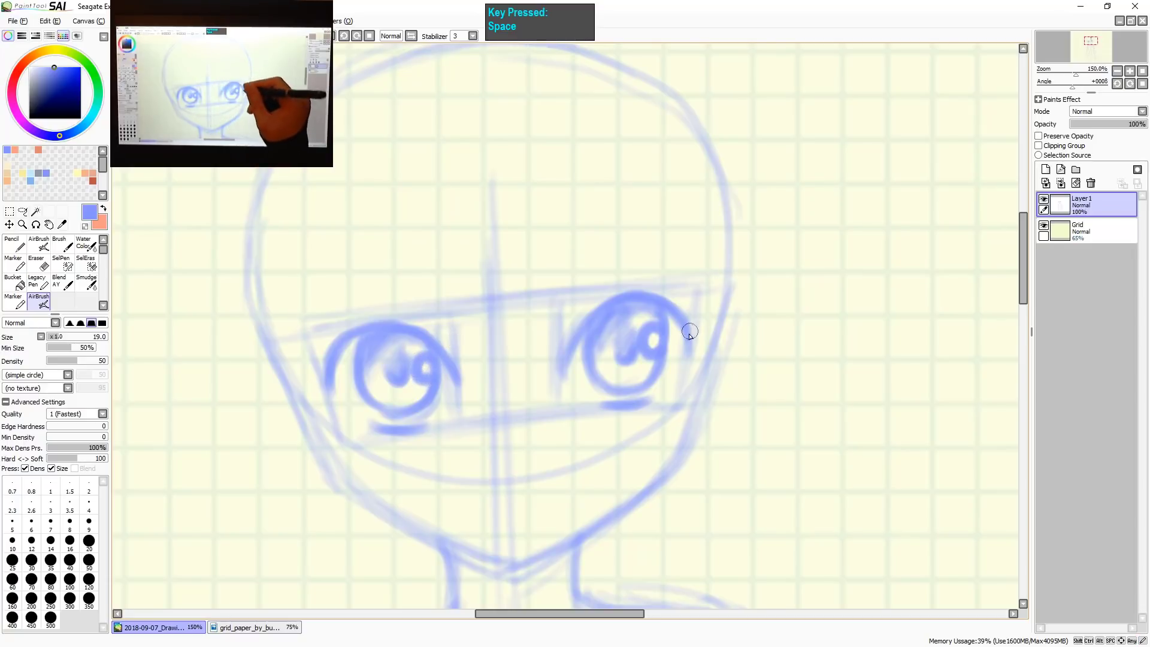
# Clear the inside of the round highlight in both eyes with the Eraser, and return to the AirBrush.
pyautogui.press('e')
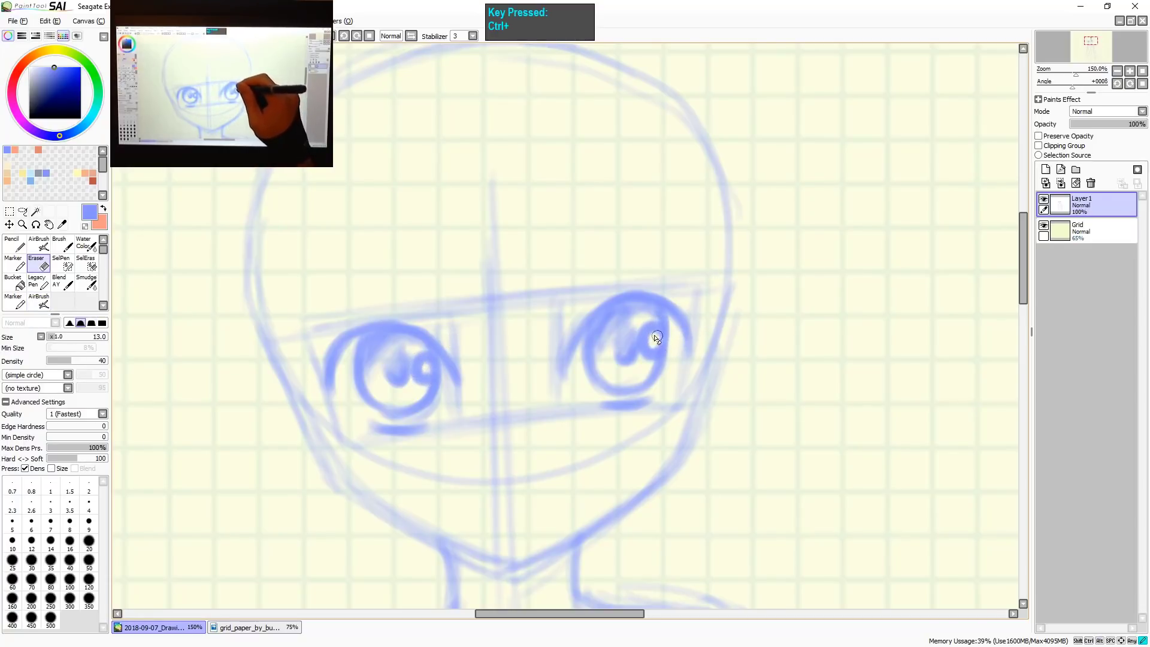
pyautogui.moveTo(651, 344); pyautogui.dragTo(650, 345)
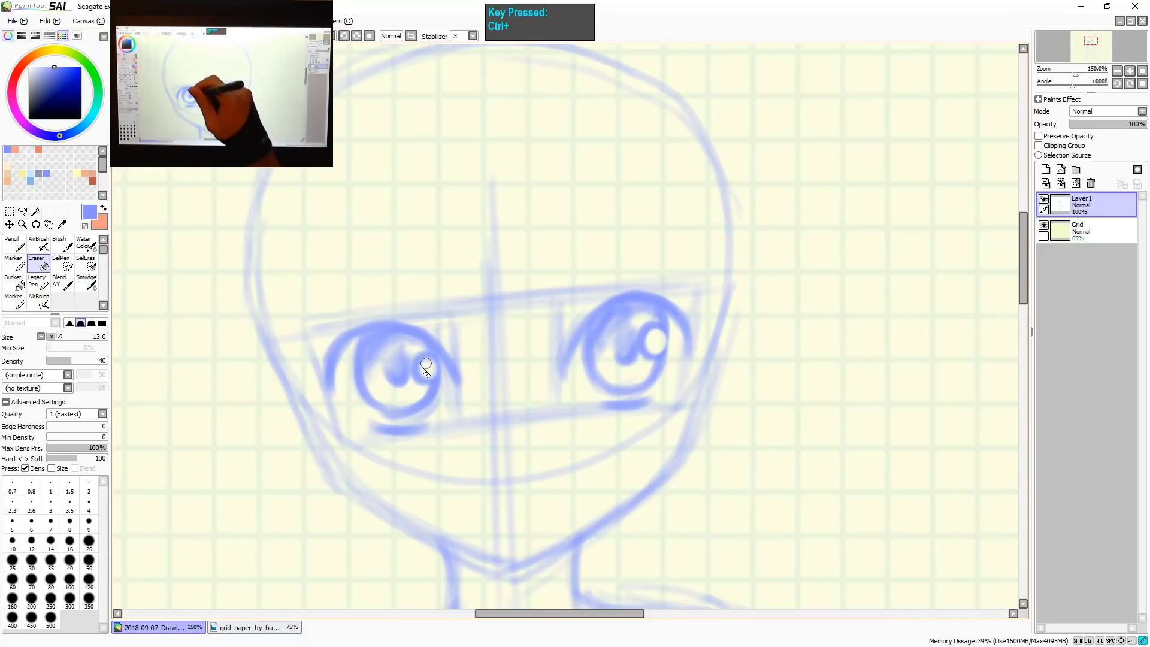
pyautogui.moveTo(426, 364); pyautogui.dragTo(427, 363)
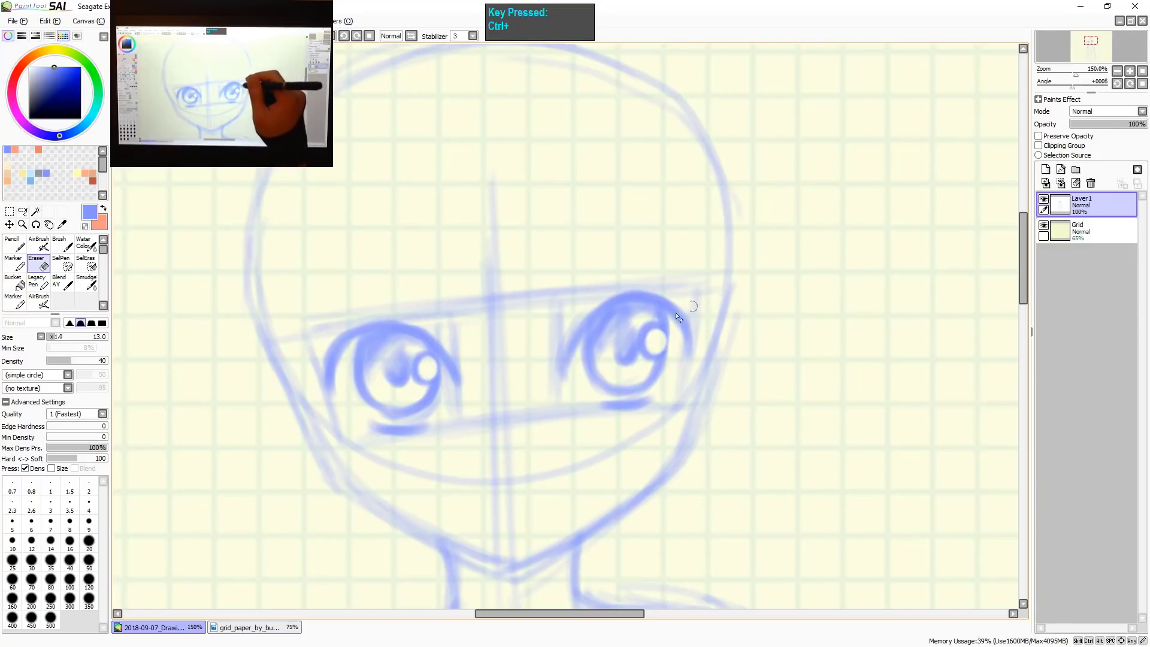
pyautogui.press('a')
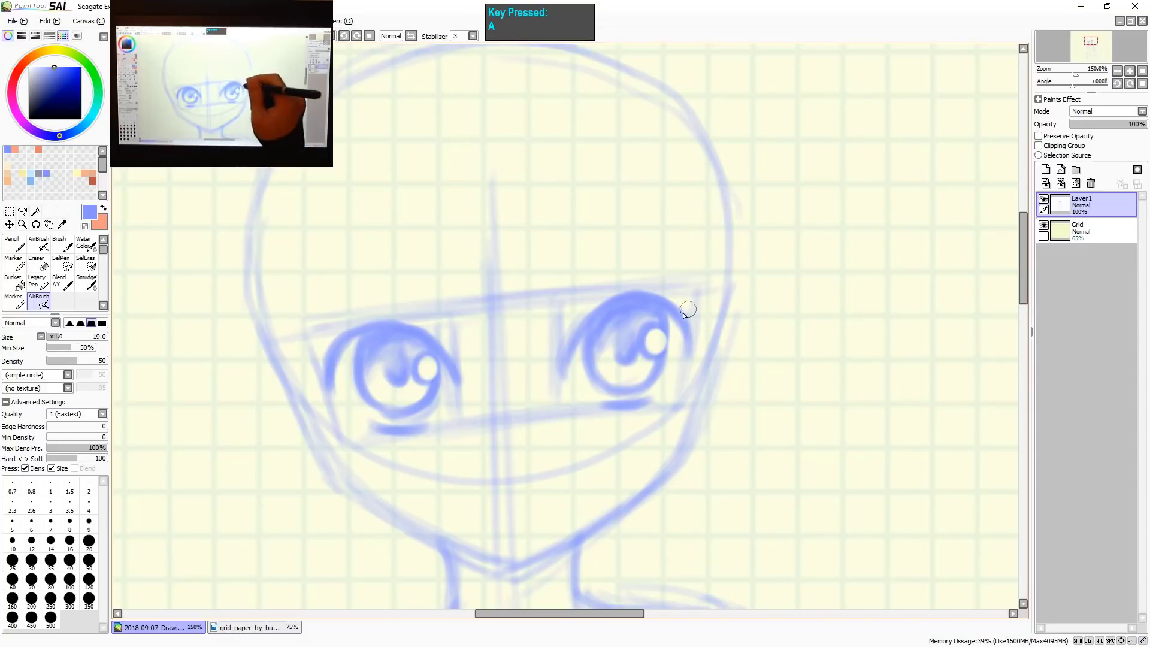
# Blend the shading inside both irises with the Smudge tool, and return to the AirBrush.
pyautogui.press('s')
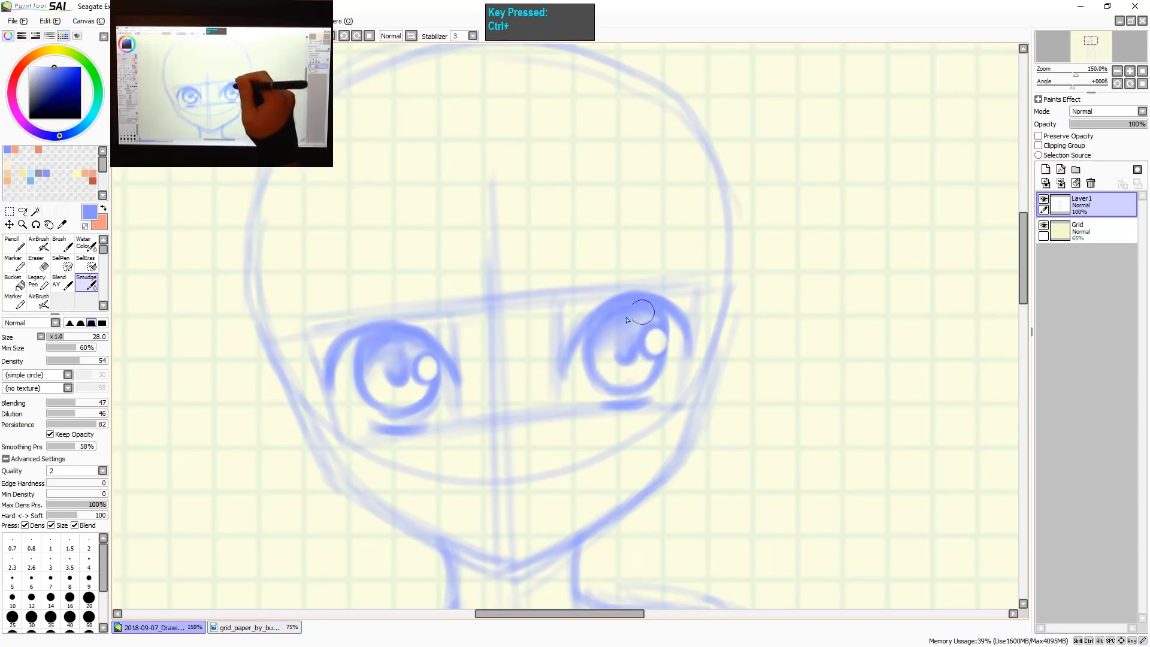
pyautogui.moveTo(397, 366)
pyautogui.mouseDown()
pyautogui.moveTo(369, 381)
pyautogui.moveTo(401, 345)
pyautogui.moveTo(375, 357)
pyautogui.moveTo(429, 329)
pyautogui.moveTo(384, 349)
pyautogui.moveTo(408, 351)
pyautogui.moveTo(377, 336)
pyautogui.mouseUp()
pyautogui.moveTo(660, 306)
pyautogui.mouseDown()
pyautogui.moveTo(636, 307)
pyautogui.moveTo(604, 322)
pyautogui.moveTo(600, 339)
pyautogui.moveTo(614, 346)
pyautogui.moveTo(597, 354)
pyautogui.moveTo(601, 365)
pyautogui.moveTo(663, 360)
pyautogui.moveTo(651, 373)
pyautogui.moveTo(622, 365)
pyautogui.mouseUp()
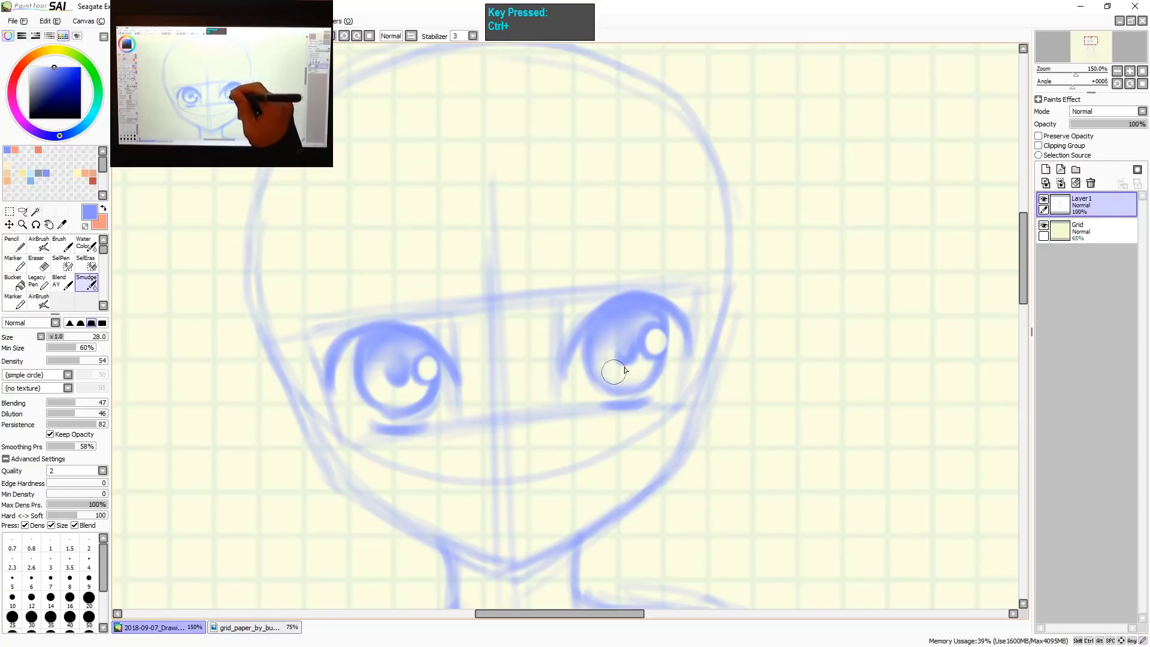
pyautogui.moveTo(440, 376)
pyautogui.mouseDown()
pyautogui.moveTo(386, 405)
pyautogui.moveTo(375, 367)
pyautogui.moveTo(380, 385)
pyautogui.mouseUp()
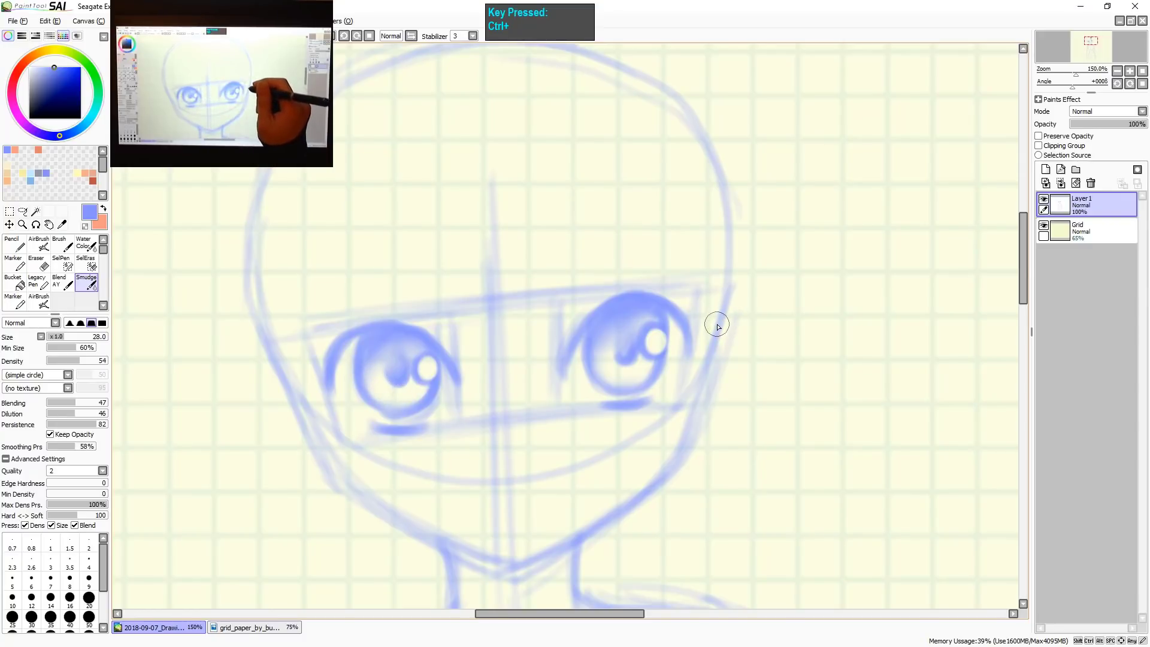
pyautogui.press('v')
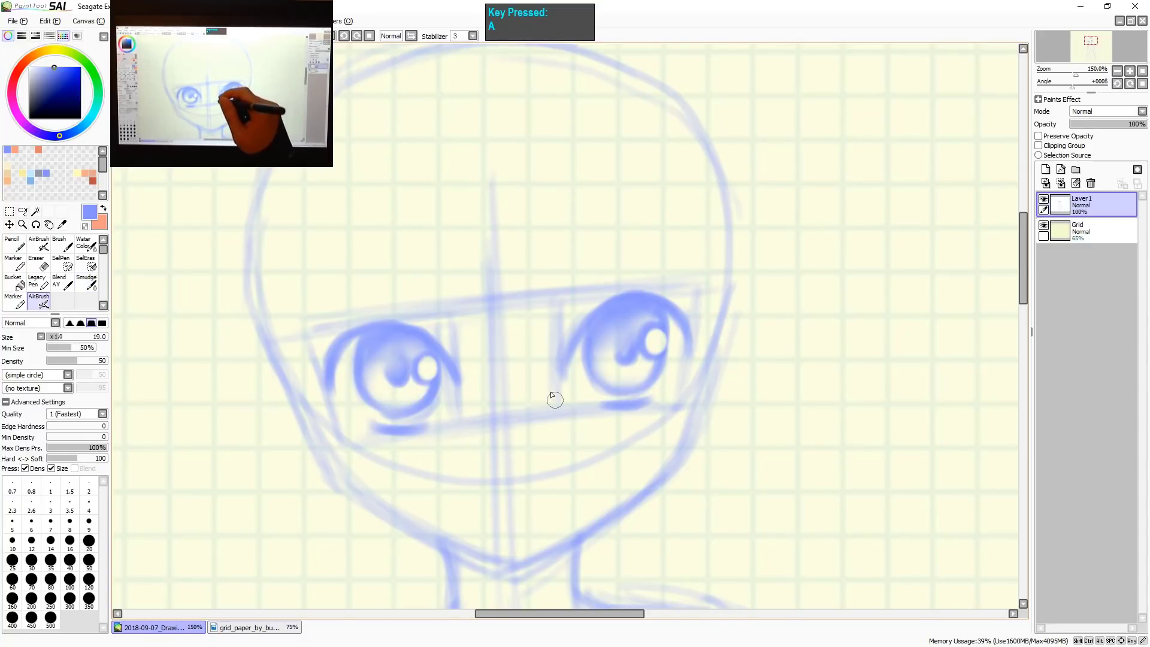
# Draw a short vertical nose mark on the face's centre line and a small oval open mouth below it.
pyautogui.moveTo(537, 450)
pyautogui.mouseDown()
pyautogui.moveTo(555, 396)
pyautogui.moveTo(527, 377)
pyautogui.moveTo(527, 398)
pyautogui.mouseUp()
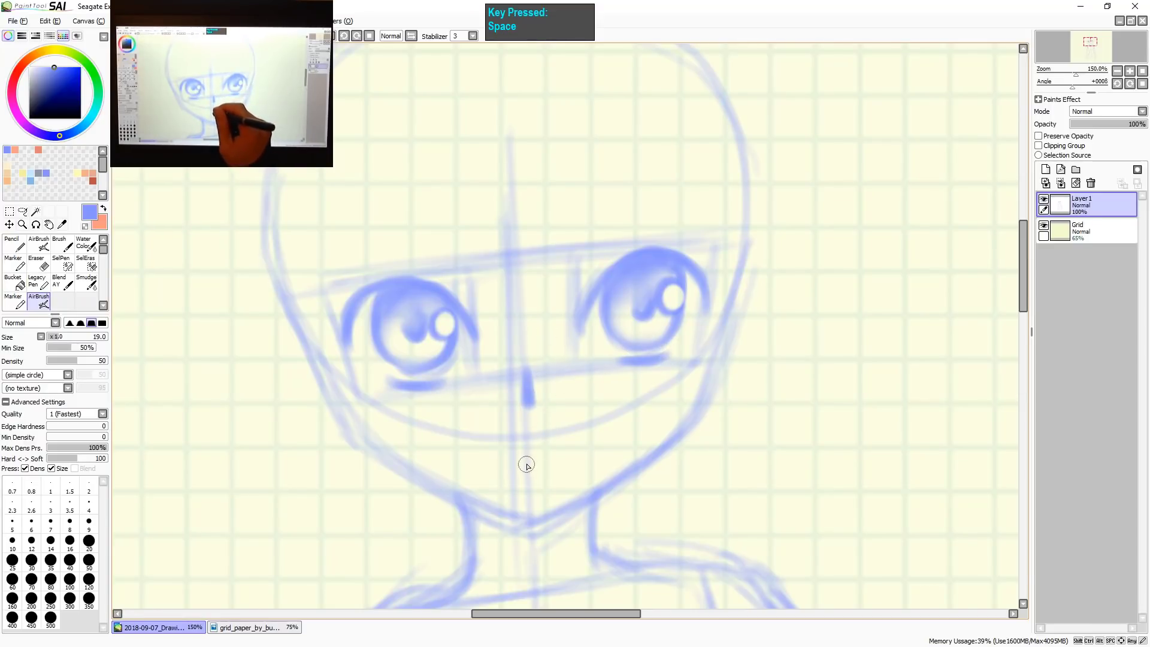
pyautogui.moveTo(511, 446); pyautogui.dragTo(525, 461)
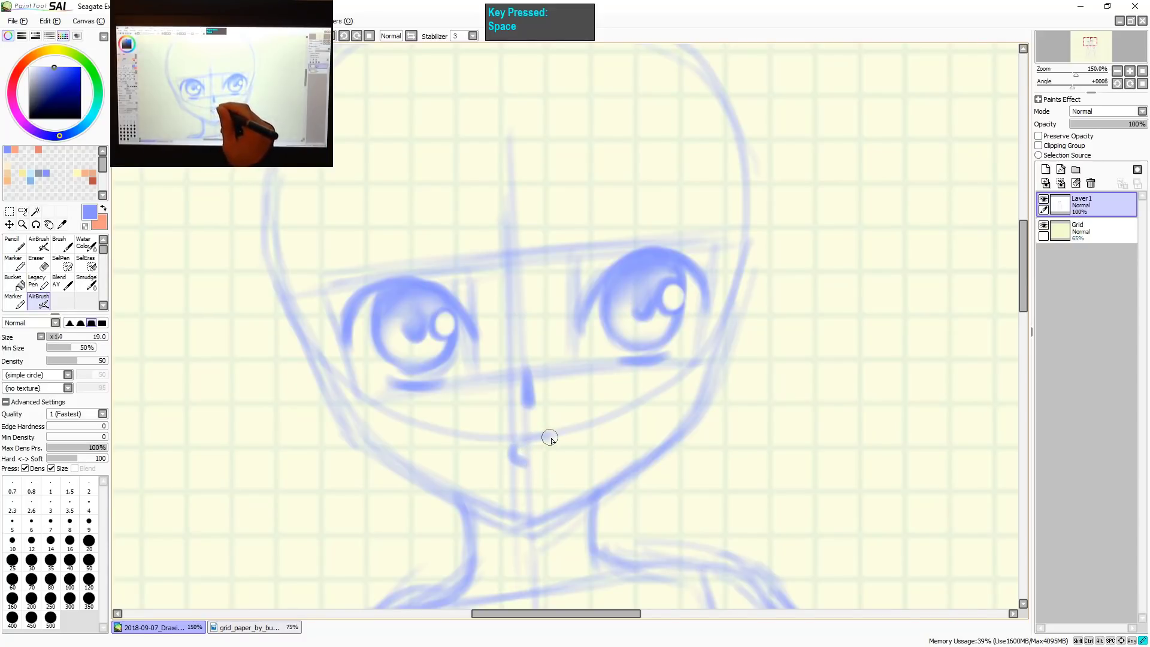
pyautogui.hotkey('ctrl', 'z')
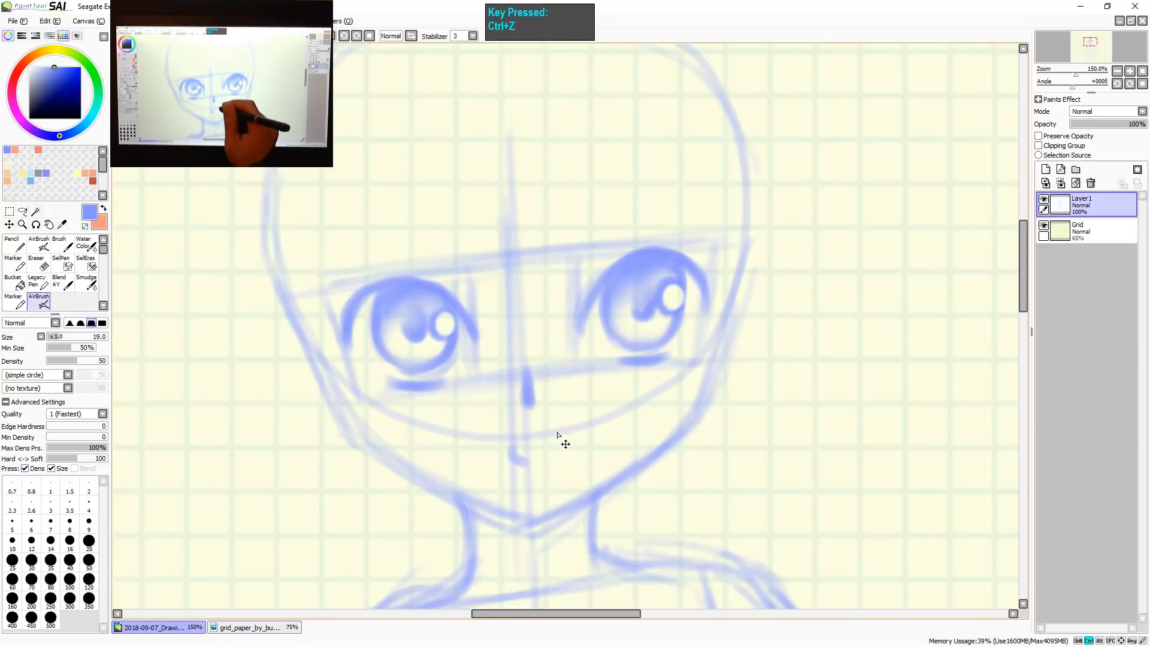
pyautogui.moveTo(515, 460)
pyautogui.mouseDown()
pyautogui.moveTo(544, 435)
pyautogui.moveTo(560, 455)
pyautogui.moveTo(544, 461)
pyautogui.moveTo(558, 456)
pyautogui.moveTo(549, 442)
pyautogui.moveTo(525, 442)
pyautogui.moveTo(513, 458)
pyautogui.moveTo(562, 451)
pyautogui.mouseUp()
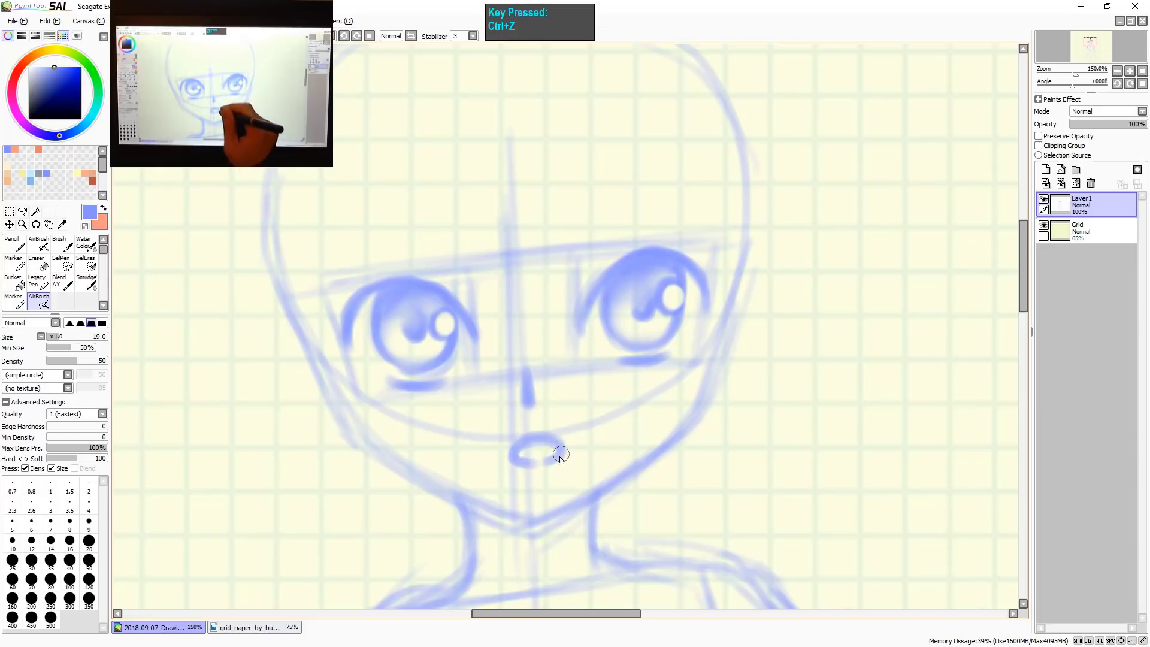
# Add a short eyelid crease line just above the upper lid of each eye with the AirBrush.
pyautogui.press('e')
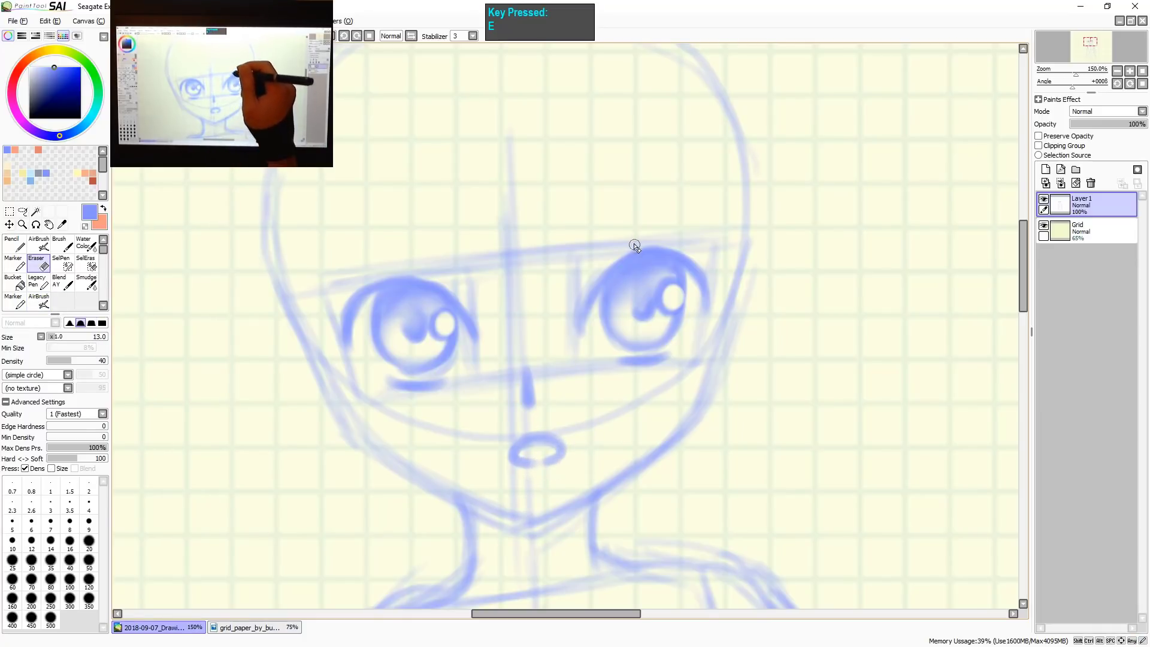
pyautogui.press('a')
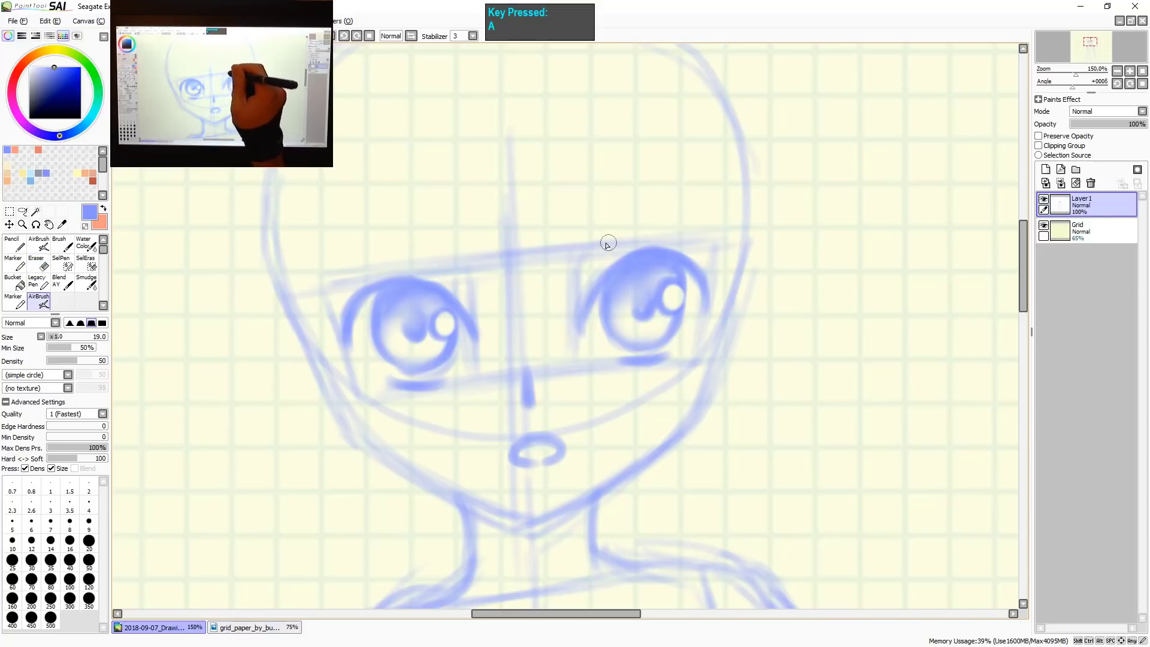
pyautogui.moveTo(612, 244); pyautogui.dragTo(689, 244)
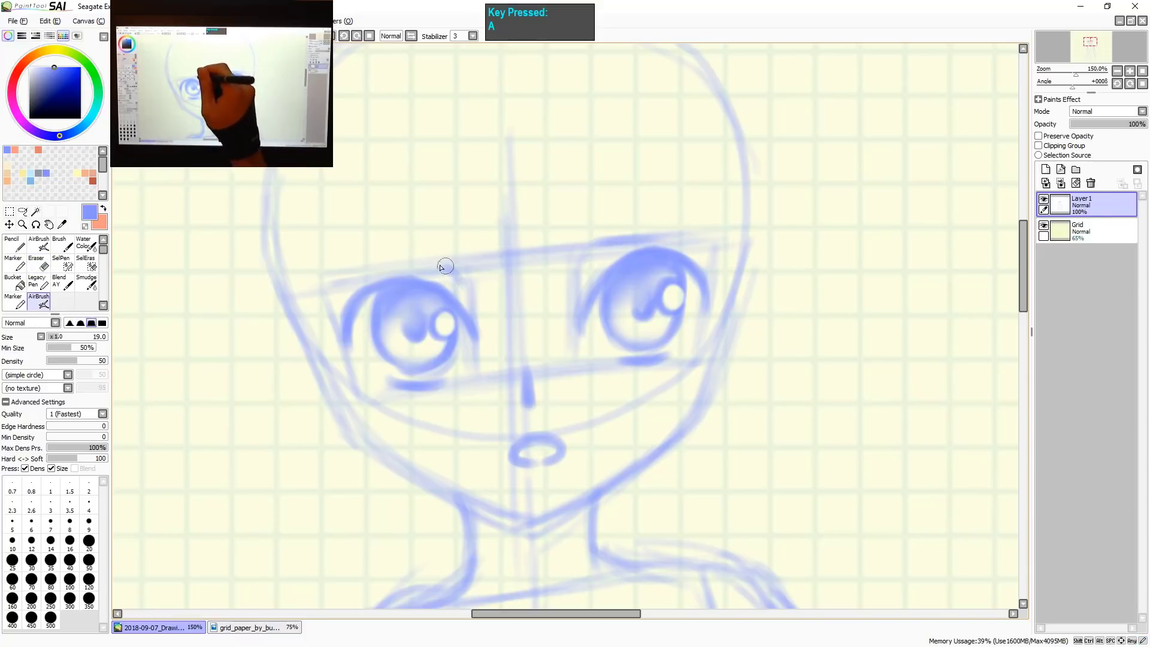
pyautogui.moveTo(445, 265); pyautogui.dragTo(359, 264)
# Draw the eyebrow above the right-hand eye as a nearly straight stroke, thicker at its inner end and tapering outward.
pyautogui.hotkey('ctrl', '0')
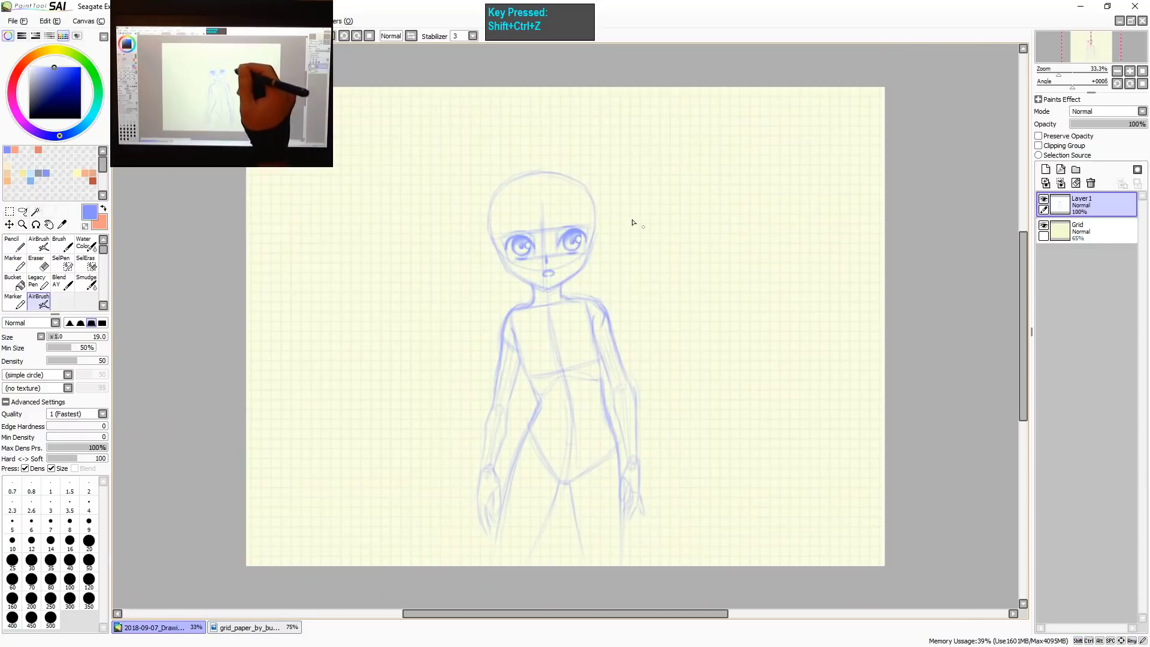
pyautogui.press('z')
pyautogui.press('space')
pyautogui.moveTo(612, 261); pyautogui.dragTo(662, 226)
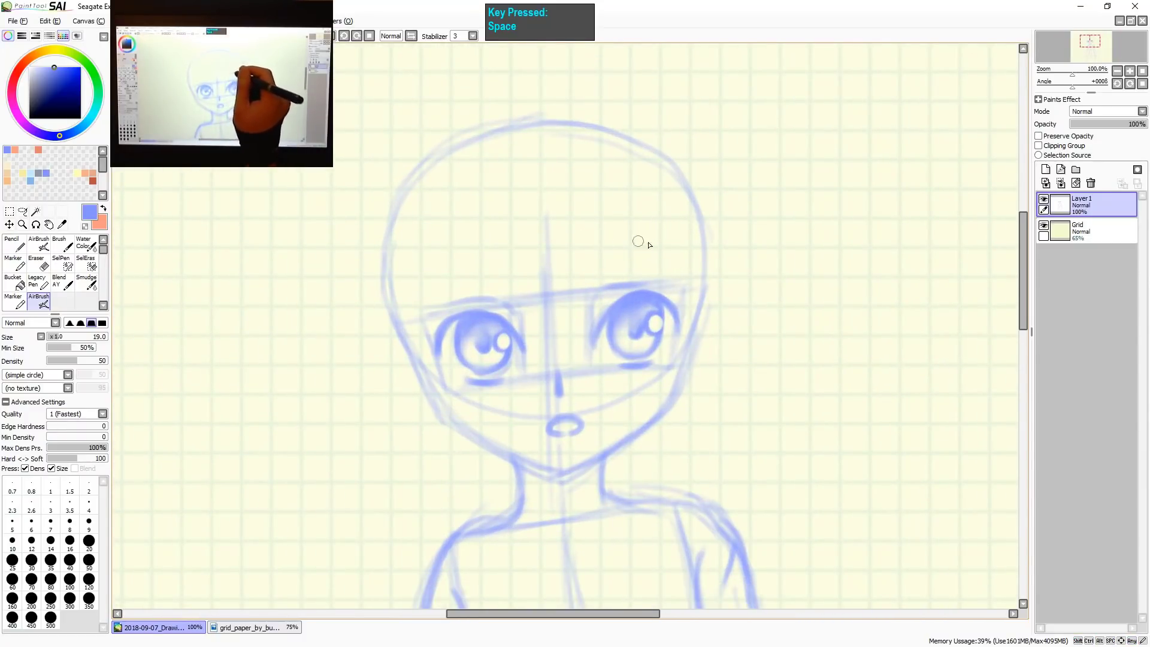
pyautogui.moveTo(587, 244); pyautogui.dragTo(689, 252)
pyautogui.hotkey('ctrl', 'z')
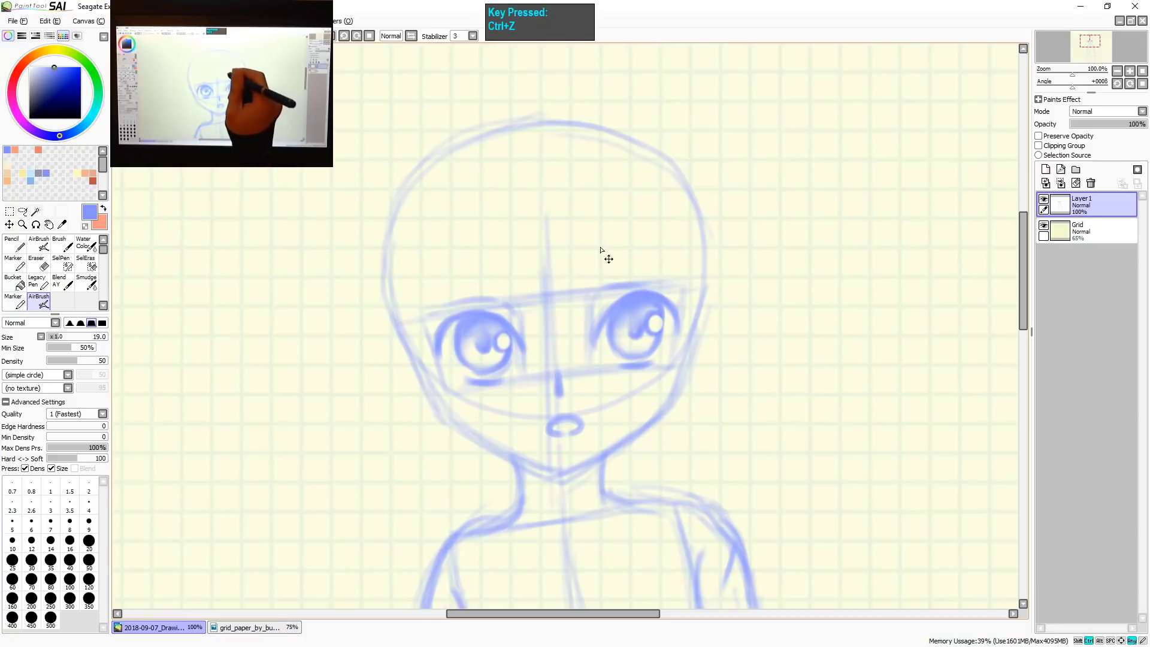
pyautogui.moveTo(588, 243); pyautogui.dragTo(686, 252)
pyautogui.moveTo(591, 243); pyautogui.dragTo(676, 250)
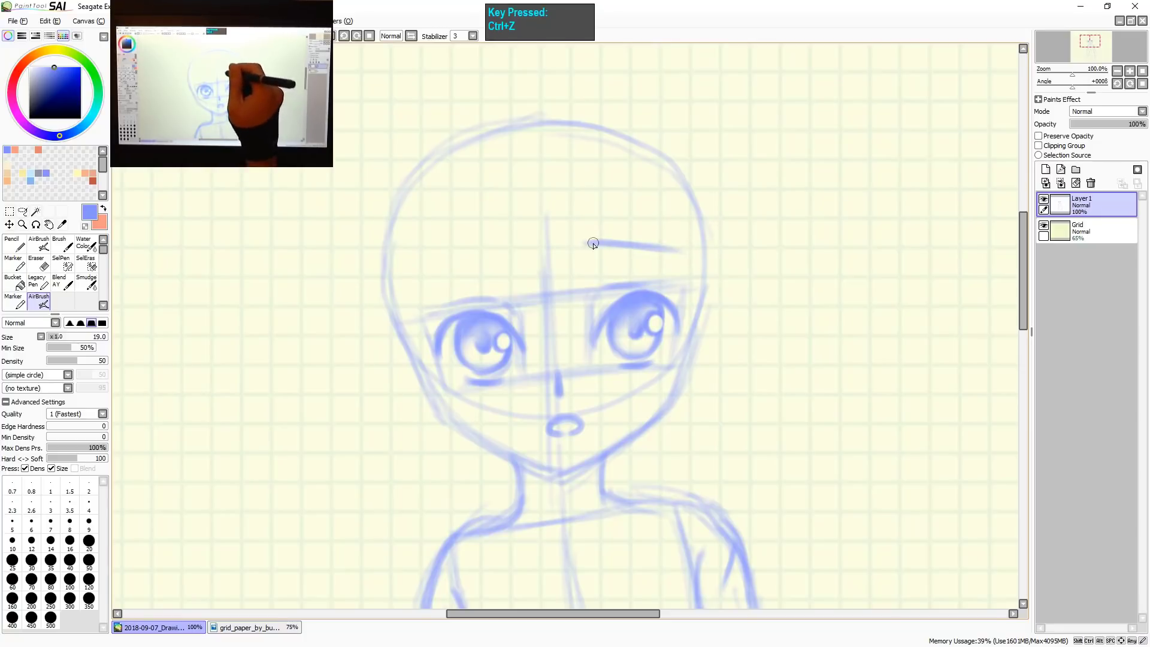
pyautogui.moveTo(606, 237); pyautogui.dragTo(698, 241)
pyautogui.hotkey('ctrl', 'z')
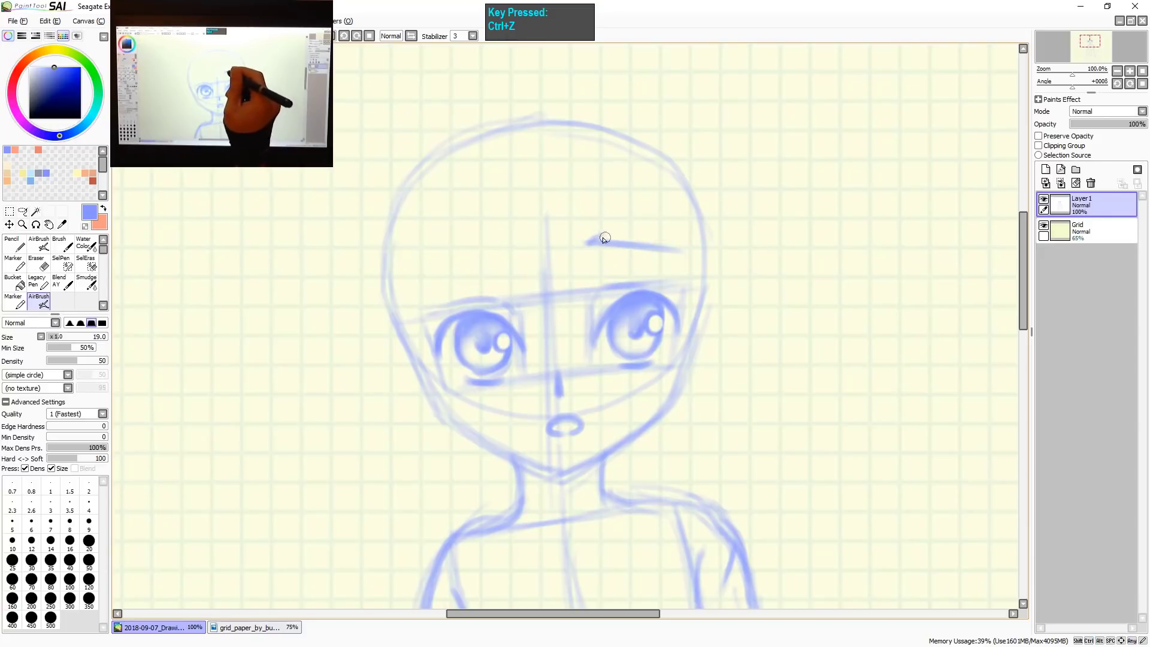
pyautogui.moveTo(587, 242); pyautogui.dragTo(696, 245)
# Draw an arched eyebrow above the left-hand eye, sloping down outward, and thicken the eyebrow above the right-hand eye.
pyautogui.moveTo(504, 247); pyautogui.dragTo(435, 290)
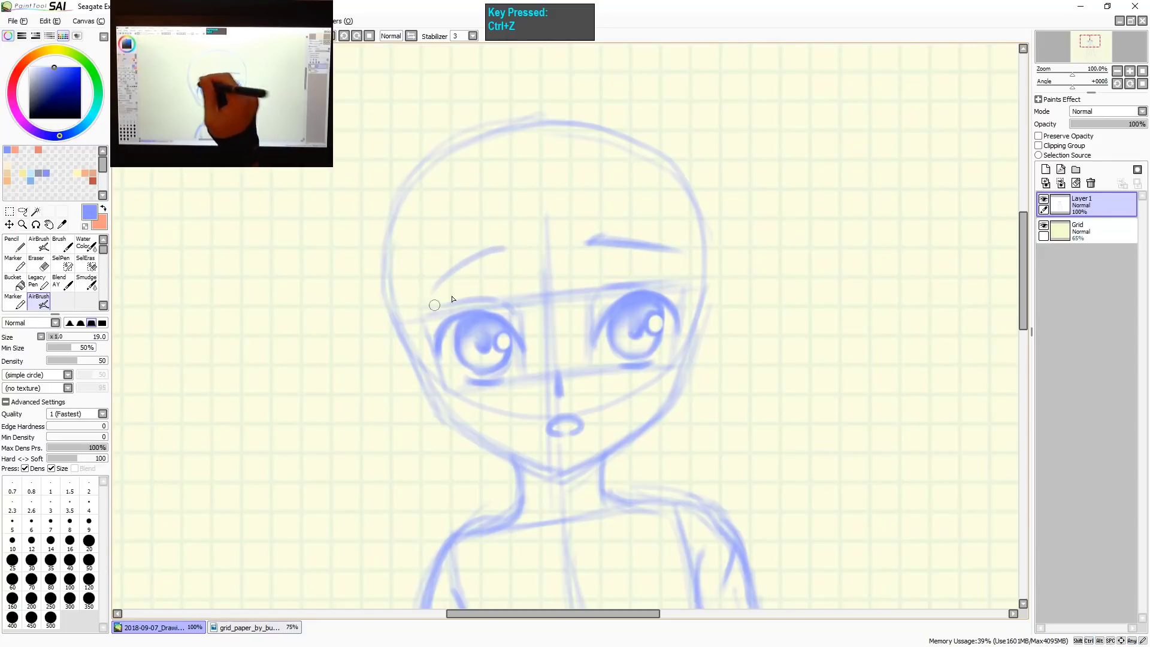
pyautogui.hotkey('ctrl', 'z')
pyautogui.moveTo(503, 247); pyautogui.dragTo(427, 291)
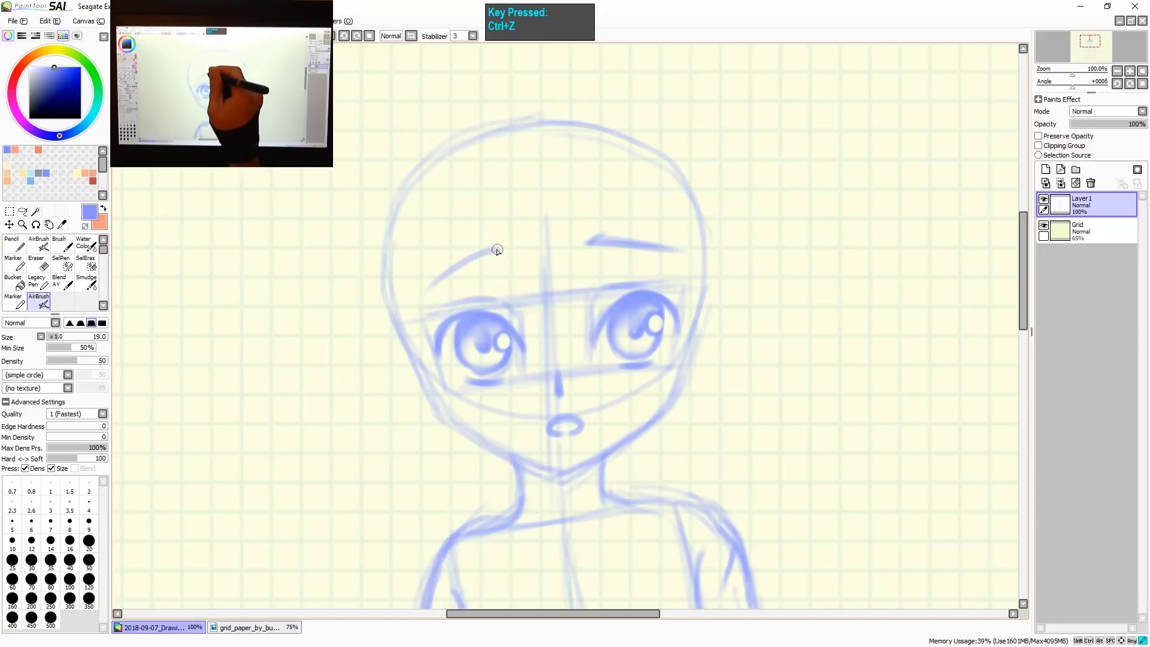
pyautogui.moveTo(498, 245); pyautogui.dragTo(421, 304)
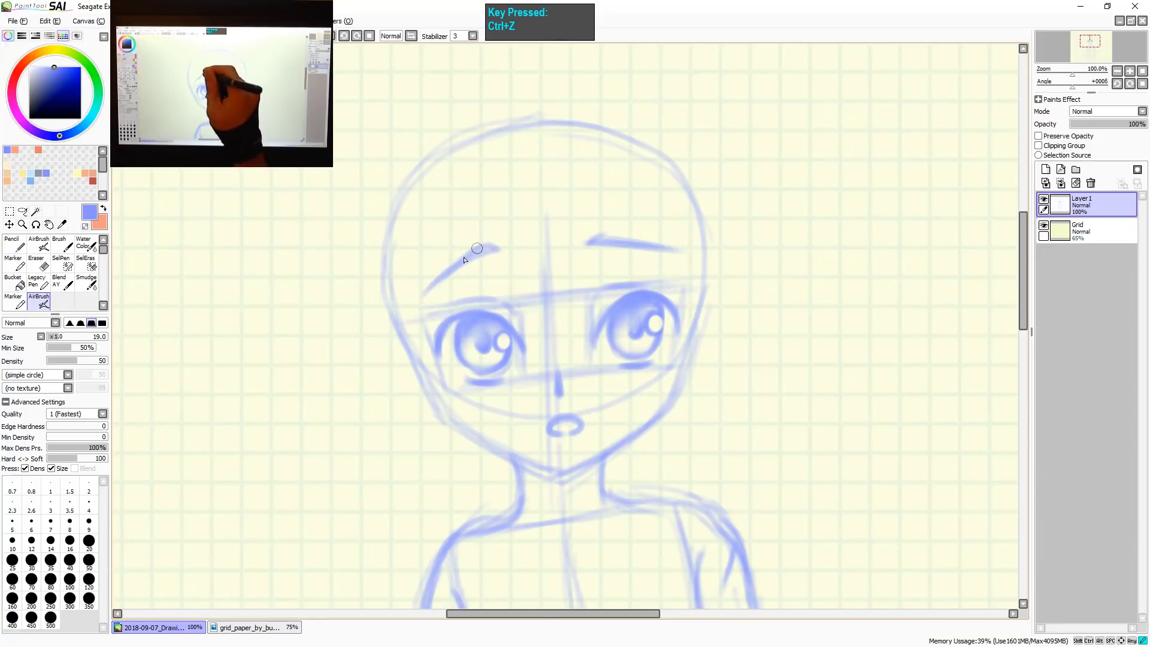
pyautogui.moveTo(477, 248); pyautogui.dragTo(417, 298)
pyautogui.moveTo(606, 238); pyautogui.dragTo(674, 247)
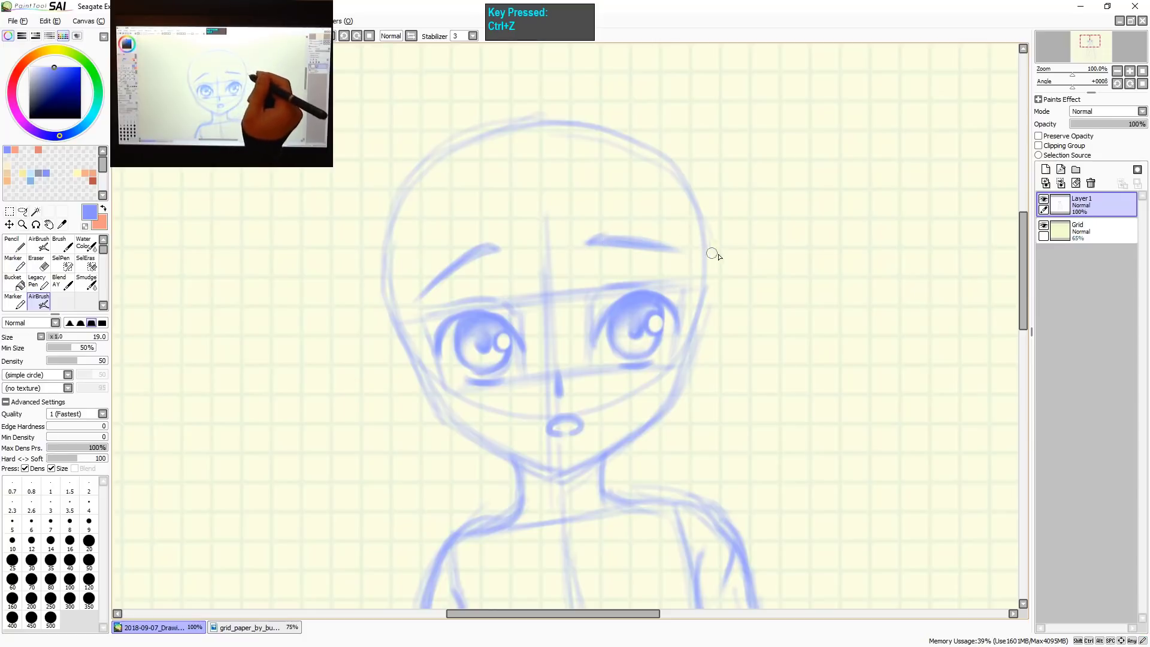
pyautogui.hotkey('ctrl', 'shift', 'z')
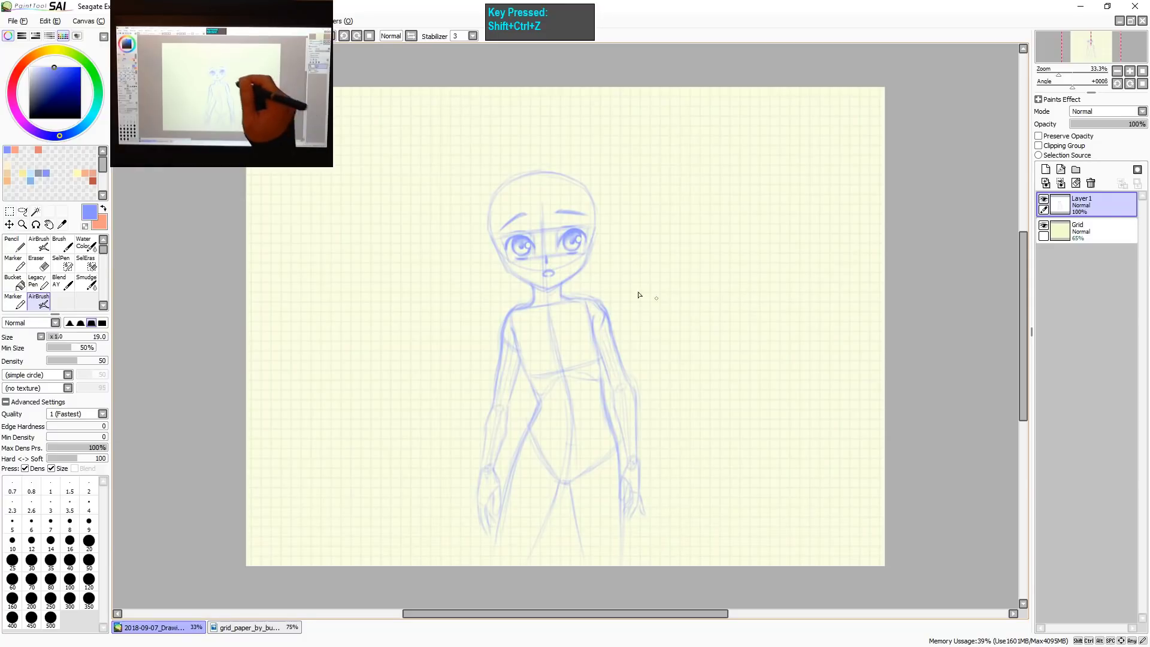
pyautogui.scroll(4, 639, 295)
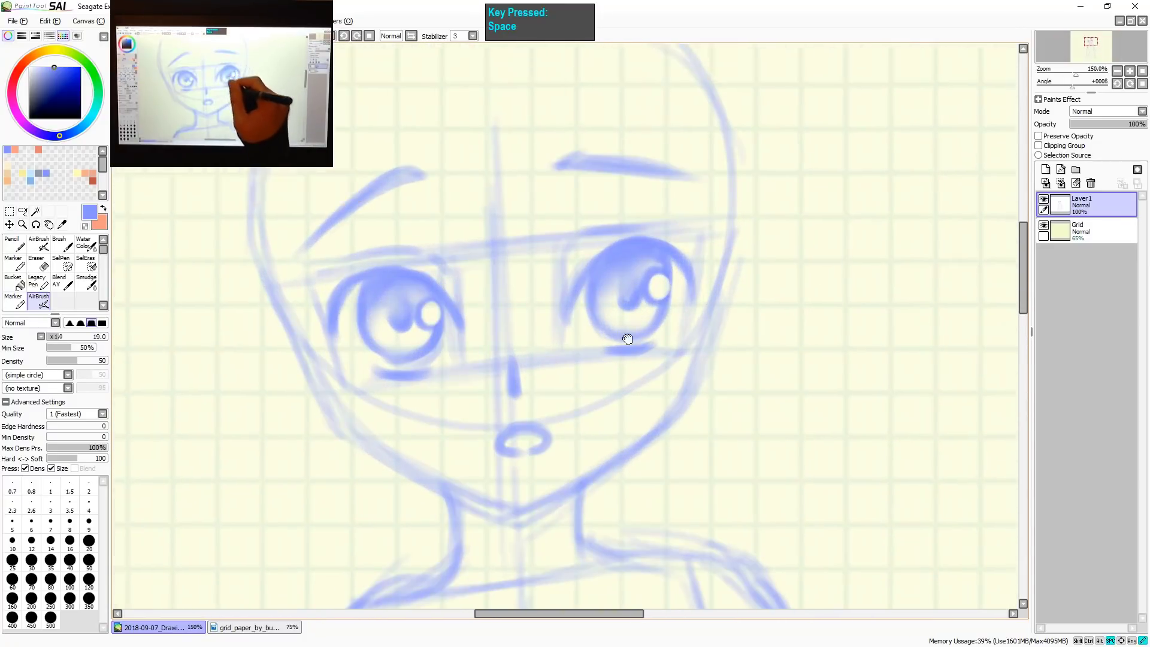
pyautogui.scroll(-1, 628, 339)
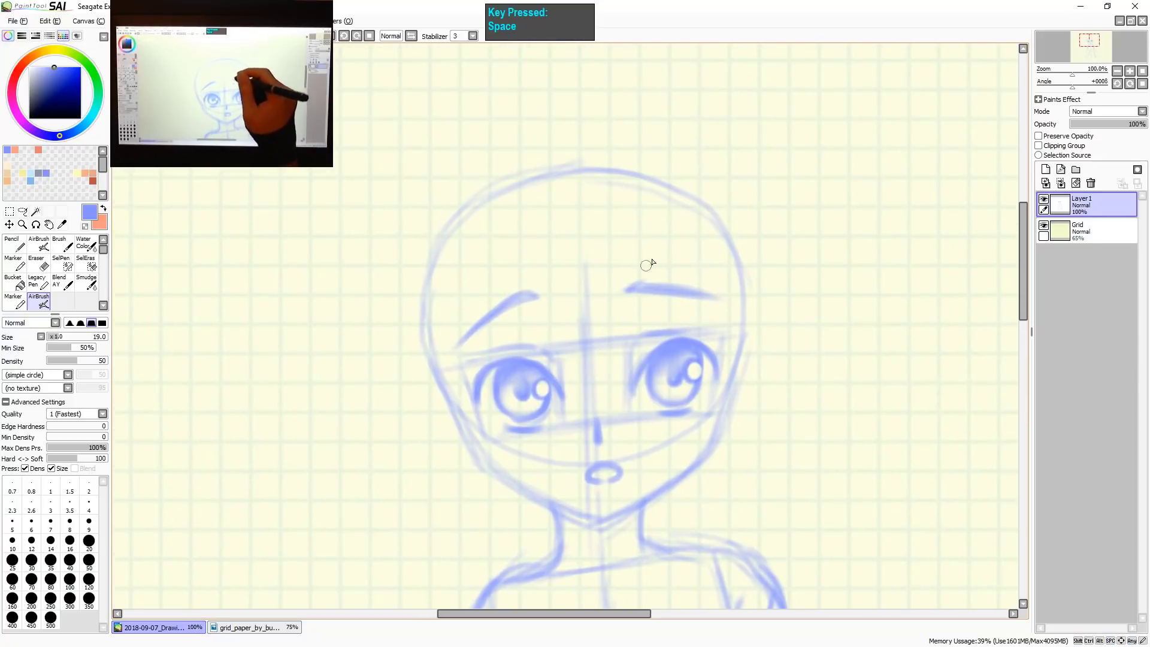
pyautogui.moveTo(661, 265); pyautogui.dragTo(605, 326)
pyautogui.moveTo(667, 258); pyautogui.dragTo(574, 366)
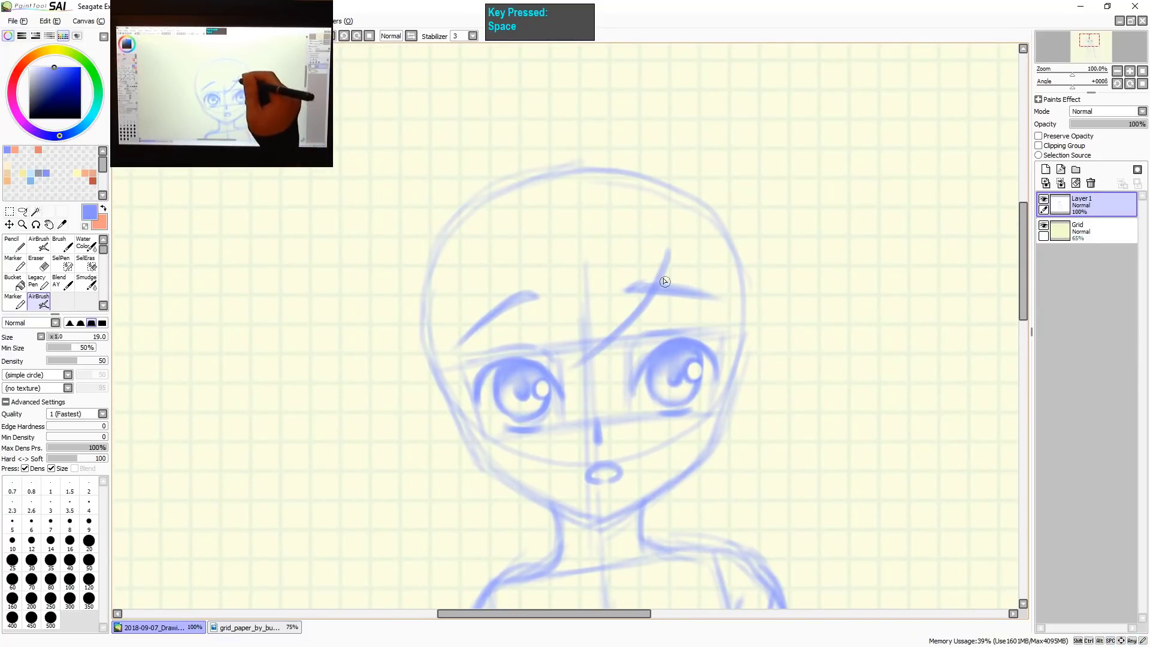
pyautogui.hotkey('ctrl', 'z')
pyautogui.hotkey('ctrl', 'z')
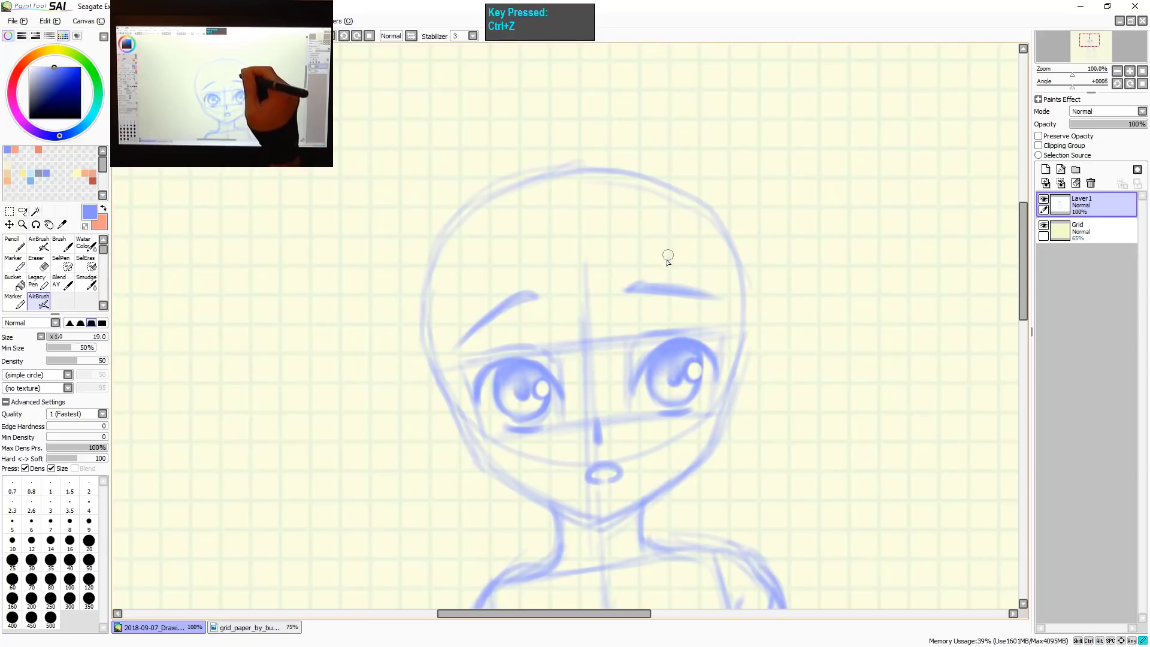
# Draw the fringe as curved strands sweeping from above the right-hand eyebrow across the forehead to the left-hand temple, meeting in points.
pyautogui.moveTo(667, 257)
pyautogui.mouseDown()
pyautogui.moveTo(584, 344)
pyautogui.moveTo(645, 297)
pyautogui.moveTo(578, 346)
pyautogui.mouseUp()
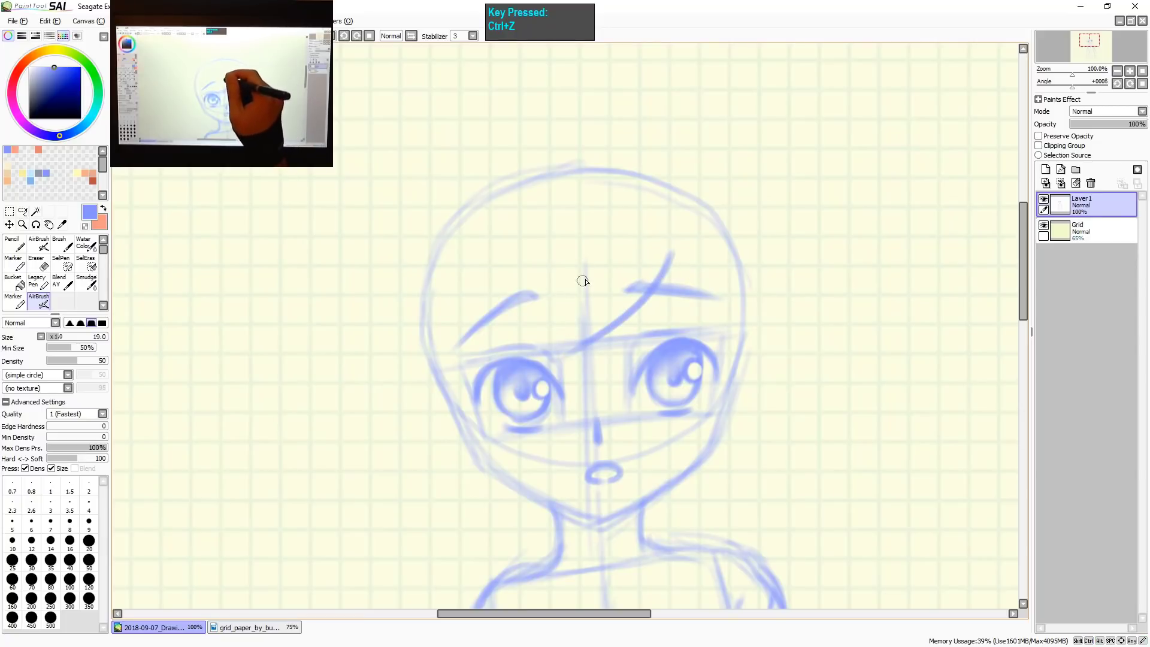
pyautogui.moveTo(602, 262); pyautogui.dragTo(460, 345)
pyautogui.moveTo(510, 298)
pyautogui.mouseDown()
pyautogui.moveTo(470, 336)
pyautogui.moveTo(483, 313)
pyautogui.moveTo(454, 420)
pyautogui.moveTo(494, 301)
pyautogui.moveTo(432, 430)
pyautogui.mouseUp()
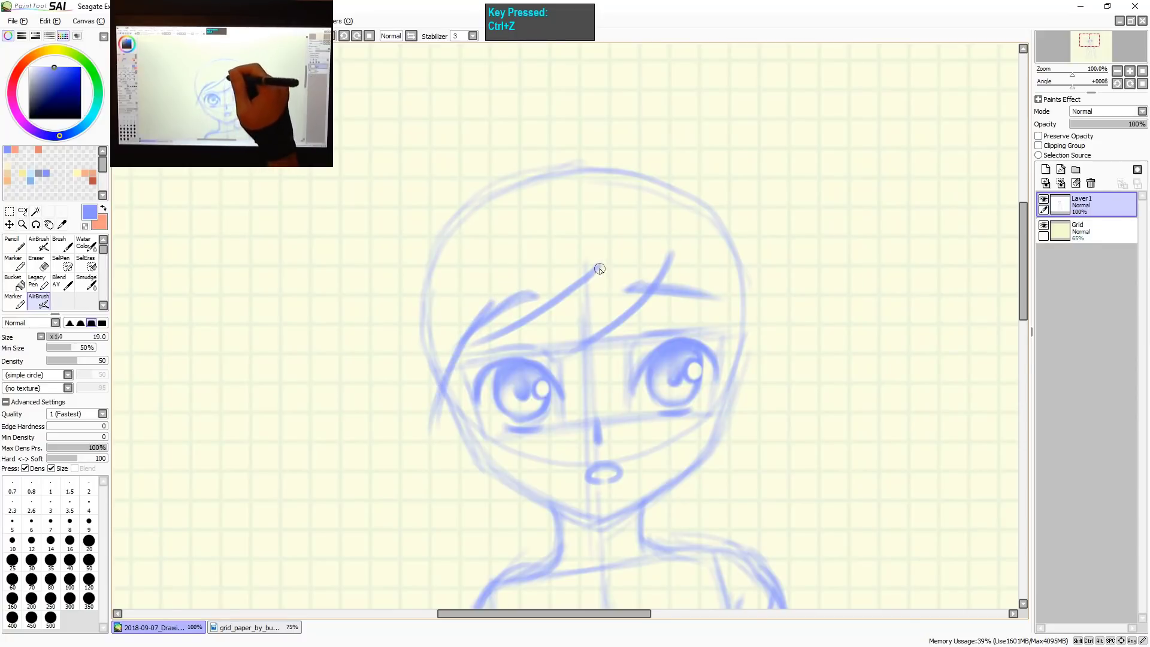
pyautogui.moveTo(600, 270); pyautogui.dragTo(577, 345)
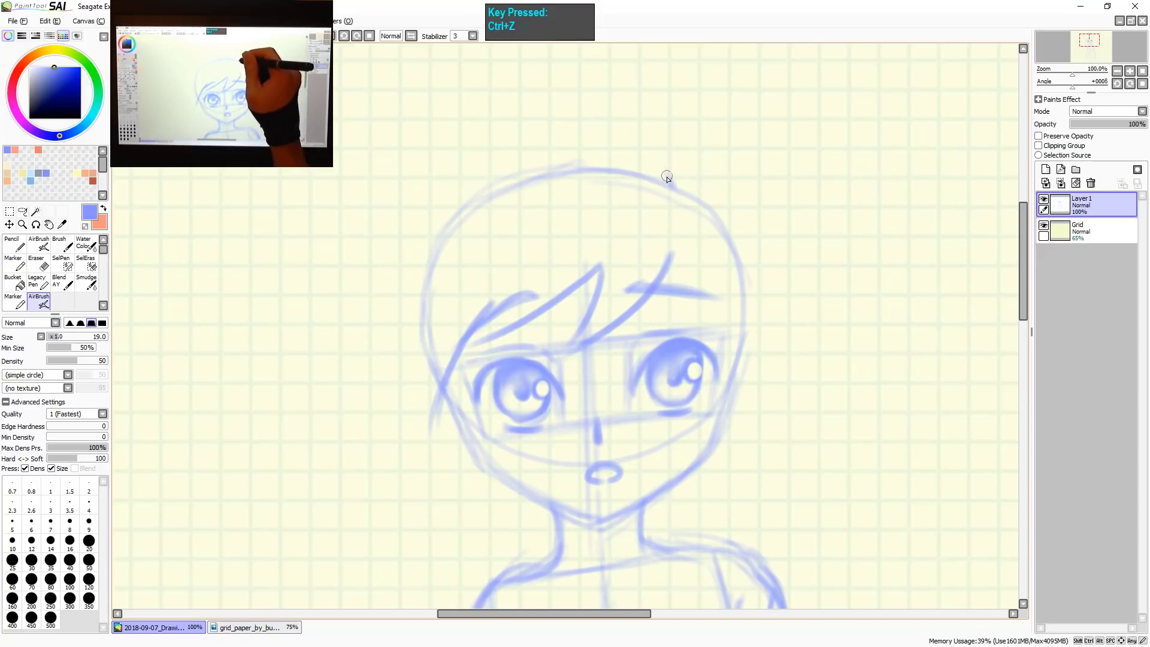
# Outline the top of the hair slightly above the skull, from a small notch at the crown to a tapering left-hand tip.
pyautogui.moveTo(644, 152); pyautogui.dragTo(670, 170)
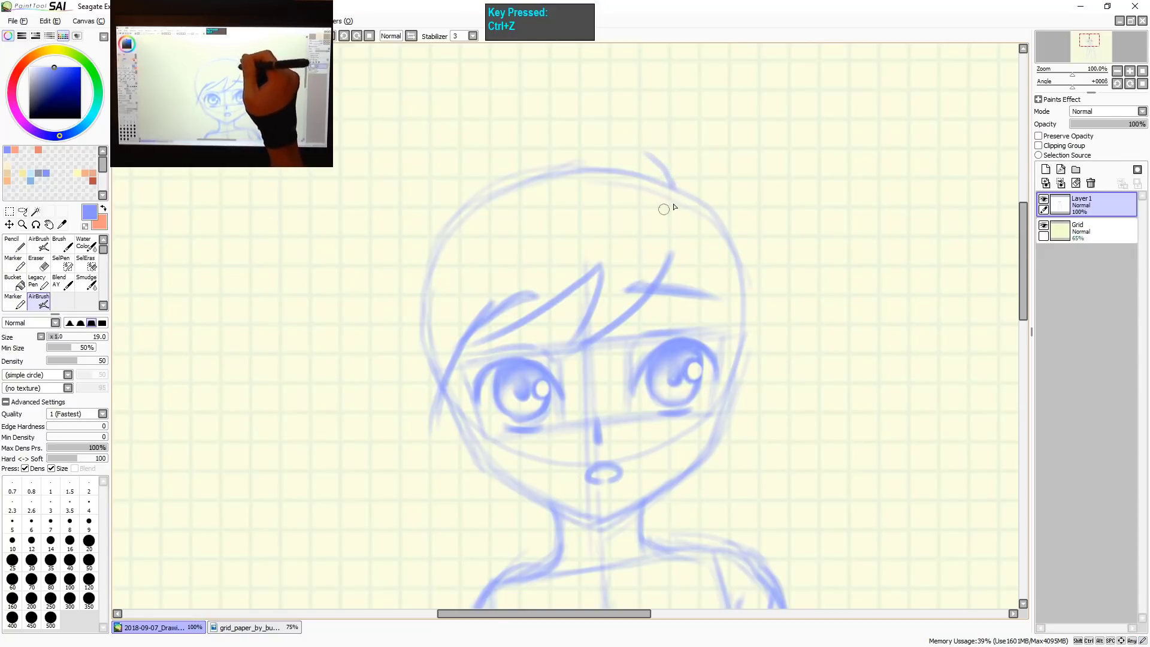
pyautogui.moveTo(657, 163)
pyautogui.mouseDown()
pyautogui.moveTo(562, 153)
pyautogui.moveTo(487, 180)
pyautogui.mouseUp()
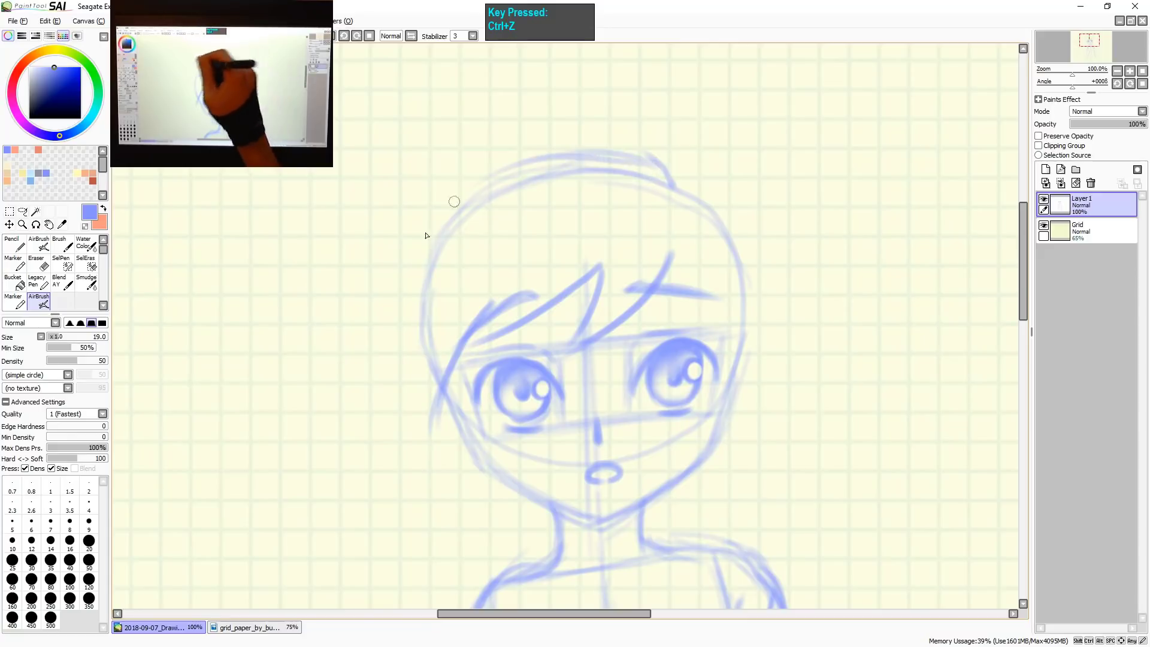
pyautogui.moveTo(631, 164); pyautogui.dragTo(443, 214)
pyautogui.hotkey('ctrl', 'z')
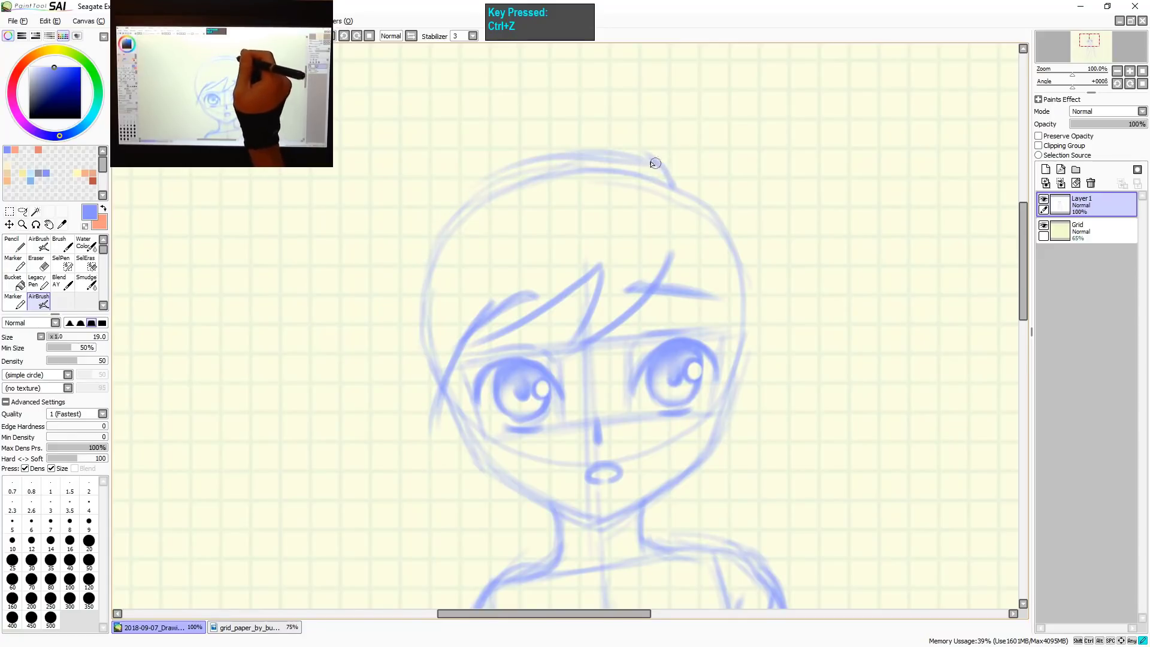
pyautogui.moveTo(655, 163); pyautogui.dragTo(471, 198)
pyautogui.moveTo(595, 156); pyautogui.dragTo(426, 221)
pyautogui.moveTo(521, 172); pyautogui.dragTo(383, 269)
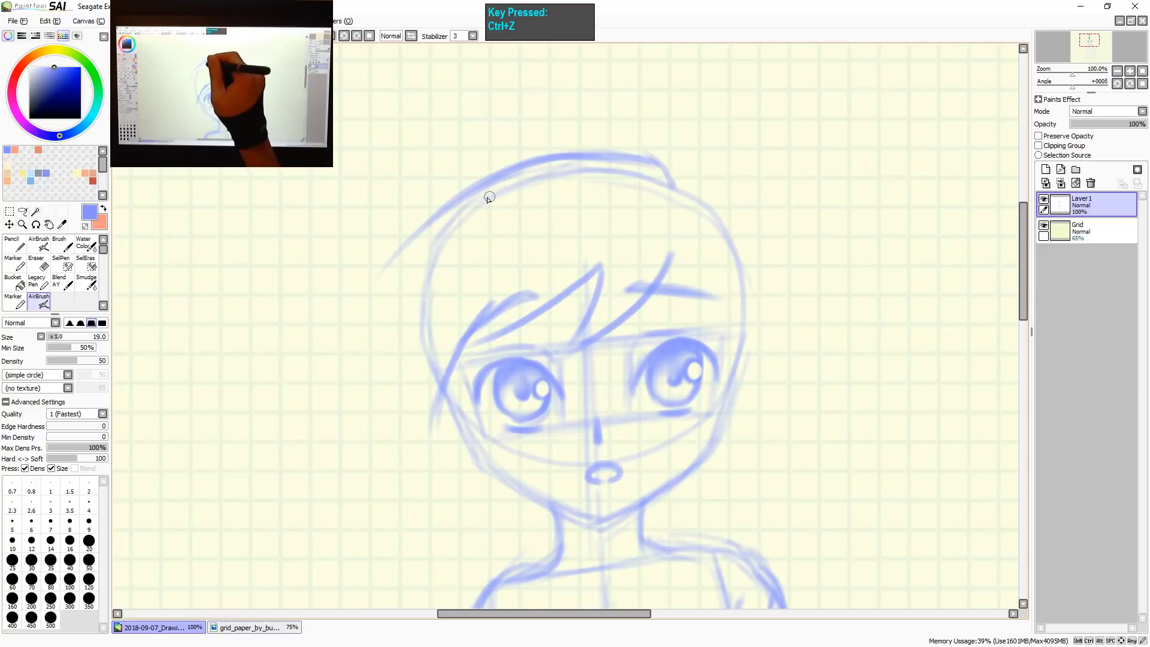
# Draw a strand flicking outward beside the left-hand side of the head and a pointed side lock hanging below it.
pyautogui.moveTo(482, 199); pyautogui.dragTo(421, 265)
pyautogui.moveTo(452, 226); pyautogui.dragTo(381, 322)
pyautogui.moveTo(419, 273); pyautogui.dragTo(360, 341)
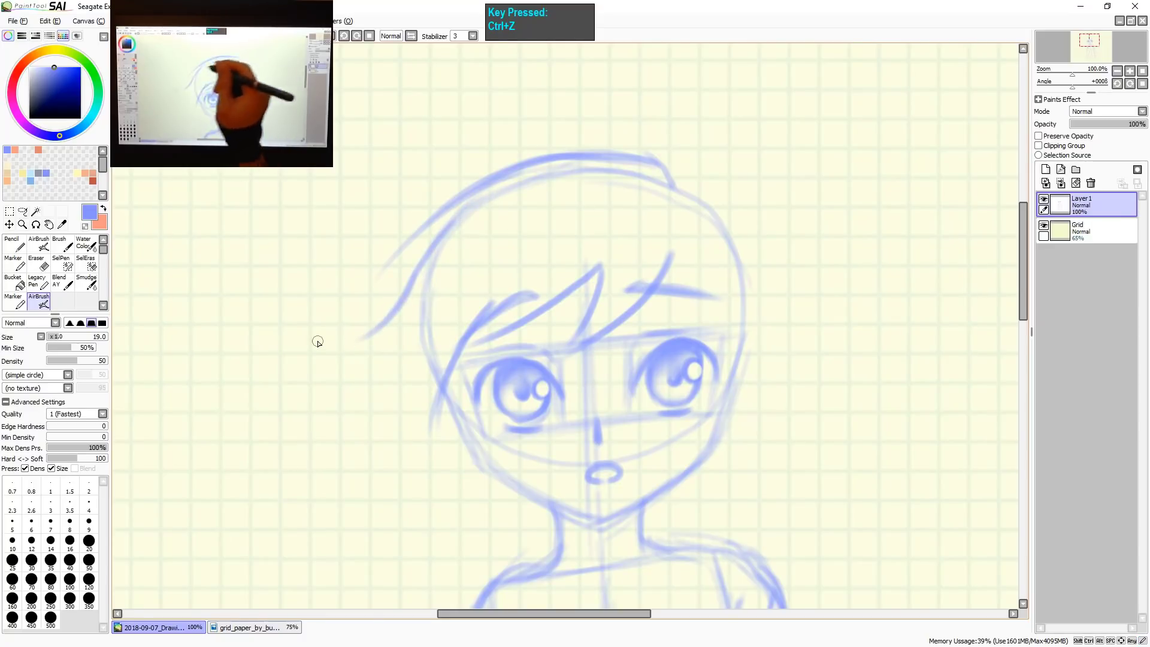
pyautogui.moveTo(413, 303); pyautogui.dragTo(411, 400)
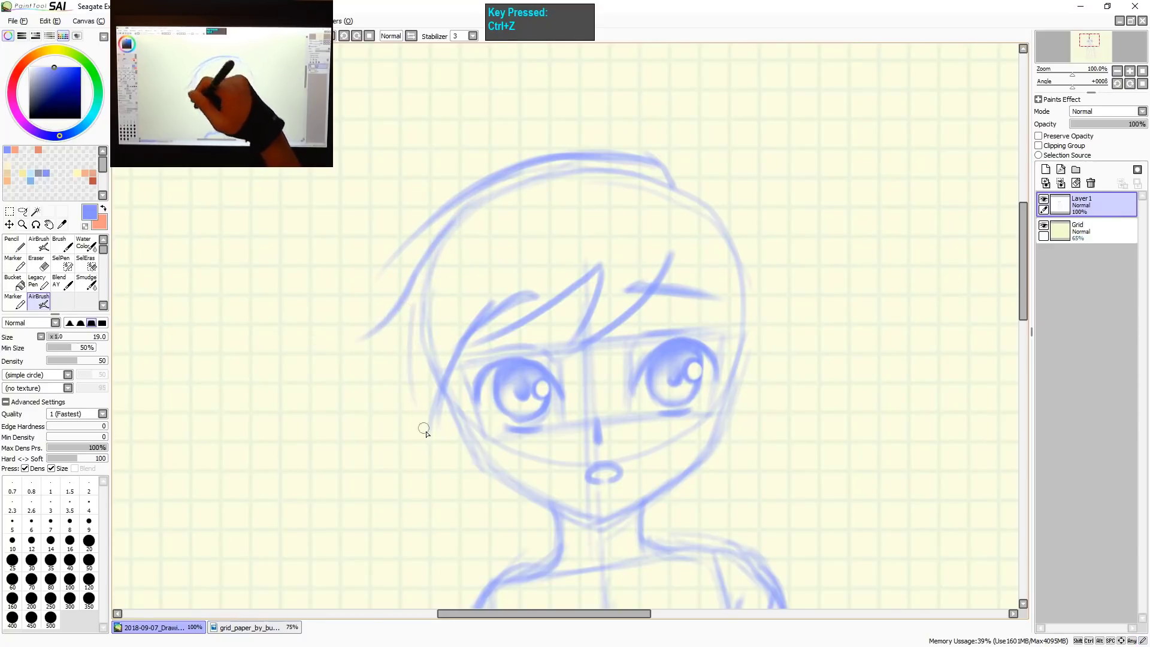
pyautogui.moveTo(421, 287)
pyautogui.mouseDown()
pyautogui.moveTo(436, 445)
pyautogui.moveTo(423, 301)
pyautogui.moveTo(428, 419)
pyautogui.mouseUp()
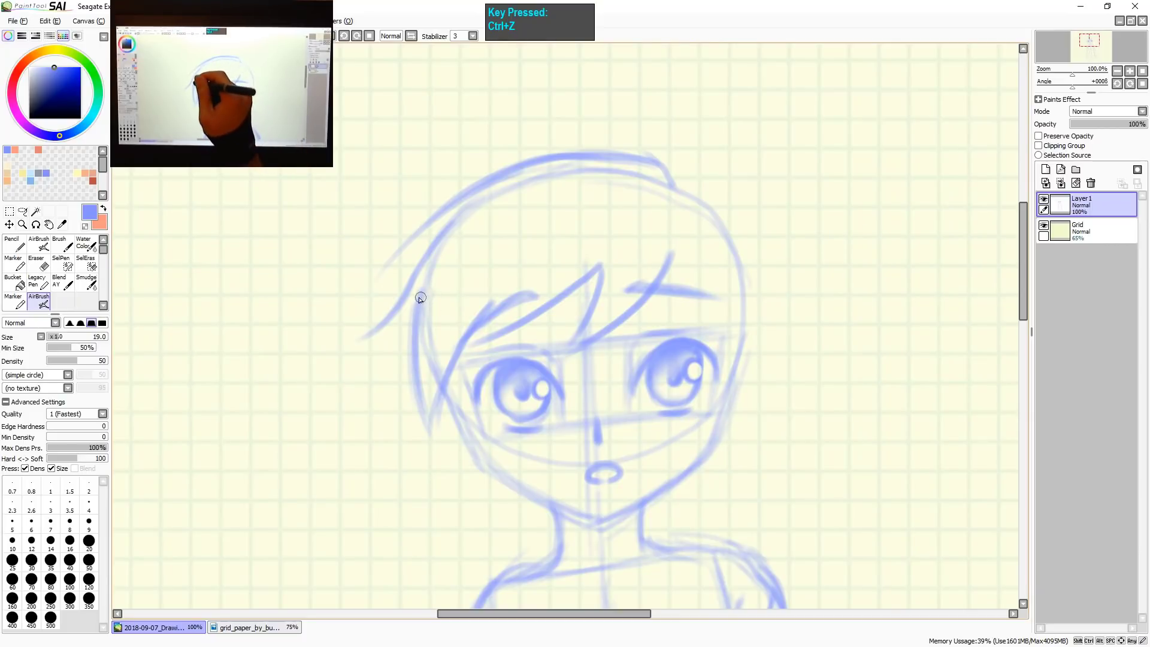
# Close the two outward-flicking hair tufts on the left-hand side into points with inner edge strokes.
pyautogui.moveTo(420, 298); pyautogui.dragTo(370, 334)
pyautogui.moveTo(499, 204); pyautogui.dragTo(385, 264)
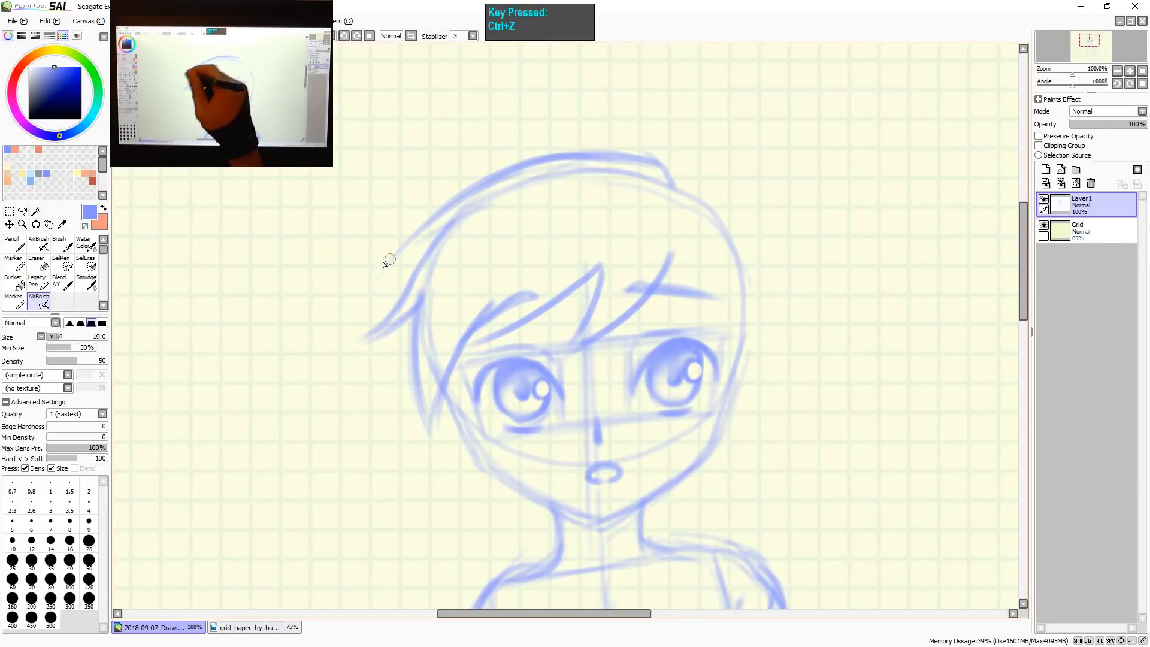
pyautogui.moveTo(476, 212); pyautogui.dragTo(393, 264)
pyautogui.hotkey('ctrl', 'z')
pyautogui.moveTo(468, 206); pyautogui.dragTo(379, 272)
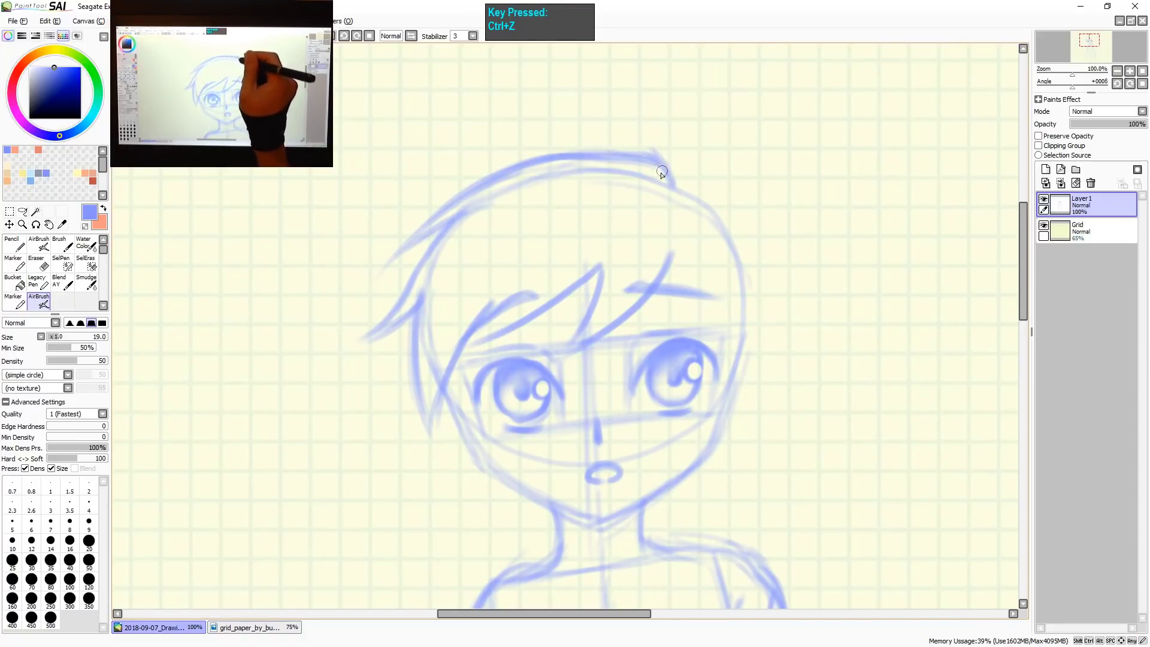
# Thicken the hair outline over the top of the head with repeated strokes towards the left-hand tufts.
pyautogui.moveTo(662, 170); pyautogui.dragTo(541, 166)
pyautogui.moveTo(662, 170); pyautogui.dragTo(534, 153)
pyautogui.moveTo(622, 150)
pyautogui.mouseDown()
pyautogui.moveTo(563, 151)
pyautogui.moveTo(441, 200)
pyautogui.mouseUp()
pyautogui.moveTo(572, 157)
pyautogui.mouseDown()
pyautogui.moveTo(465, 180)
pyautogui.moveTo(449, 218)
pyautogui.mouseUp()
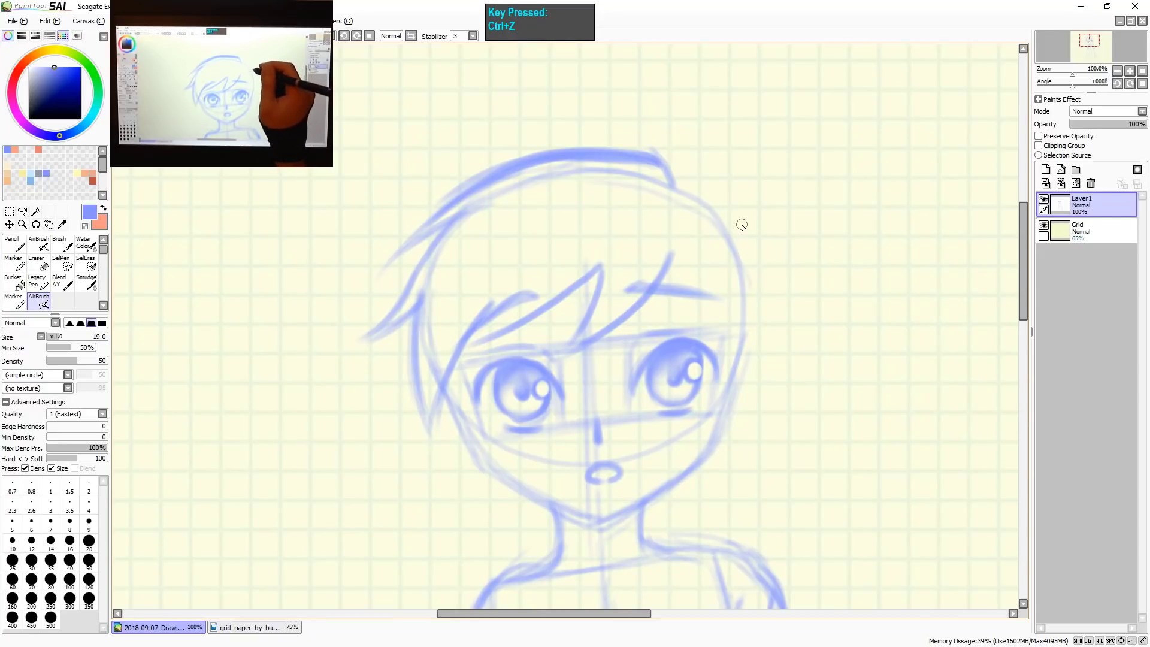
# Erase the right-hand end of the top hair outline together with the skull line beneath it.
pyautogui.press('space')
pyautogui.moveTo(728, 239); pyautogui.dragTo(731, 203)
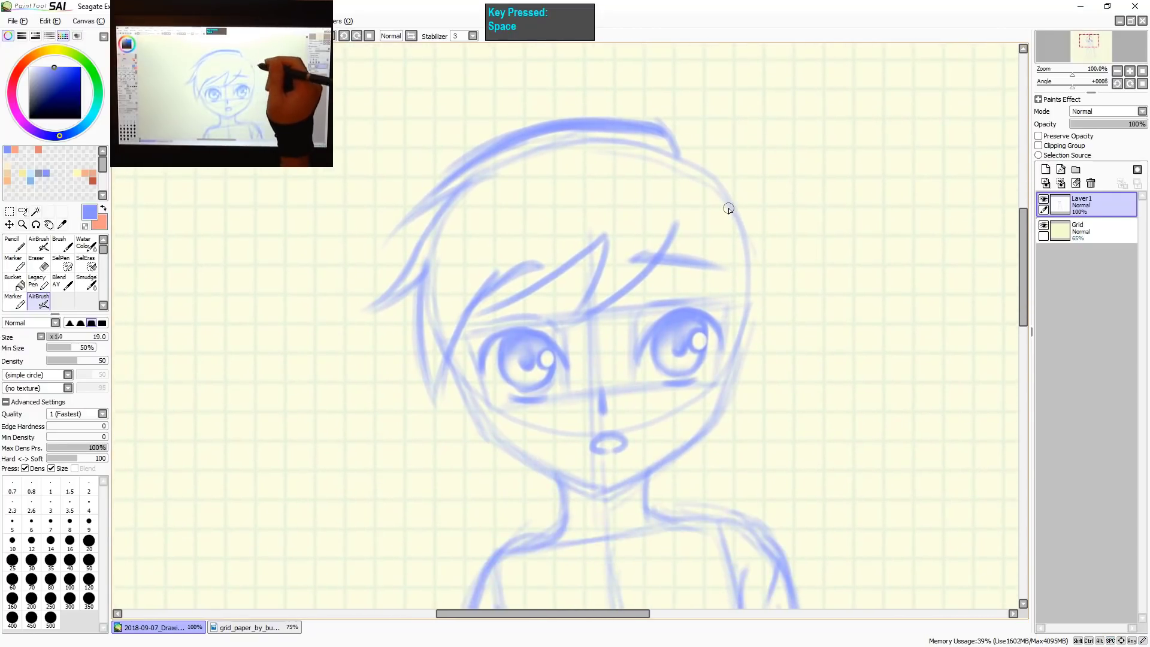
pyautogui.hotkey('shift', 'z')
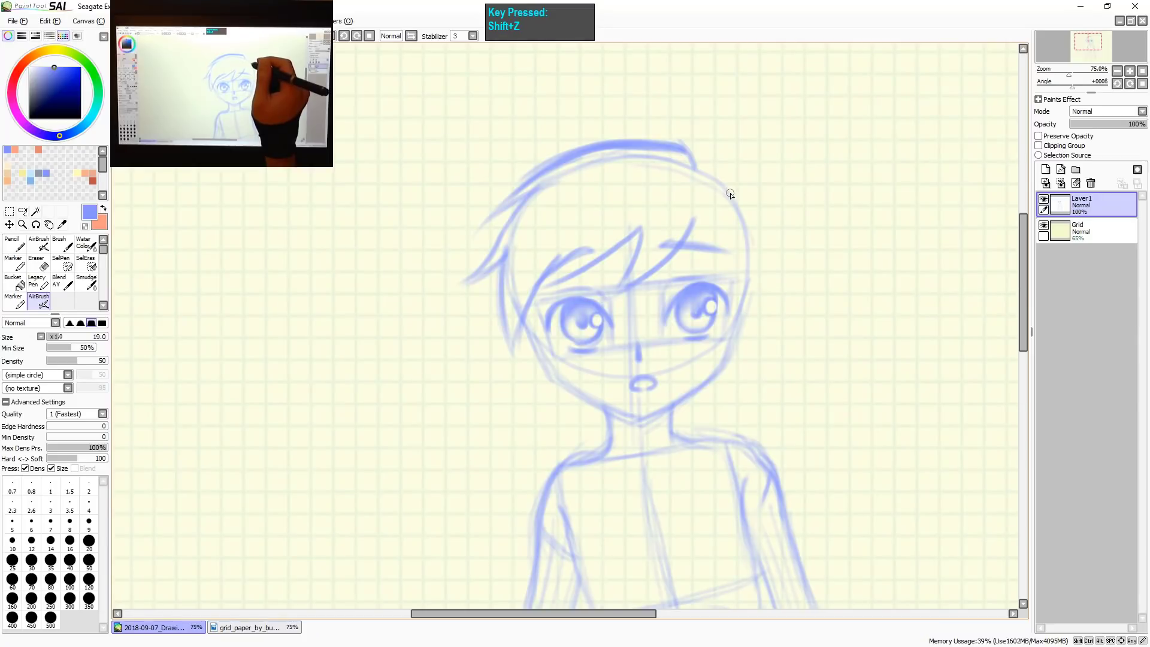
pyautogui.press('e')
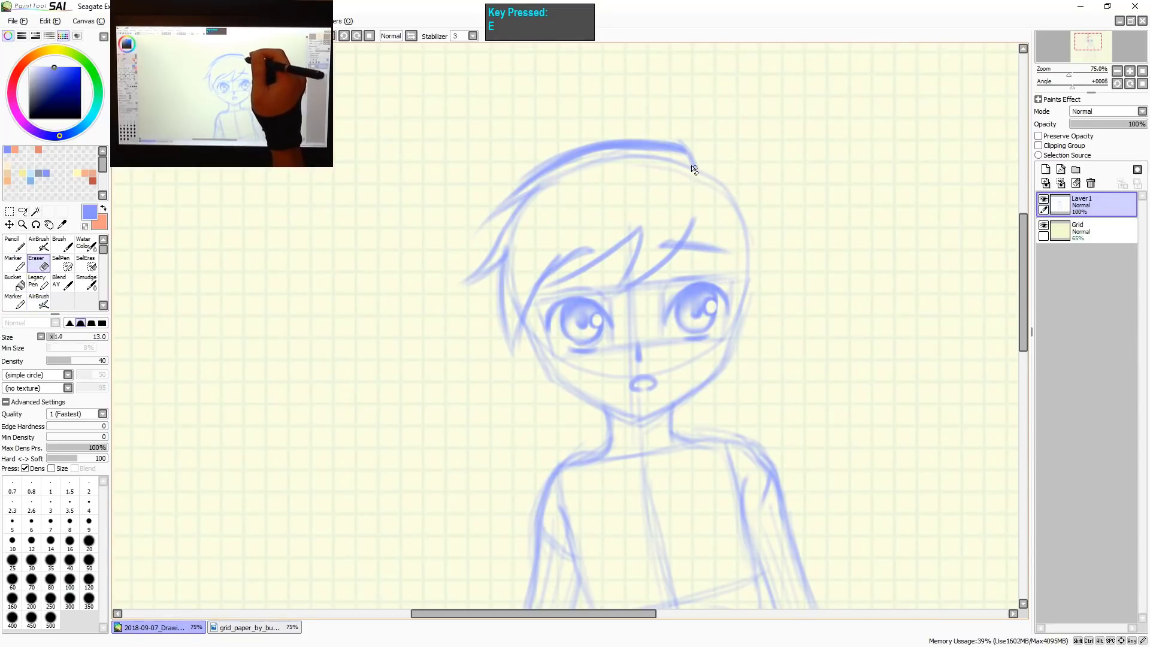
pyautogui.moveTo(659, 155); pyautogui.dragTo(672, 180)
# Redraw the crown outline with the AirBrush as a smooth curve reaching further down the right-hand side, ending in a small notch.
pyautogui.press('a')
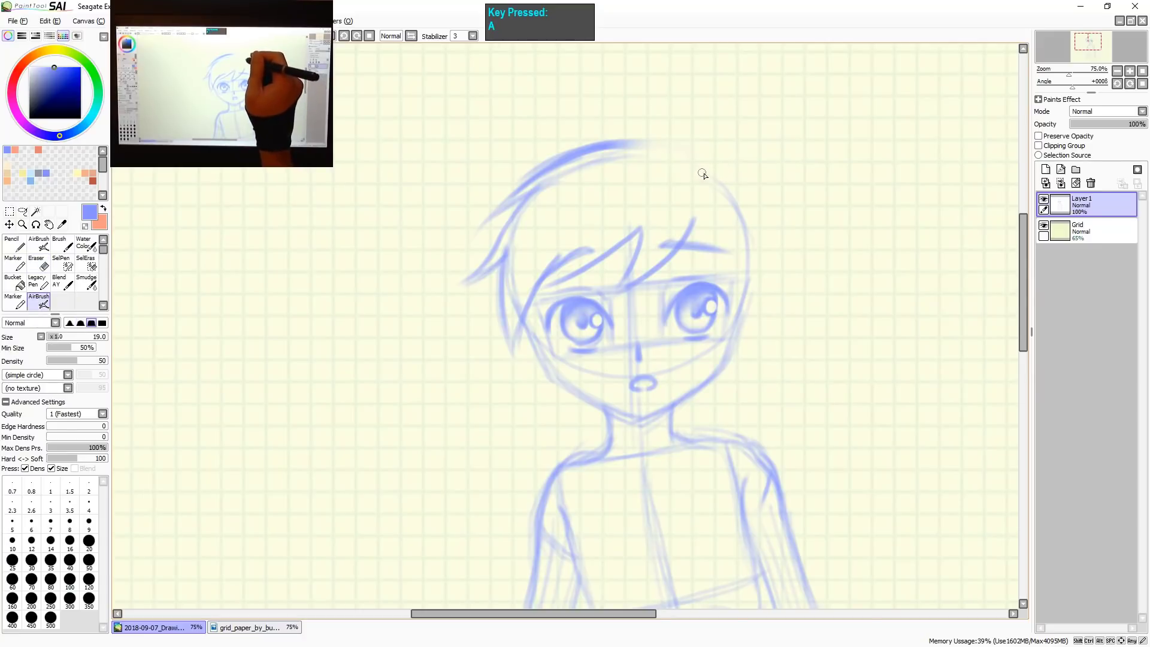
pyautogui.moveTo(708, 170)
pyautogui.mouseDown()
pyautogui.moveTo(653, 144)
pyautogui.moveTo(588, 151)
pyautogui.mouseUp()
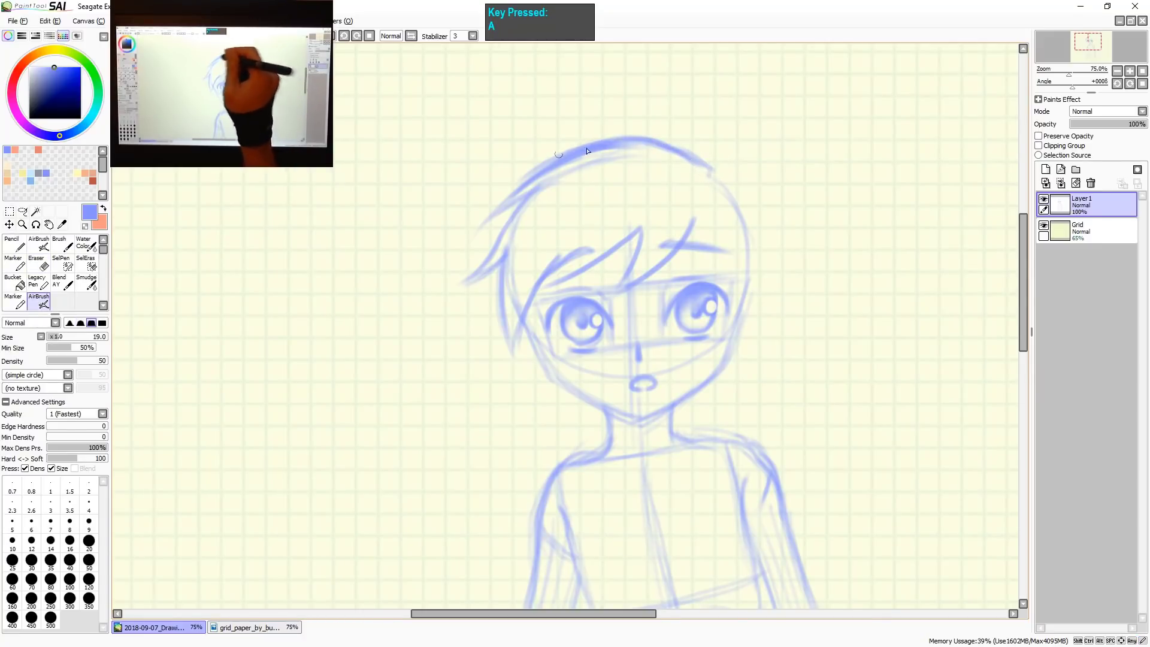
pyautogui.moveTo(661, 146)
pyautogui.mouseDown()
pyautogui.moveTo(613, 143)
pyautogui.moveTo(542, 167)
pyautogui.mouseUp()
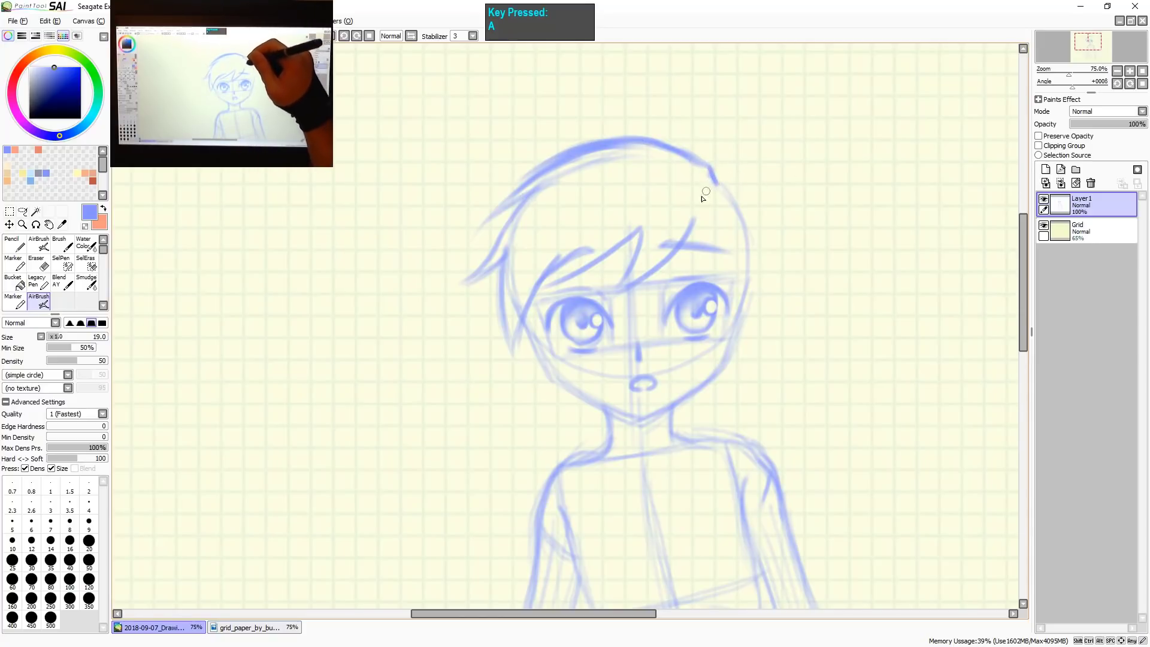
pyautogui.moveTo(693, 170); pyautogui.dragTo(599, 157)
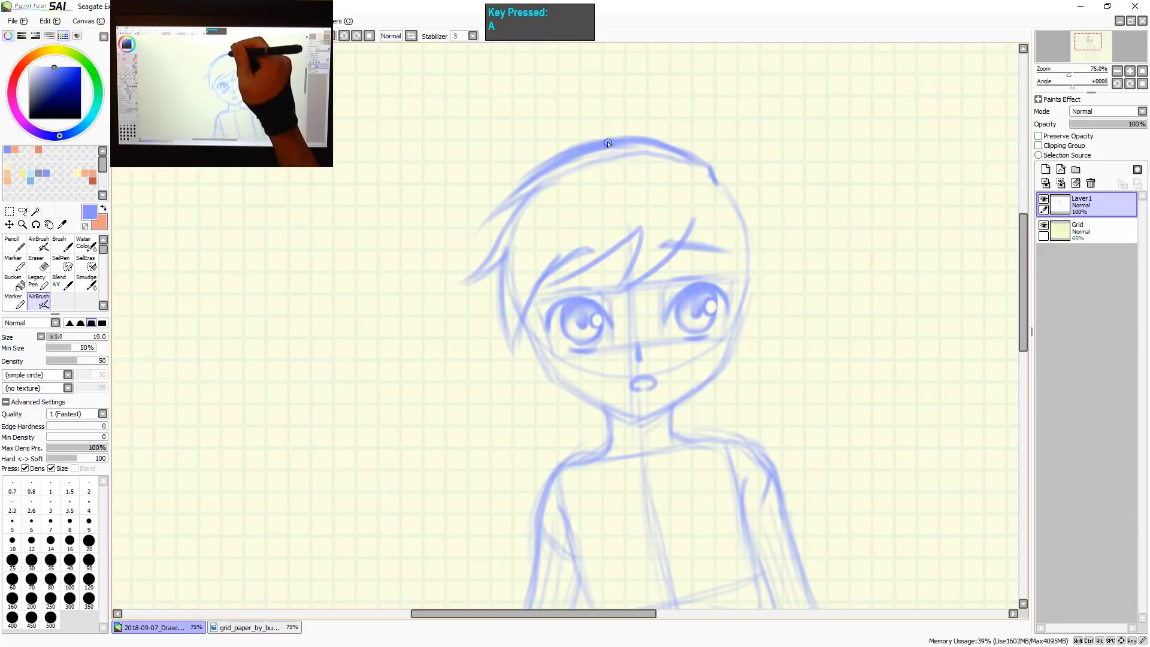
pyautogui.hotkey('ctrl', 'z')
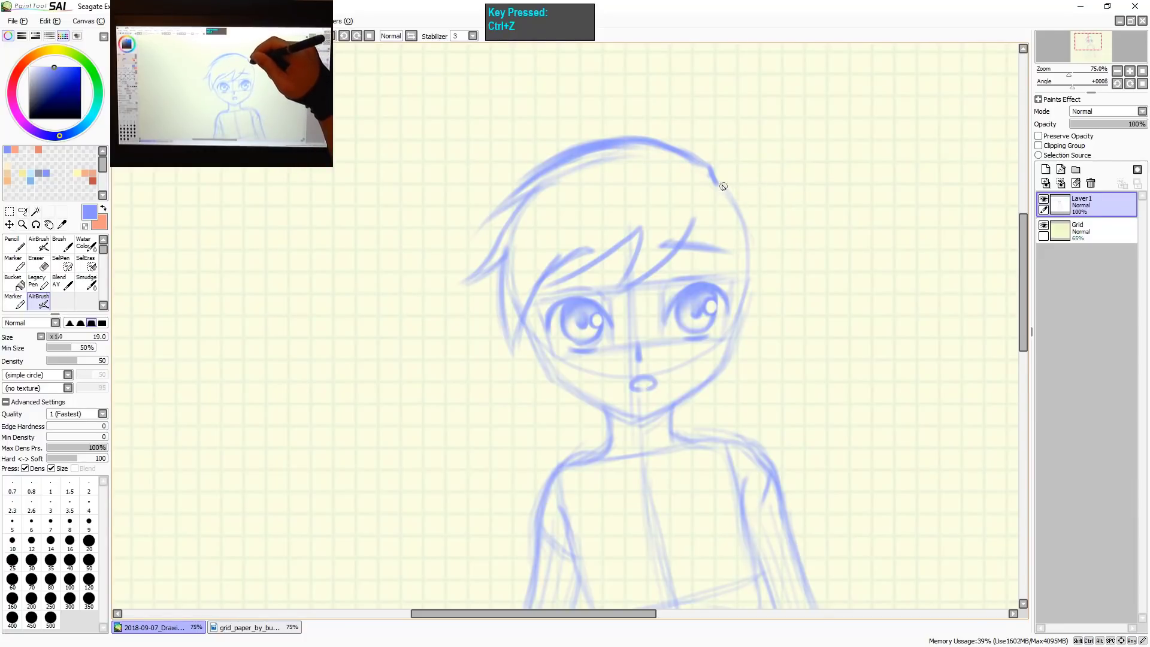
# Continue the hair outline from the crown notch down the right-hand side and sketch pointed fringe strands above the right-hand eye.
pyautogui.moveTo(723, 186)
pyautogui.mouseDown()
pyautogui.moveTo(764, 223)
pyautogui.moveTo(749, 205)
pyautogui.moveTo(768, 256)
pyautogui.mouseUp()
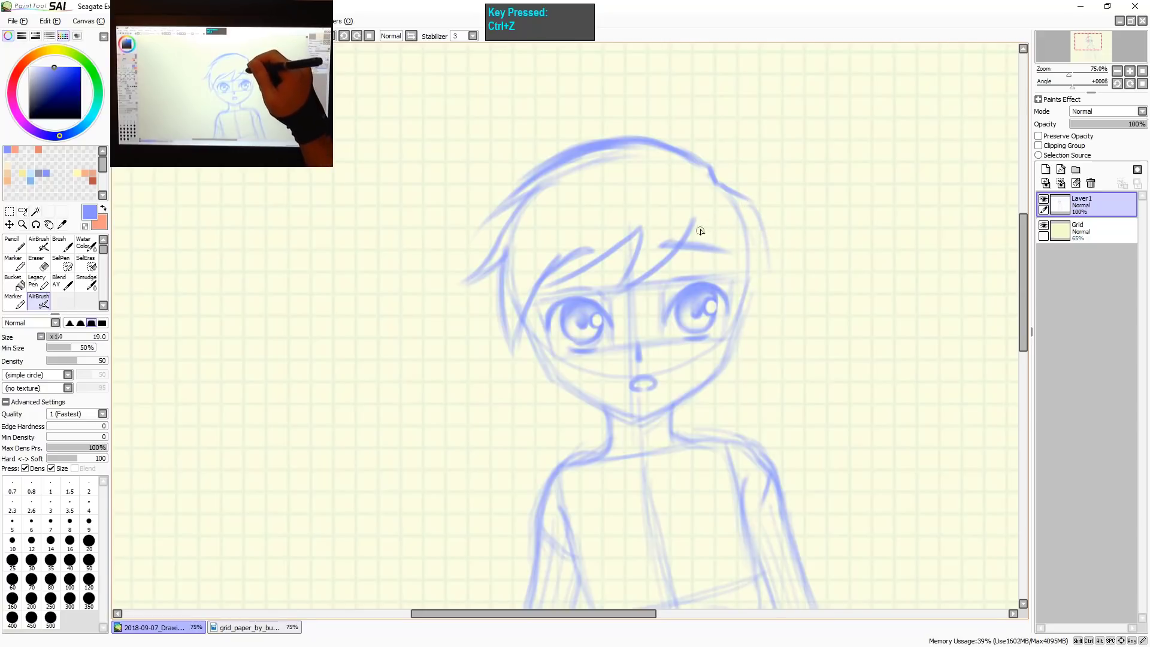
pyautogui.moveTo(693, 221); pyautogui.dragTo(707, 280)
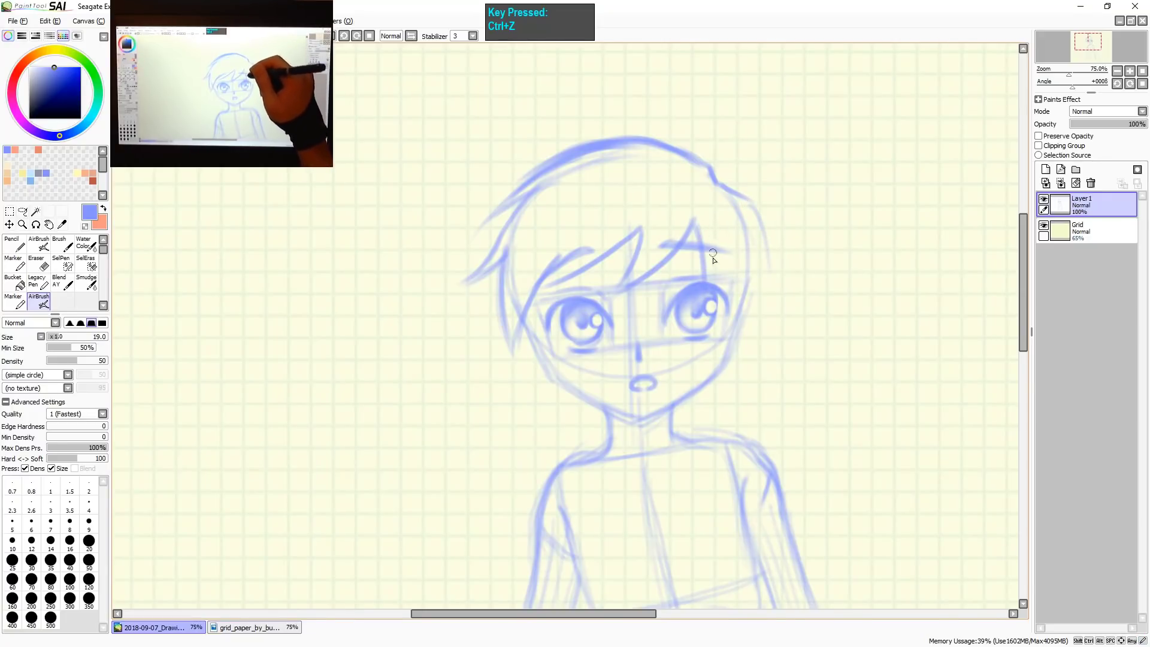
pyautogui.moveTo(714, 234); pyautogui.dragTo(711, 282)
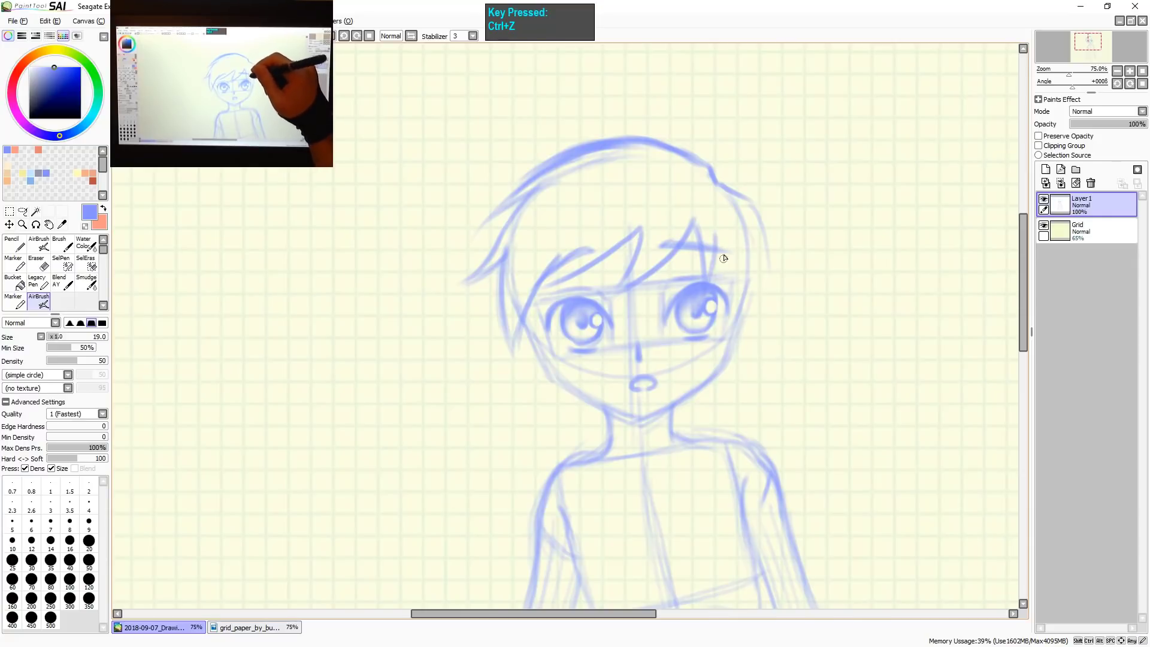
pyautogui.moveTo(717, 241); pyautogui.dragTo(732, 319)
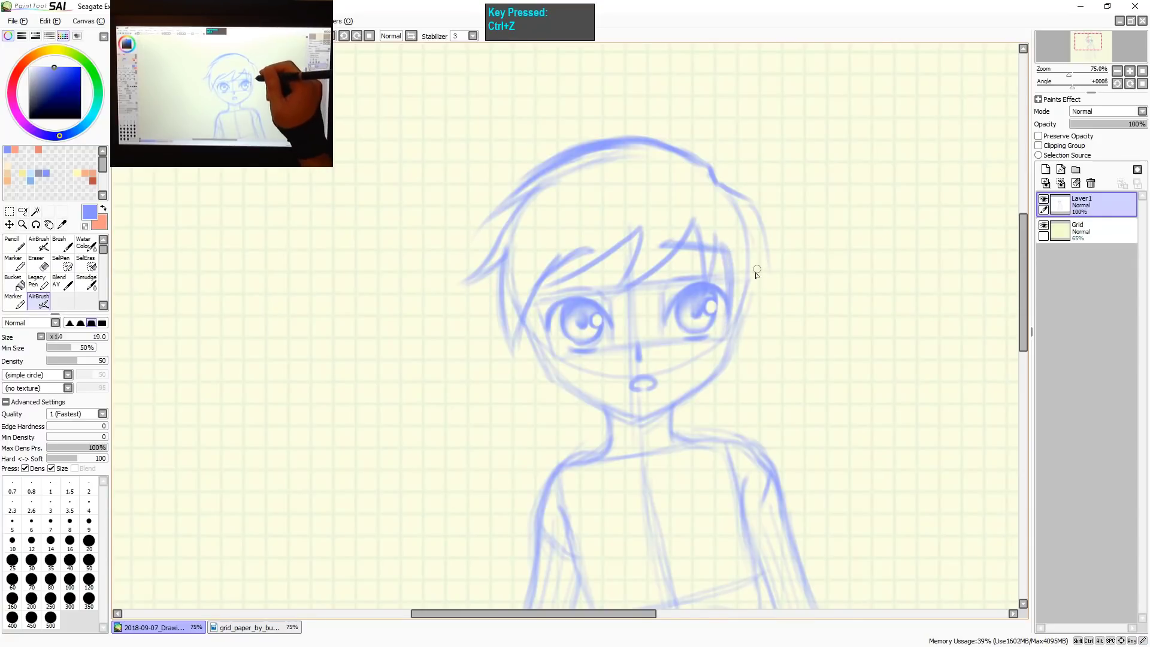
# Draw a side lock curving past the right-hand eye and extend the outer right-hand hair outline down to jaw level.
pyautogui.moveTo(756, 267); pyautogui.dragTo(726, 344)
pyautogui.moveTo(756, 205); pyautogui.dragTo(768, 254)
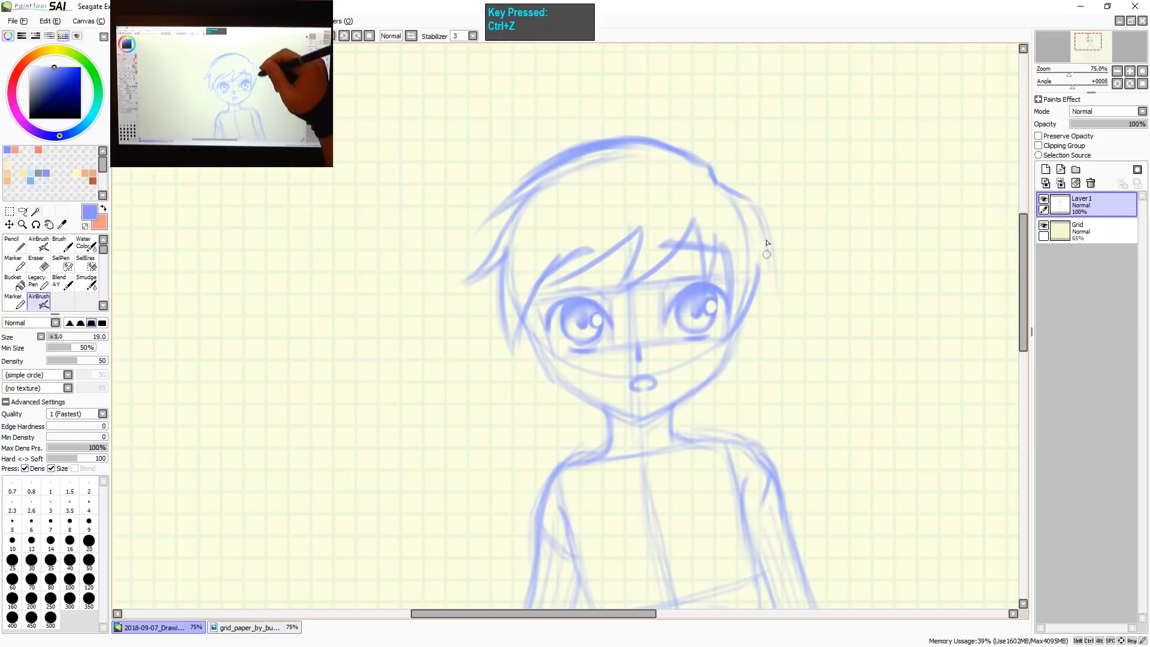
pyautogui.moveTo(756, 207); pyautogui.dragTo(771, 366)
pyautogui.moveTo(766, 252); pyautogui.dragTo(774, 371)
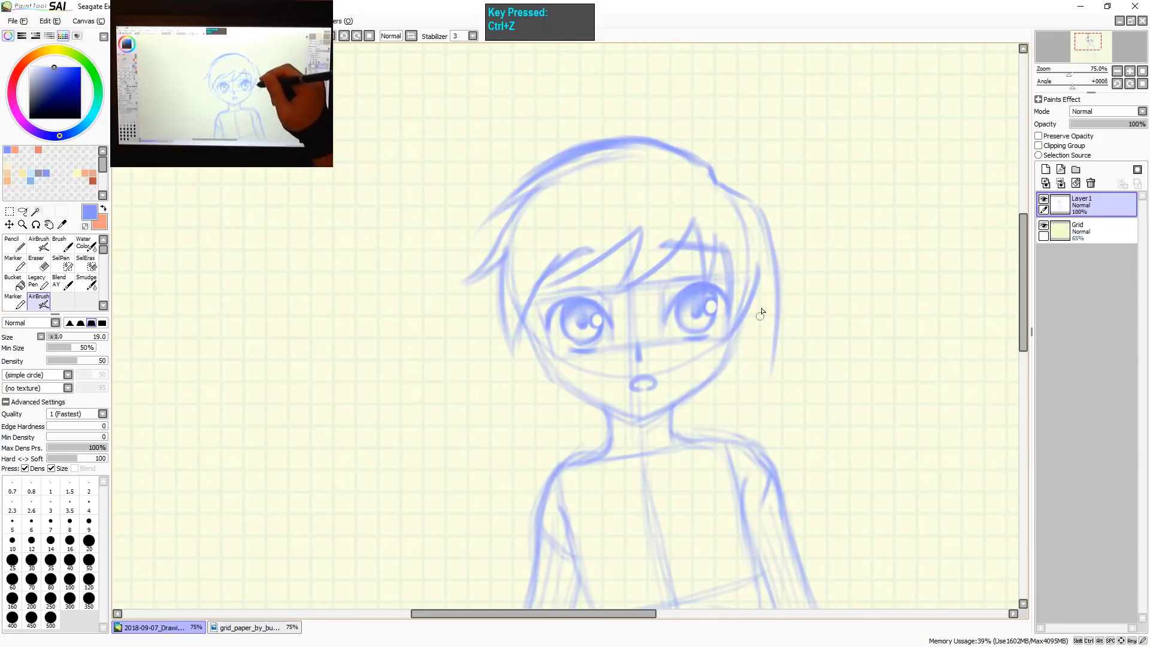
# Draw tapering strands from the right-hand side of the hair to the shoulder, undoing the last attempts at the nape strand.
pyautogui.moveTo(760, 289); pyautogui.dragTo(764, 374)
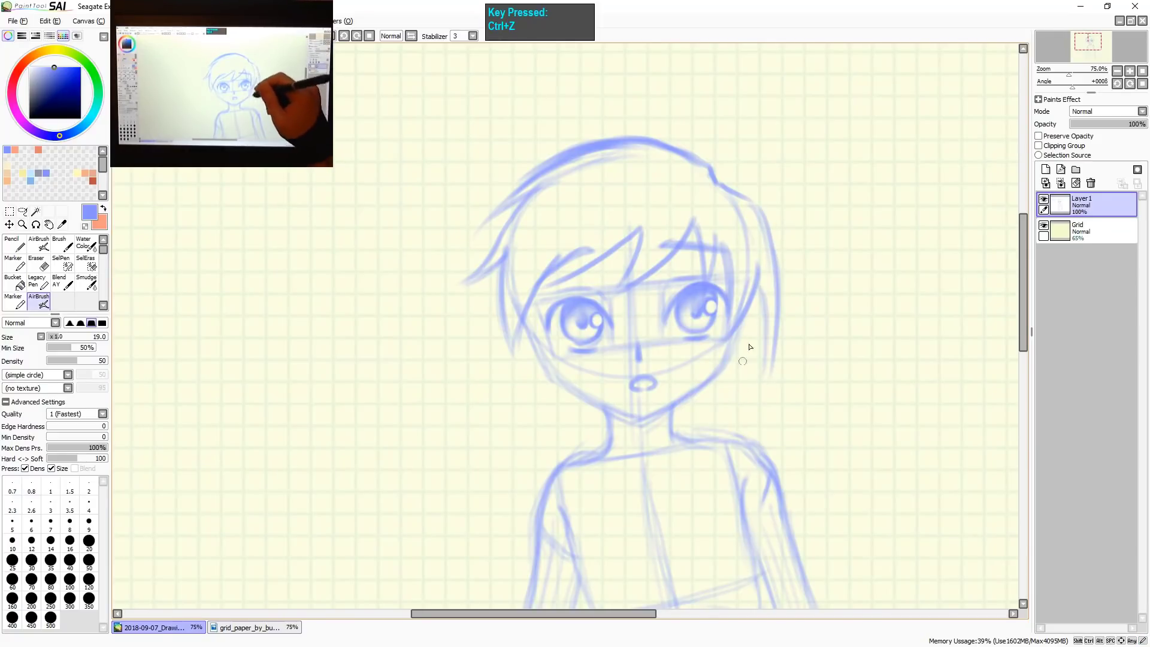
pyautogui.moveTo(756, 303)
pyautogui.mouseDown()
pyautogui.moveTo(760, 409)
pyautogui.moveTo(742, 368)
pyautogui.moveTo(731, 427)
pyautogui.mouseUp()
pyautogui.moveTo(744, 368); pyautogui.dragTo(727, 435)
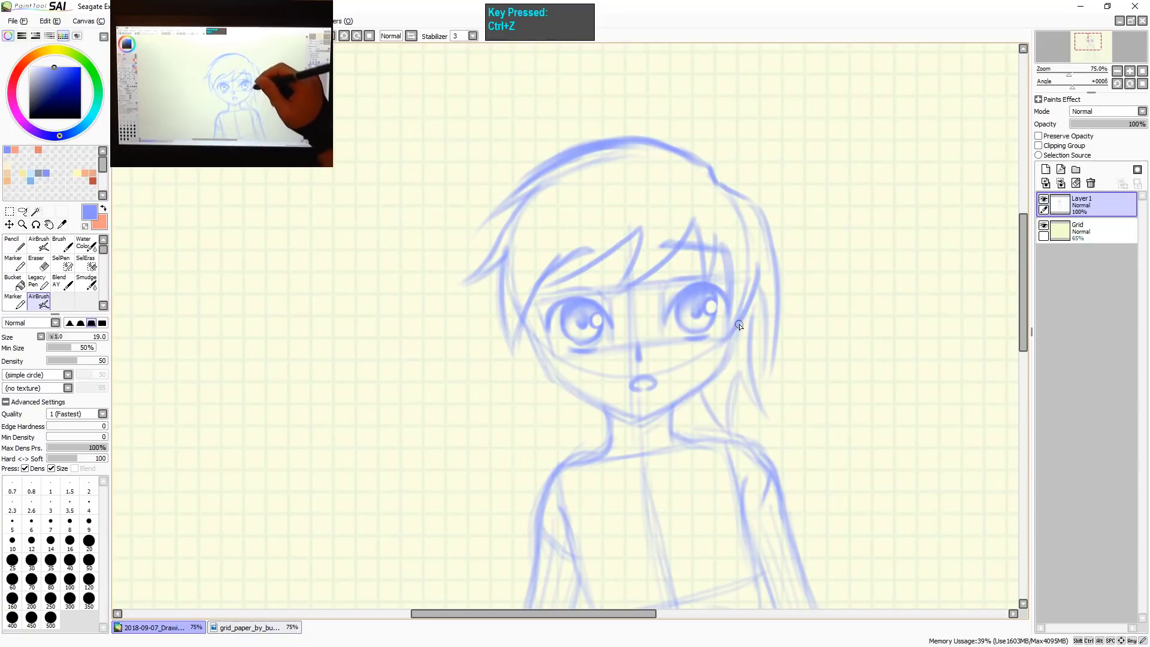
pyautogui.hotkey('ctrl', 'z')
pyautogui.hotkey('ctrl', 'z')
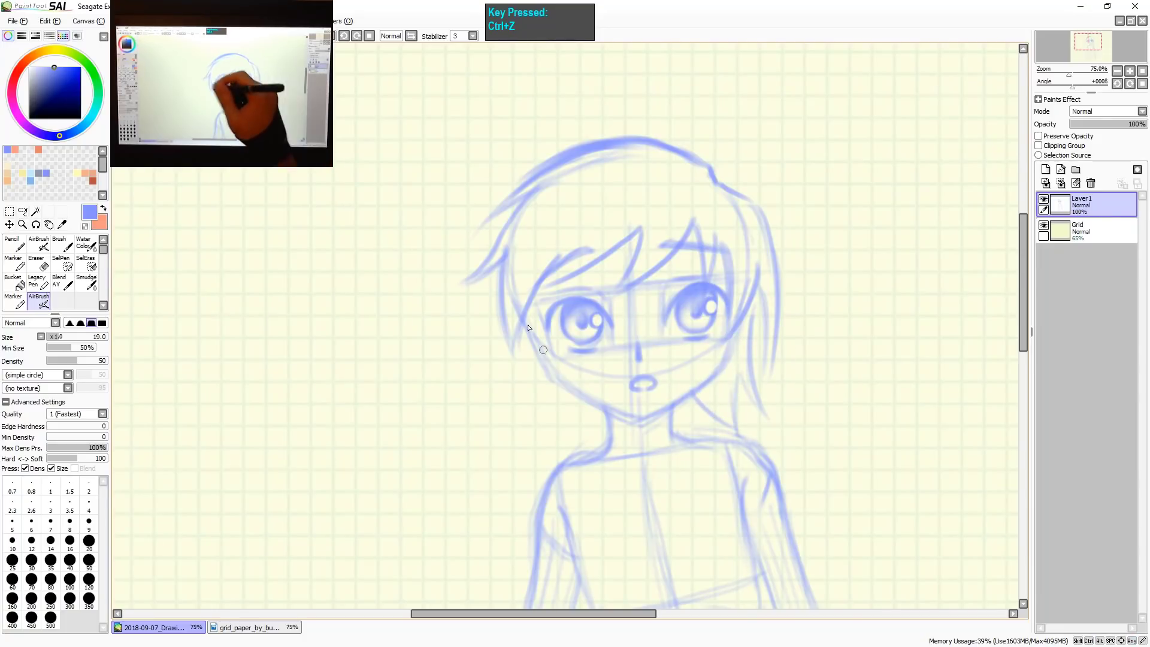
# Draw a long outward flick with short nape strands on the lower left-hand side, and reinforce the right-hand outline below the crown notch.
pyautogui.moveTo(503, 326); pyautogui.dragTo(447, 406)
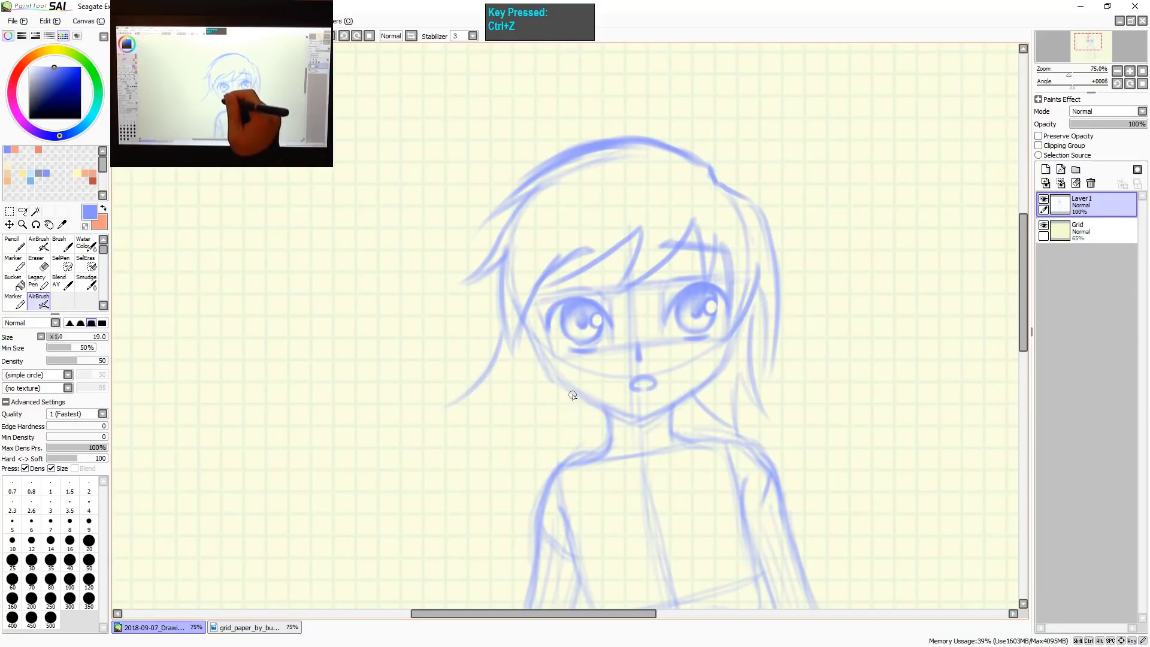
pyautogui.moveTo(521, 380)
pyautogui.mouseDown()
pyautogui.moveTo(550, 376)
pyautogui.moveTo(425, 413)
pyautogui.mouseUp()
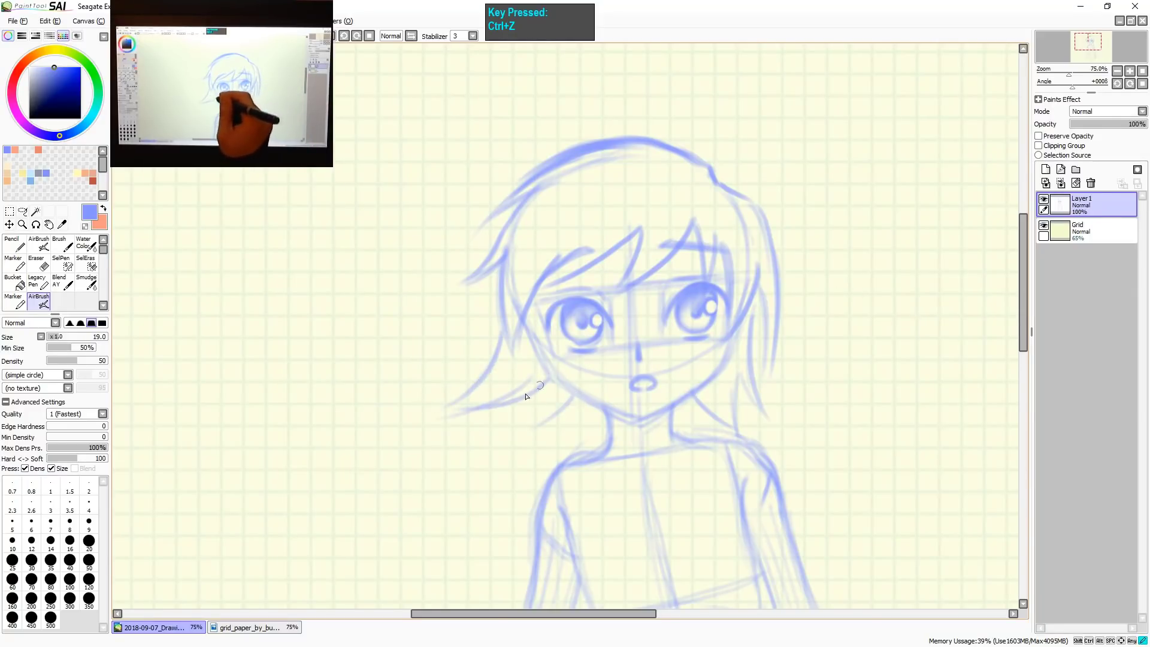
pyautogui.moveTo(548, 394); pyautogui.dragTo(543, 414)
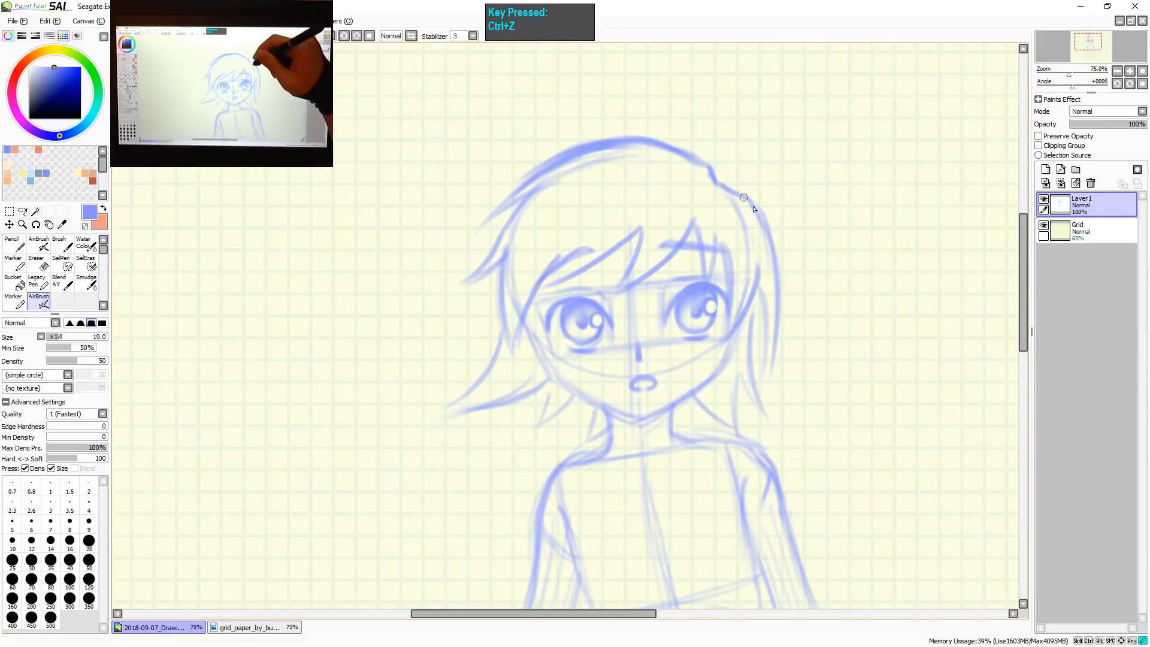
pyautogui.moveTo(753, 206); pyautogui.dragTo(771, 256)
# Lasso the crown of the hair, stretch it upward, pull its lower right-hand corner slightly down, apply the transform and deselect.
pyautogui.hotkey('ctrl', 'shift', 'z')
pyautogui.scroll(1, 502, 173)
pyautogui.press('space')
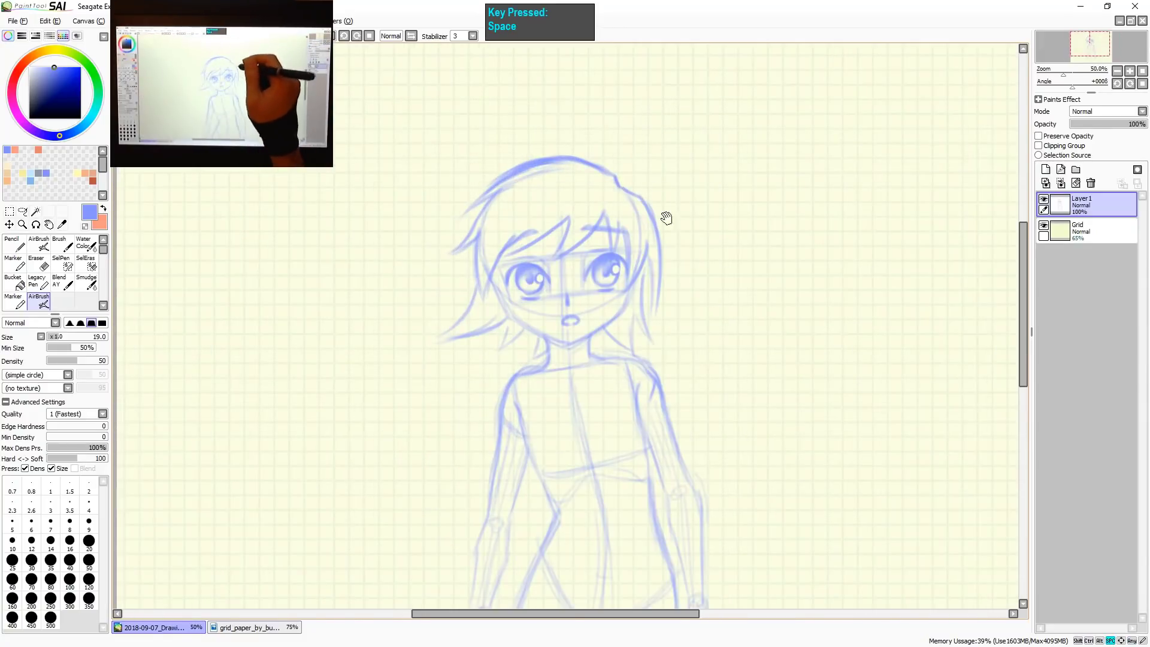
pyautogui.moveTo(666, 218); pyautogui.dragTo(682, 274)
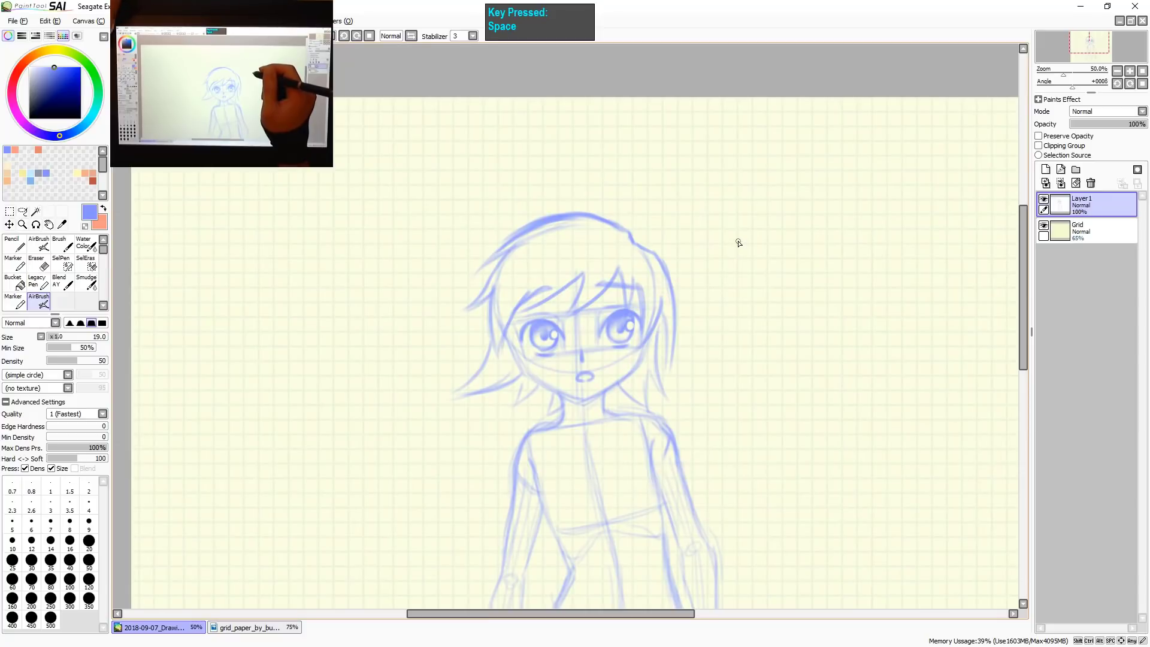
pyautogui.press('l')
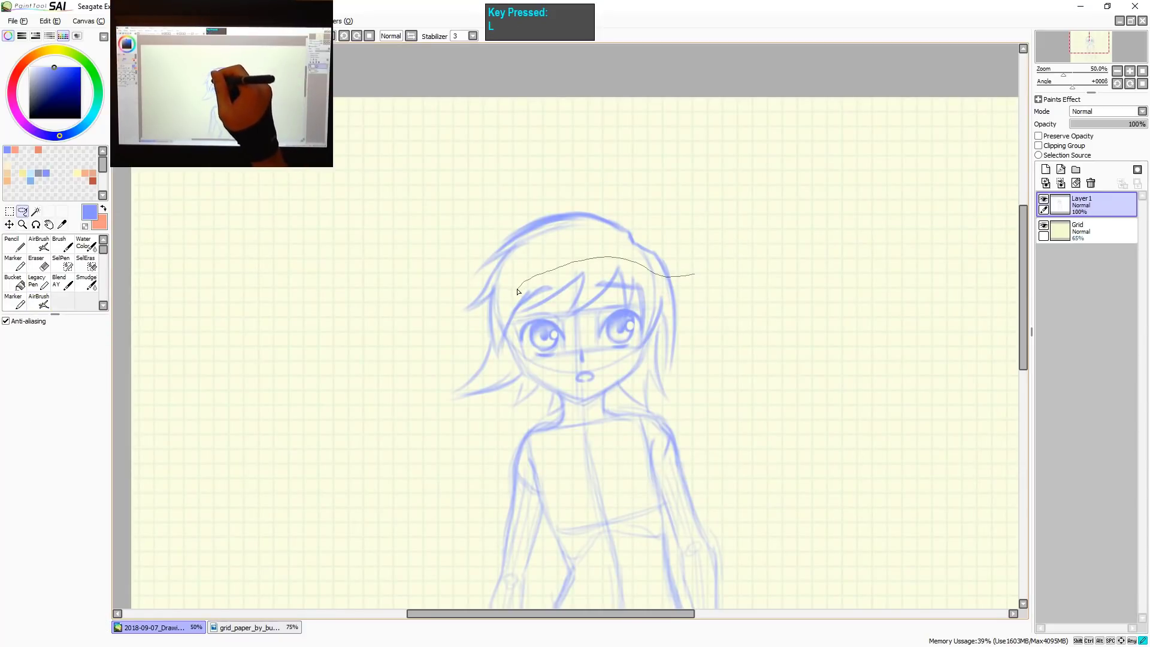
pyautogui.moveTo(519, 292)
pyautogui.mouseDown()
pyautogui.moveTo(423, 311)
pyautogui.moveTo(711, 241)
pyautogui.mouseUp()
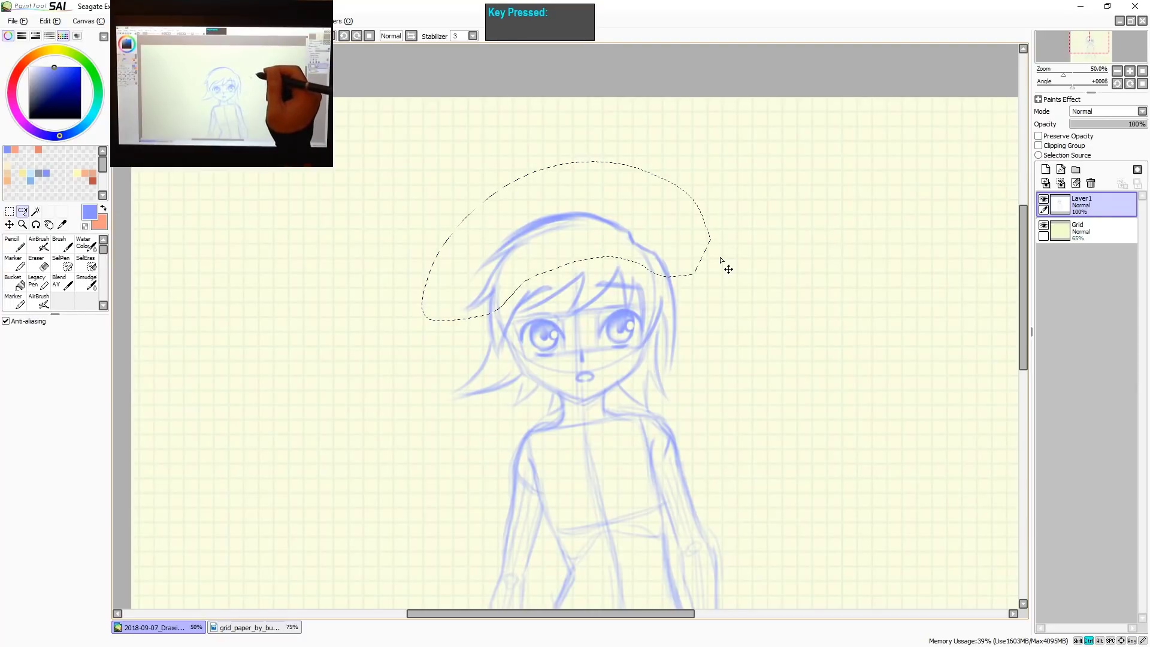
pyautogui.hotkey('ctrl', 't')
pyautogui.moveTo(565, 210); pyautogui.dragTo(570, 197)
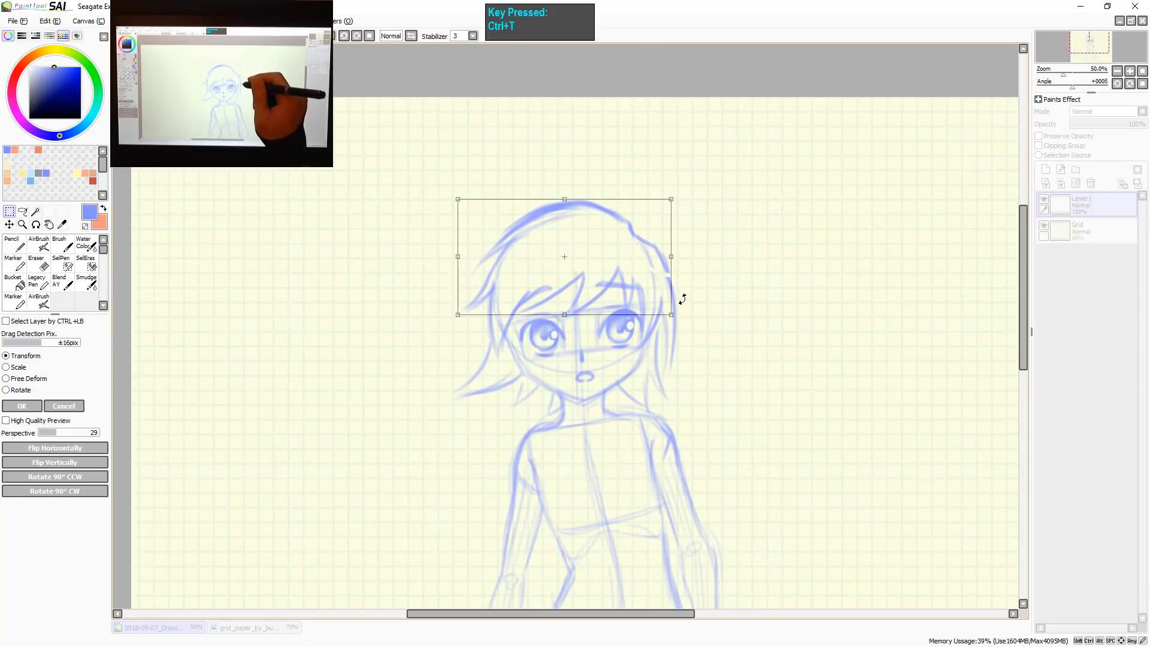
pyautogui.moveTo(671, 315); pyautogui.dragTo(672, 325)
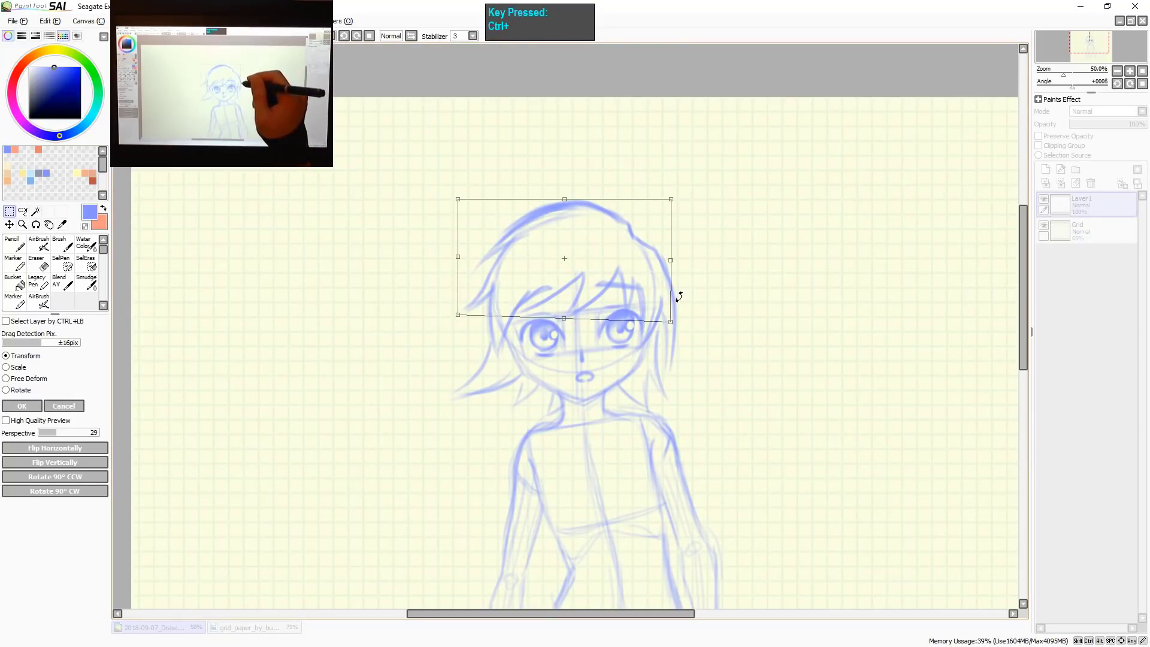
pyautogui.press('Return')
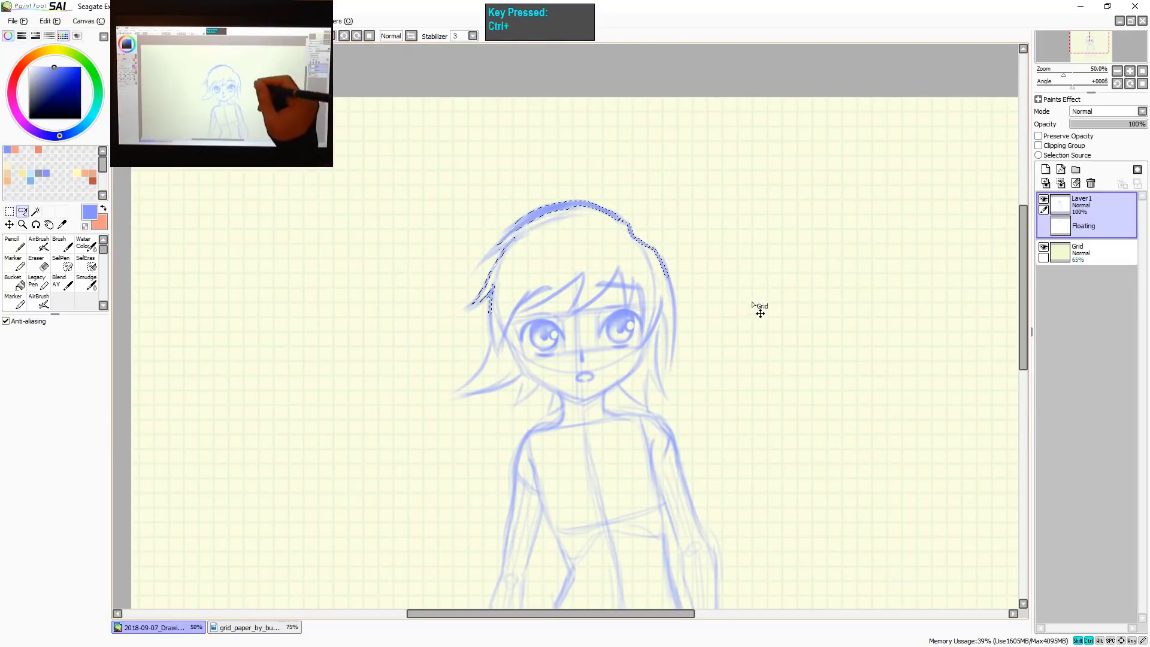
pyautogui.hotkey('ctrl', '-')
pyautogui.hotkey('ctrl', 'd')
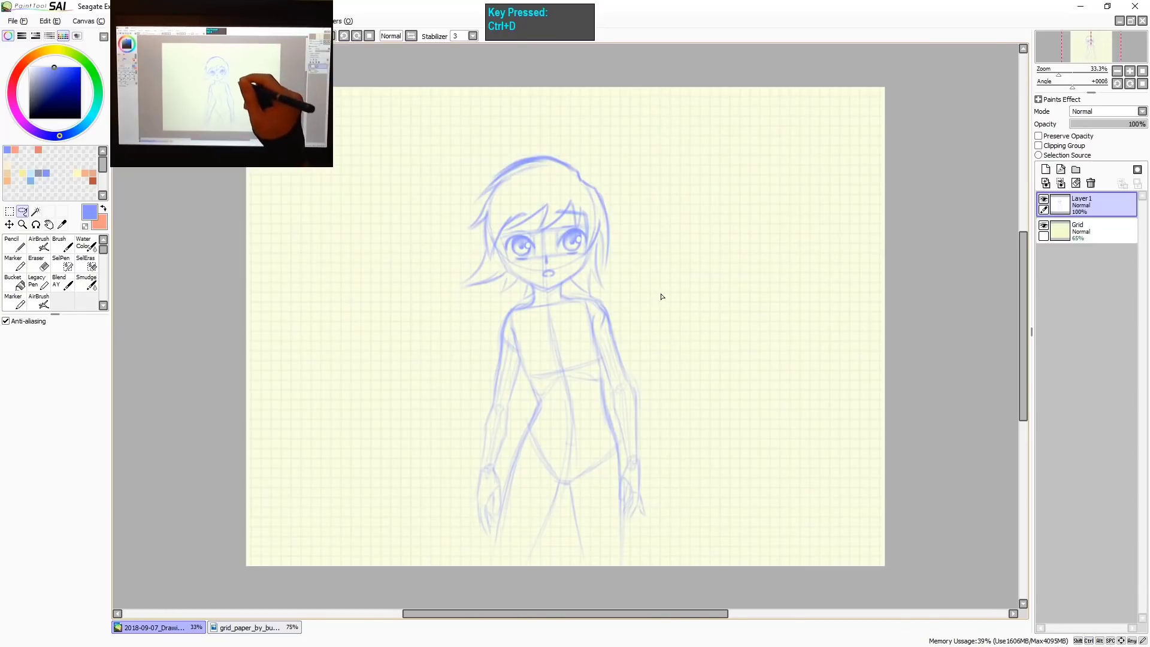
# Lasso the upper left-hand part of the hair, distort its upper outer corner slightly outward, apply the transform and deselect.
pyautogui.press('z')
pyautogui.press('a')
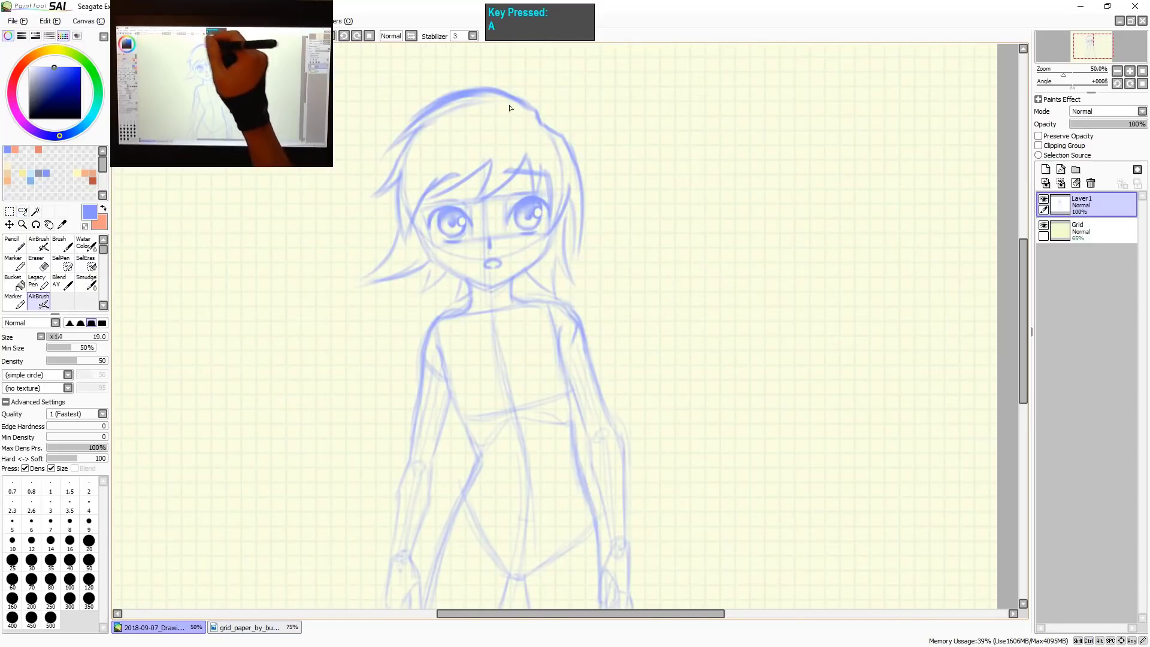
pyautogui.press('l')
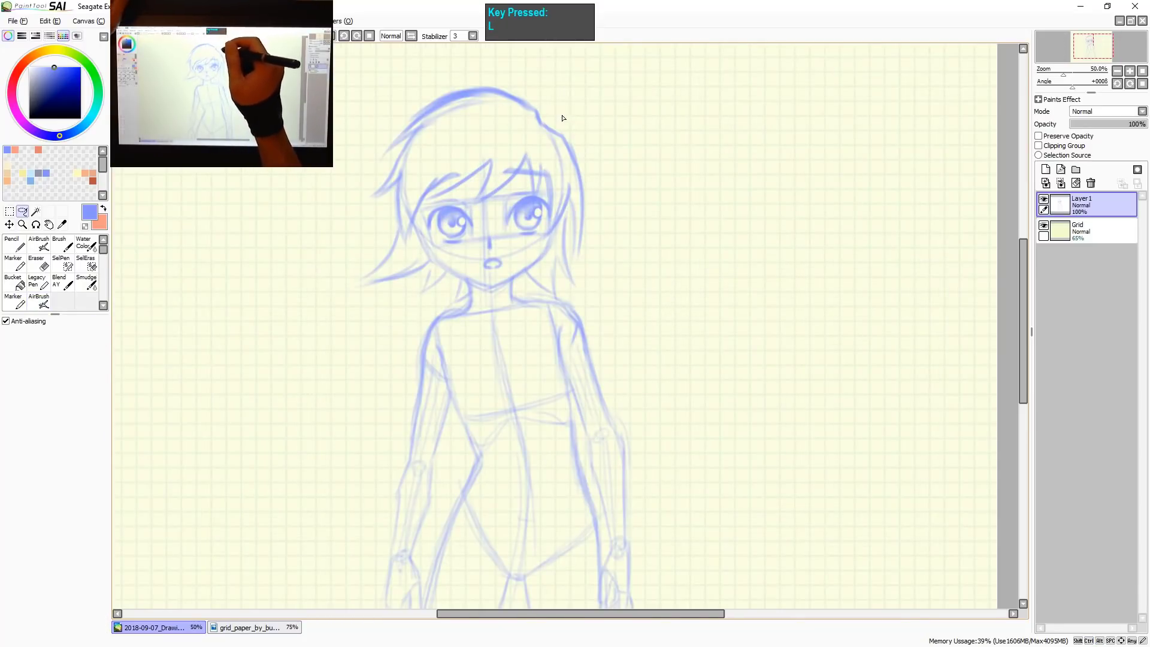
pyautogui.moveTo(481, 67)
pyautogui.mouseDown()
pyautogui.moveTo(477, 127)
pyautogui.moveTo(409, 211)
pyautogui.moveTo(367, 180)
pyautogui.mouseUp()
pyautogui.hotkey('ctrl', 't')
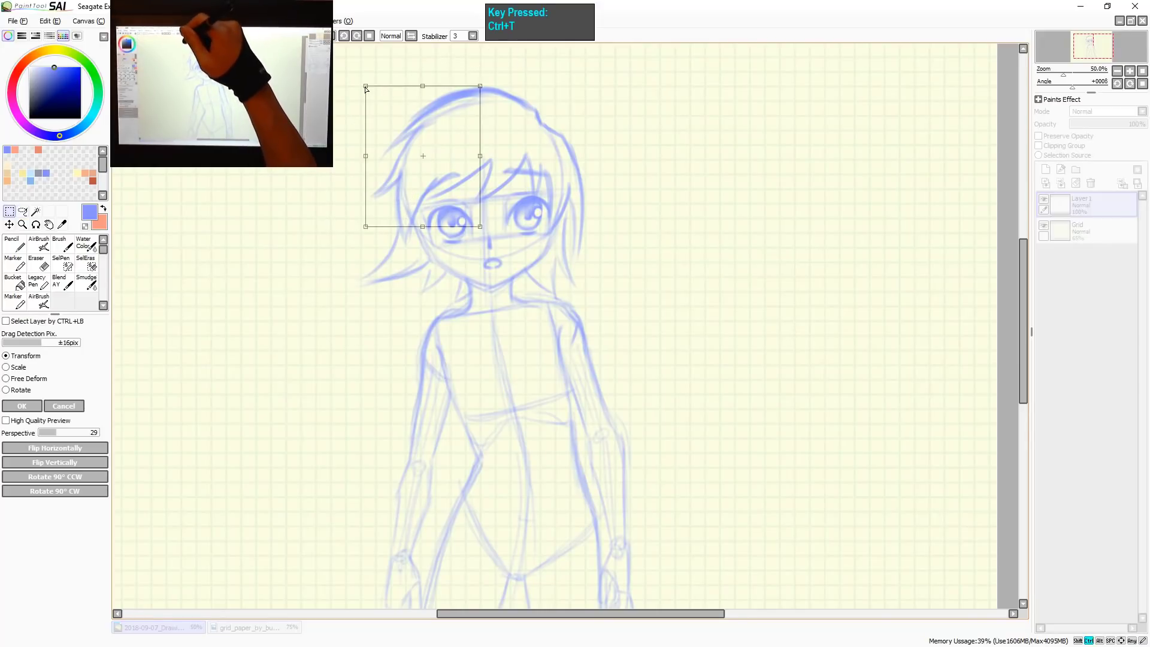
pyautogui.moveTo(366, 89); pyautogui.dragTo(357, 87)
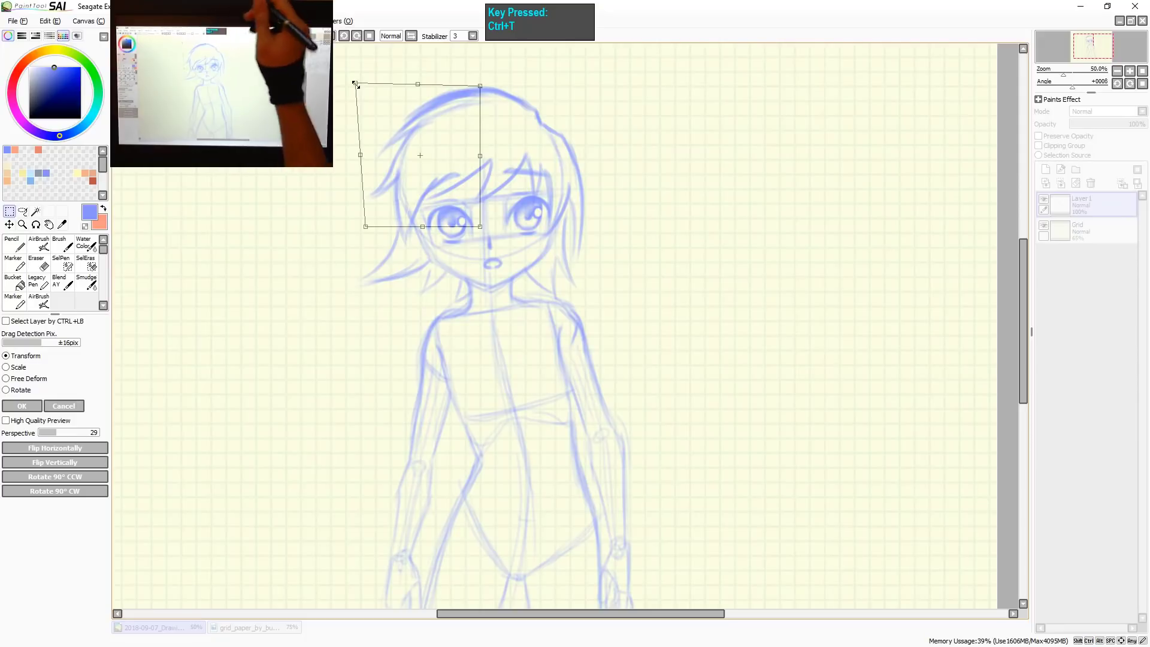
pyautogui.press('Return')
pyautogui.hotkey('ctrl', 'd')
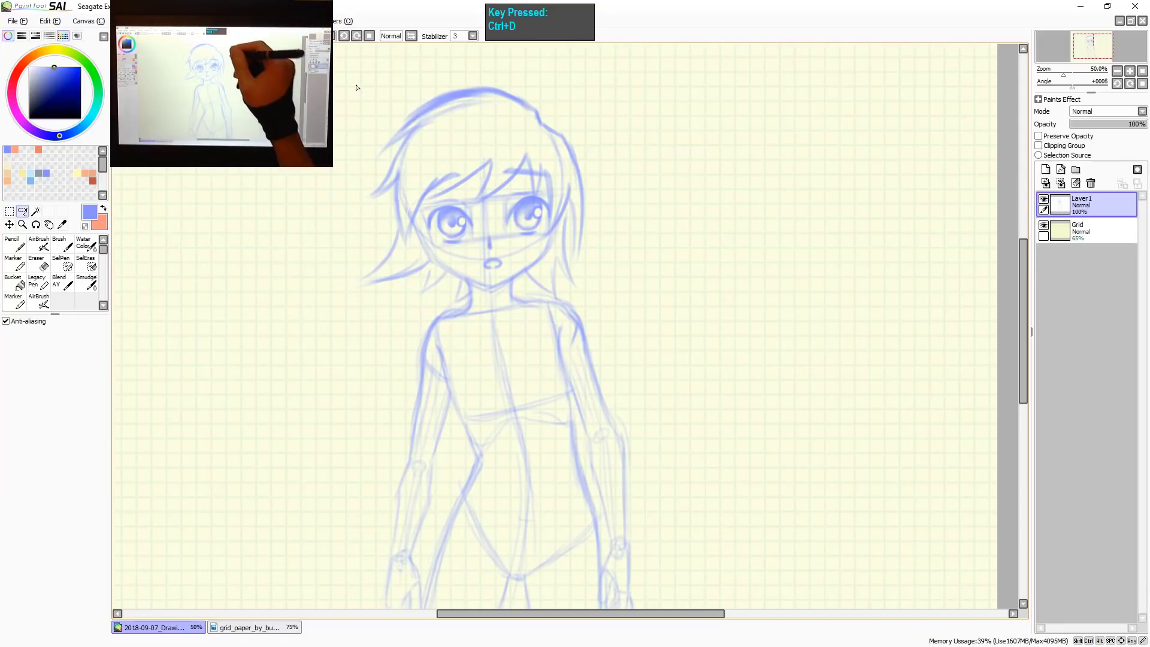
# Add light AirBrush strand lines inside the hair, sweeping from the crown notch towards the fringe.
pyautogui.press('a')
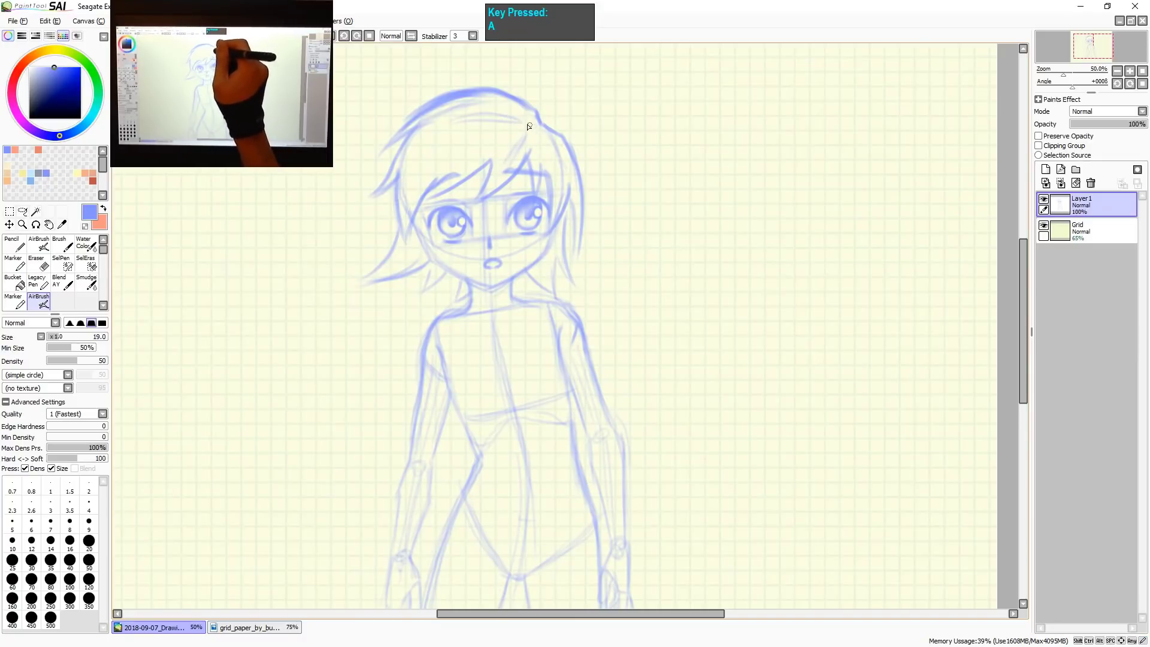
pyautogui.moveTo(529, 127); pyautogui.dragTo(470, 155)
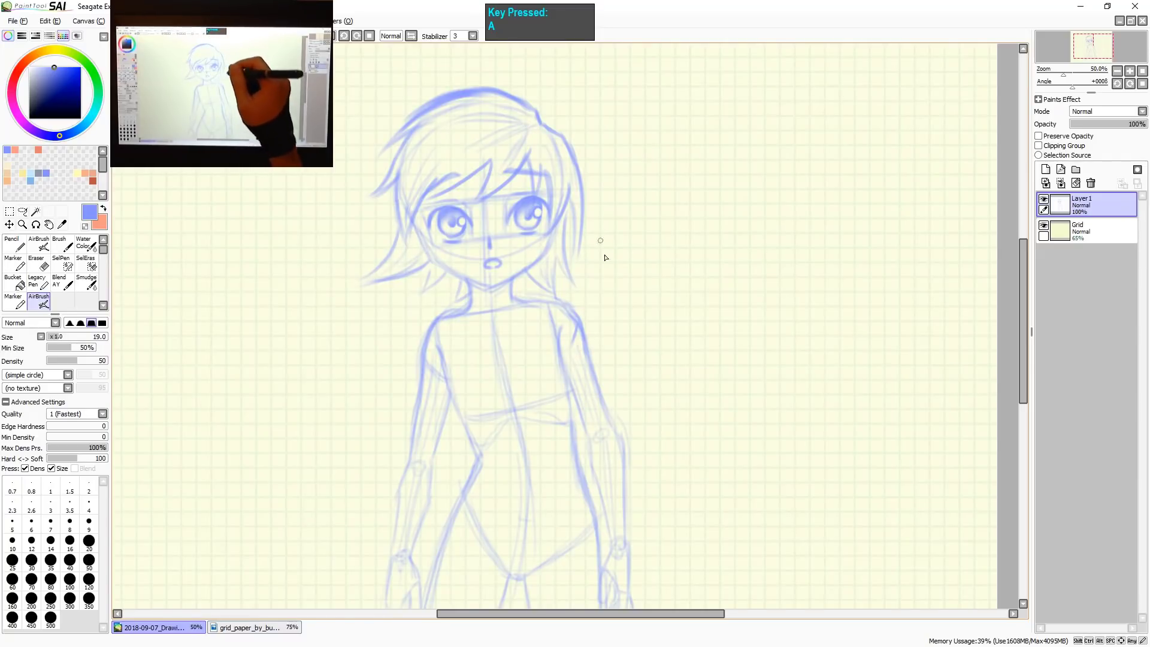
# Darken the torso contour along both sides of the waist with AirBrush strokes.
pyautogui.press('space')
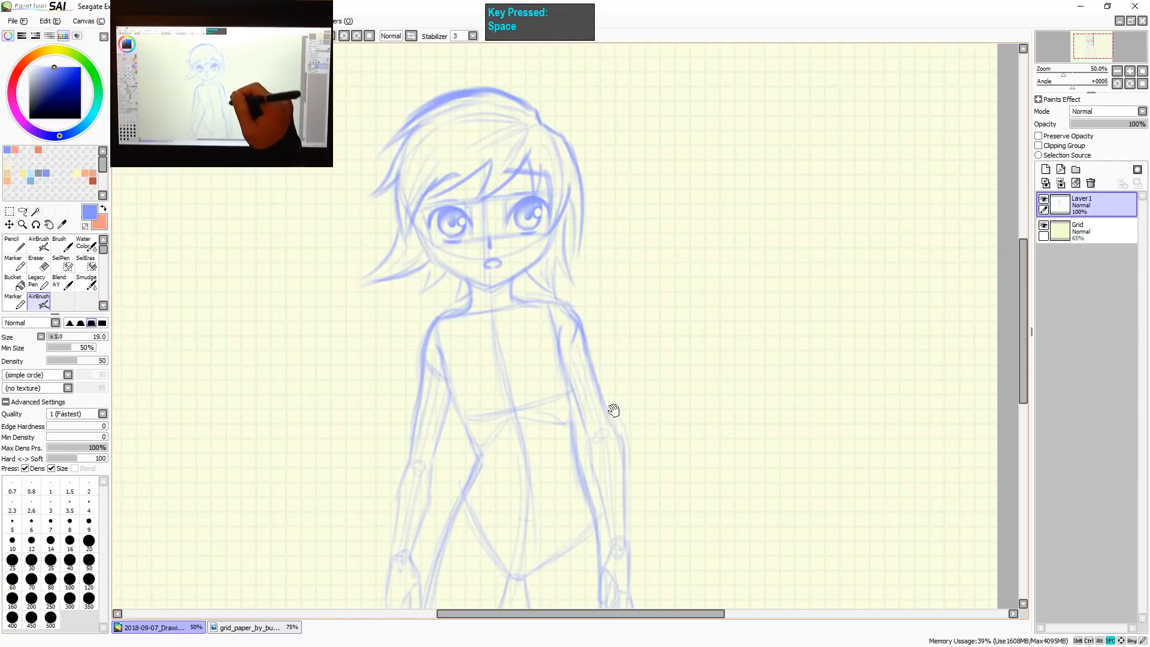
pyautogui.moveTo(614, 411); pyautogui.dragTo(546, 259)
pyautogui.moveTo(624, 264); pyautogui.dragTo(619, 312)
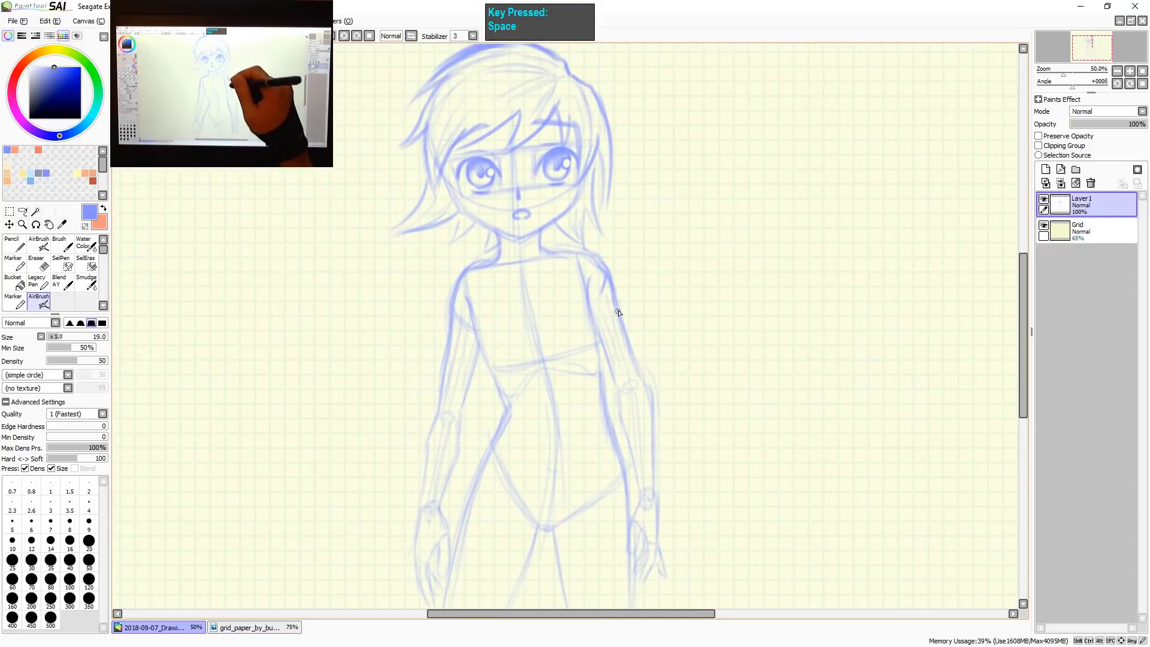
pyautogui.scroll(2, 618, 312)
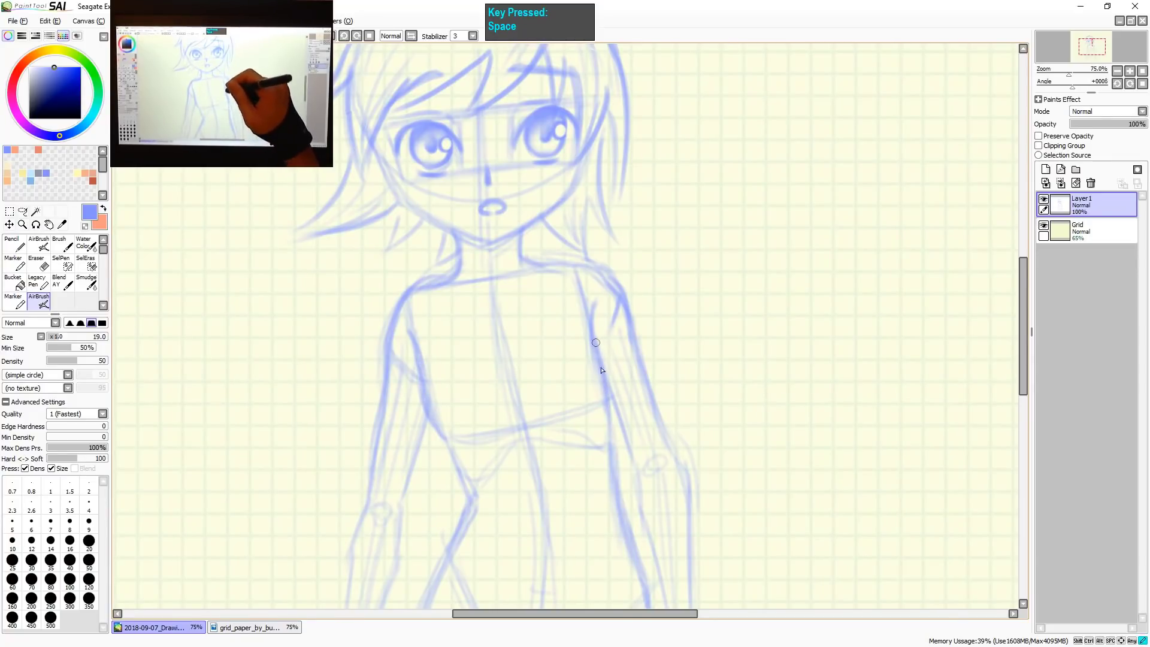
pyautogui.moveTo(596, 347); pyautogui.dragTo(624, 510)
pyautogui.moveTo(450, 446); pyautogui.dragTo(462, 479)
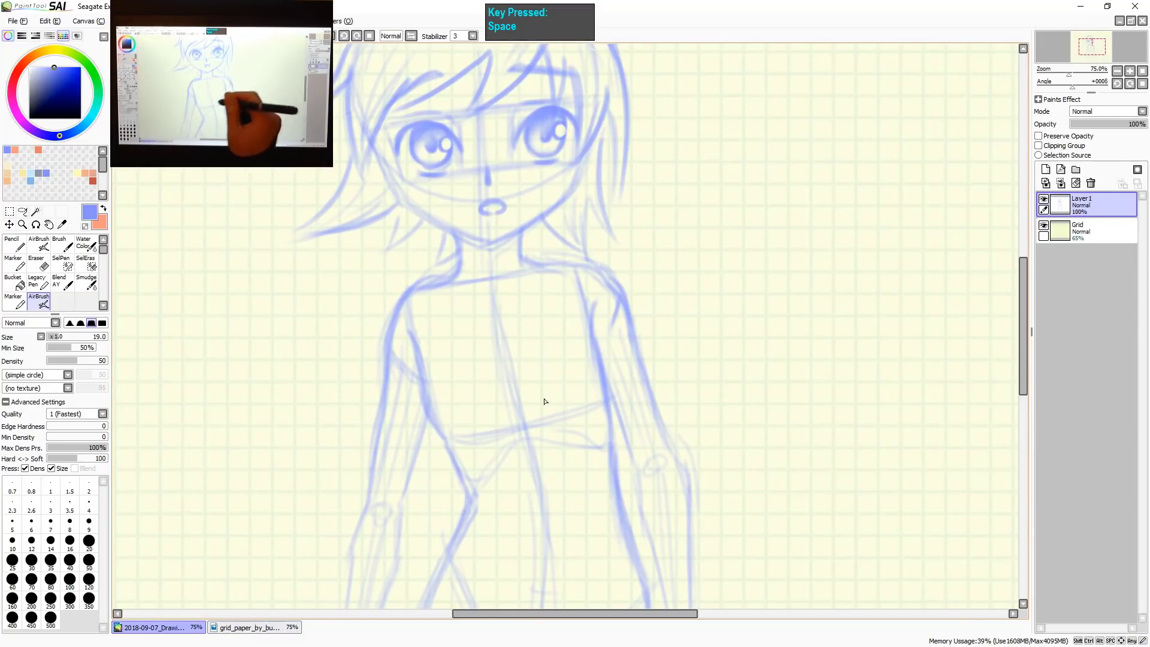
# Sketch collarbone marks and a slanted line across the lower chest, and strengthen the right-hand arm's outer outline.
pyautogui.moveTo(476, 395)
pyautogui.mouseDown()
pyautogui.moveTo(596, 372)
pyautogui.moveTo(501, 388)
pyautogui.moveTo(541, 375)
pyautogui.mouseUp()
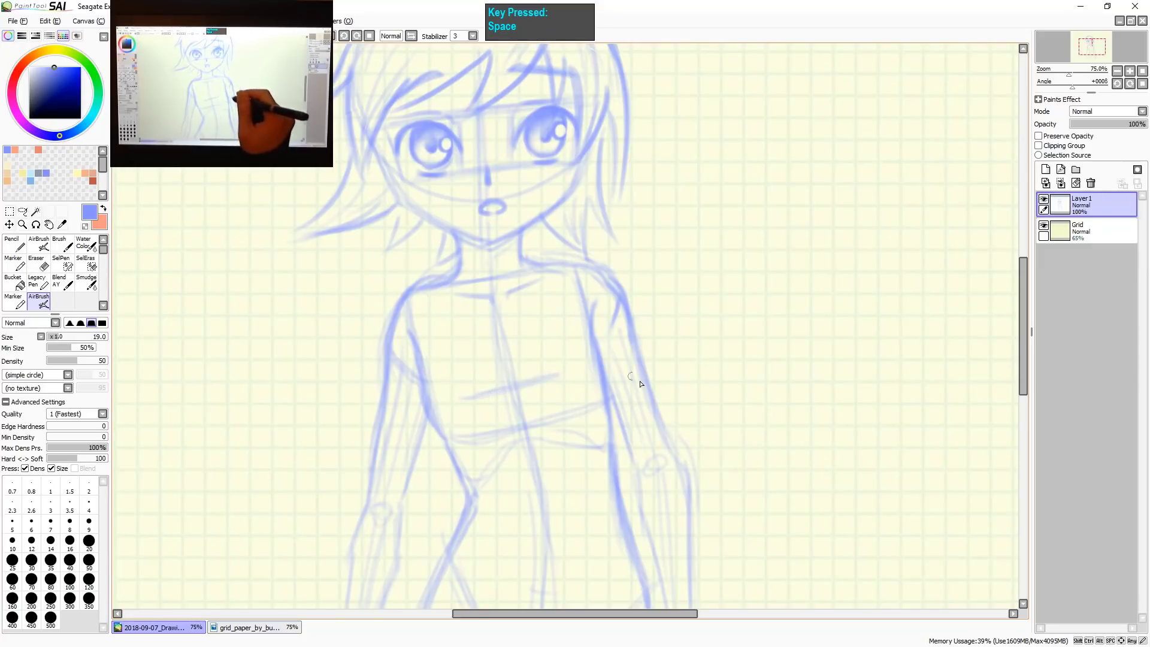
pyautogui.moveTo(641, 384); pyautogui.dragTo(629, 299)
# Shade the band across the lower chest lightly with the AirBrush and blend it with the Smudge tool.
pyautogui.hotkey('shift', 'ctrl', 'z')
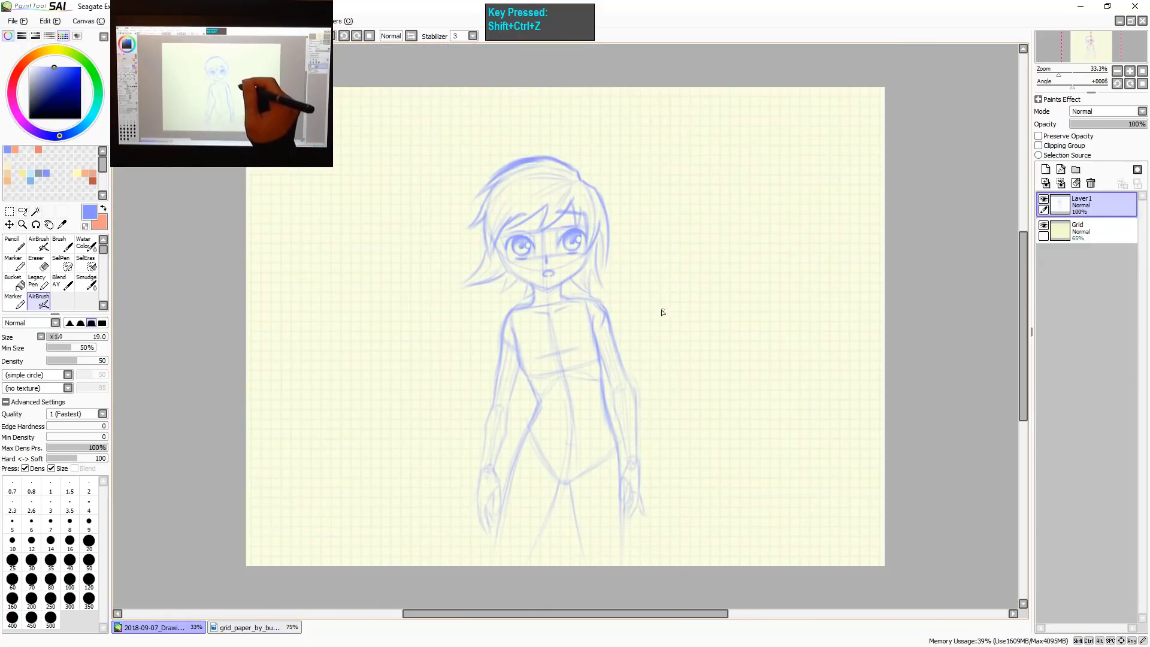
pyautogui.scroll(1, 612, 309)
pyautogui.moveTo(605, 327); pyautogui.dragTo(615, 355)
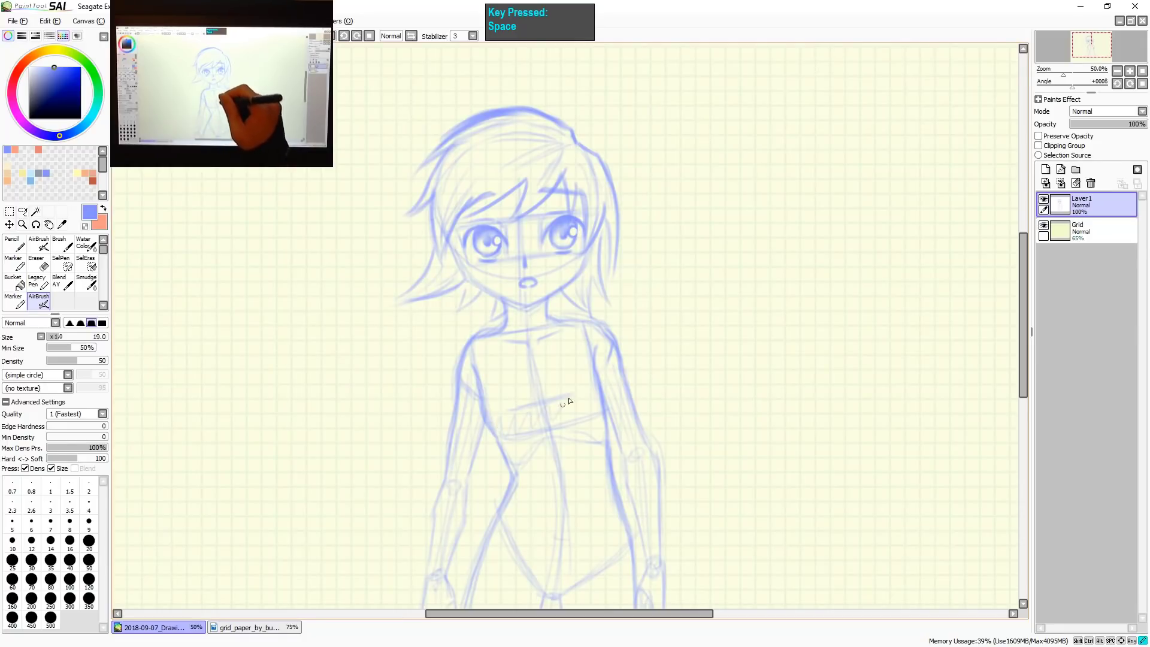
pyautogui.moveTo(569, 400)
pyautogui.mouseDown()
pyautogui.moveTo(606, 395)
pyautogui.moveTo(488, 426)
pyautogui.moveTo(530, 430)
pyautogui.moveTo(587, 394)
pyautogui.moveTo(590, 409)
pyautogui.moveTo(497, 418)
pyautogui.moveTo(515, 429)
pyautogui.moveTo(603, 398)
pyautogui.moveTo(515, 421)
pyautogui.moveTo(580, 397)
pyautogui.moveTo(529, 424)
pyautogui.moveTo(503, 408)
pyautogui.moveTo(519, 417)
pyautogui.moveTo(598, 381)
pyautogui.moveTo(567, 393)
pyautogui.mouseUp()
pyautogui.press('s')
pyautogui.hotkey('ctrl', 'shift', 'z')
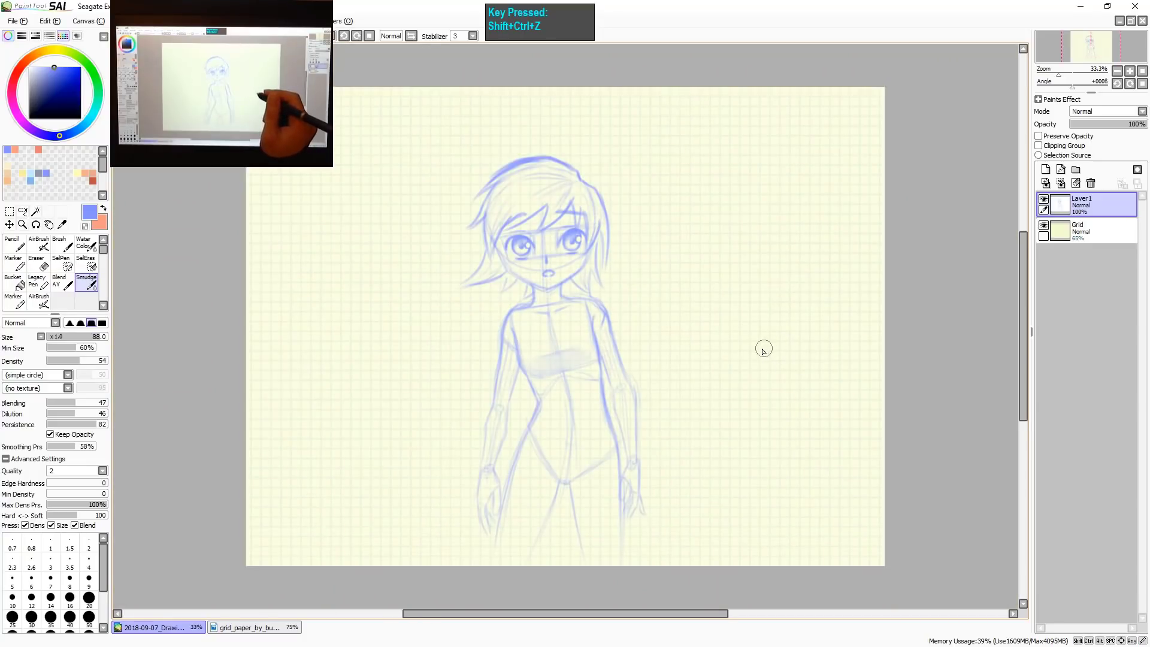
# Darken the left-hand hip outline below the waist with the AirBrush, and lighten the excess line with the Eraser.
pyautogui.press('a')
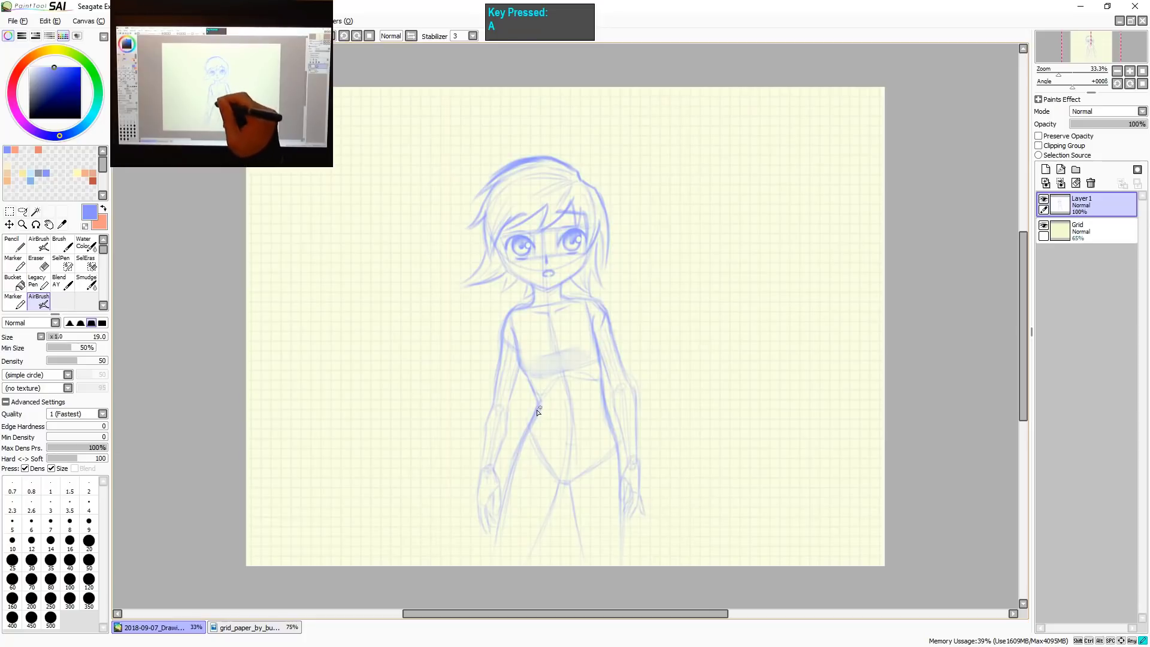
pyautogui.moveTo(538, 412)
pyautogui.mouseDown()
pyautogui.moveTo(510, 467)
pyautogui.moveTo(537, 407)
pyautogui.moveTo(521, 444)
pyautogui.mouseUp()
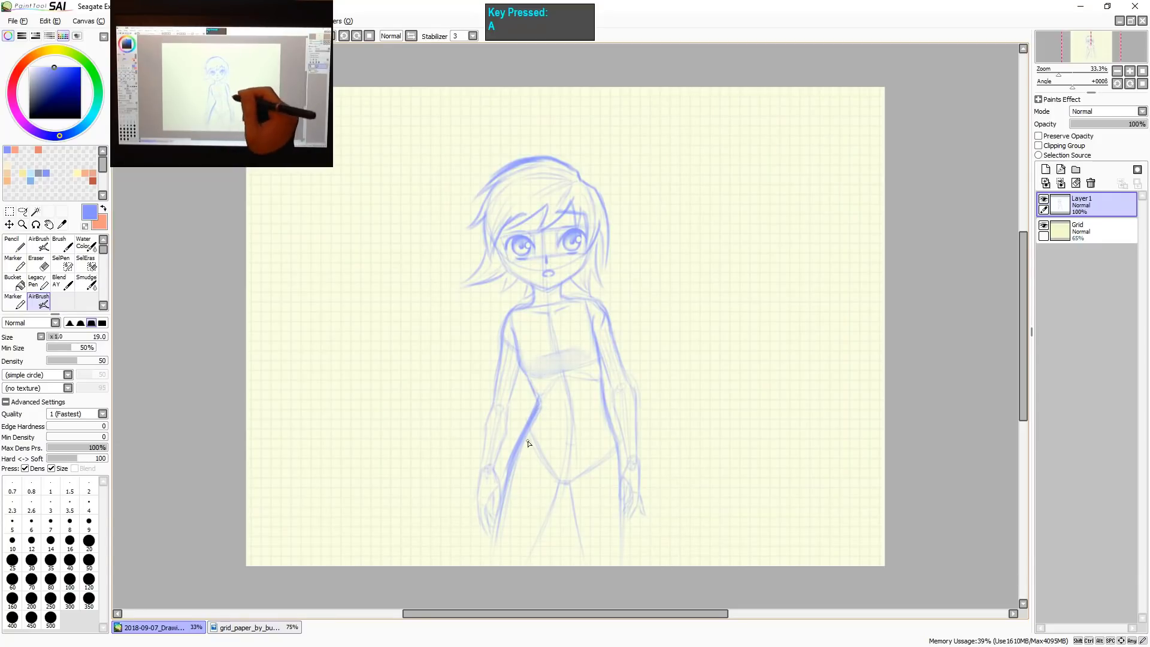
pyautogui.press('e')
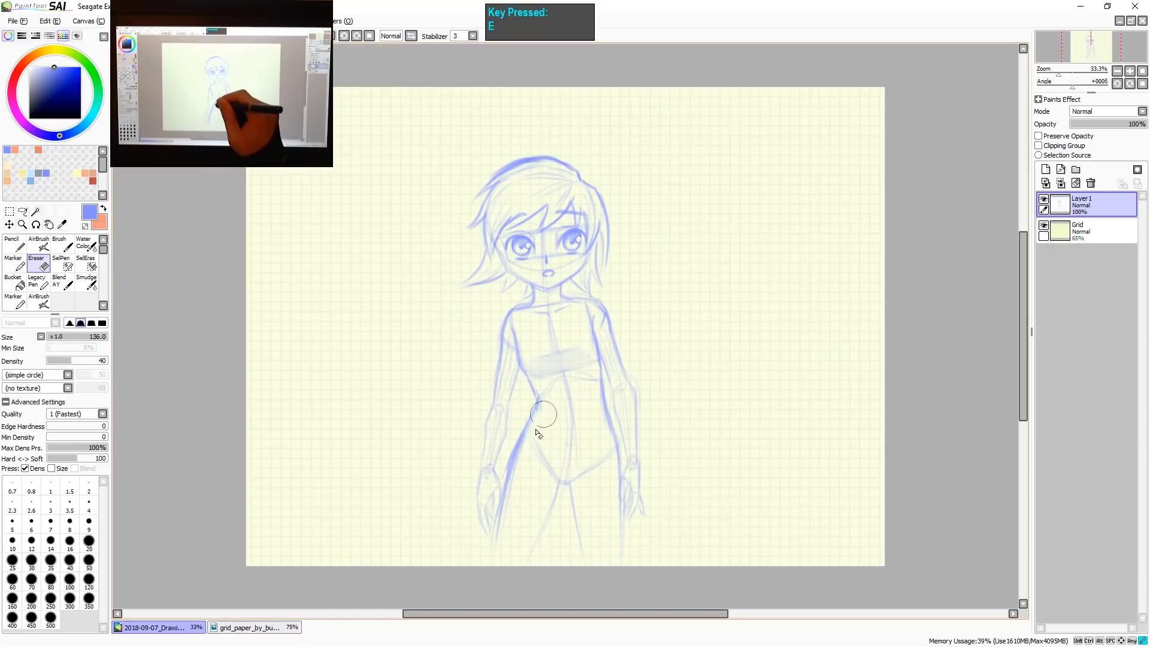
pyautogui.moveTo(535, 419); pyautogui.dragTo(514, 477)
# Redraw the left-hand outline from waist to thigh with the AirBrush and strengthen the lines of both thighs.
pyautogui.press('a')
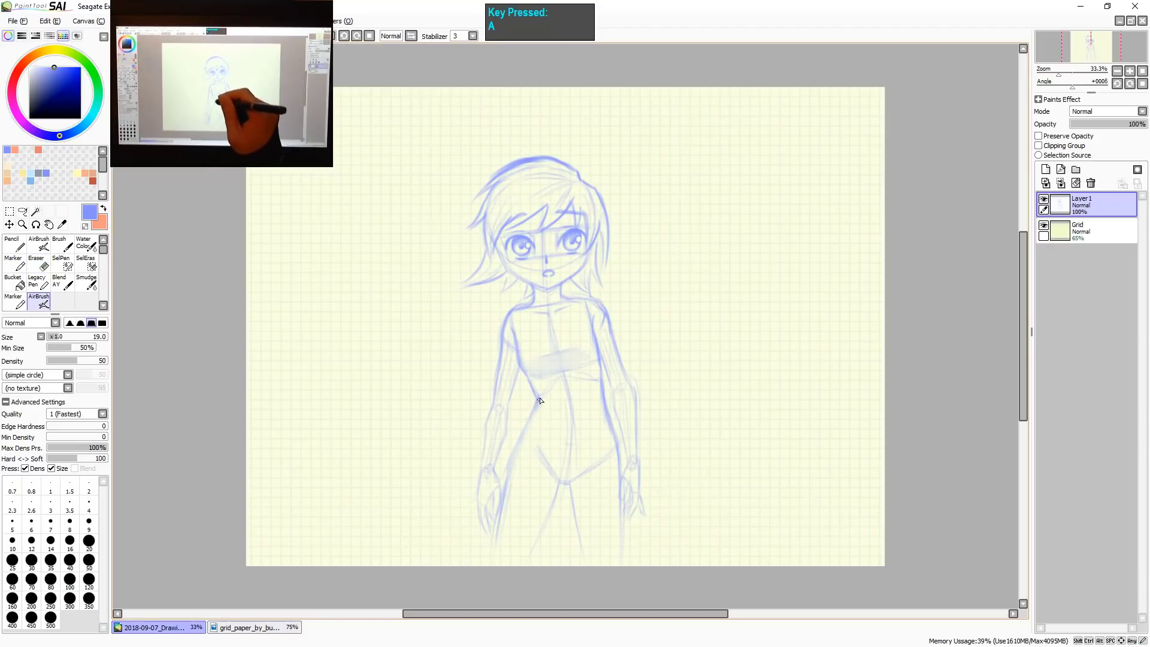
pyautogui.moveTo(538, 403); pyautogui.dragTo(507, 478)
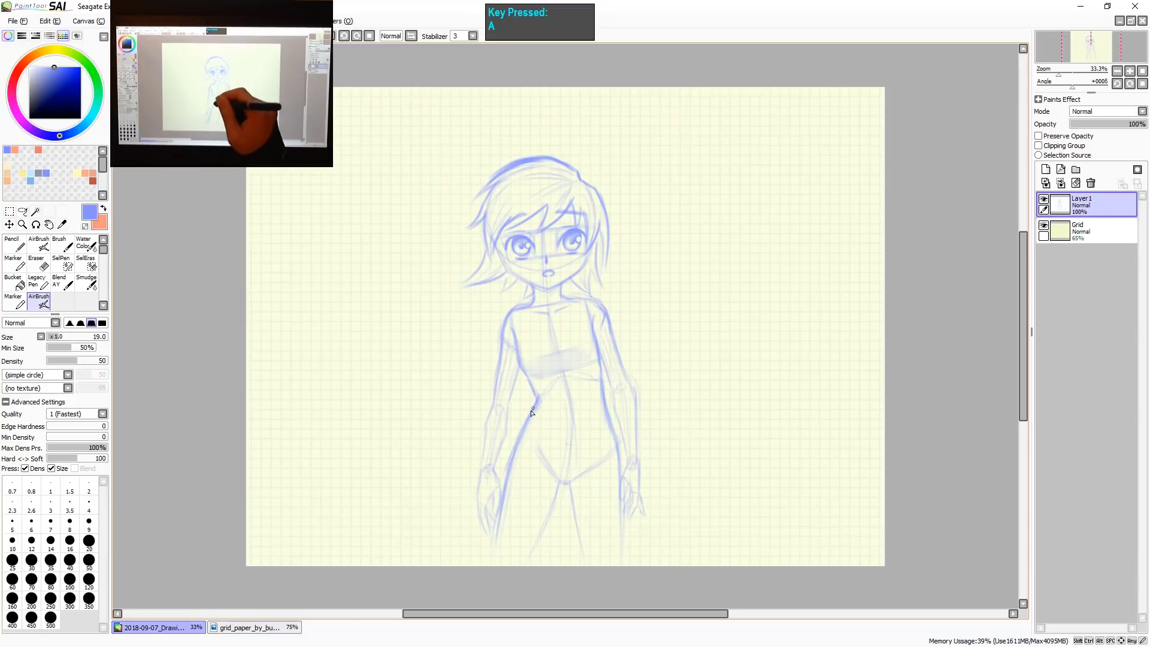
pyautogui.moveTo(532, 412); pyautogui.dragTo(498, 536)
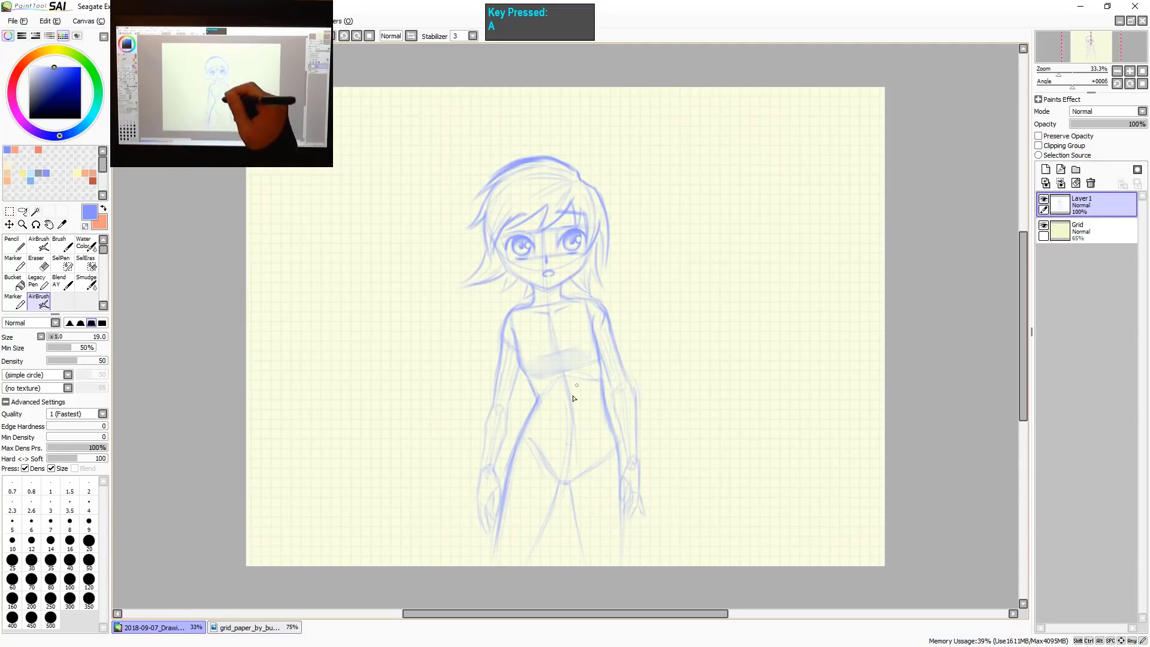
pyautogui.moveTo(551, 510); pyautogui.dragTo(531, 561)
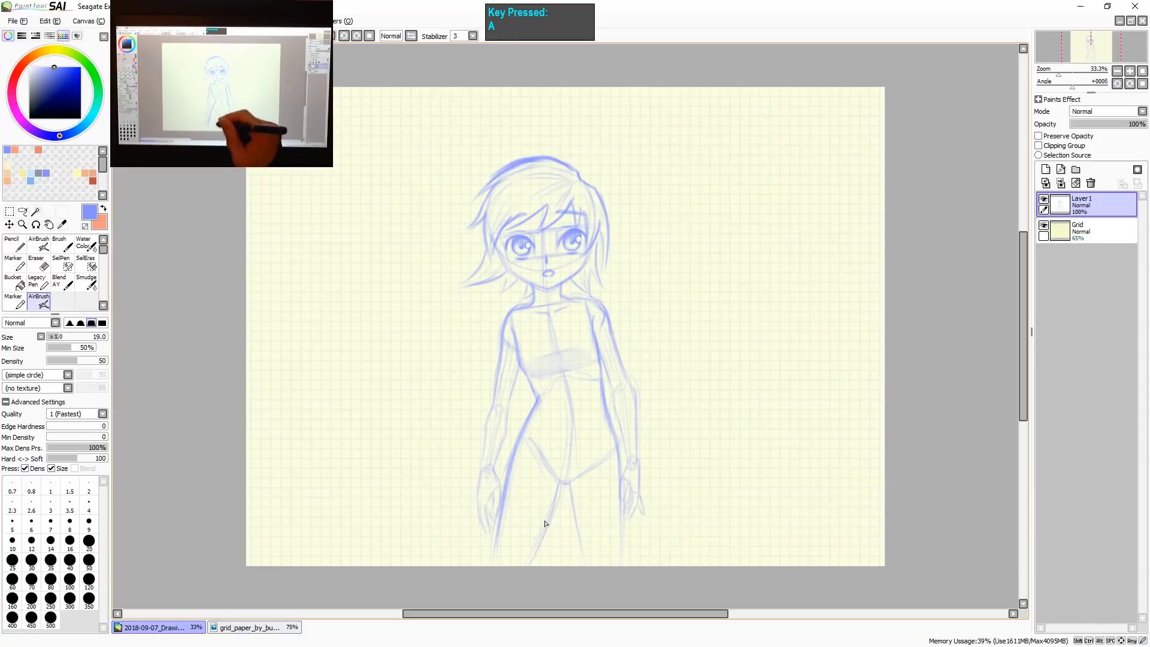
pyautogui.moveTo(623, 485); pyautogui.dragTo(608, 558)
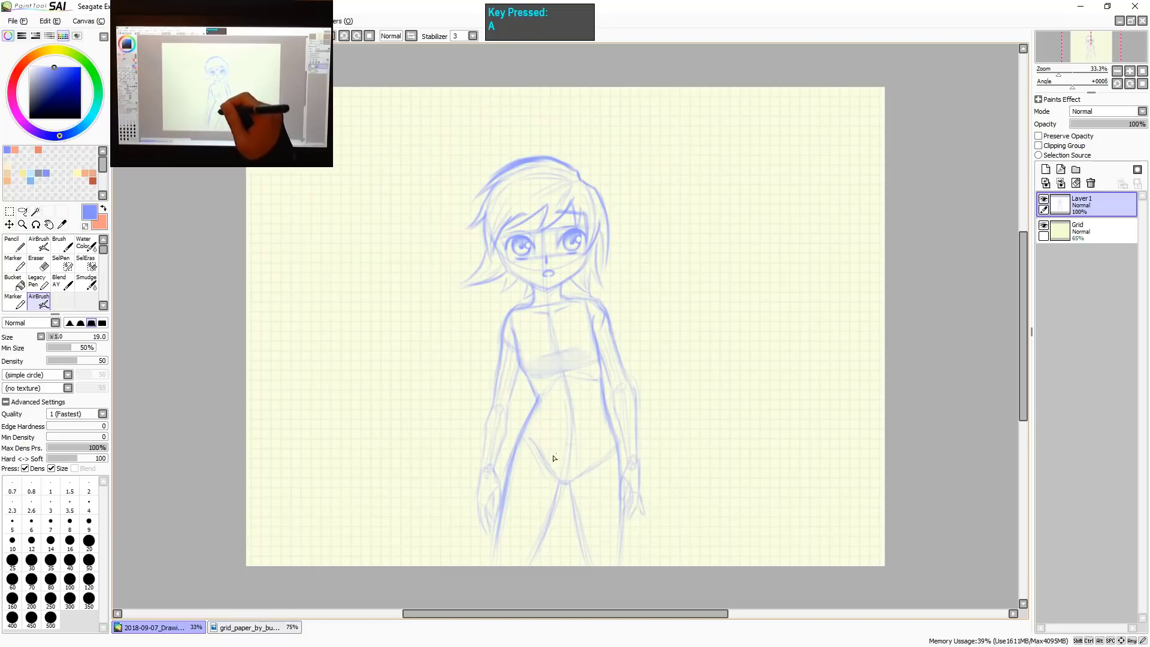
pyautogui.moveTo(541, 451)
pyautogui.mouseDown()
pyautogui.moveTo(553, 453)
pyautogui.moveTo(542, 321)
pyautogui.mouseUp()
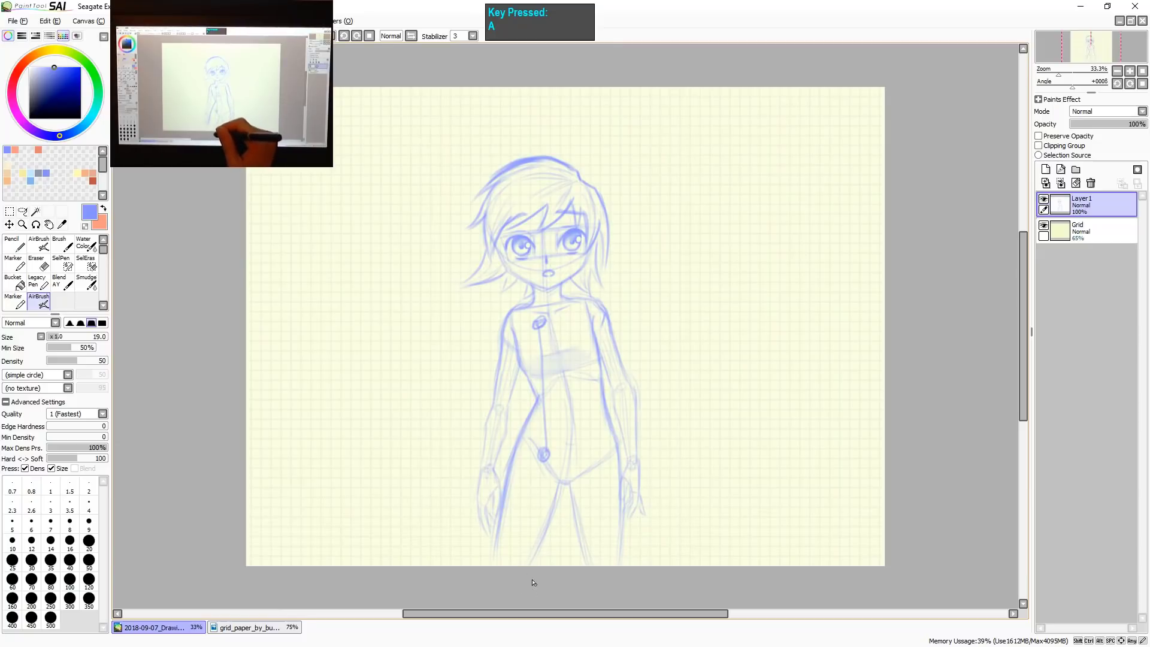
pyautogui.press('space')
pyautogui.moveTo(543, 584); pyautogui.dragTo(545, 511)
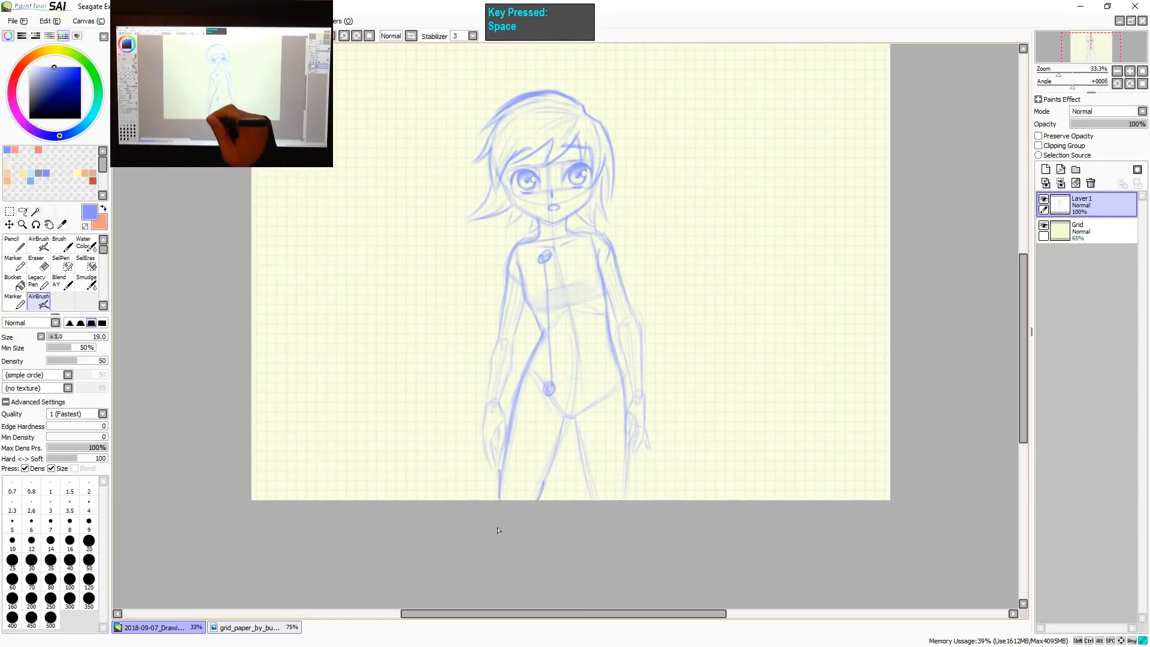
pyautogui.hotkey('ctrl', 'z')
pyautogui.hotkey('ctrl', 'z')
pyautogui.hotkey('ctrl', 'z')
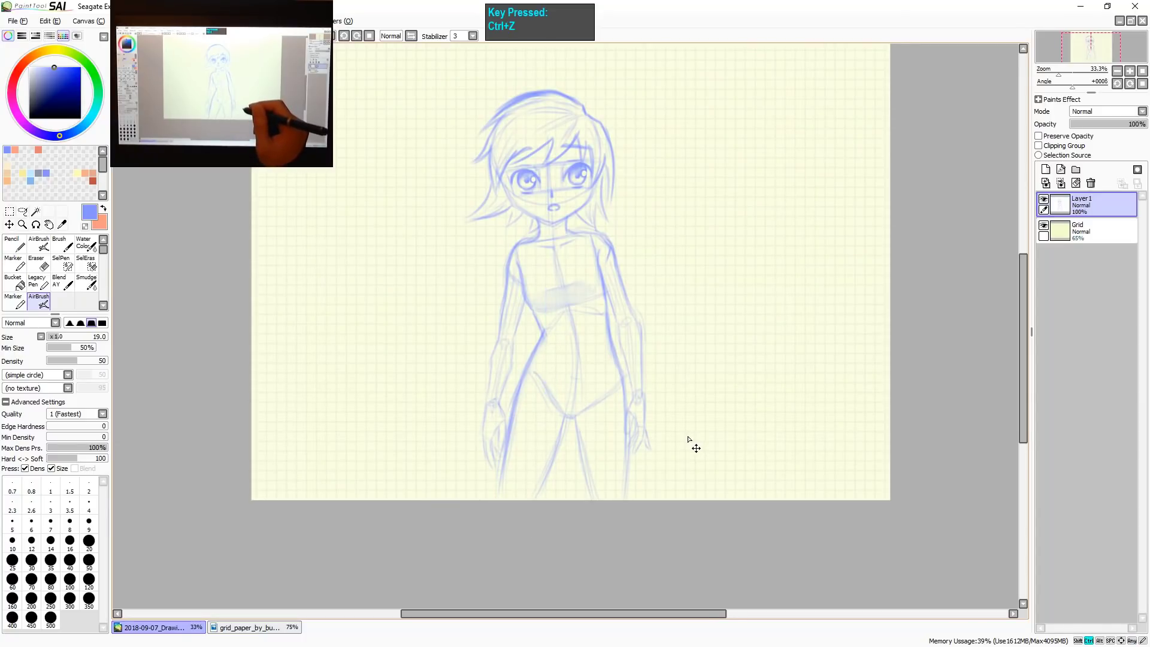
pyautogui.hotkey('shift', 'ctrl', 'z')
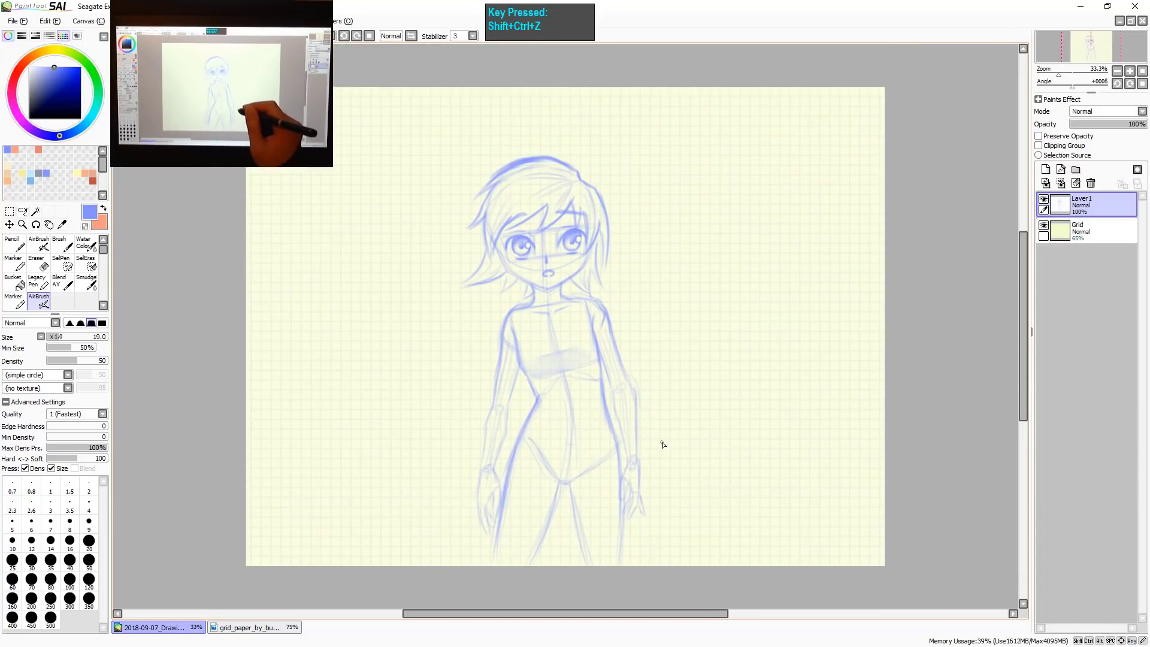
# Erase the right-hand arm between shoulder and wrist and redraw it slimmer and closer to the torso with the AirBrush.
pyautogui.press('space')
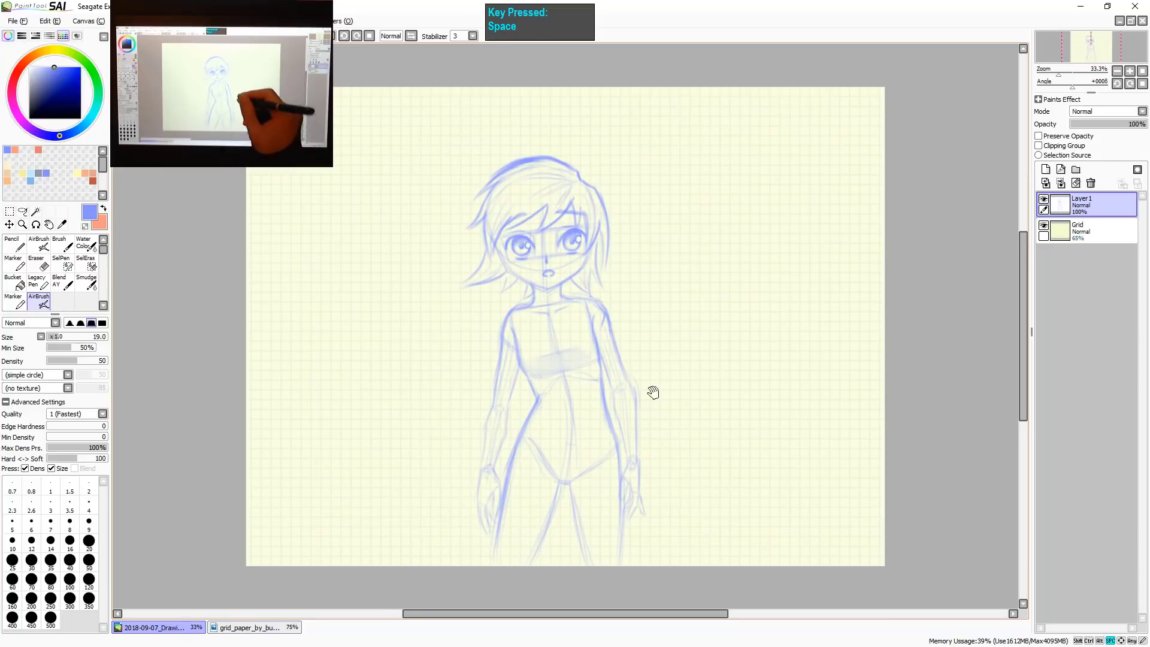
pyautogui.moveTo(671, 333); pyautogui.dragTo(685, 304)
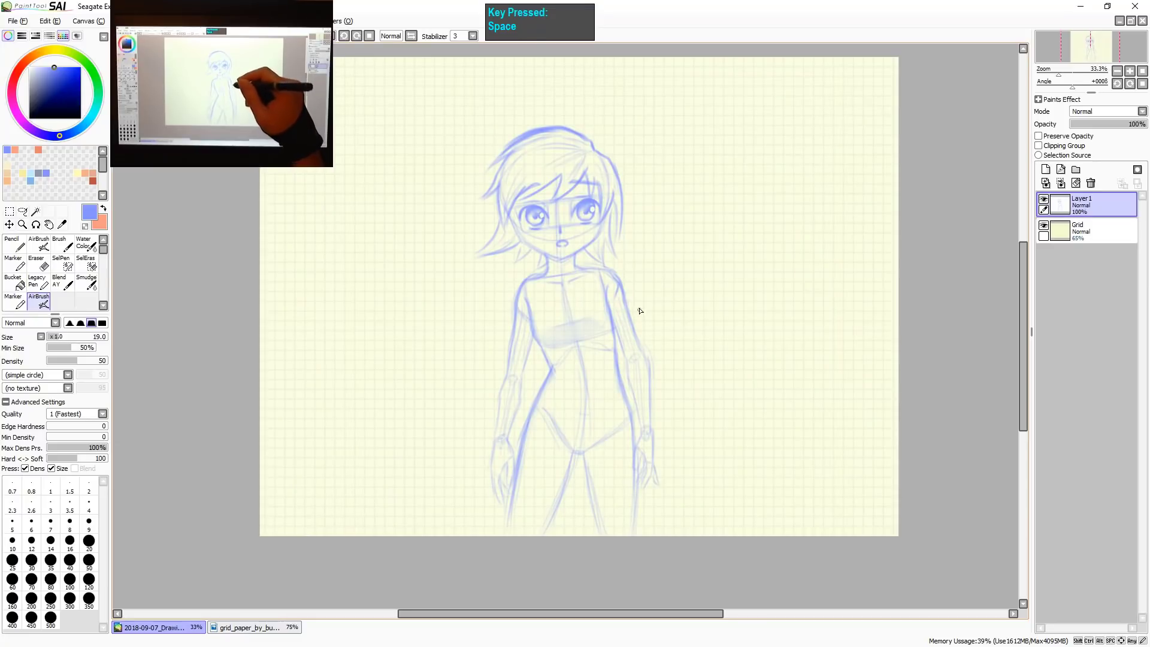
pyautogui.press('e')
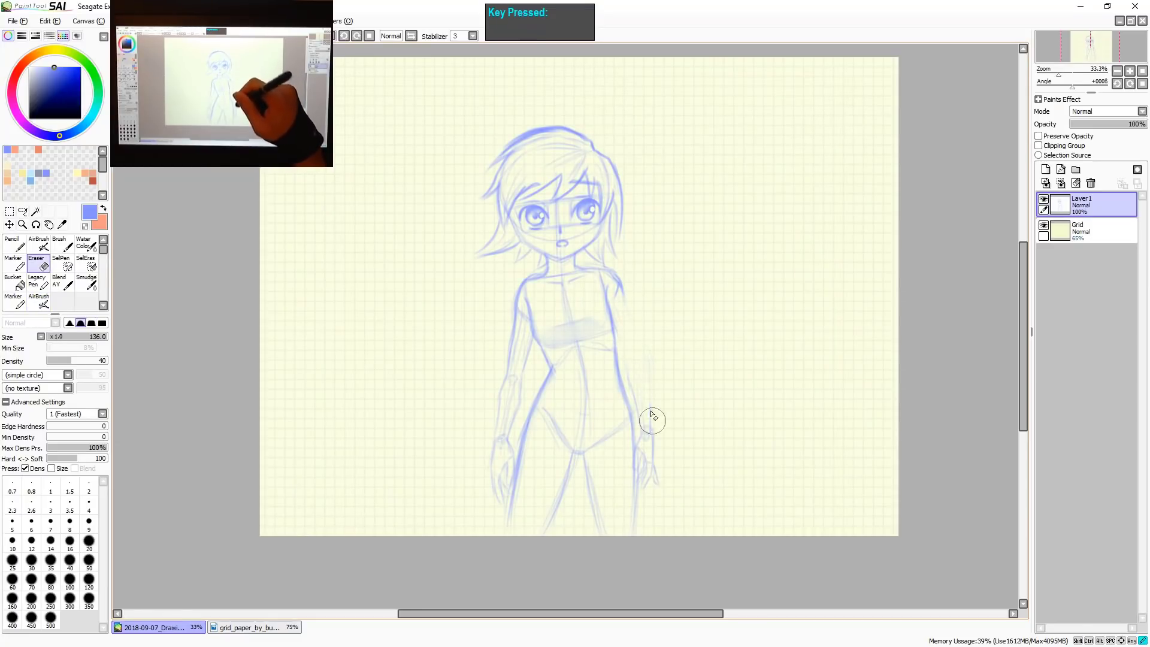
pyautogui.moveTo(653, 421)
pyautogui.mouseDown()
pyautogui.moveTo(639, 381)
pyautogui.moveTo(648, 416)
pyautogui.mouseUp()
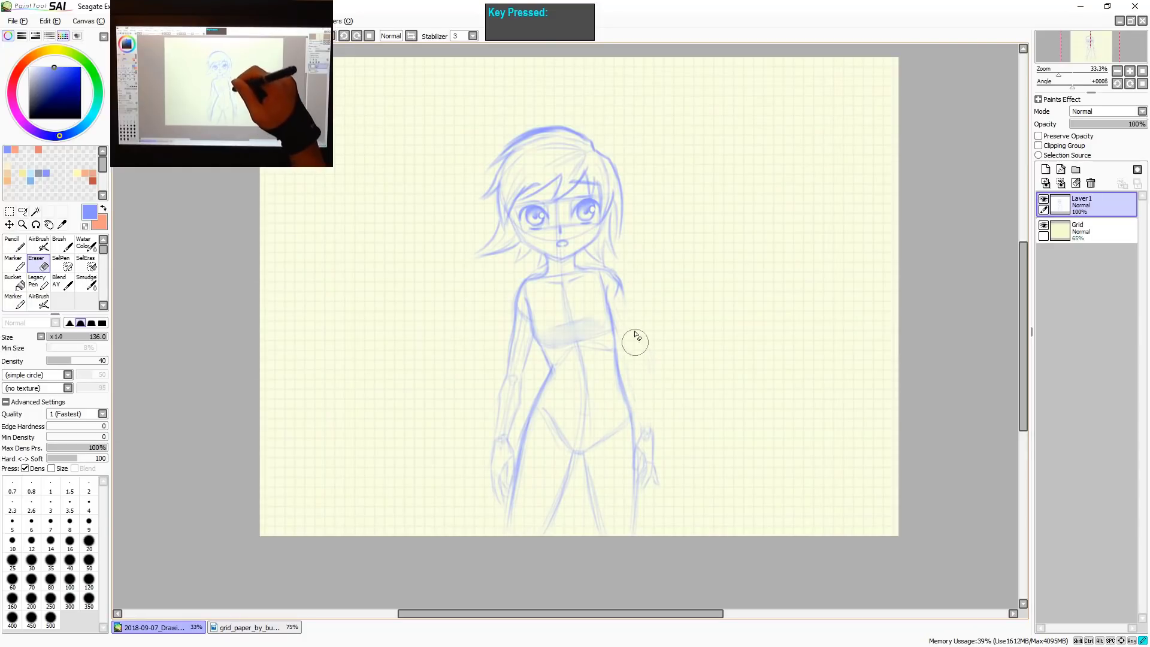
pyautogui.press('a')
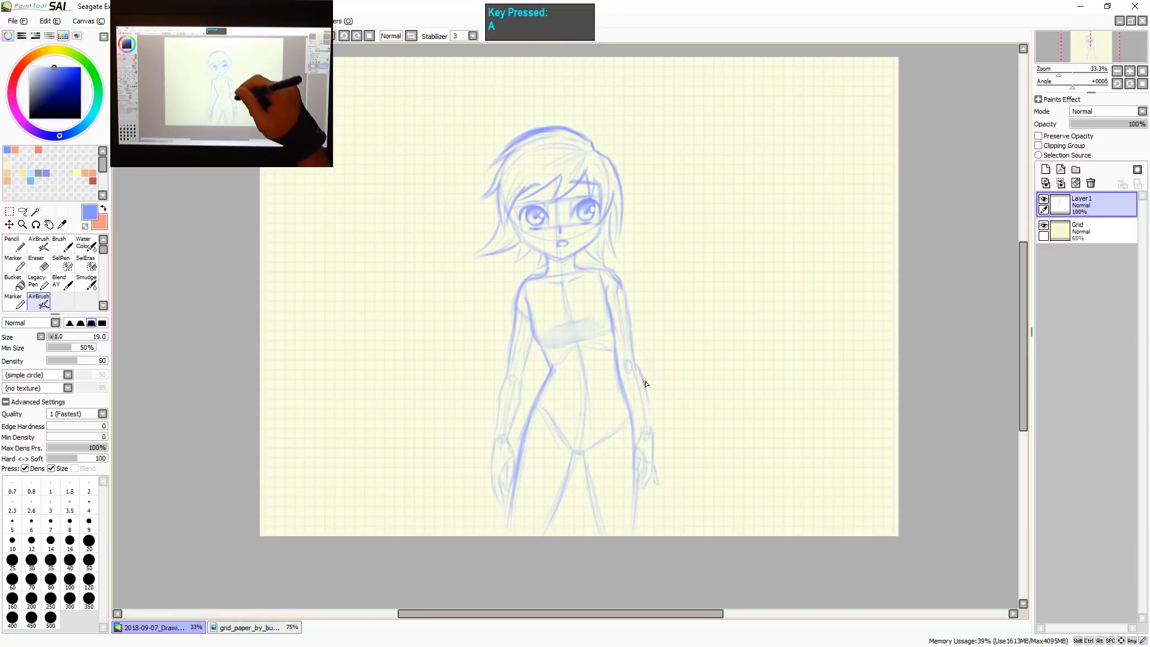
pyautogui.moveTo(645, 381); pyautogui.dragTo(652, 433)
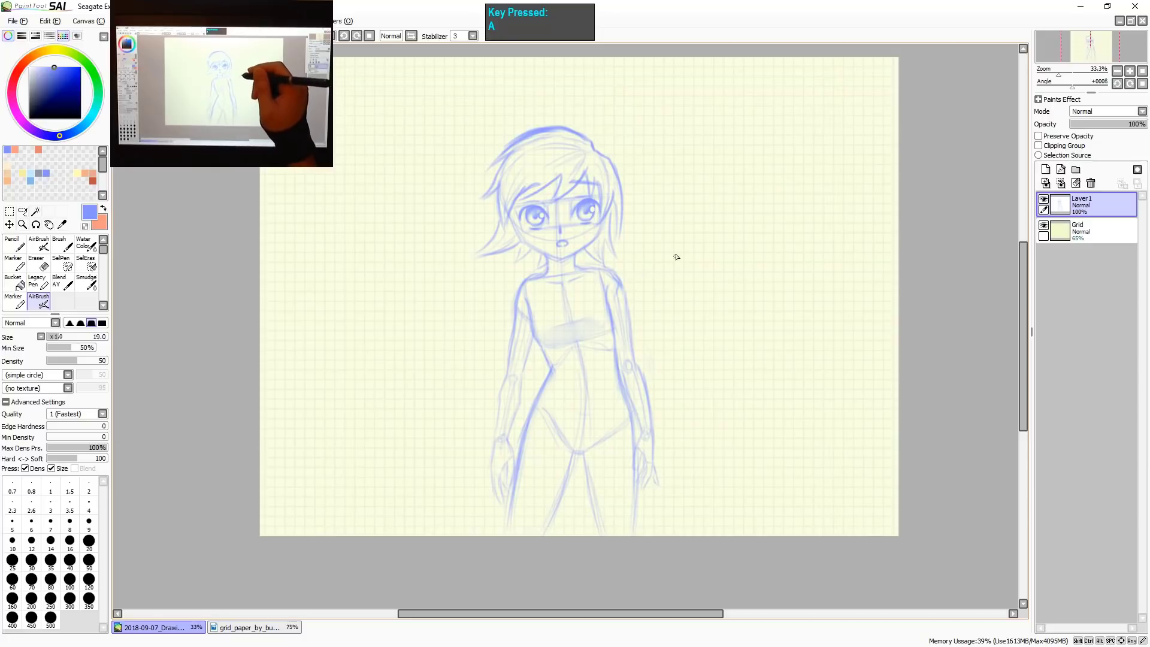
# Sketch a small curved cheek mark under each eye and strengthen the jaw contour on both sides of the face.
pyautogui.press('z')
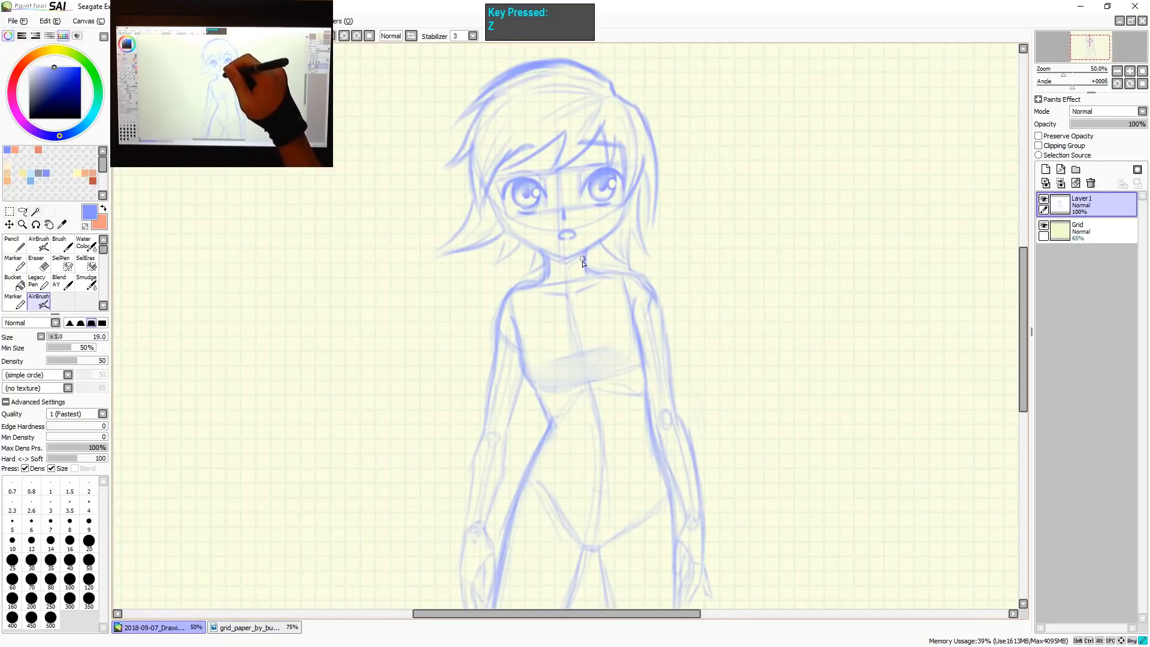
pyautogui.press('z')
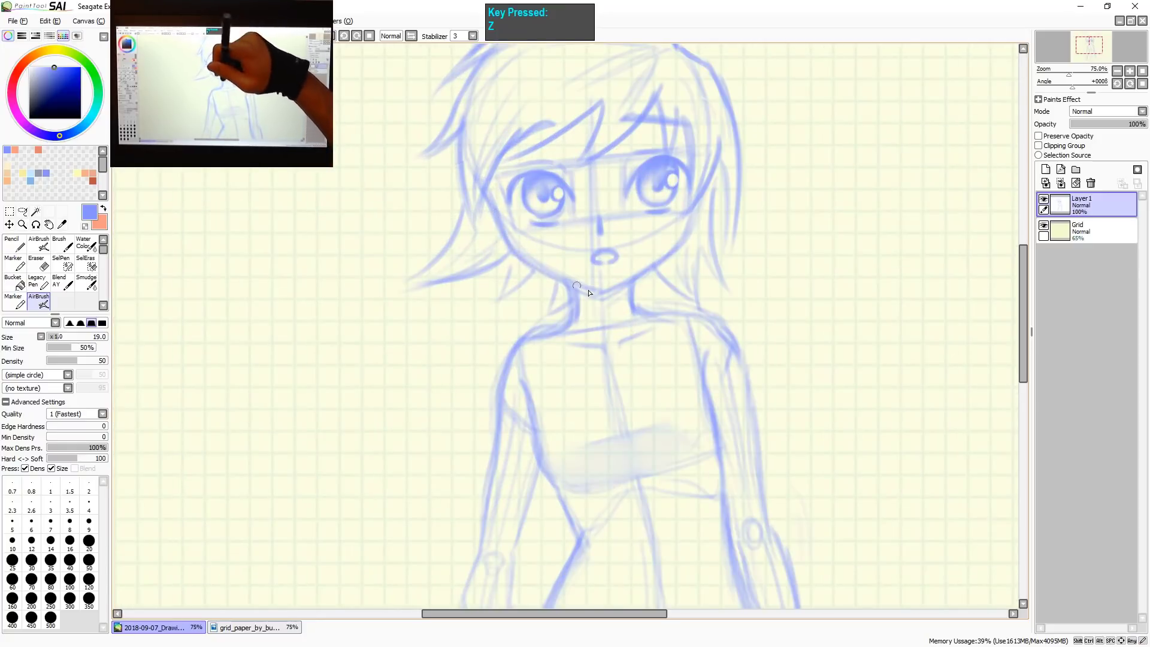
pyautogui.hotkey('ctrl', 'shift', 'z')
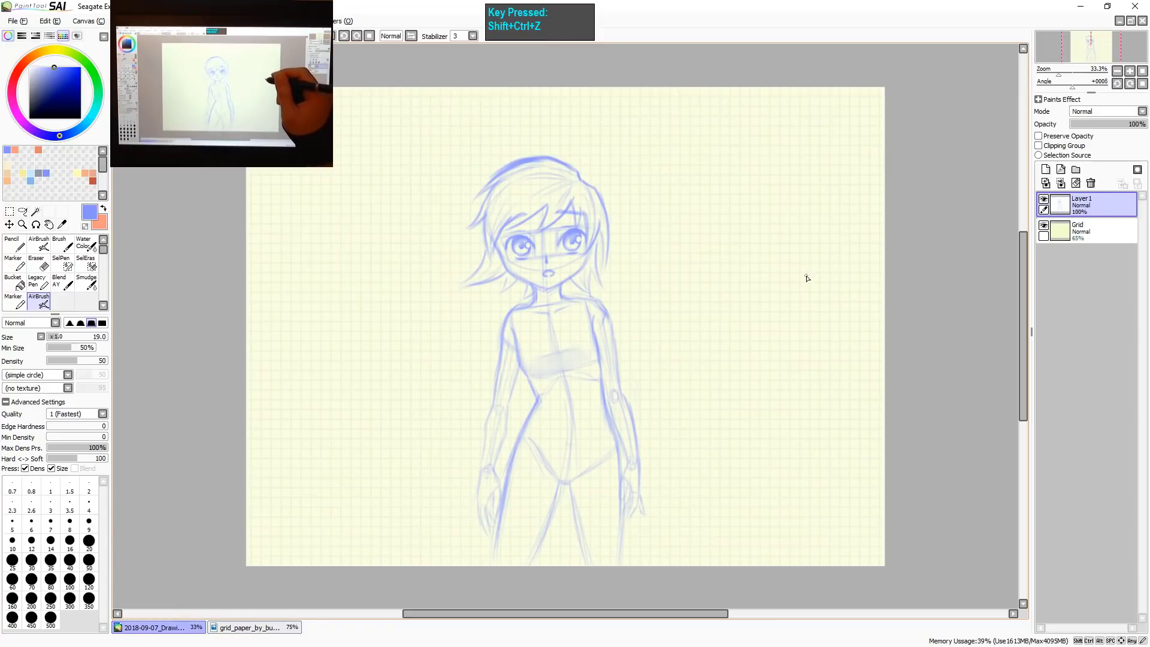
pyautogui.press('z')
pyautogui.moveTo(509, 275)
pyautogui.mouseDown()
pyautogui.moveTo(486, 293)
pyautogui.moveTo(509, 292)
pyautogui.mouseUp()
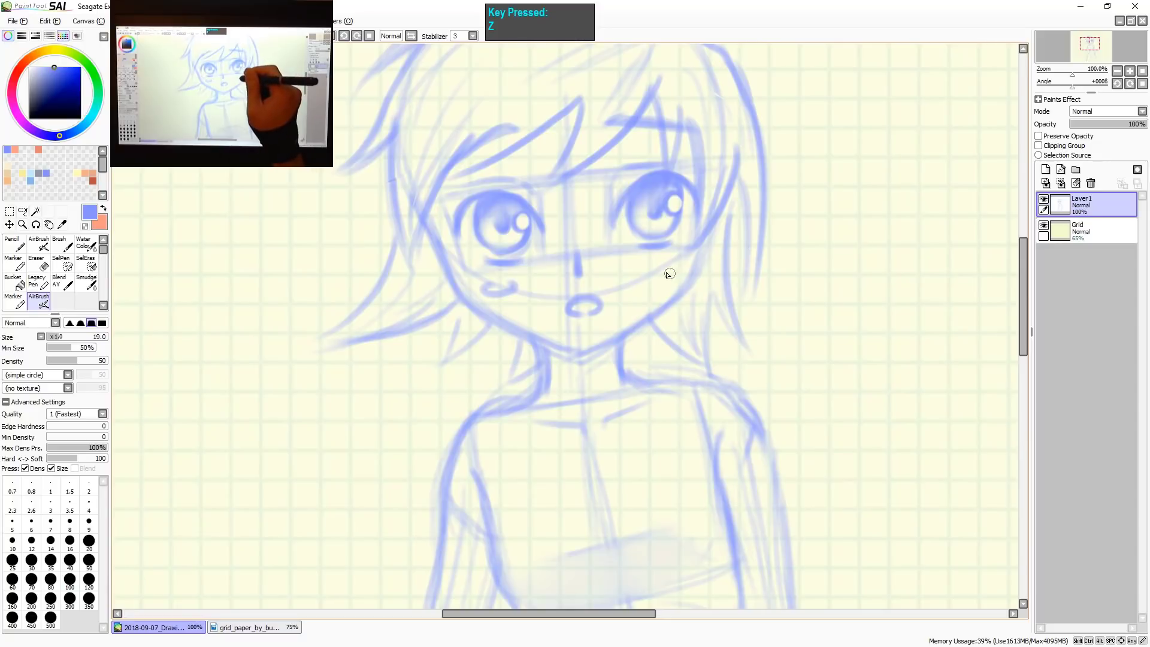
pyautogui.moveTo(668, 275)
pyautogui.mouseDown()
pyautogui.moveTo(707, 245)
pyautogui.moveTo(694, 285)
pyautogui.mouseUp()
pyautogui.moveTo(700, 240); pyautogui.dragTo(688, 277)
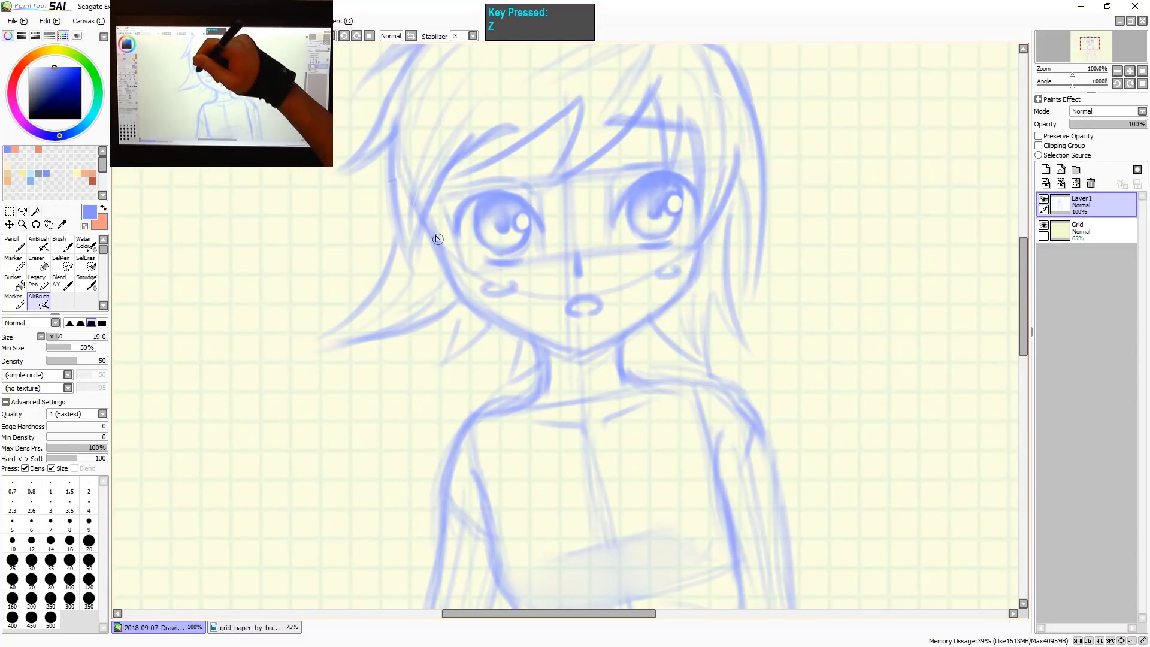
pyautogui.moveTo(433, 229); pyautogui.dragTo(459, 281)
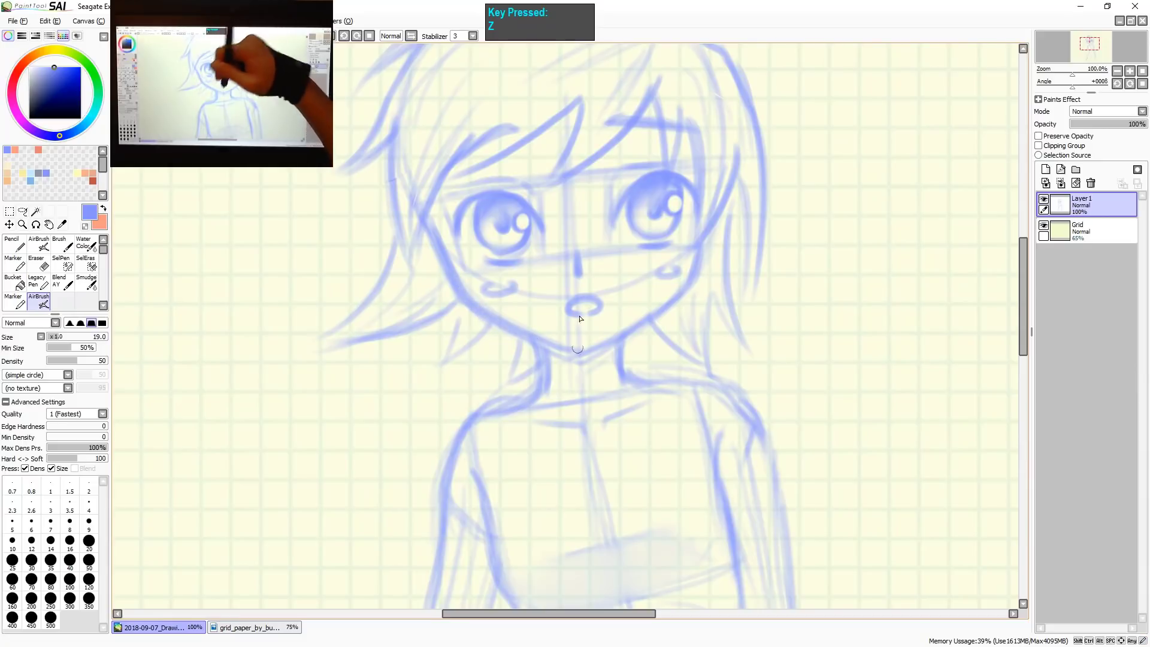
pyautogui.hotkey('ctrl', 'shift', 'z')
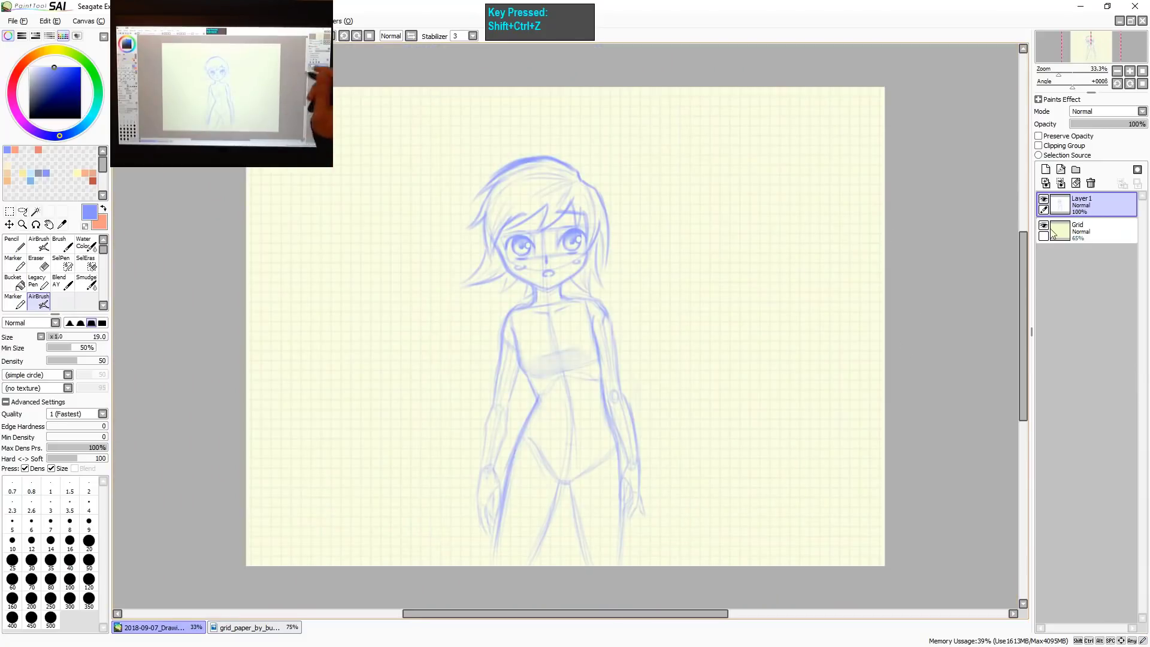
# Add a new layer above the body sketch and draw a V-shaped shirt neckline in the secondary orange colour.
pyautogui.click(1046, 169)
pyautogui.press('x')
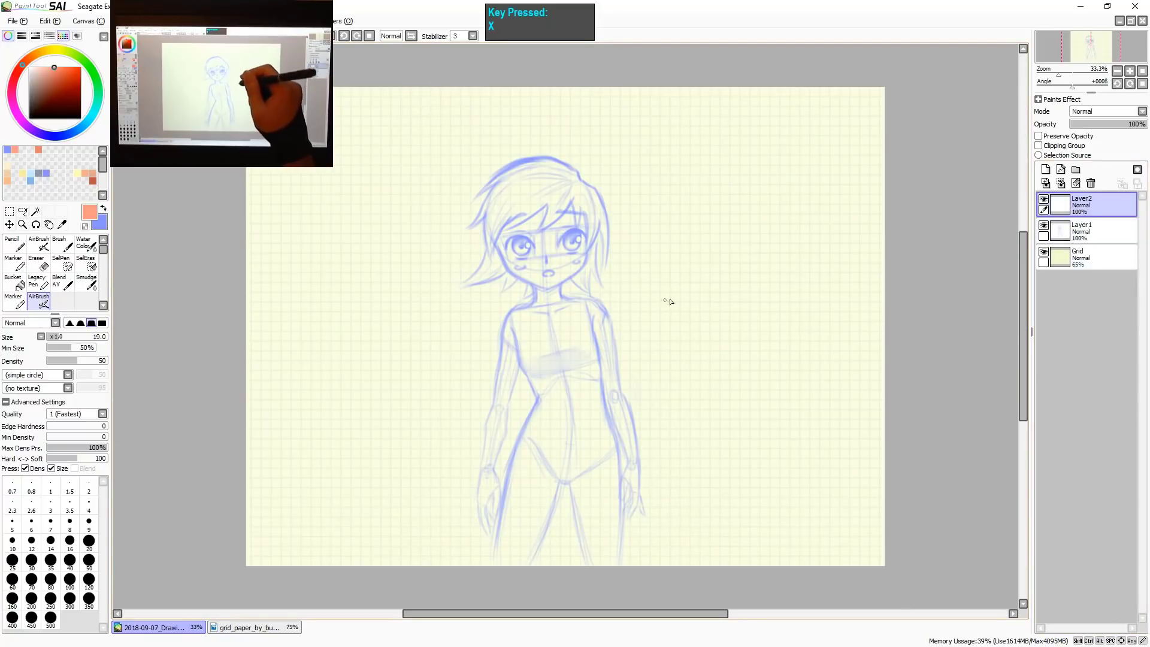
pyautogui.scroll(1, 547, 312)
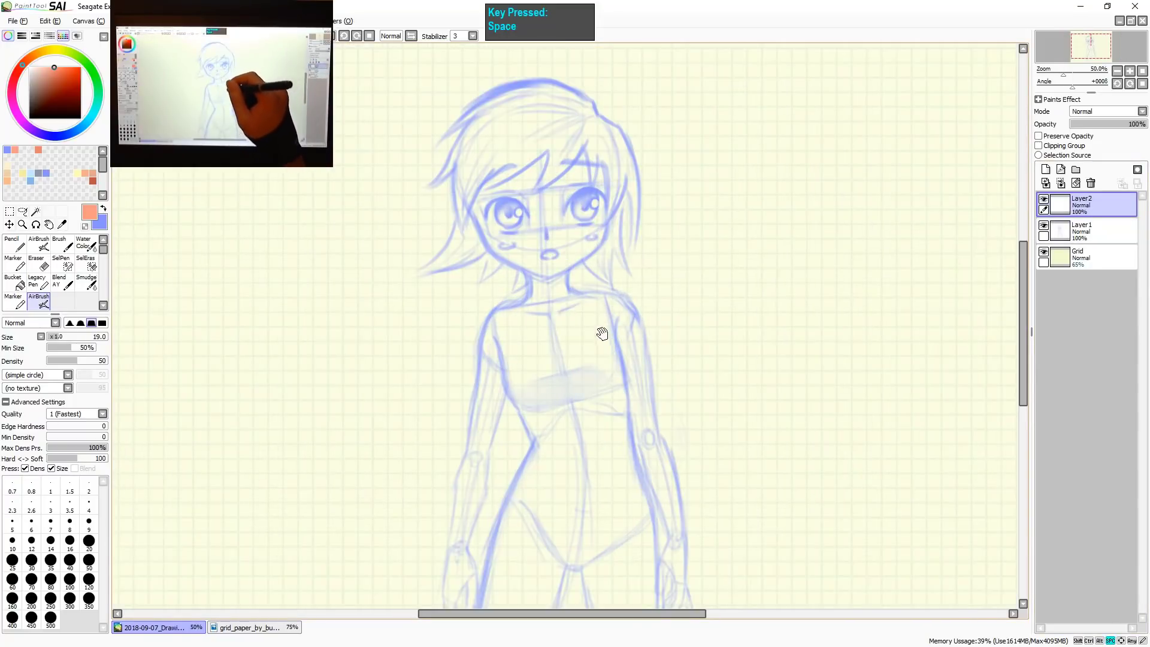
pyautogui.moveTo(598, 332); pyautogui.dragTo(591, 268)
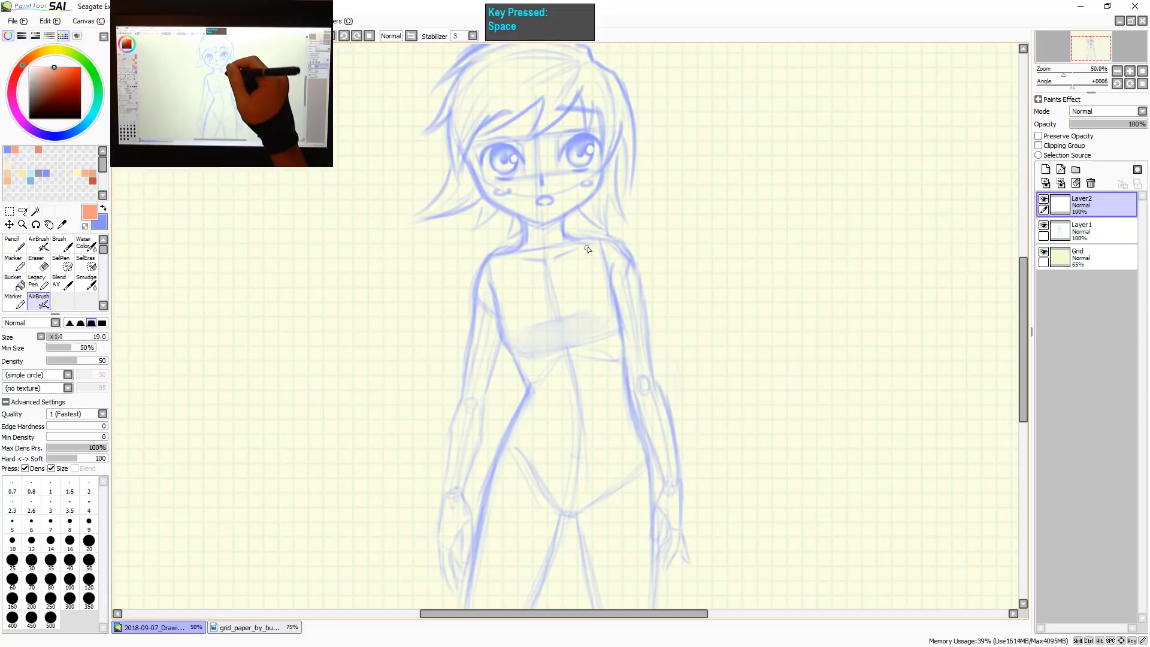
pyautogui.moveTo(587, 242)
pyautogui.mouseDown()
pyautogui.moveTo(547, 308)
pyautogui.moveTo(584, 245)
pyautogui.moveTo(560, 304)
pyautogui.mouseUp()
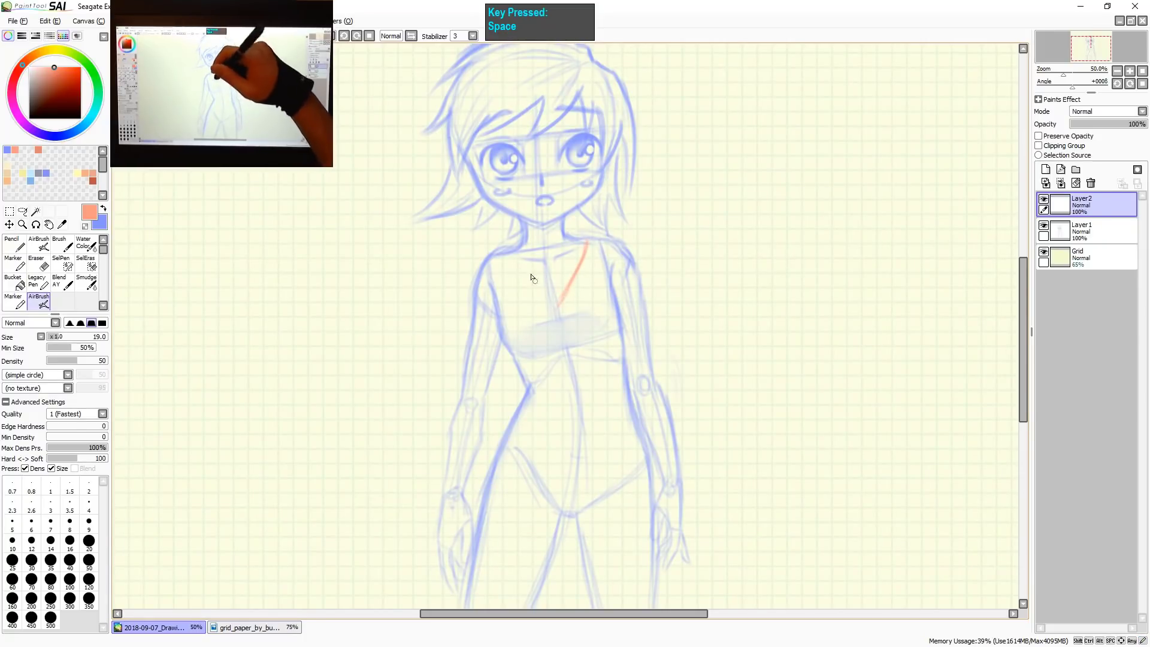
pyautogui.moveTo(507, 251); pyautogui.dragTo(557, 305)
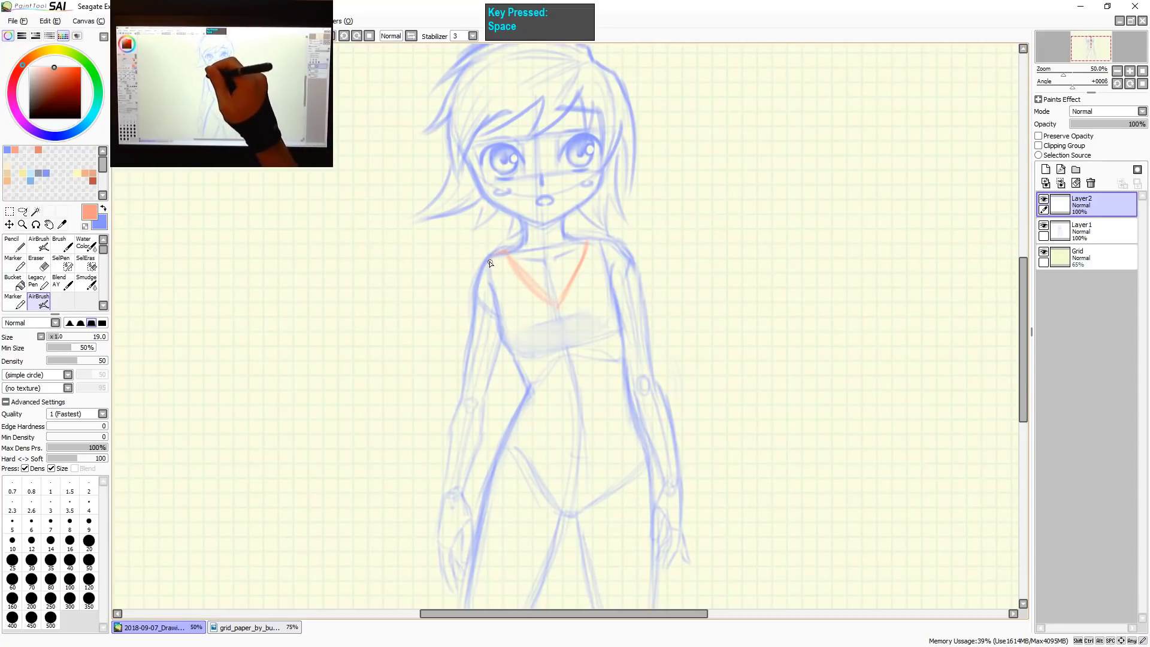
# Draw flared short sleeves over both shoulders in orange, each closed with a hem across the upper arm.
pyautogui.moveTo(491, 256)
pyautogui.mouseDown()
pyautogui.moveTo(468, 304)
pyautogui.moveTo(494, 322)
pyautogui.mouseUp()
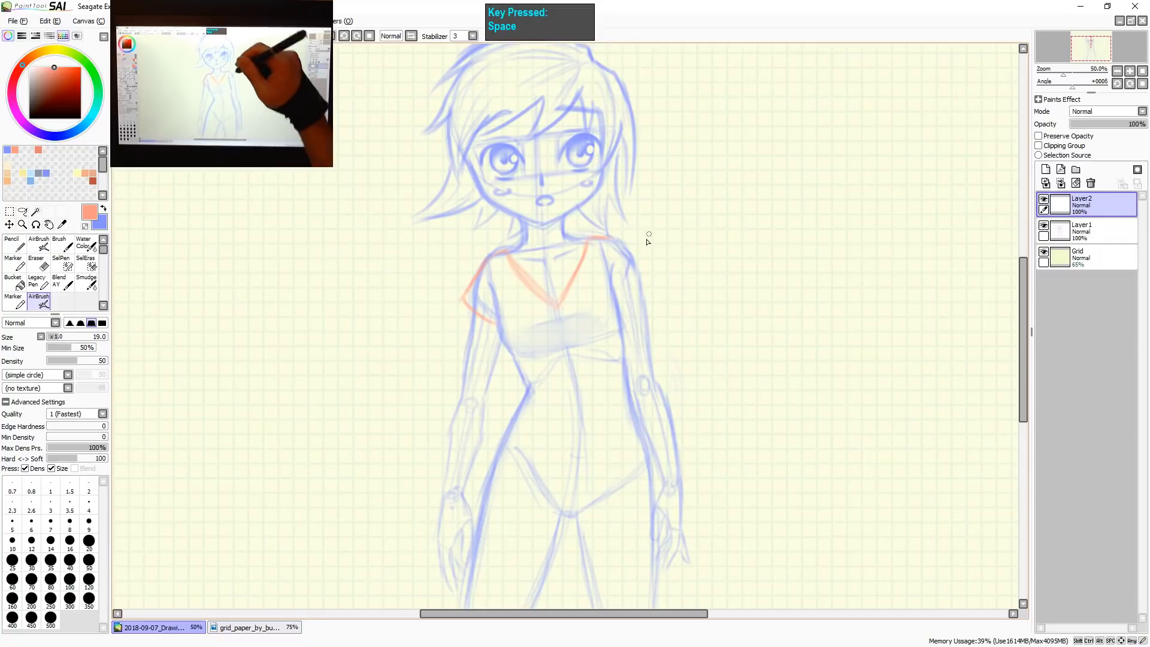
pyautogui.moveTo(621, 244); pyautogui.dragTo(652, 281)
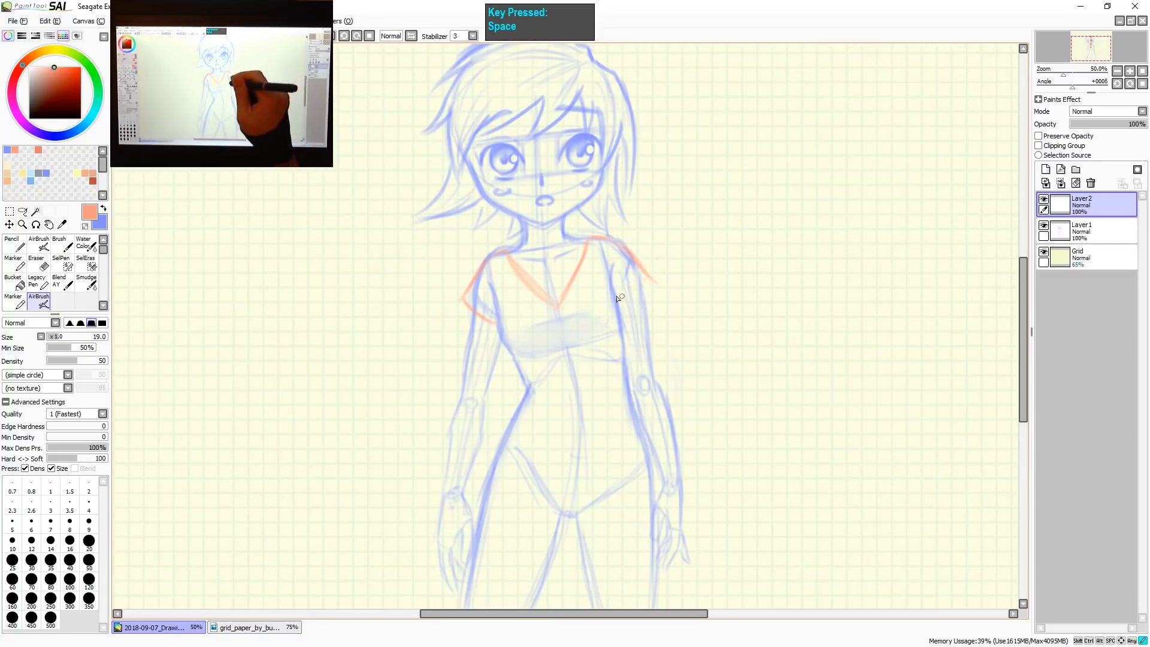
pyautogui.moveTo(623, 295); pyautogui.dragTo(646, 280)
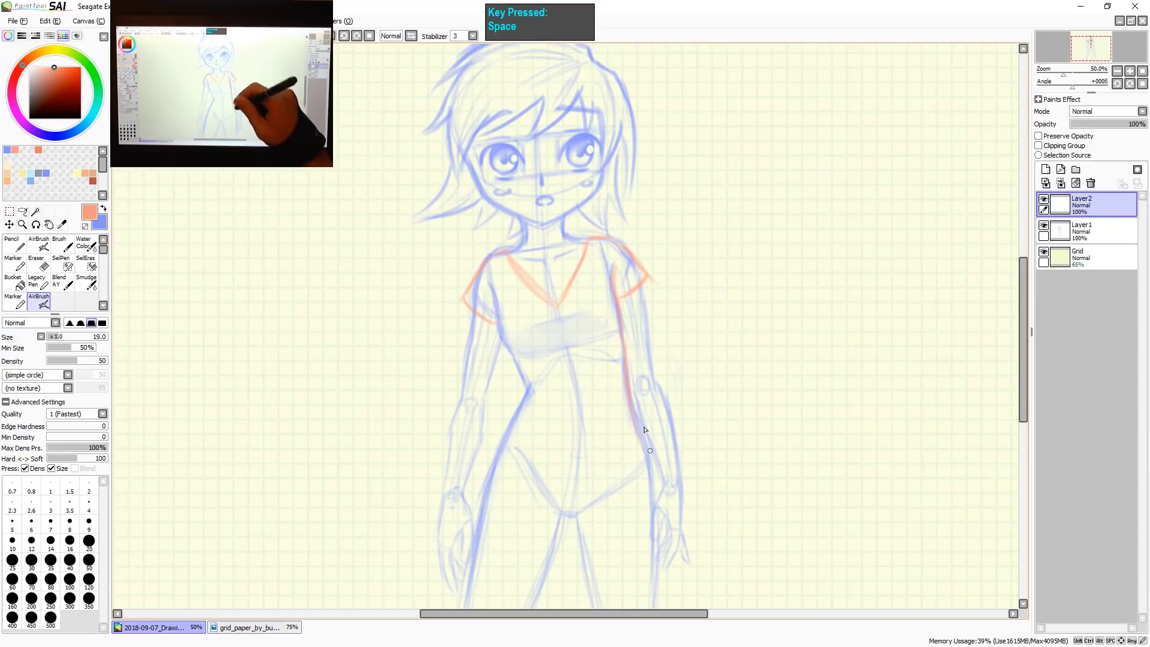
# Outline the shirt's fitted sides and slanted hip-level hem in orange, with short creases at the waist.
pyautogui.moveTo(638, 413); pyautogui.dragTo(650, 466)
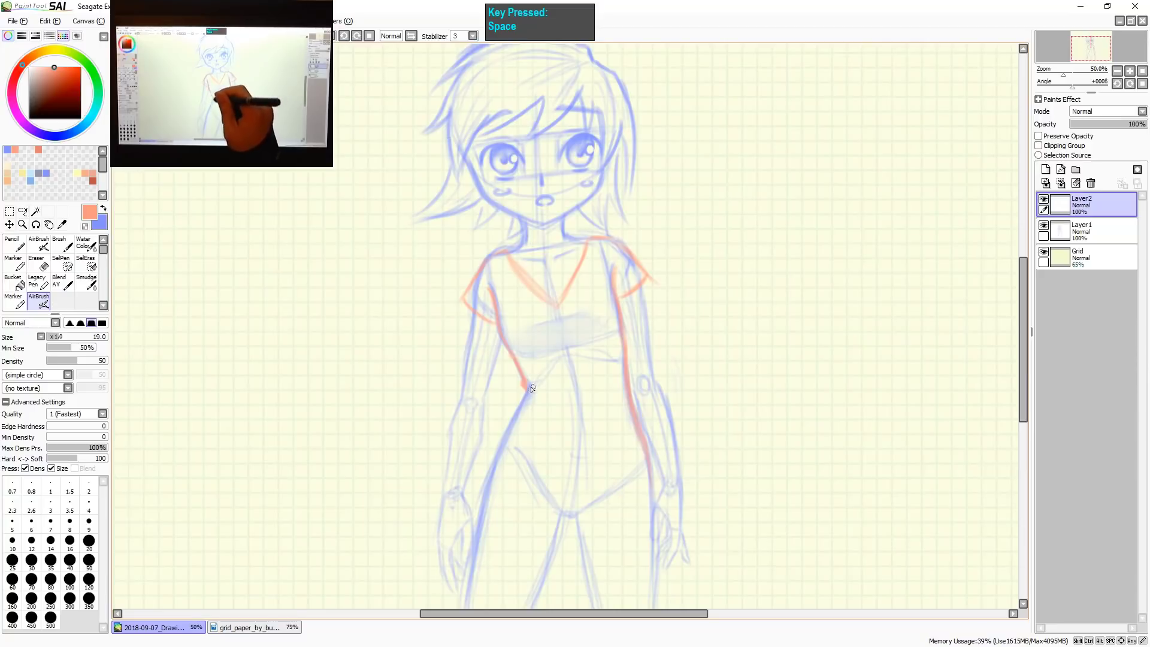
pyautogui.moveTo(527, 389); pyautogui.dragTo(503, 449)
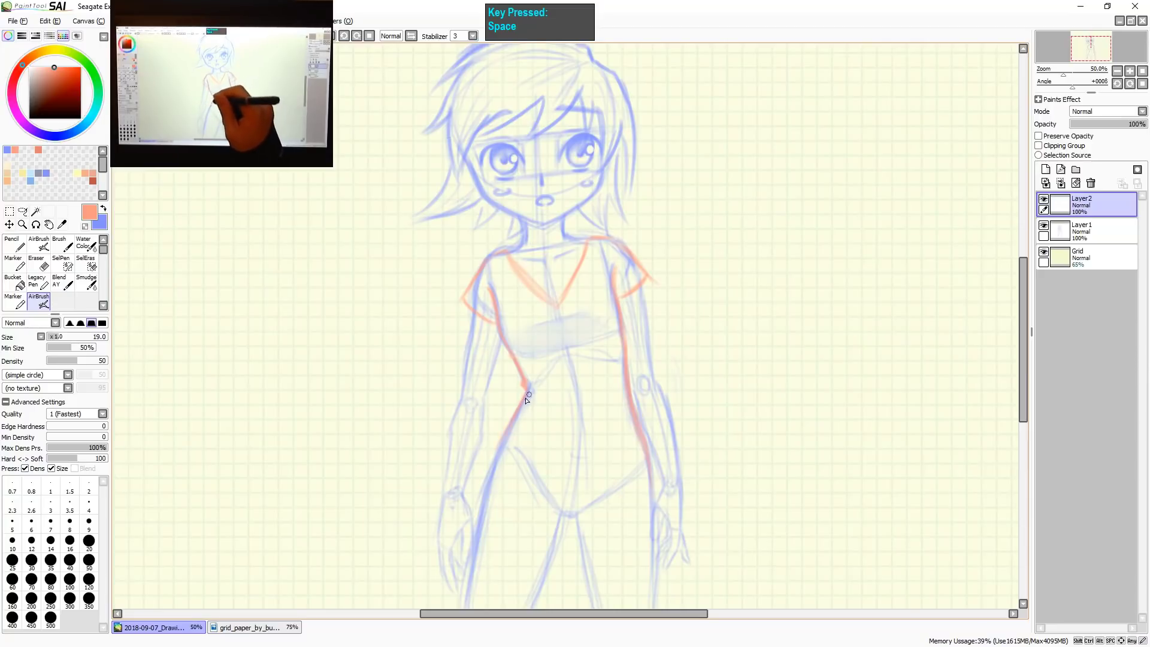
pyautogui.moveTo(500, 444); pyautogui.dragTo(488, 473)
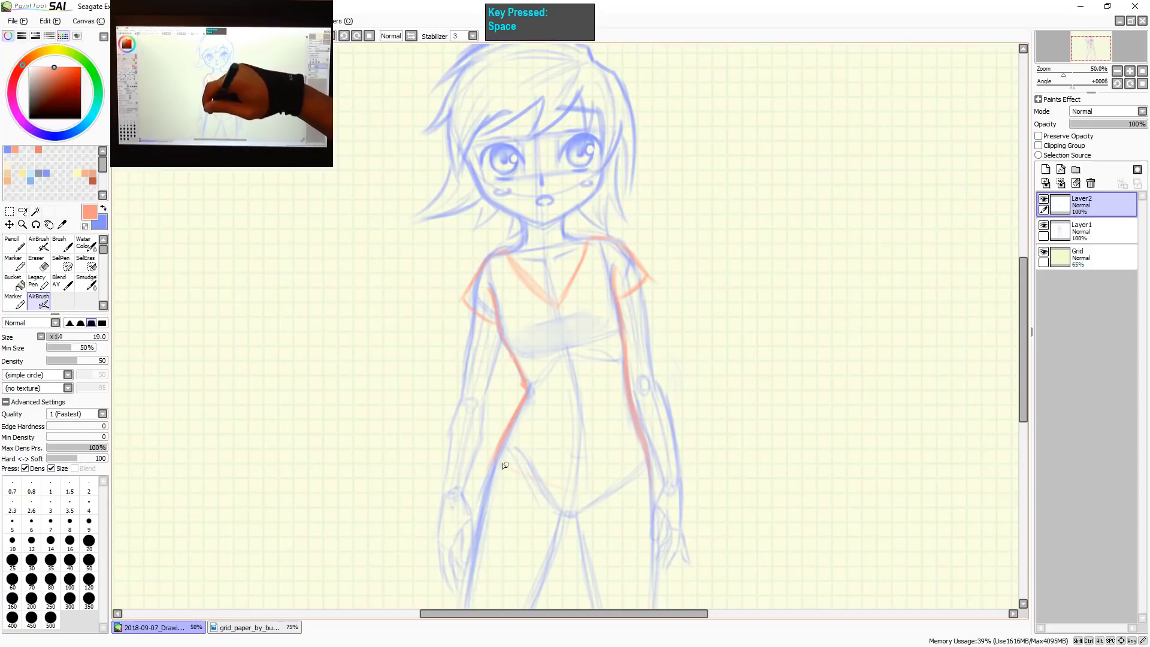
pyautogui.moveTo(500, 461)
pyautogui.mouseDown()
pyautogui.moveTo(590, 502)
pyautogui.moveTo(651, 513)
pyautogui.mouseUp()
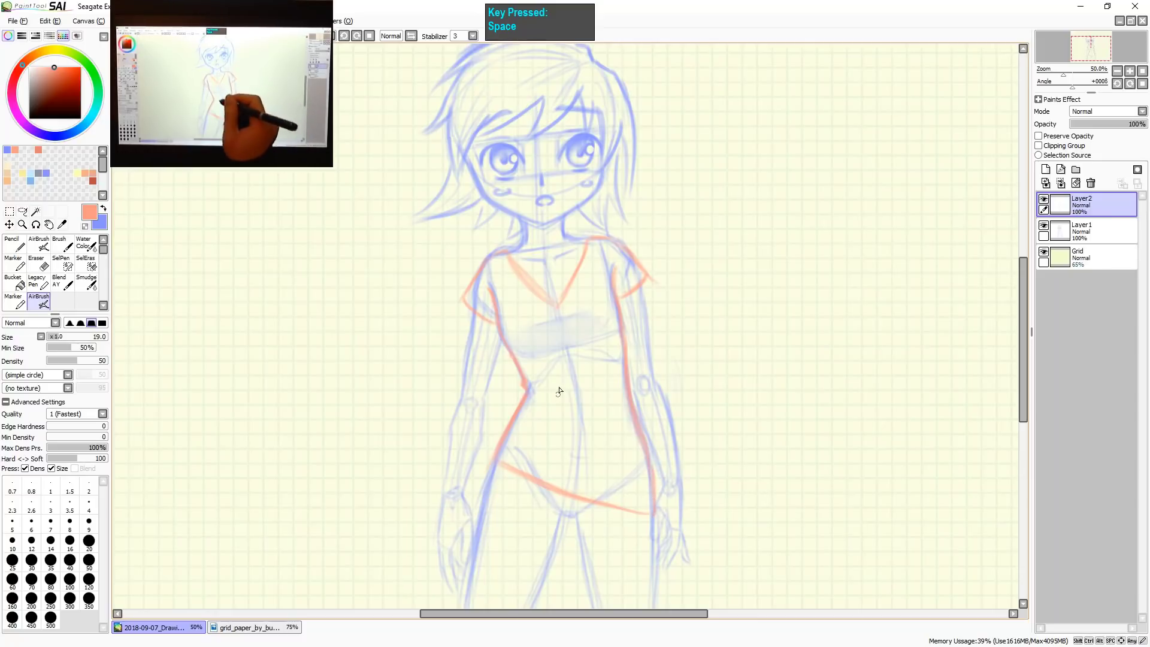
pyautogui.moveTo(534, 381); pyautogui.dragTo(560, 380)
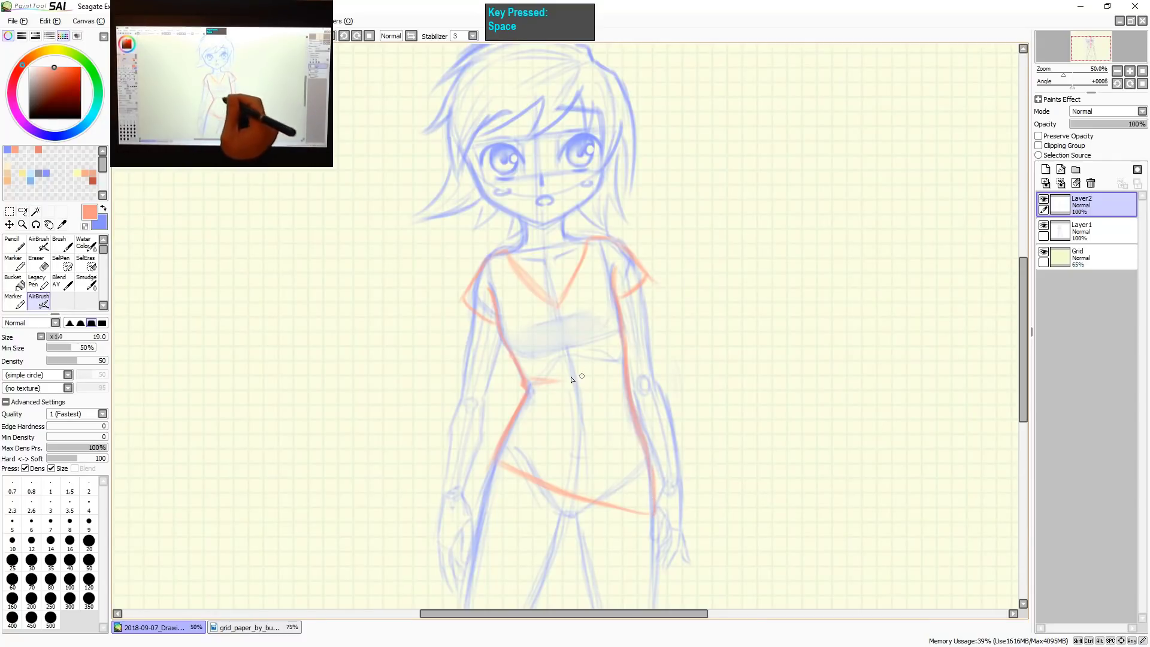
pyautogui.hotkey('ctrl', 'z')
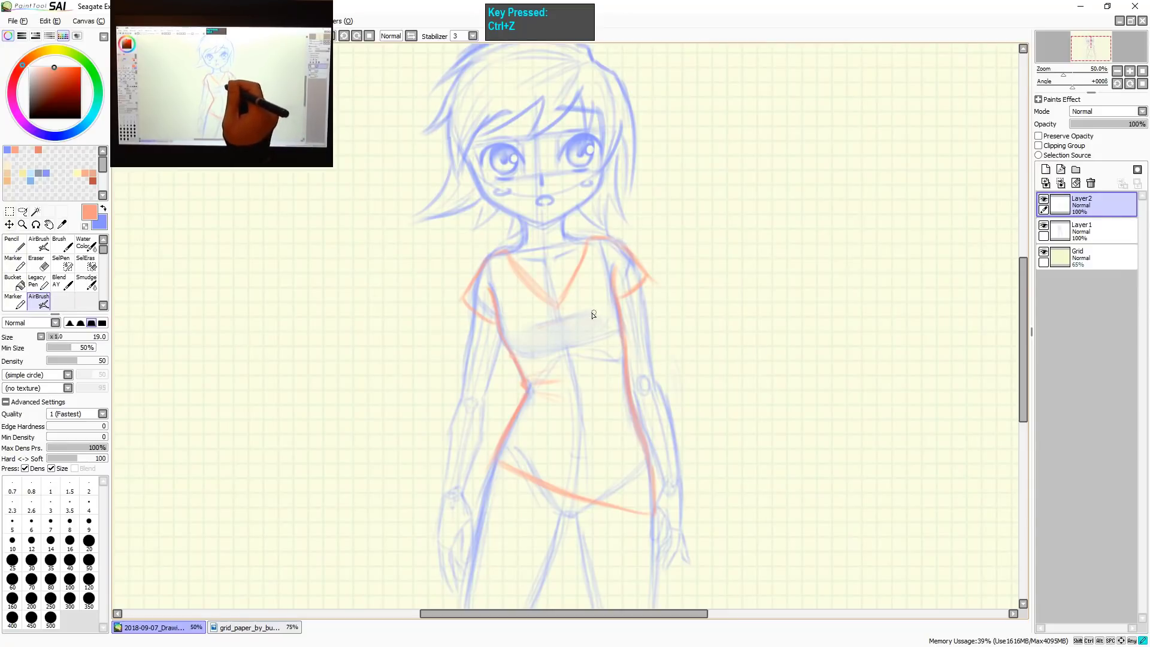
# Shade the chest area of the shirt lightly in orange on Layer2 and soften the shading with the Smudge tool.
pyautogui.moveTo(562, 322)
pyautogui.mouseDown()
pyautogui.moveTo(592, 314)
pyautogui.moveTo(542, 325)
pyautogui.moveTo(601, 314)
pyautogui.mouseUp()
pyautogui.click(1081, 230)
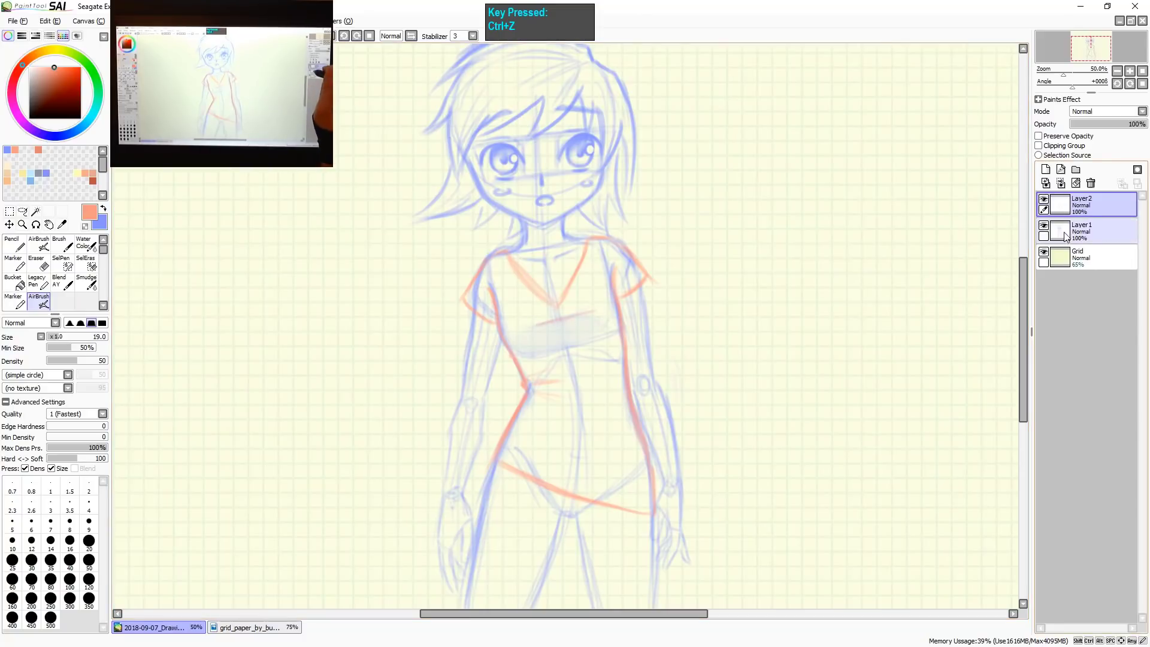
pyautogui.click(1081, 204)
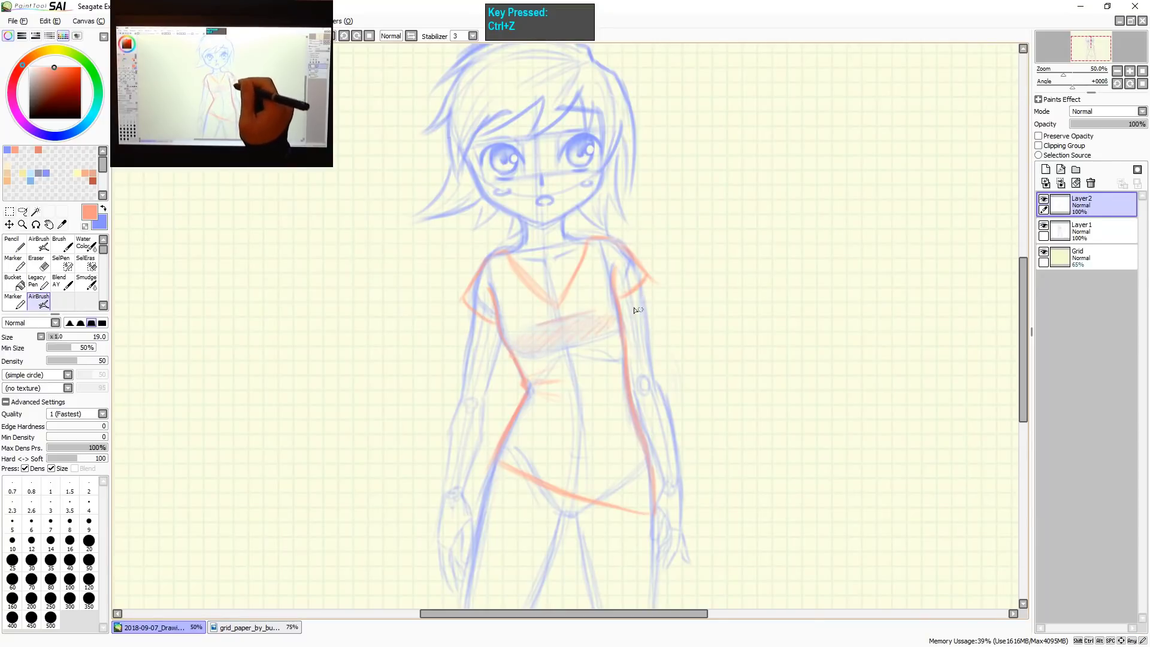
pyautogui.press('r')
pyautogui.moveTo(555, 340)
pyautogui.mouseDown()
pyautogui.moveTo(614, 310)
pyautogui.moveTo(594, 327)
pyautogui.moveTo(593, 314)
pyautogui.moveTo(514, 335)
pyautogui.moveTo(651, 310)
pyautogui.moveTo(524, 344)
pyautogui.moveTo(605, 313)
pyautogui.mouseUp()
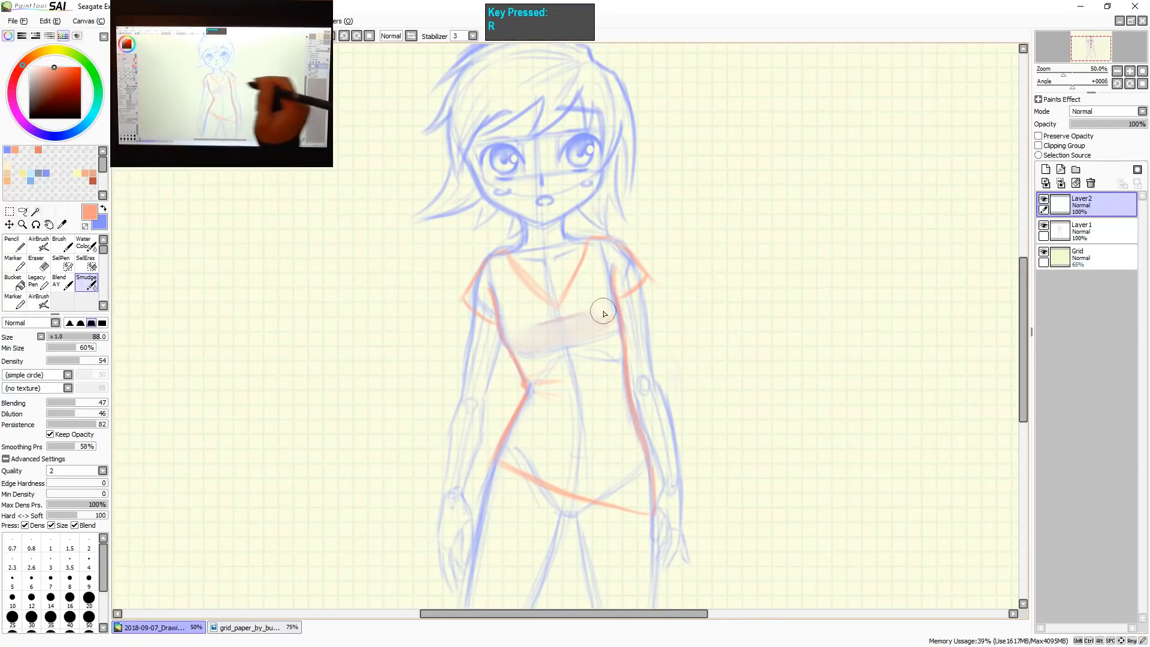
pyautogui.click(1085, 230)
pyautogui.click(1084, 204)
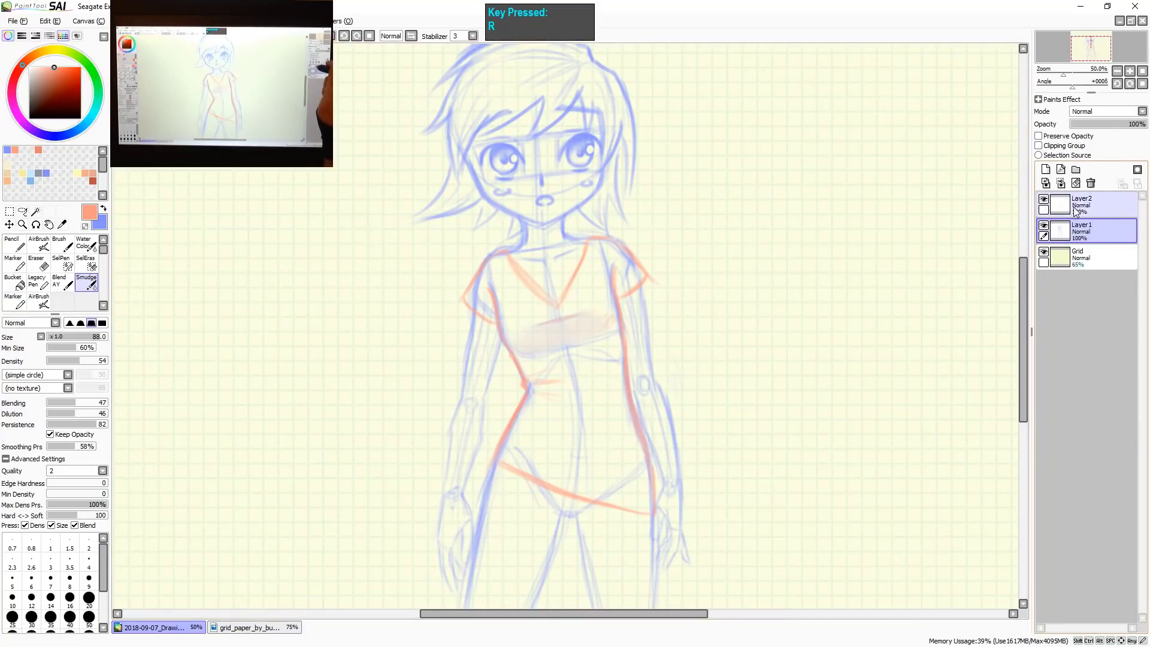
# Draw a short flared skirt below the shirt hem with the orange AirBrush, closed by a curved hem across the thighs.
pyautogui.press('a')
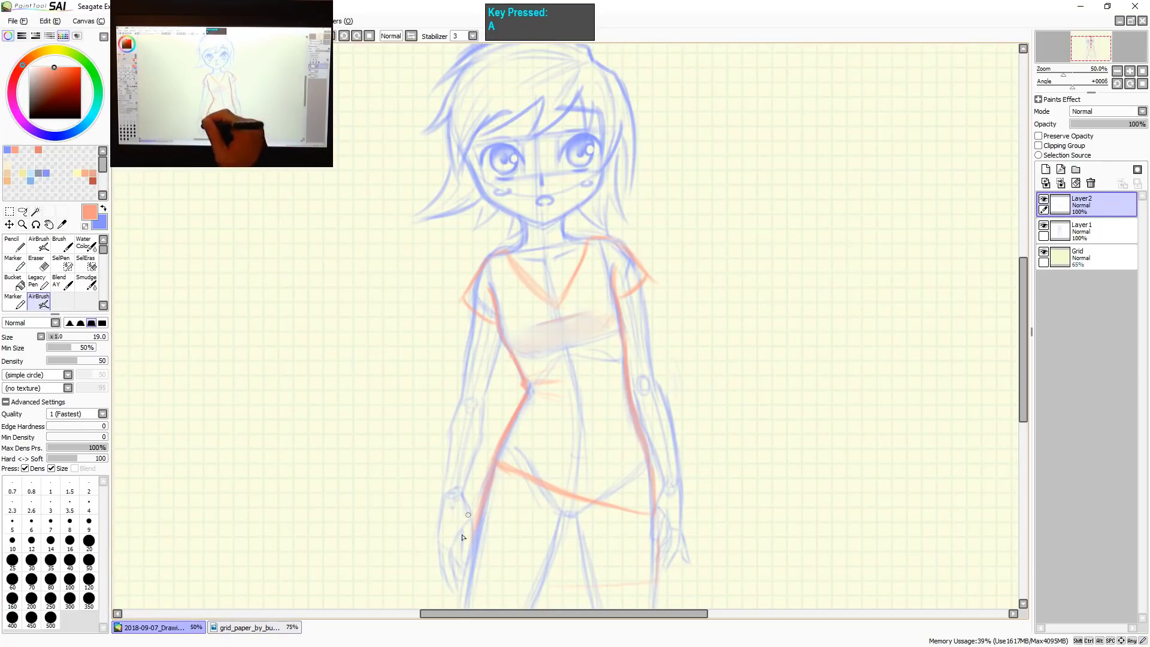
pyautogui.moveTo(483, 489)
pyautogui.mouseDown()
pyautogui.moveTo(465, 538)
pyautogui.moveTo(550, 569)
pyautogui.mouseUp()
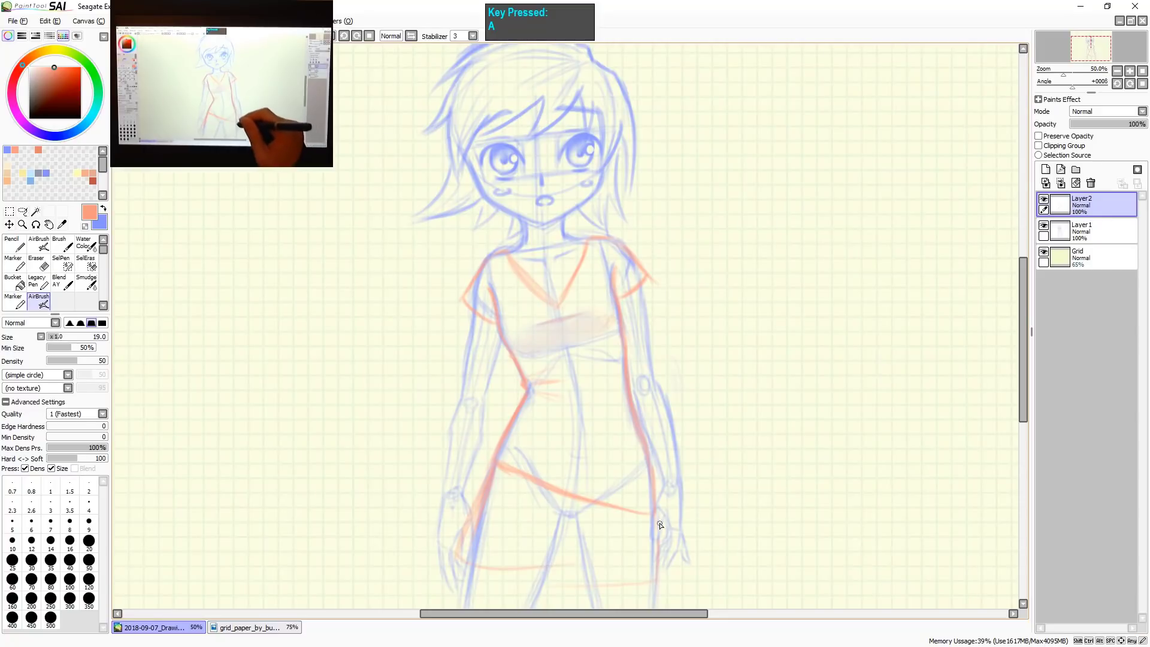
pyautogui.hotkey('ctrl', 'z')
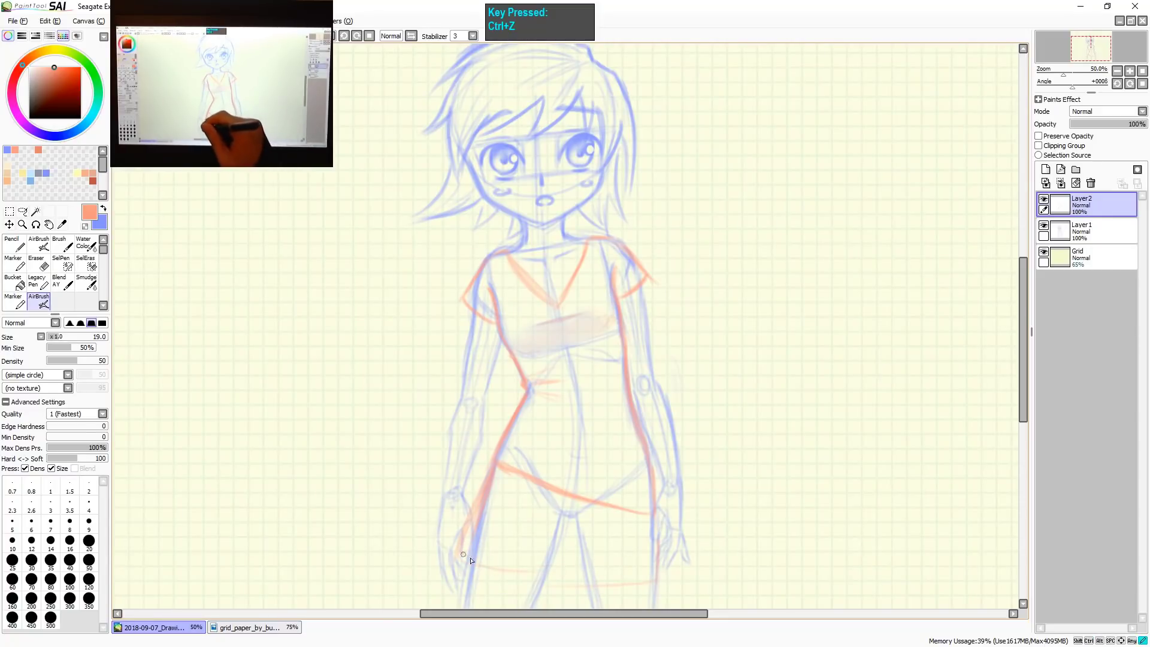
pyautogui.moveTo(464, 554); pyautogui.dragTo(611, 572)
pyautogui.moveTo(658, 520); pyautogui.dragTo(657, 568)
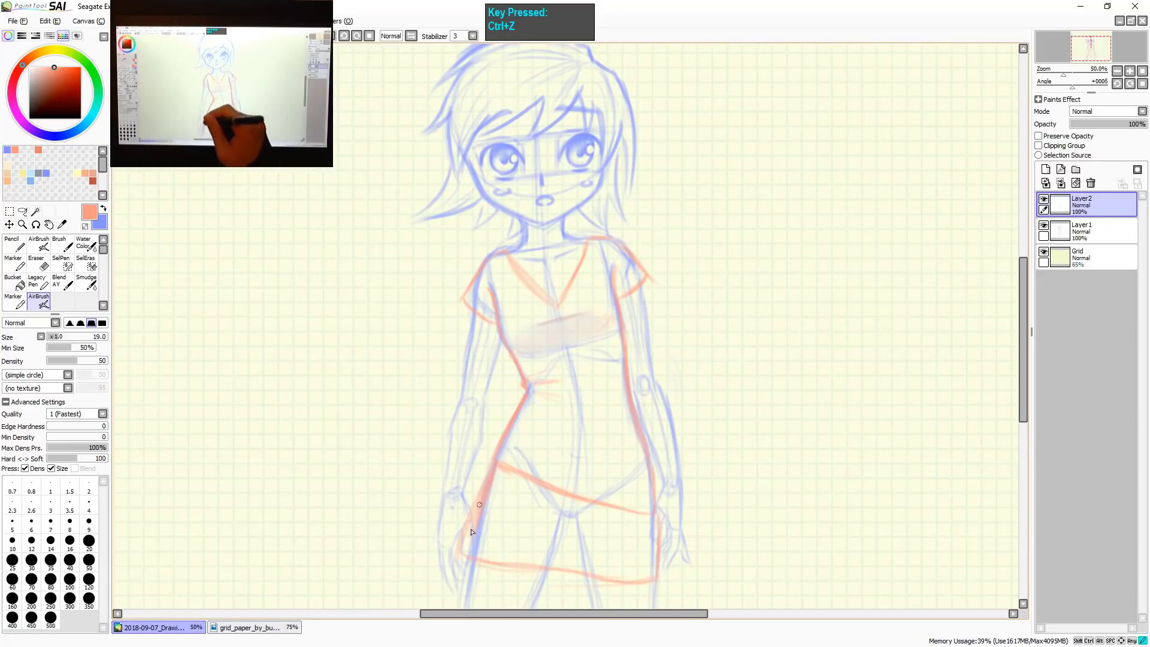
pyautogui.moveTo(456, 586); pyautogui.dragTo(453, 592)
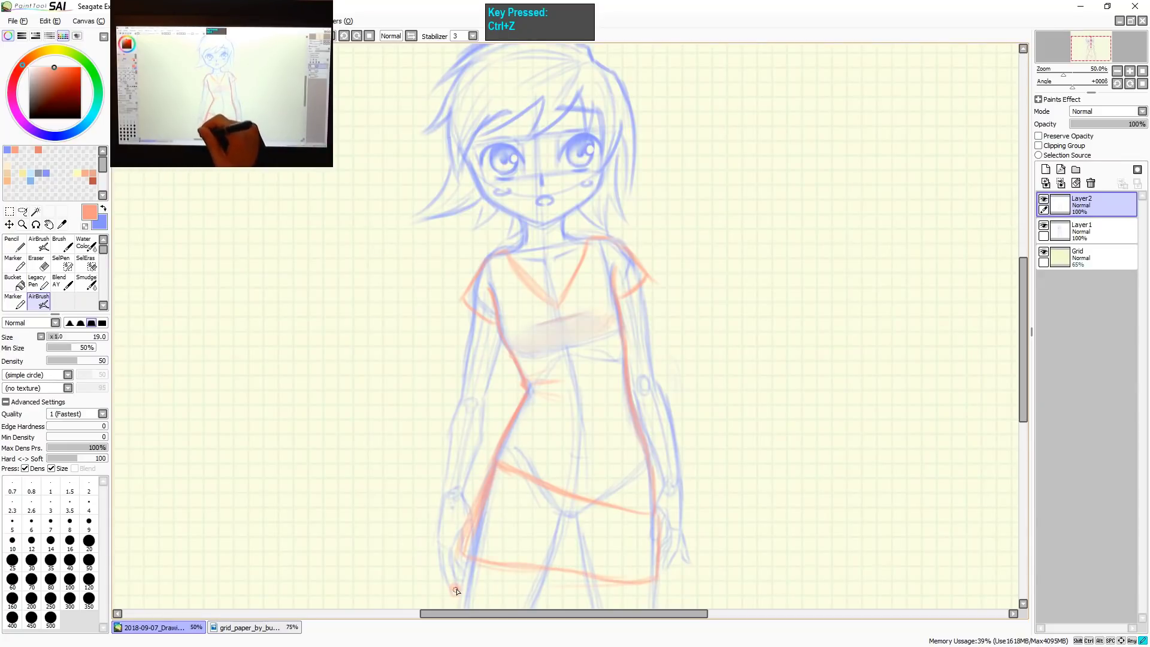
pyautogui.hotkey('ctrl', 'z')
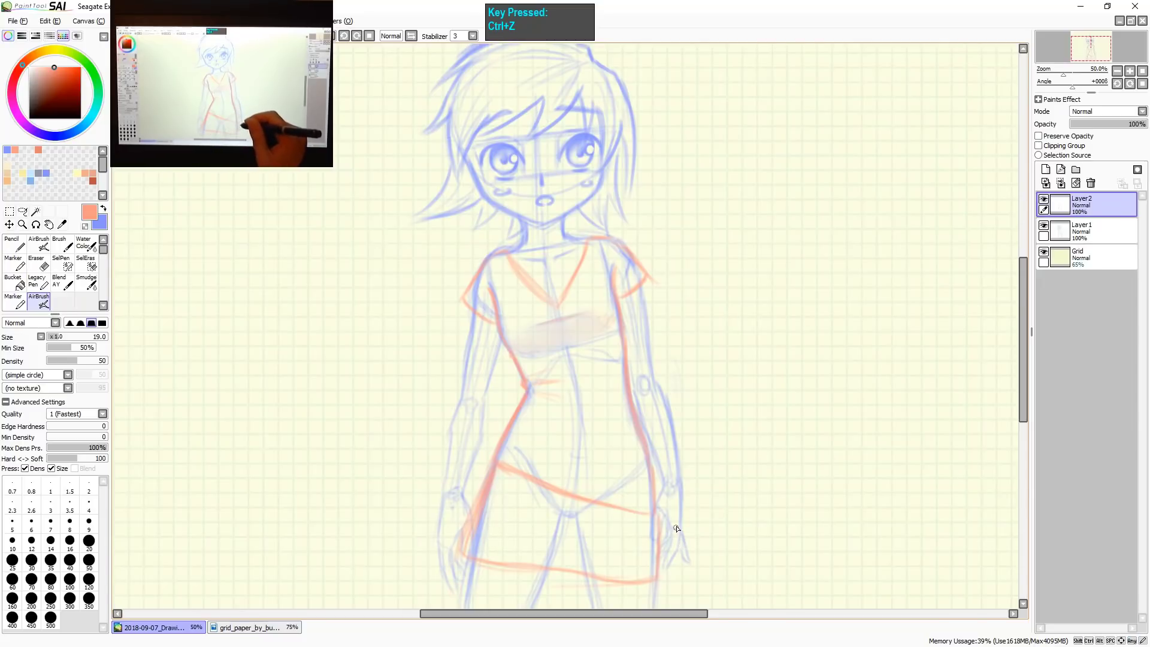
# Clean up the skirt's left-hand edge with the Eraser and strengthen its right-hand edge from hip to hem with the AirBrush.
pyautogui.press('e')
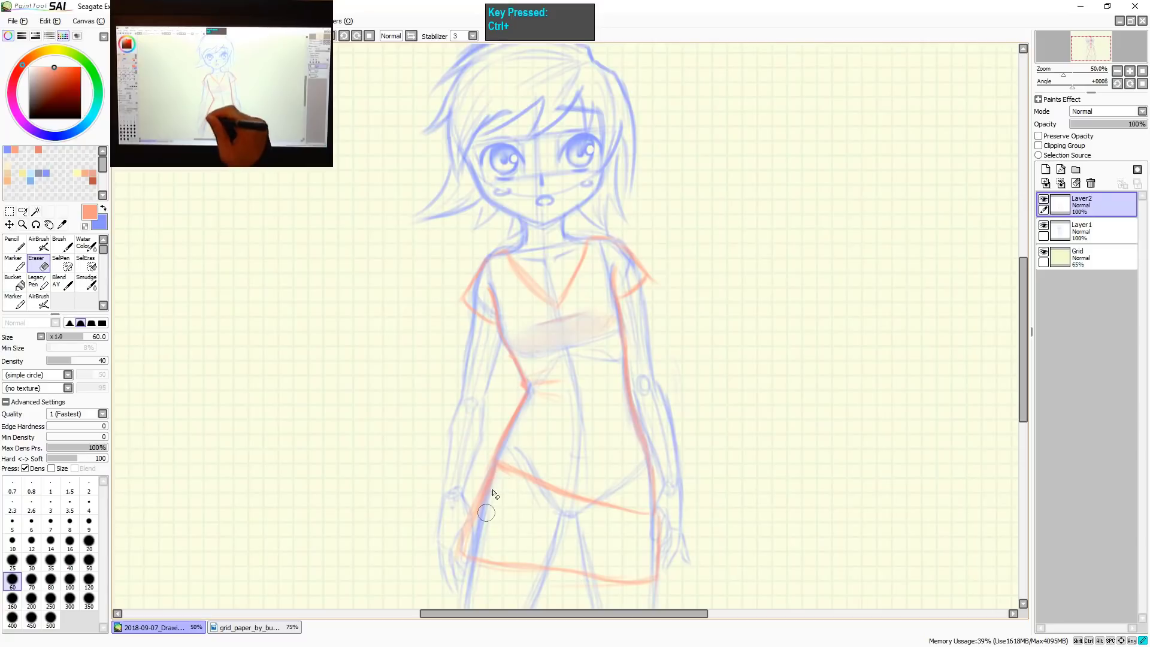
pyautogui.press('a')
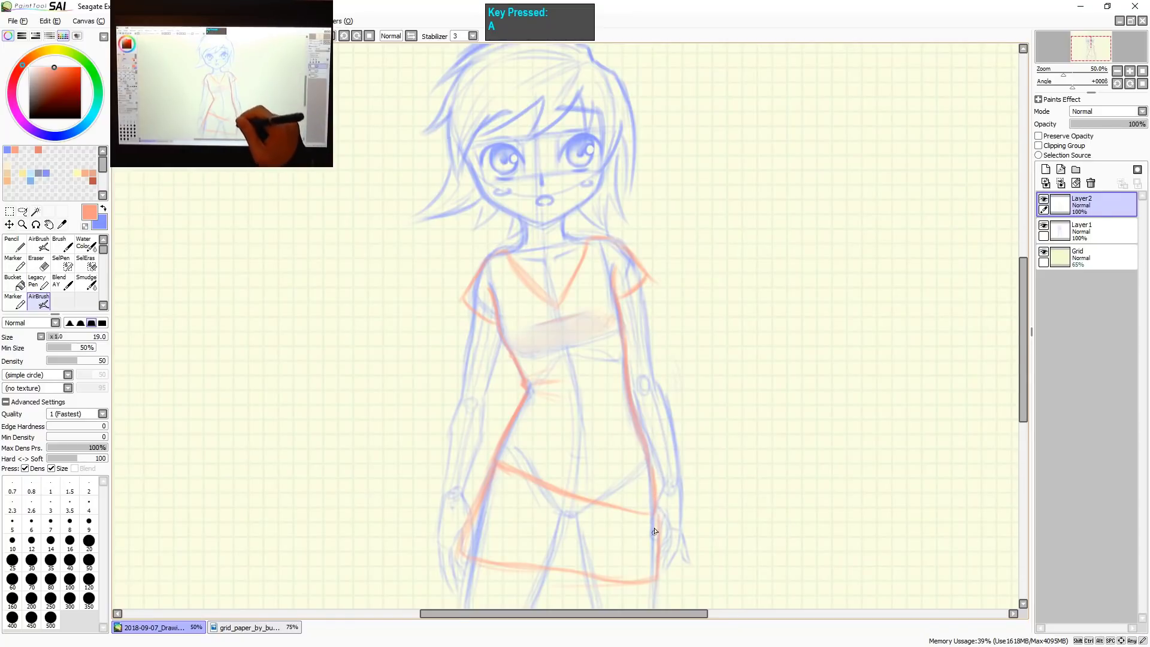
pyautogui.moveTo(657, 576); pyautogui.dragTo(655, 526)
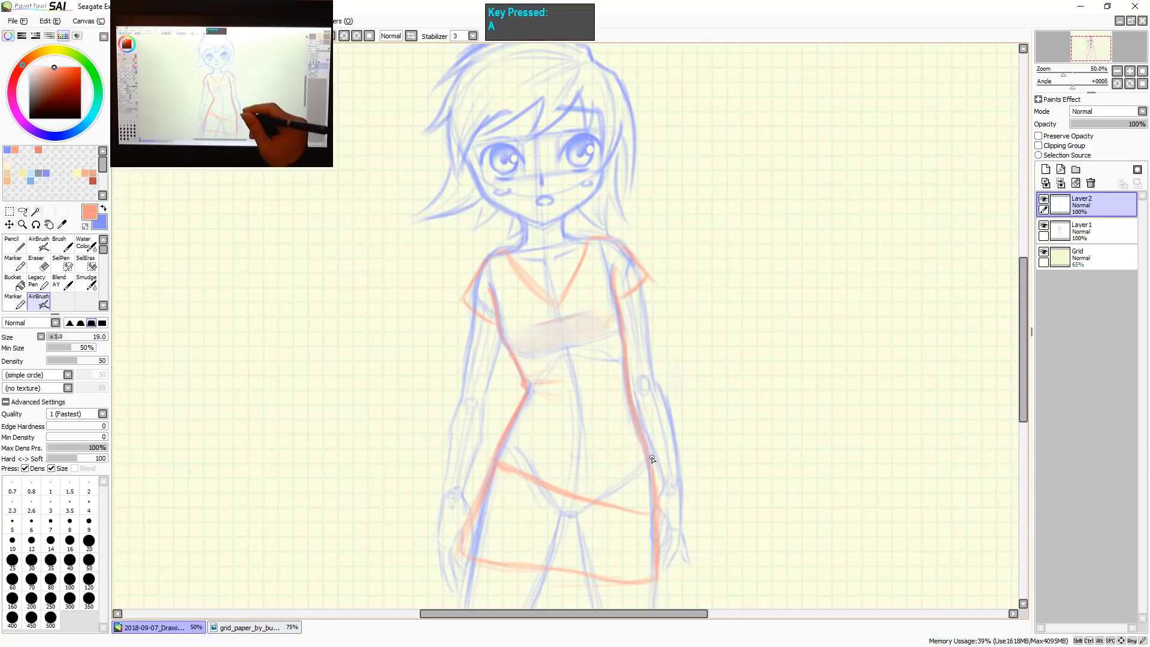
pyautogui.moveTo(653, 459); pyautogui.dragTo(623, 465)
pyautogui.scroll(1, 706, 457)
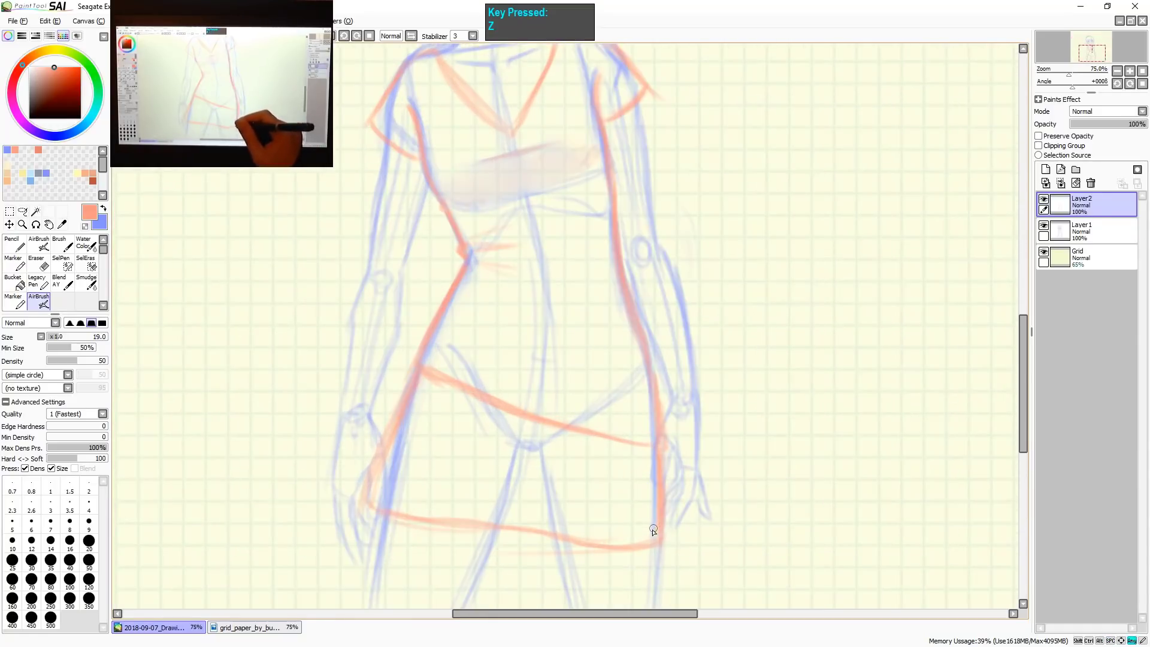
pyautogui.moveTo(652, 531); pyautogui.dragTo(667, 439)
pyautogui.hotkey('ctrl', 'shift', 'z')
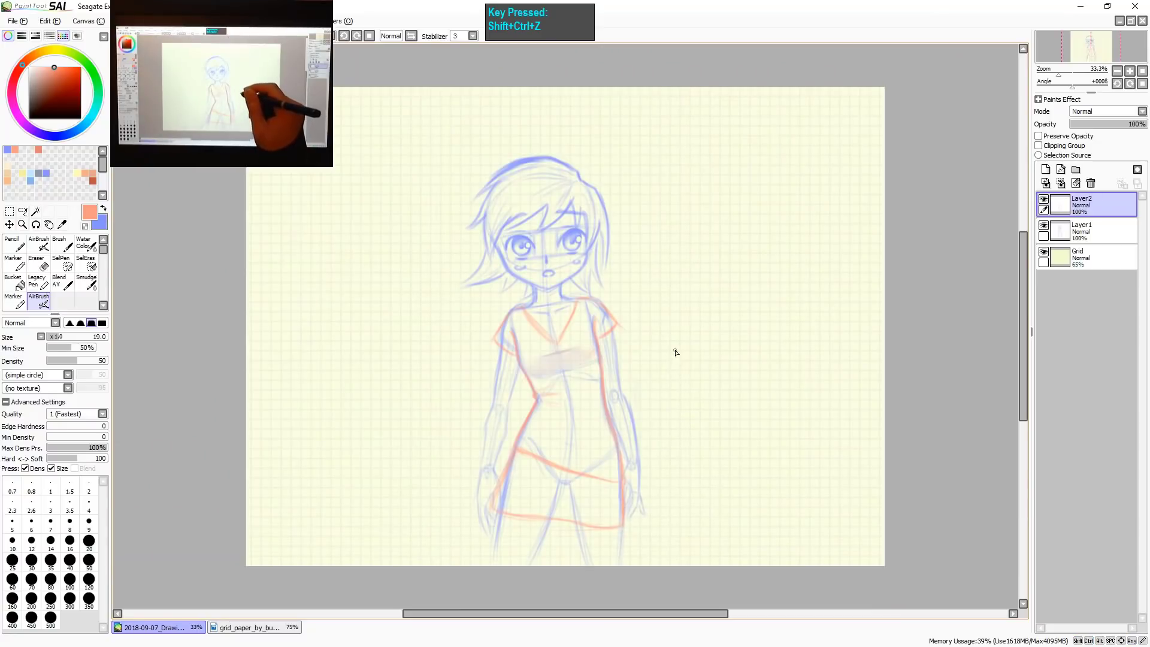
# Sketch a long drooping loop in orange from the left-hand side of the hair down to shoulder height.
pyautogui.scroll(1, 601, 273)
pyautogui.moveTo(635, 342)
pyautogui.mouseDown()
pyautogui.moveTo(707, 304)
pyautogui.moveTo(701, 390)
pyautogui.moveTo(715, 380)
pyautogui.mouseUp()
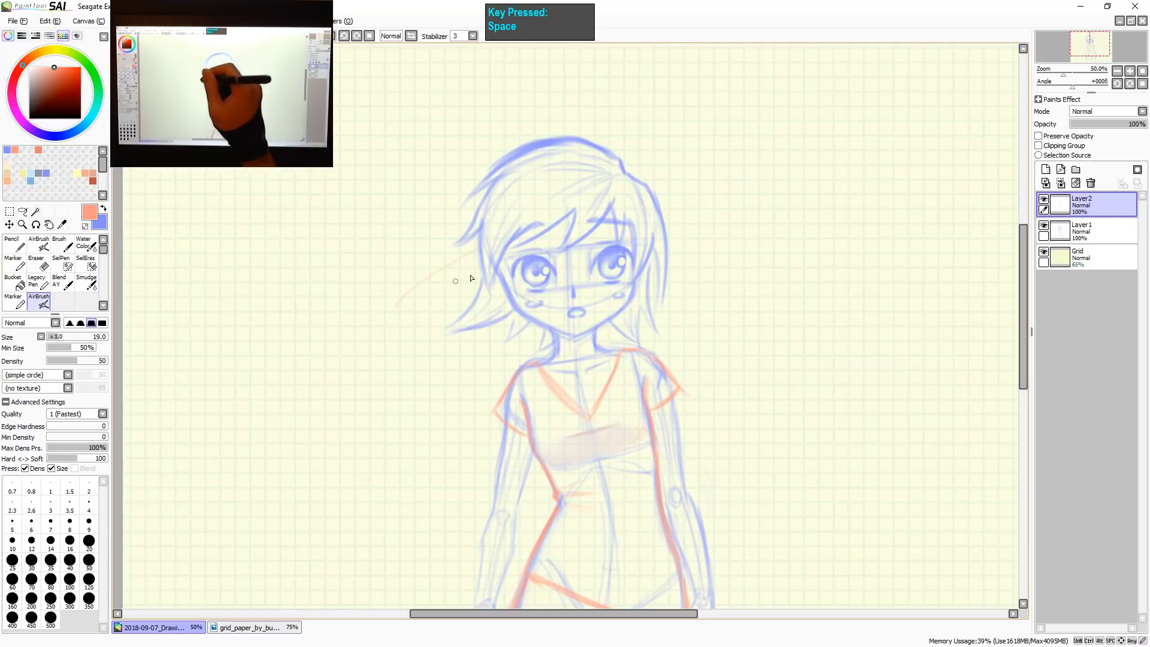
pyautogui.hotkey('ctrl', 'z')
pyautogui.moveTo(477, 253); pyautogui.dragTo(407, 337)
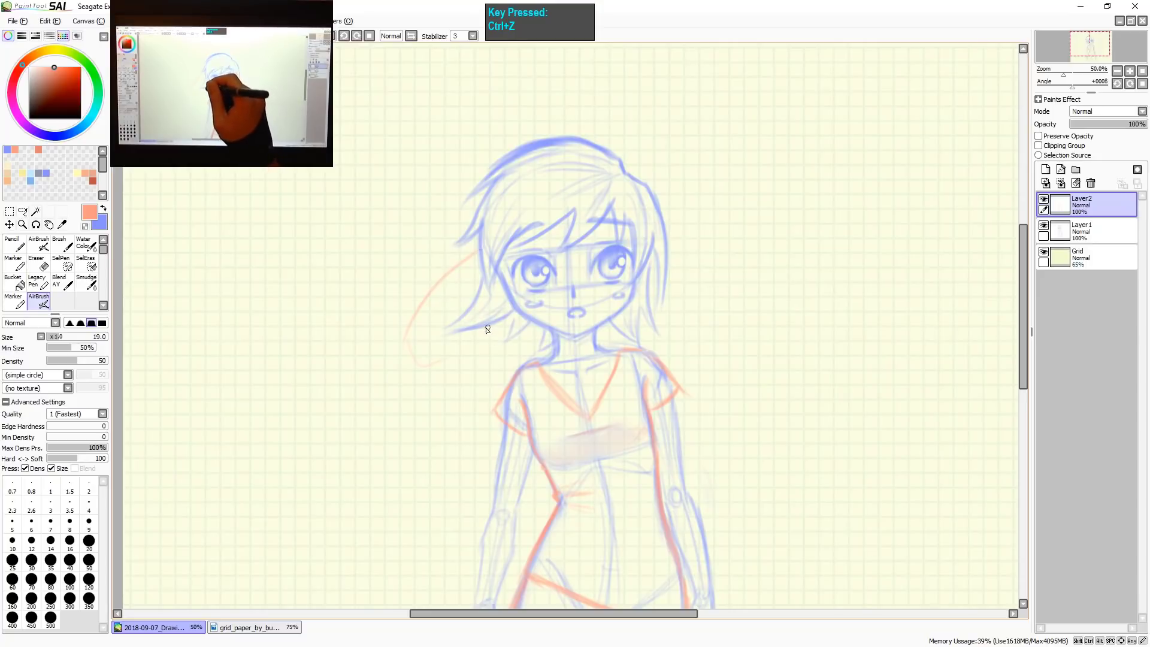
pyautogui.moveTo(478, 334); pyautogui.dragTo(433, 371)
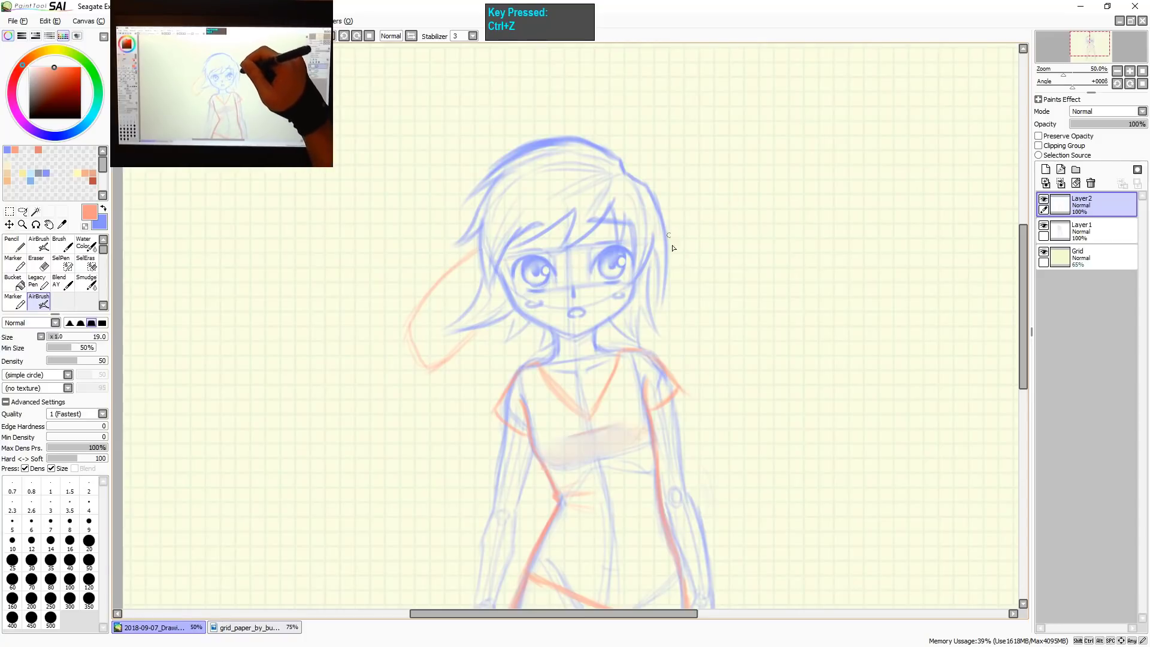
# Draw an orange line across the forehead and a matching drooping loop on the right-hand side of the head.
pyautogui.moveTo(671, 243); pyautogui.dragTo(716, 351)
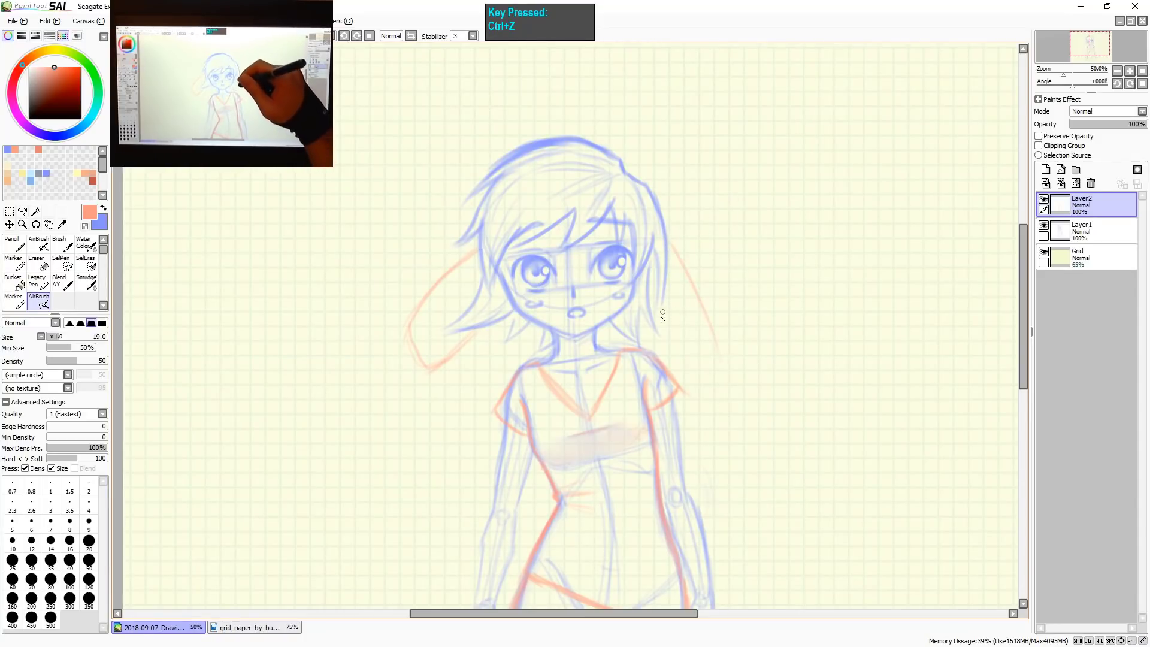
pyautogui.hotkey('ctrl', 'z')
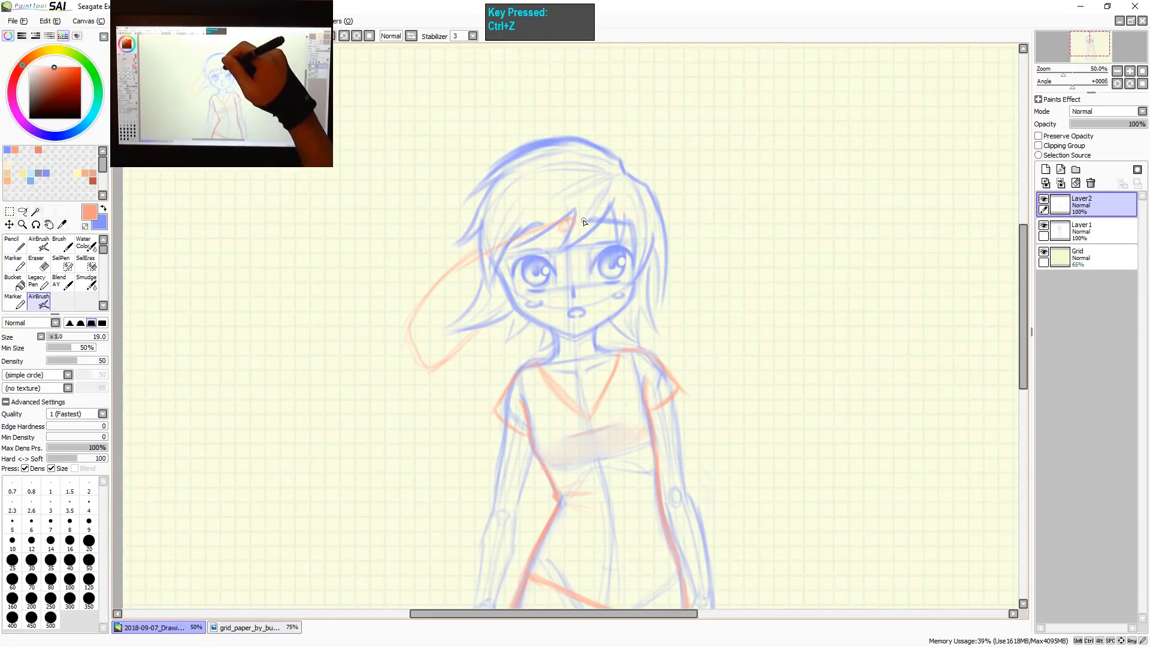
pyautogui.moveTo(653, 244); pyautogui.dragTo(712, 308)
pyautogui.hotkey('ctrl', 'z')
pyautogui.moveTo(652, 242); pyautogui.dragTo(710, 312)
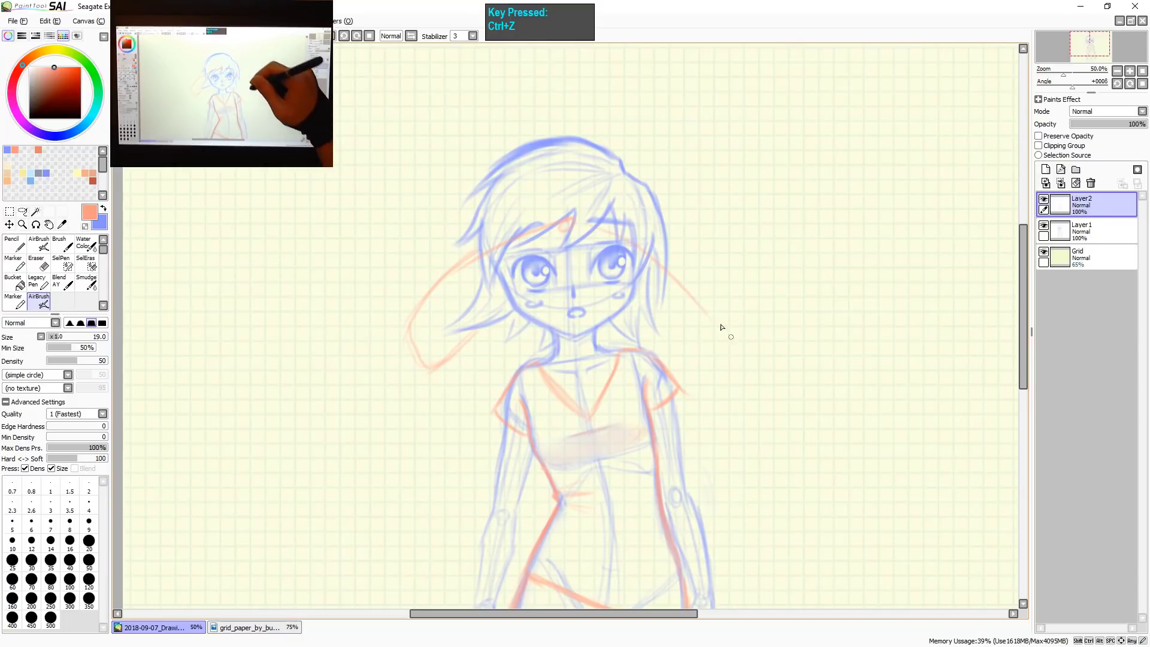
pyautogui.hotkey('ctrl', 'z')
pyautogui.moveTo(658, 263)
pyautogui.mouseDown()
pyautogui.moveTo(707, 334)
pyautogui.moveTo(688, 368)
pyautogui.mouseUp()
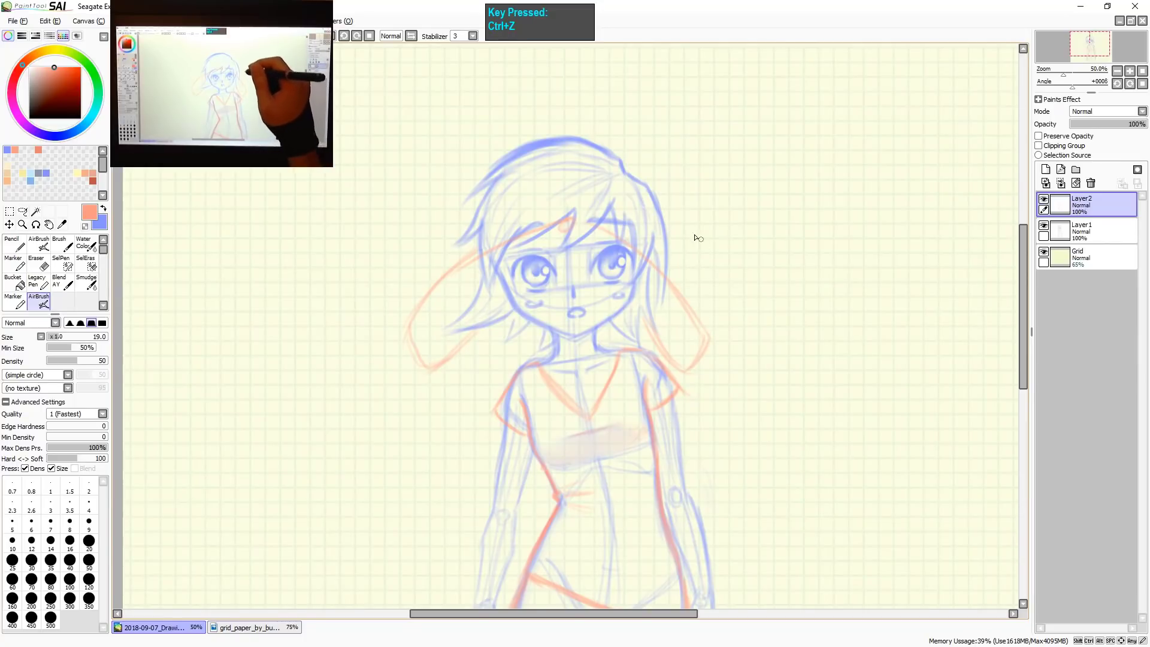
pyautogui.press('e')
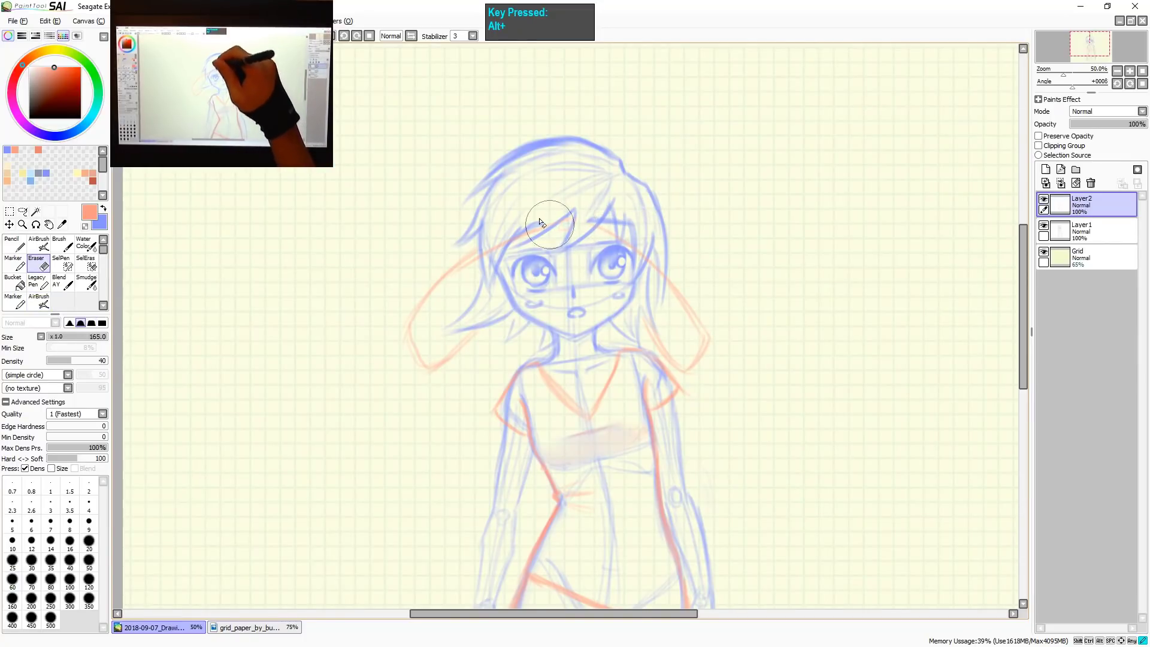
pyautogui.press('a')
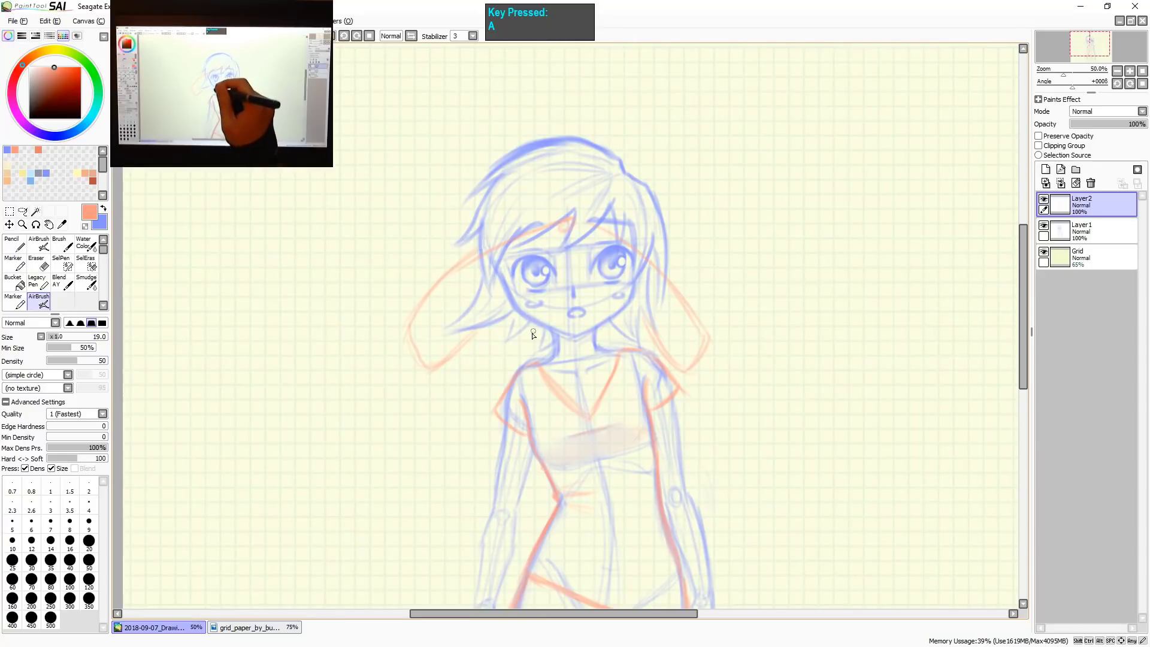
# Draw the wavy outlines of a loose ribbon in orange, trailing from the neck past the left-hand shoulder.
pyautogui.moveTo(437, 385); pyautogui.dragTo(338, 468)
pyautogui.hotkey('ctrl', 'z')
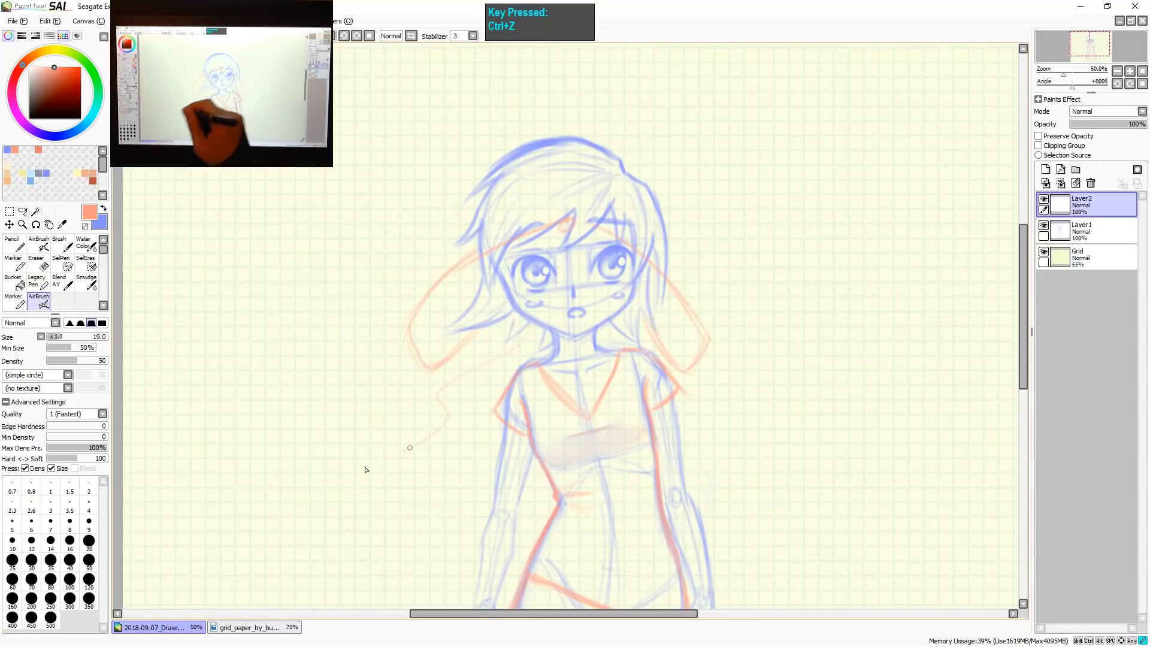
pyautogui.moveTo(450, 383); pyautogui.dragTo(397, 464)
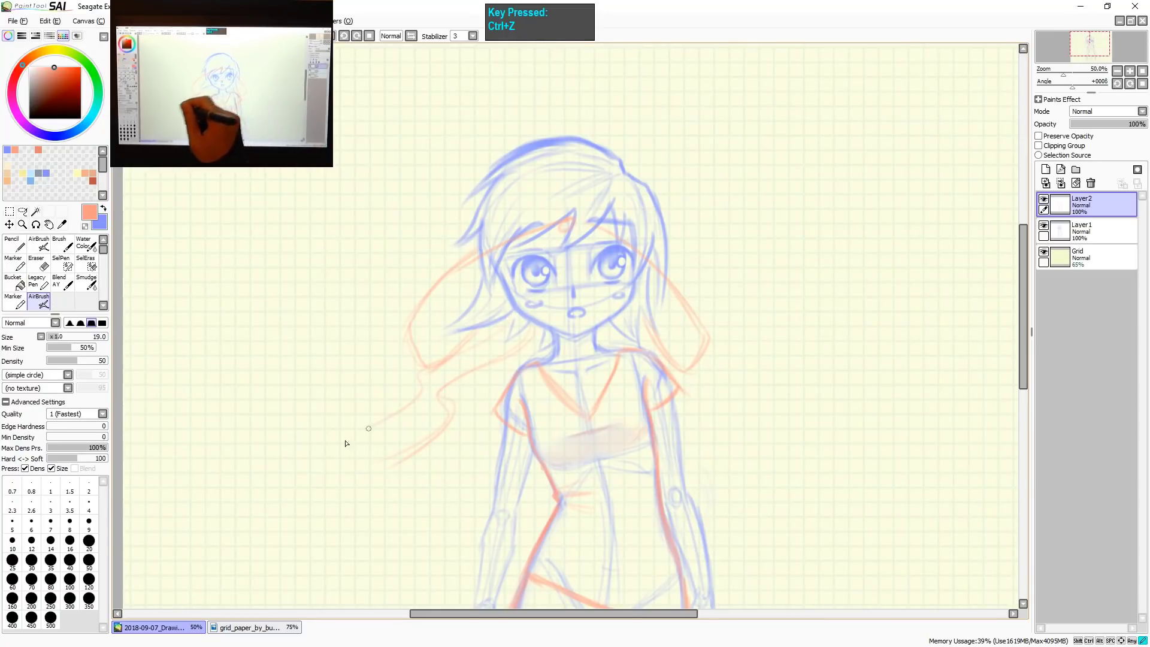
pyautogui.hotkey('ctrl', 'z')
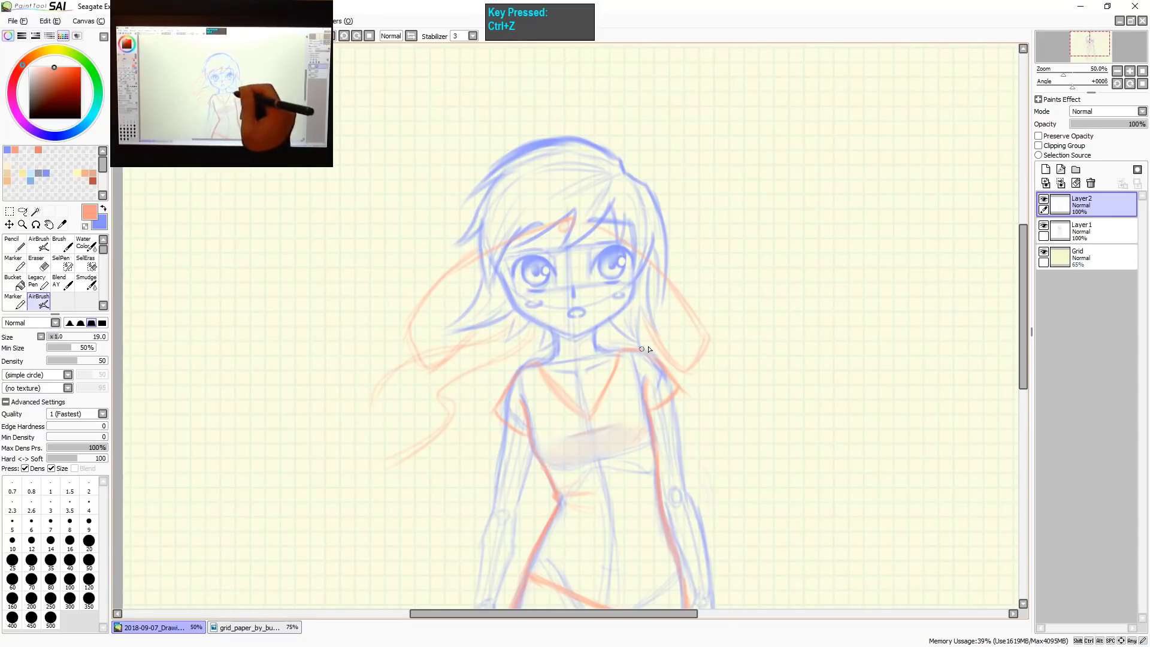
# Erase the orange forehead line and the large left-hand hair loop with the Eraser.
pyautogui.hotkey('ctrl', 'shift', 'z')
pyautogui.press('e')
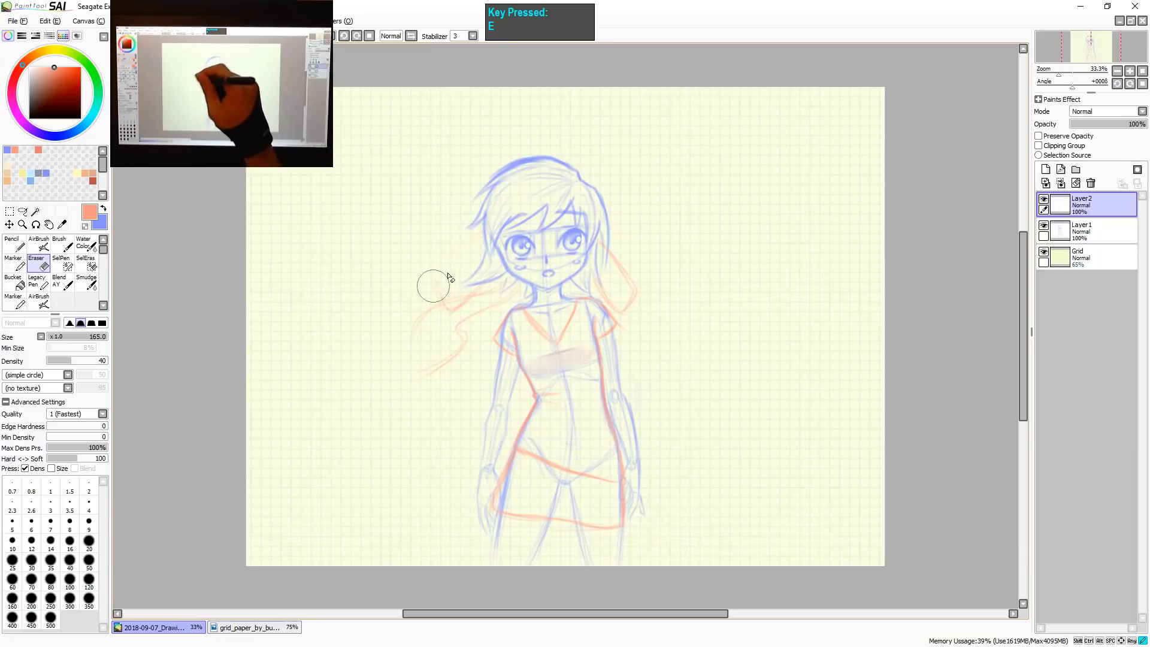
pyautogui.moveTo(448, 274)
pyautogui.mouseDown()
pyautogui.moveTo(453, 307)
pyautogui.moveTo(456, 287)
pyautogui.moveTo(429, 309)
pyautogui.mouseUp()
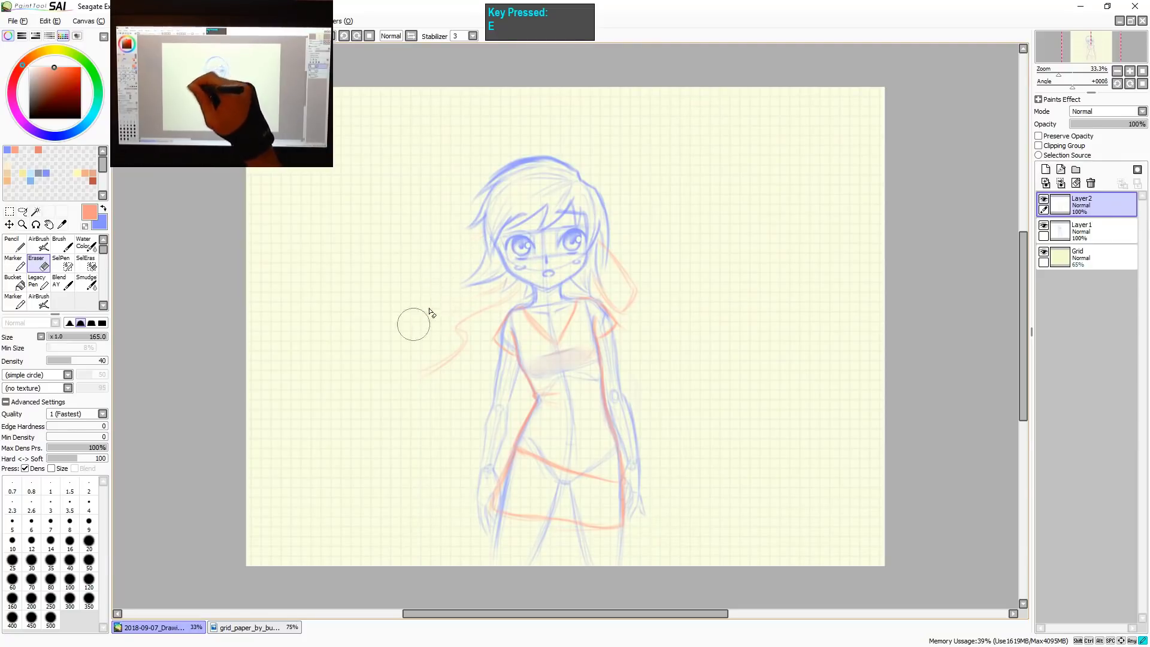
# Undo the erasing of the trailing ribbon and redraw a smaller drooping orange loop on the left-hand side of the hair with the AirBrush.
pyautogui.press('a')
pyautogui.hotkey('ctrl', 'z')
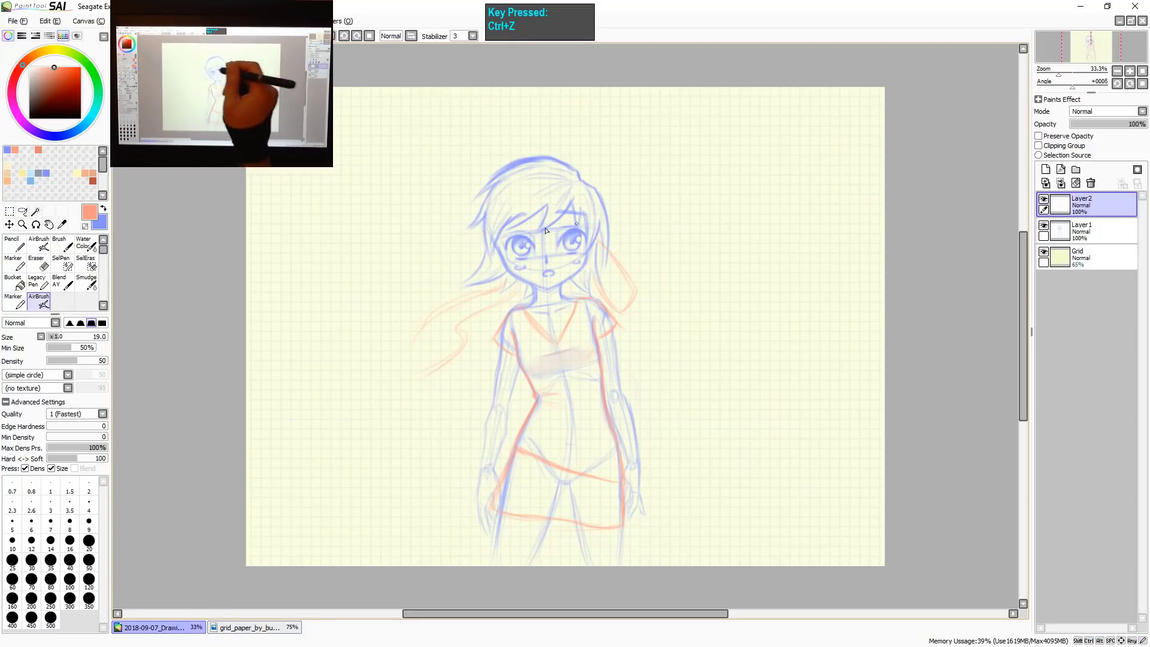
pyautogui.moveTo(480, 231); pyautogui.dragTo(422, 274)
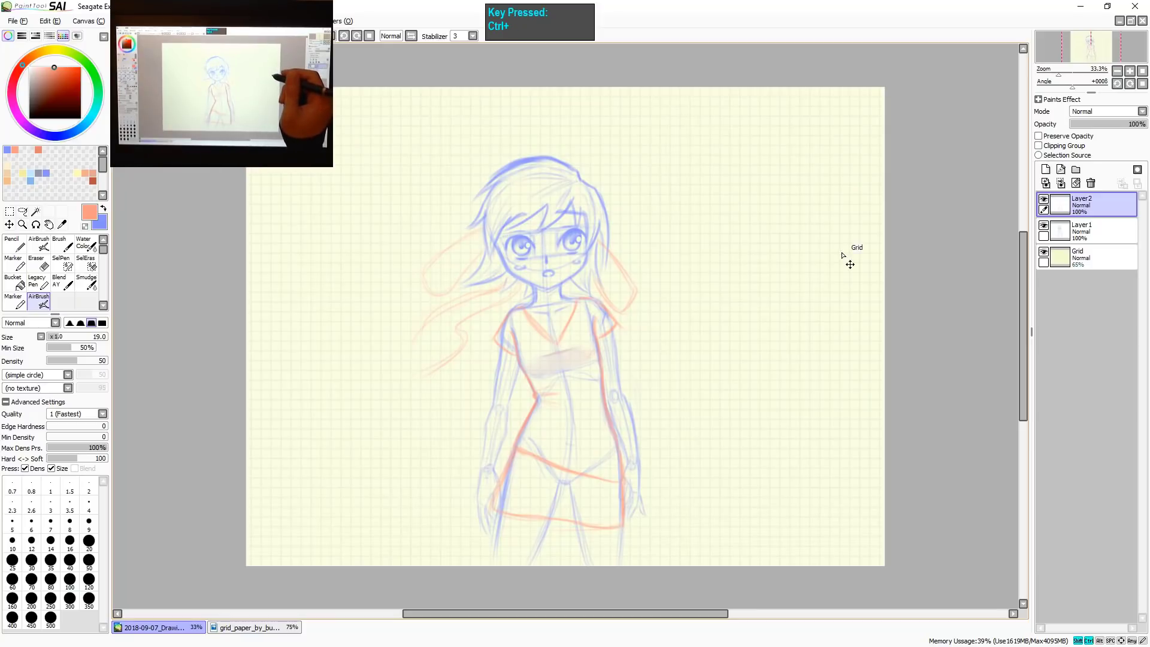
pyautogui.hotkey('ctrl', 'shift', 'z')
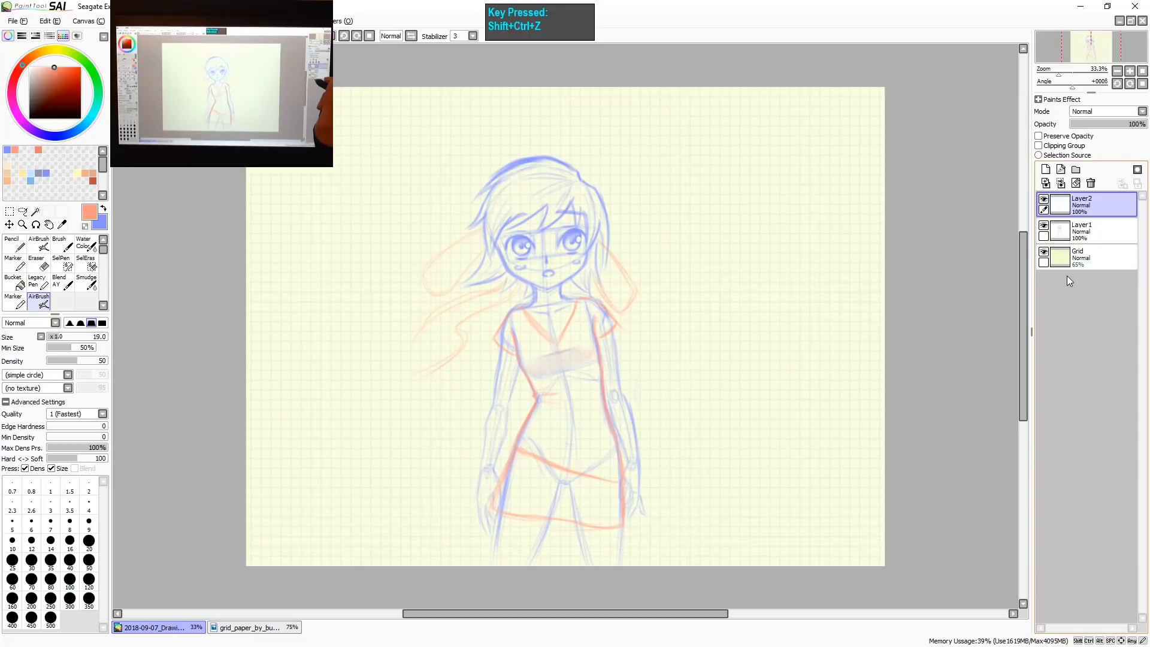
# On Layer1, erase the blue body construction lines inside the shirt with the Eraser at size 165.
pyautogui.hotkey('ctrl', '+')
pyautogui.hotkey('ctrl', '+')
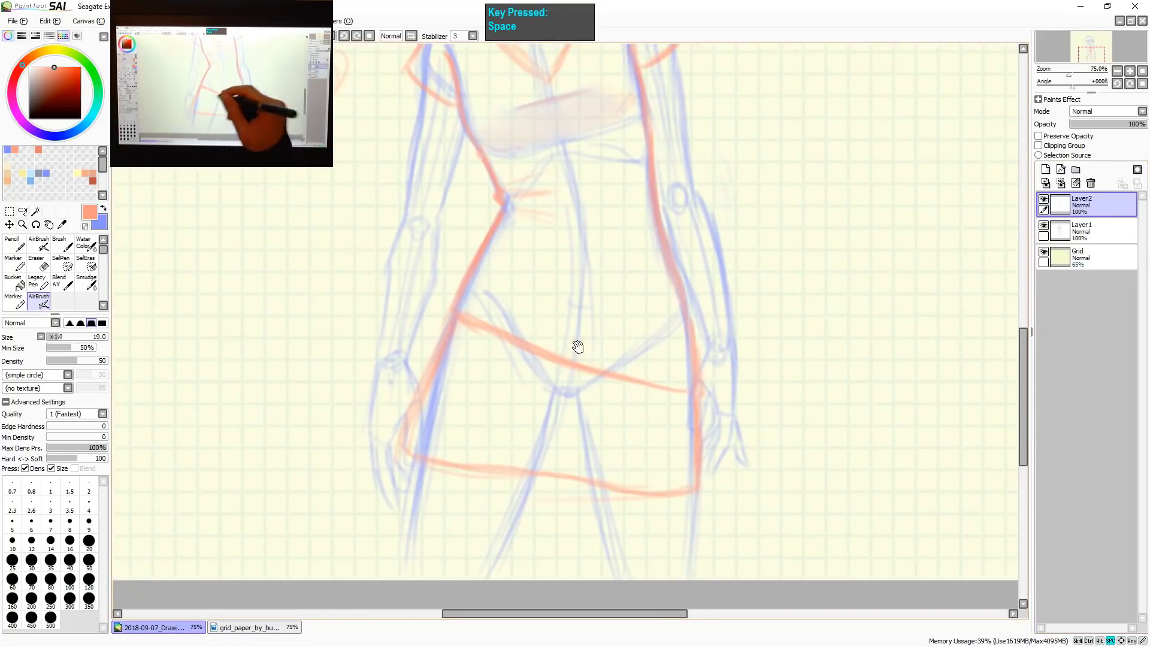
pyautogui.click(1077, 235)
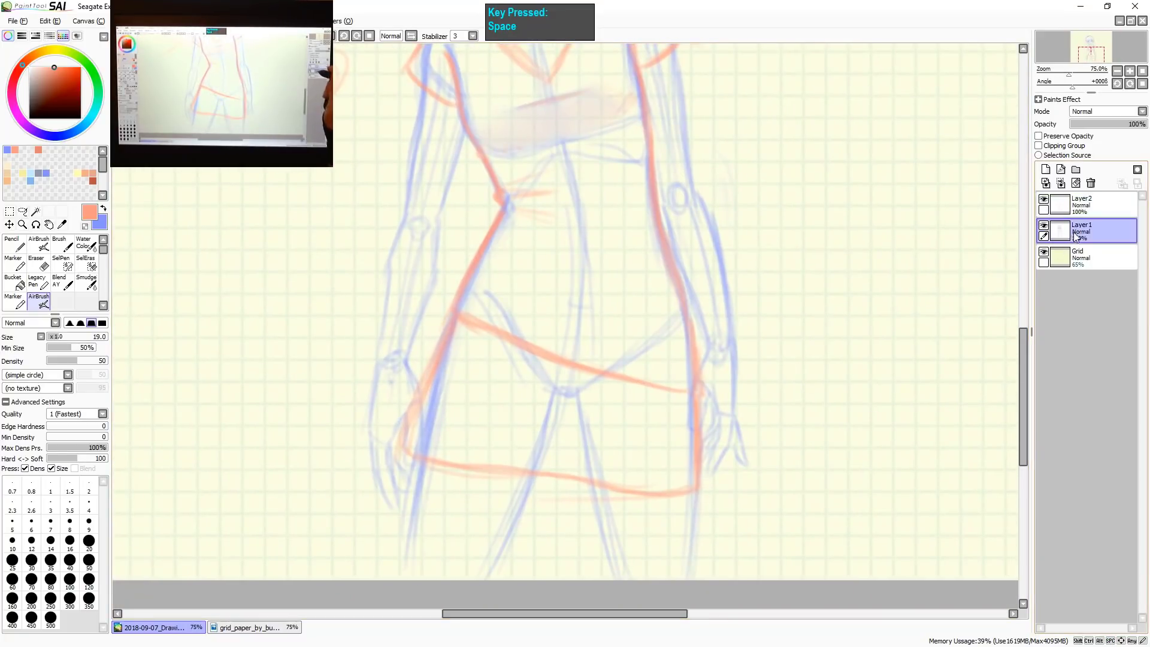
pyautogui.hotkey('ctrl', '-')
pyautogui.press('e')
pyautogui.hotkey('ctrl', '+')
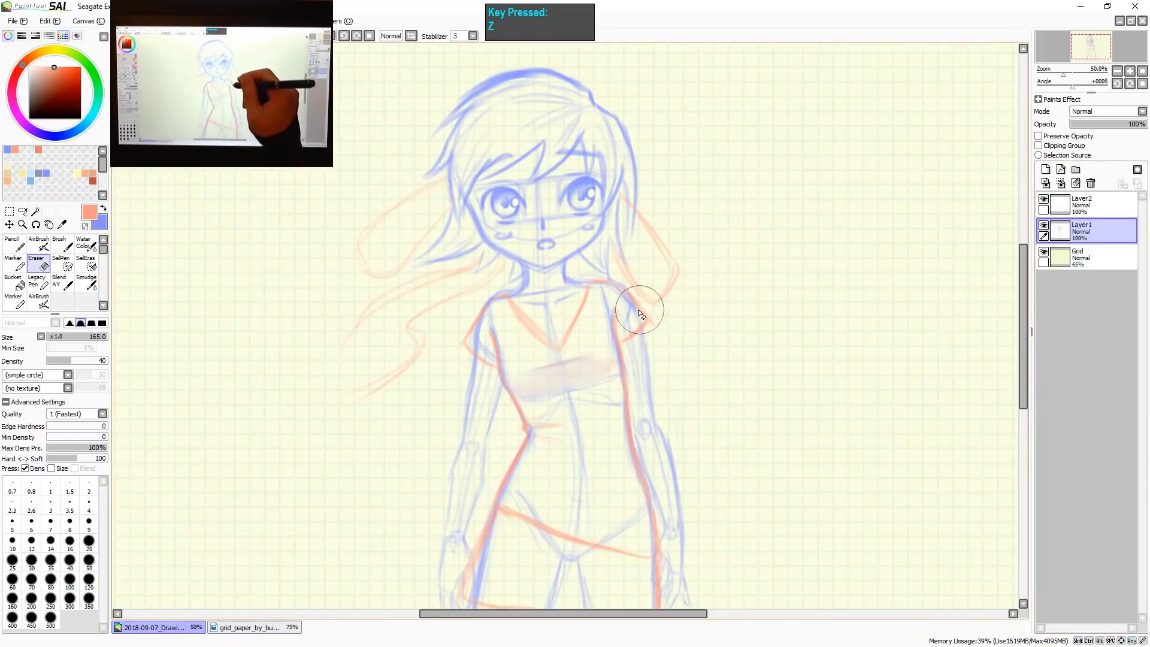
pyautogui.scroll(1, 639, 312)
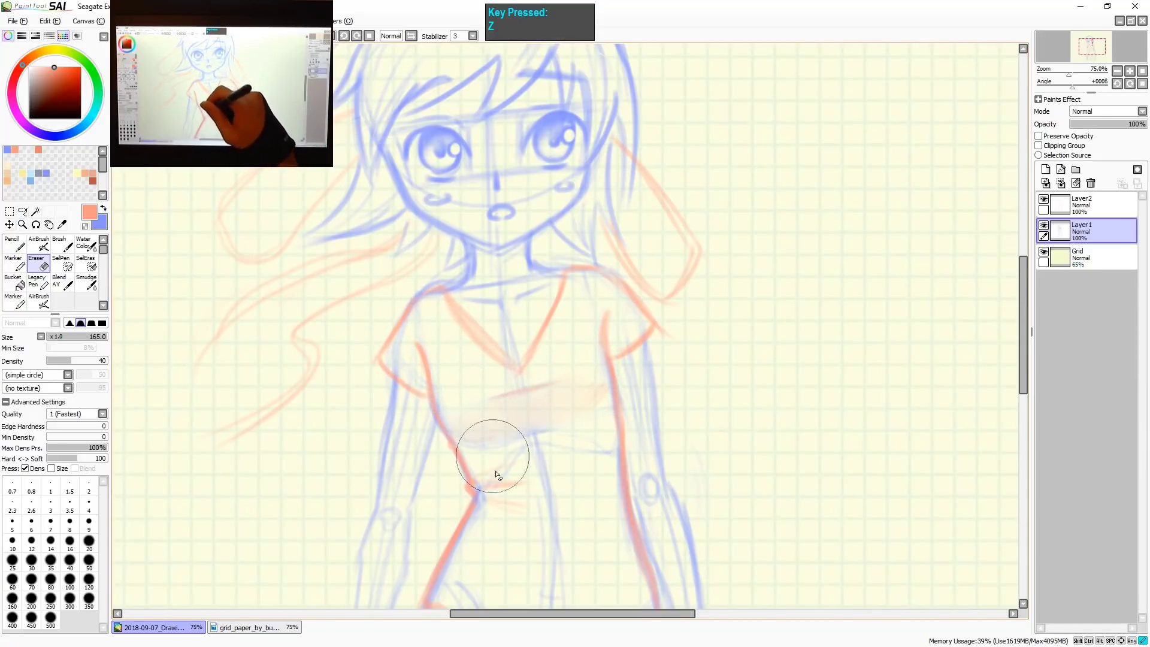
pyautogui.press('space')
pyautogui.moveTo(570, 496); pyautogui.dragTo(547, 352)
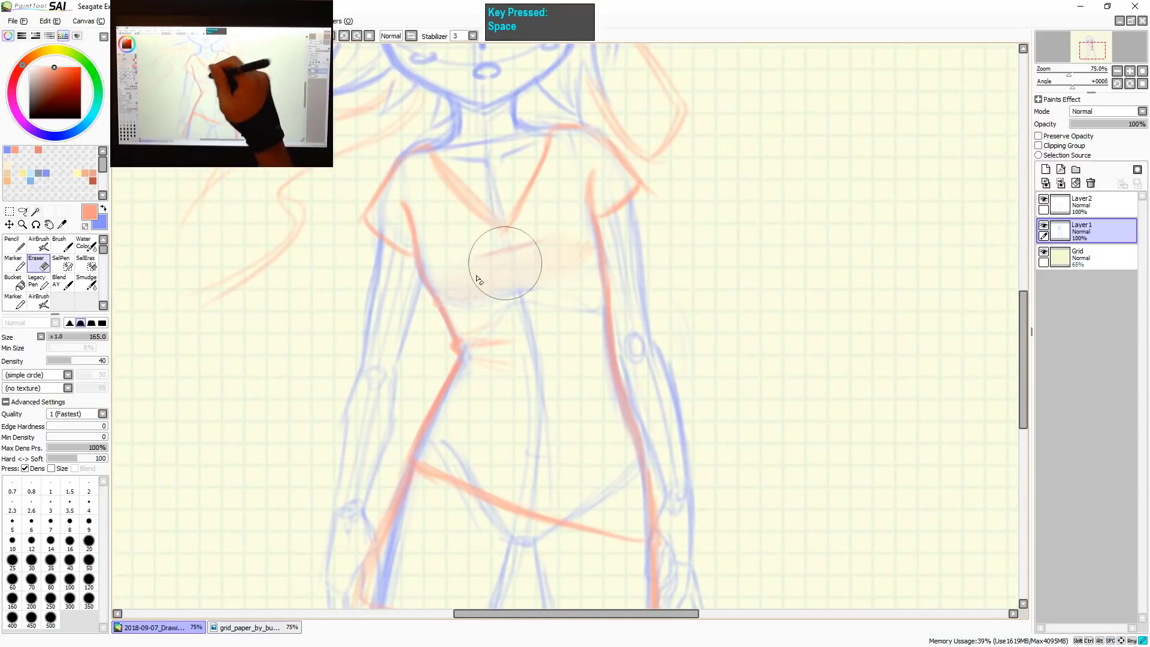
pyautogui.hotkey('ctrl', 'z')
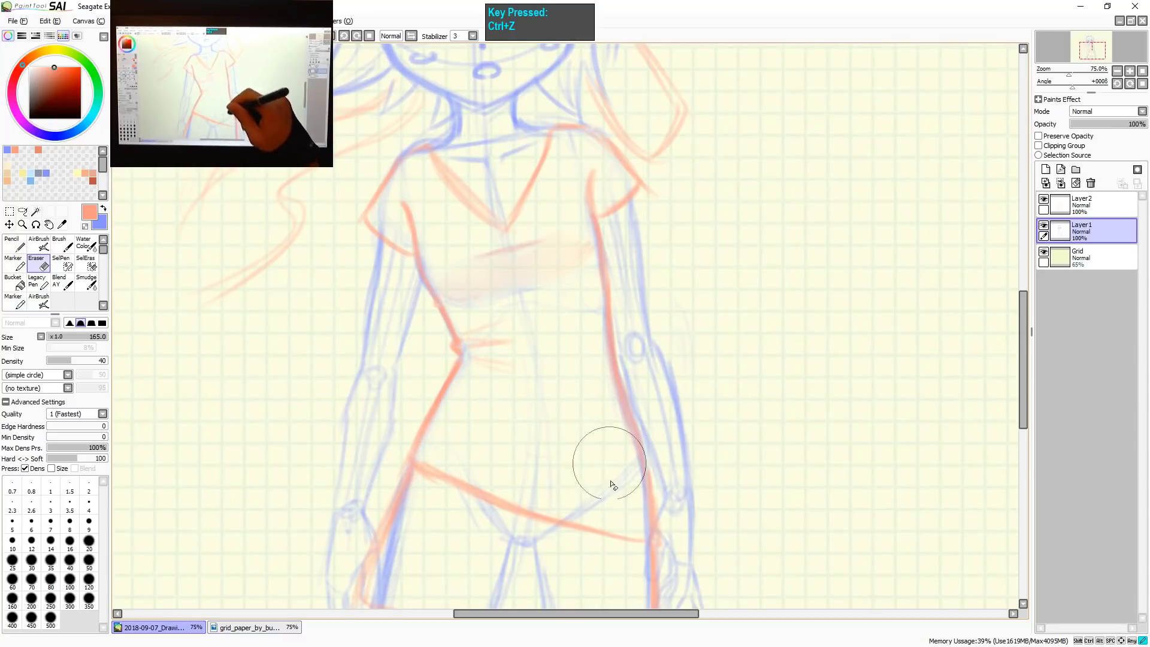
# Erase the blue hip and thigh lines inside the skirt, undoing the last eraser stroke near the right-hand hip.
pyautogui.press('space')
pyautogui.moveTo(611, 511); pyautogui.dragTo(603, 380)
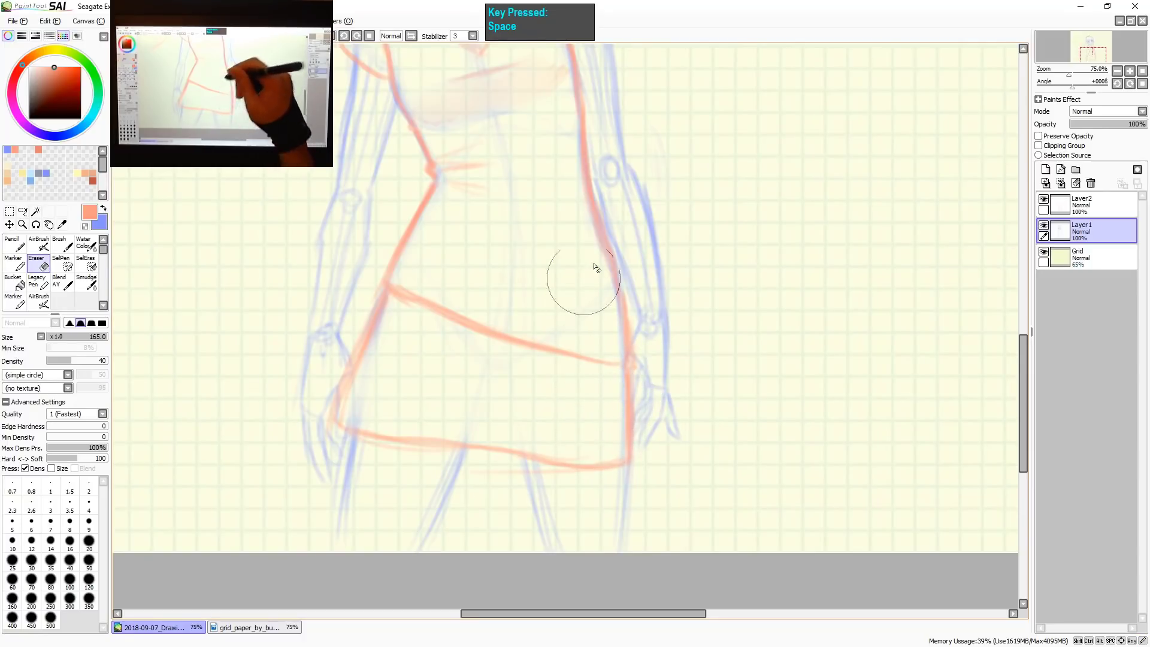
pyautogui.hotkey('ctrl', 'z')
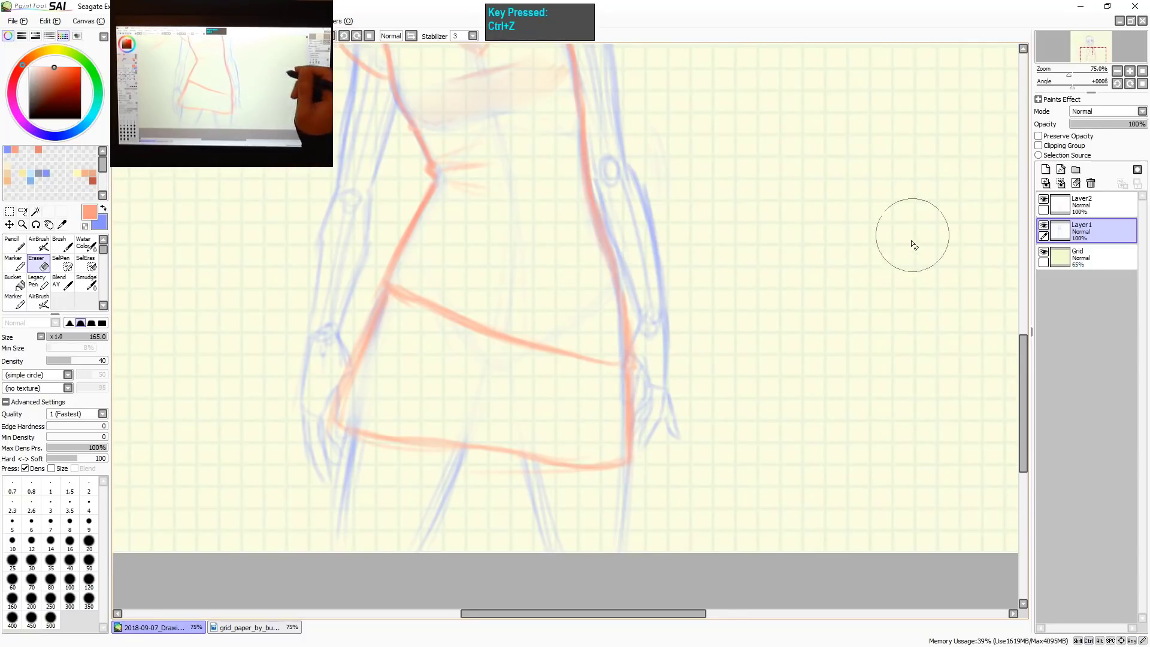
pyautogui.hotkey('ctrl', 'shift', 'z')
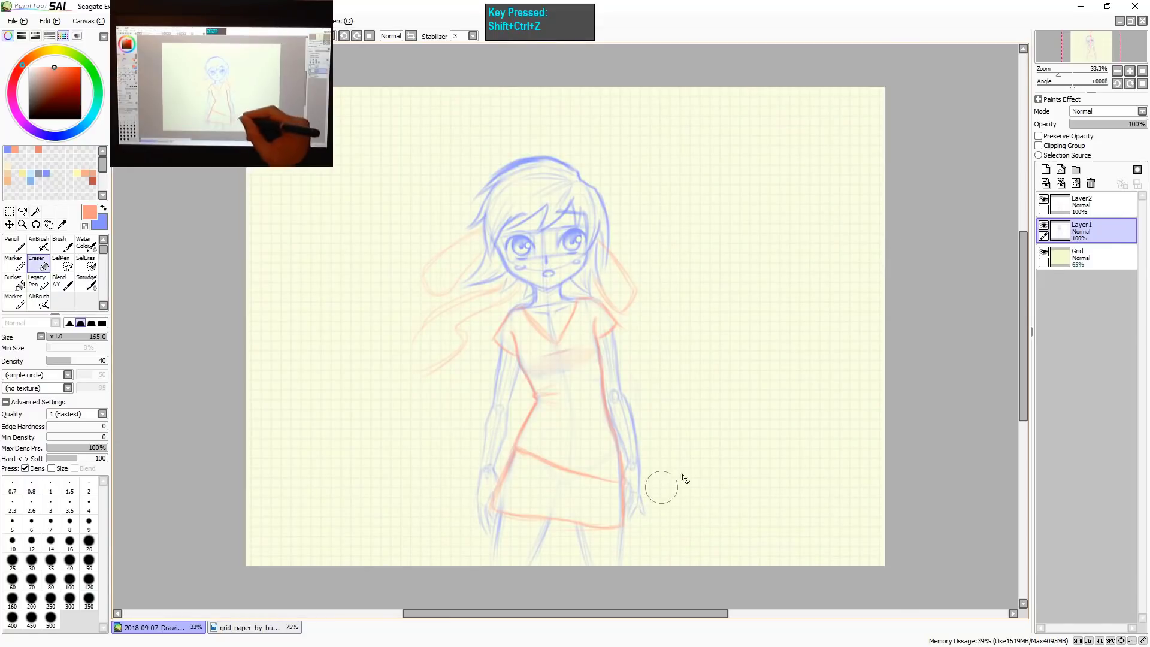
# On Layer2, erase the part of the right-hand orange loop that overlaps the hair with the Eraser at size 38.
pyautogui.click(1075, 211)
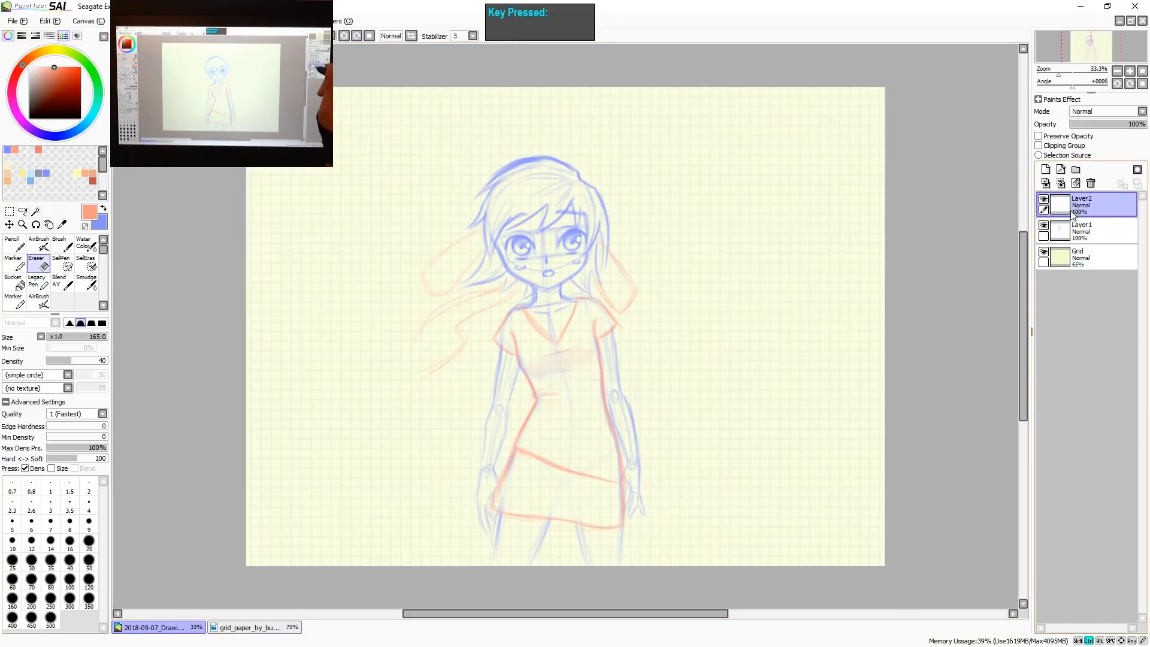
pyautogui.hotkey('ctrl', 'shift', 'z')
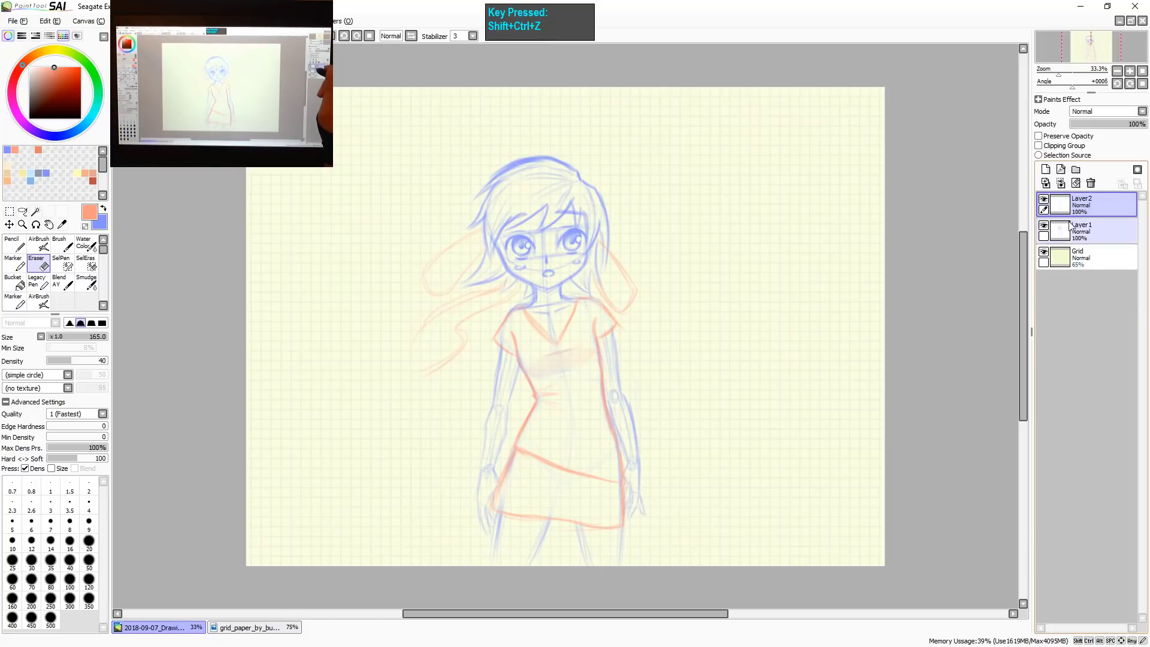
pyautogui.click(1061, 234)
pyautogui.click(1072, 204)
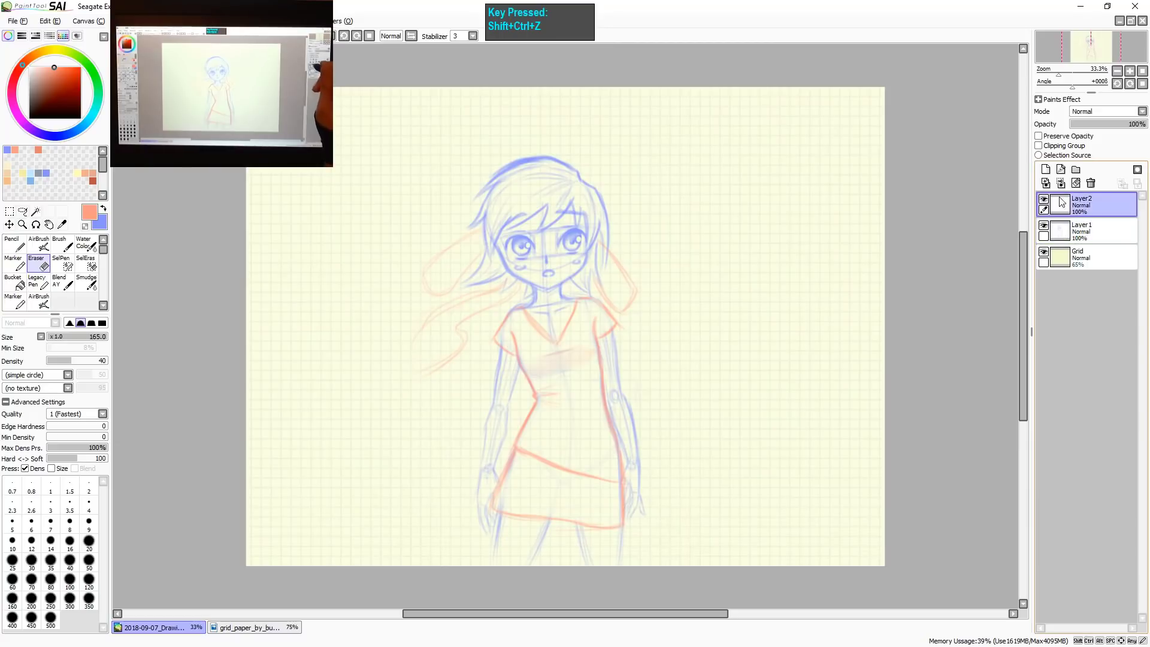
pyautogui.press('z')
pyautogui.press('z')
pyautogui.press('z')
pyautogui.moveTo(573, 197); pyautogui.dragTo(570, 220)
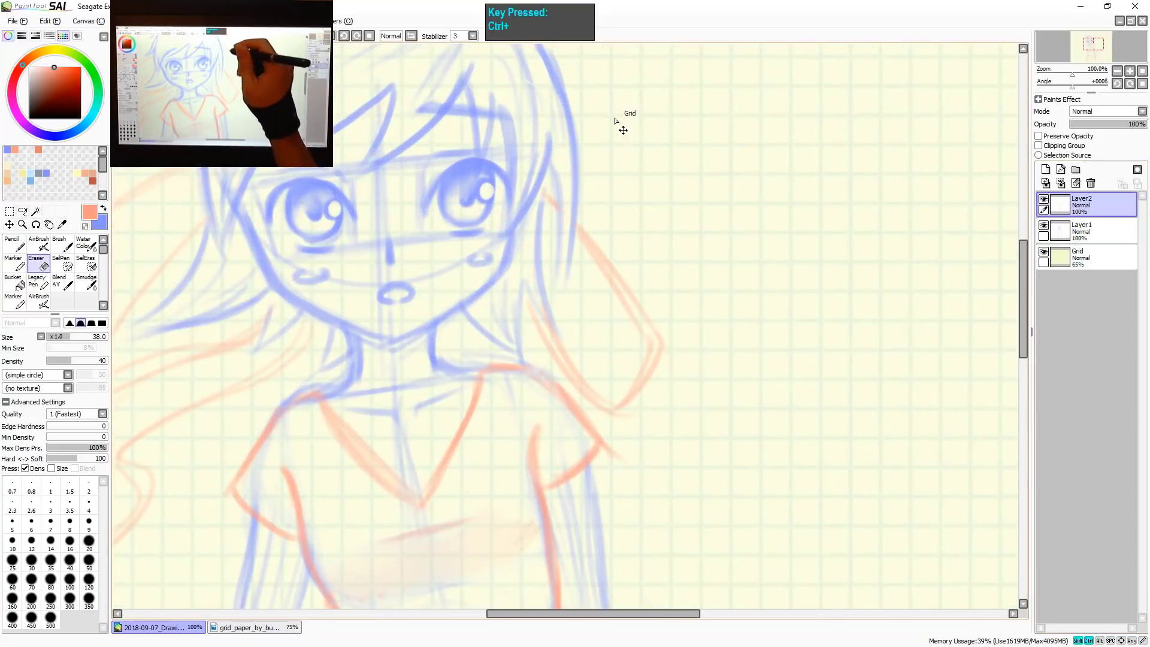
pyautogui.hotkey('ctrl', 'shift', 'z')
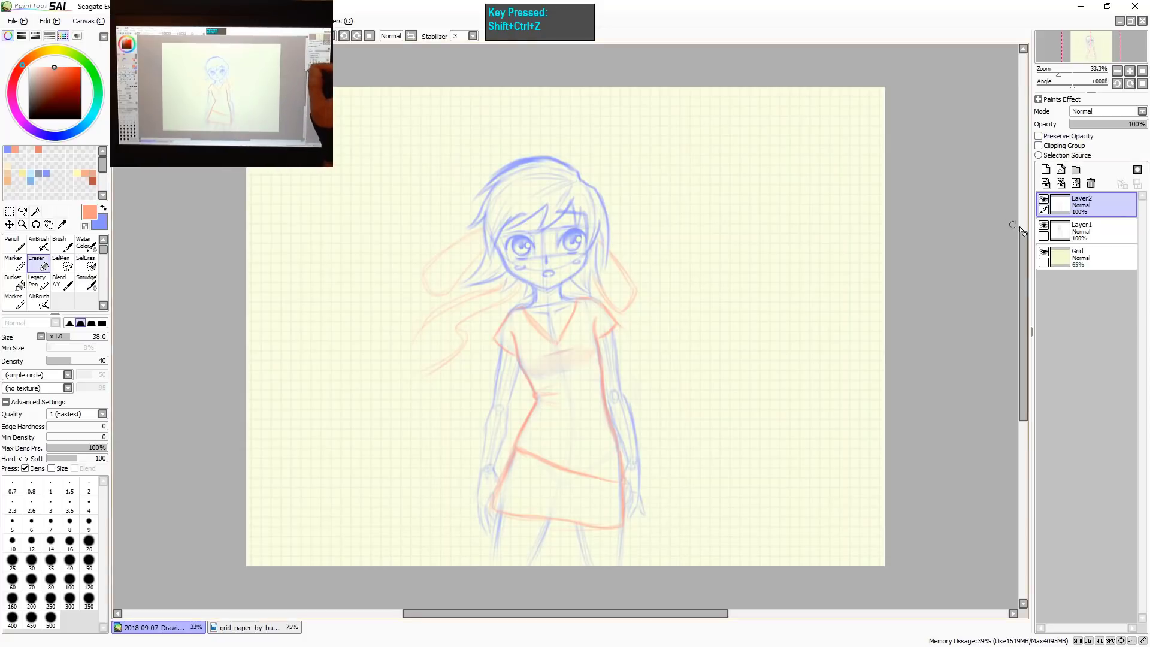
# Create a layer folder and move Layer2 and Layer1 into it.
pyautogui.click(1076, 170)
pyautogui.moveTo(1079, 231); pyautogui.dragTo(1079, 207)
pyautogui.moveTo(1078, 258); pyautogui.dragTo(1072, 207)
pyautogui.click(1055, 205)
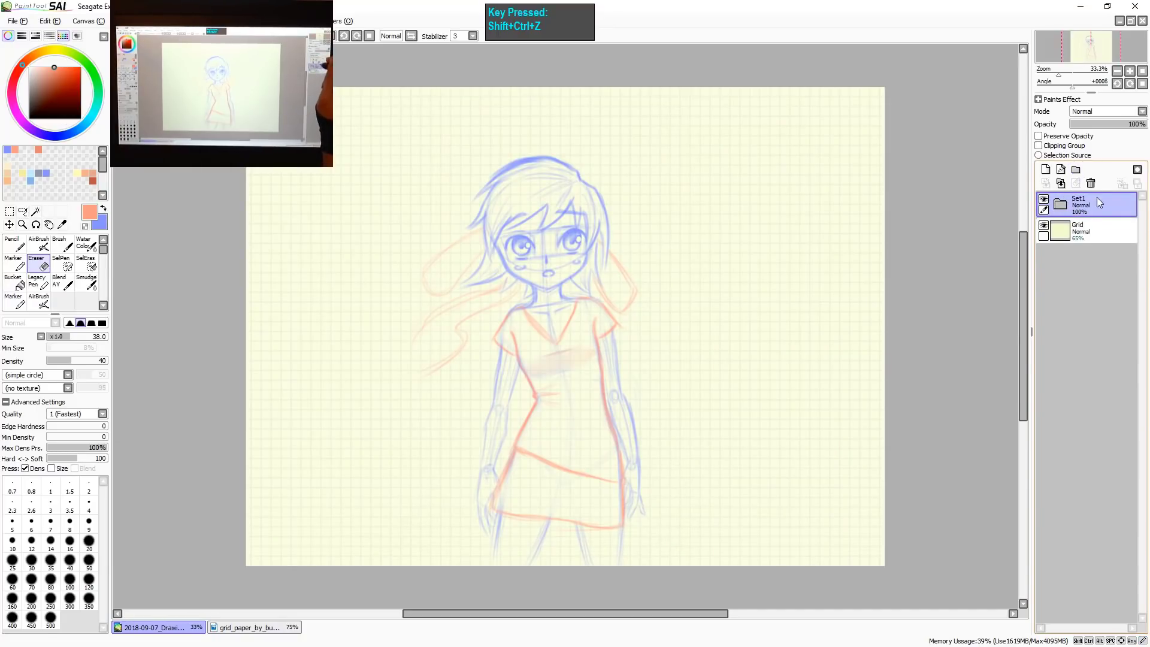
pyautogui.hotkey('ctrl', 'z')
# On Layer1, erase the construction guidelines across the face with the Eraser at size 50.
pyautogui.click(1096, 257)
pyautogui.press('z')
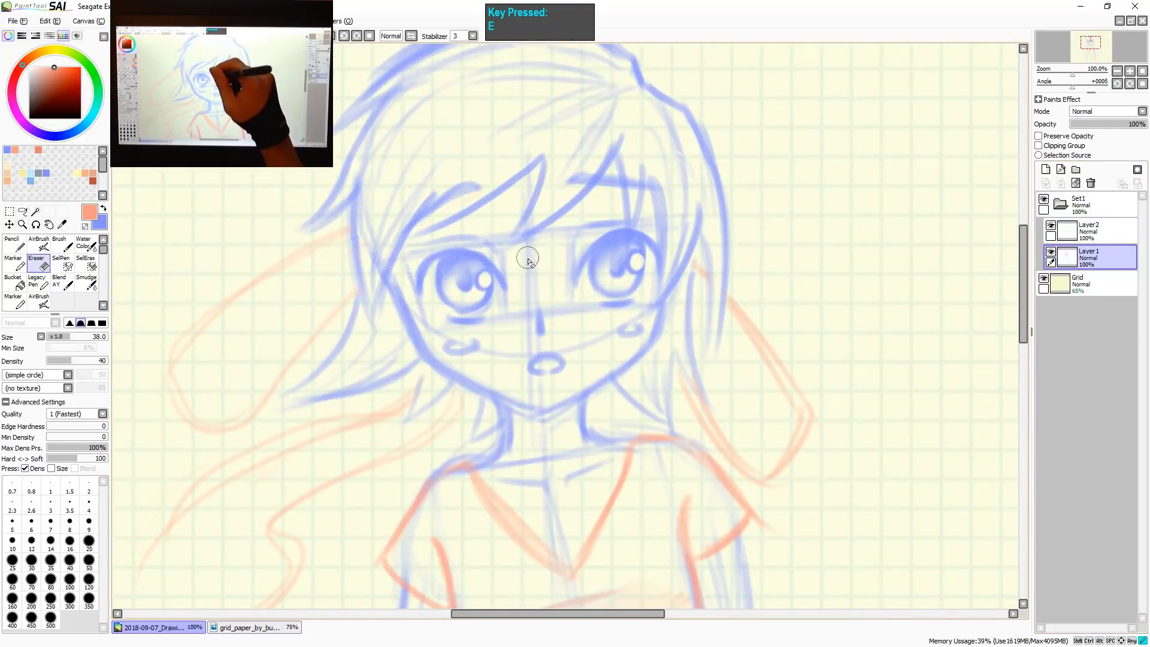
pyautogui.moveTo(543, 269); pyautogui.dragTo(552, 250)
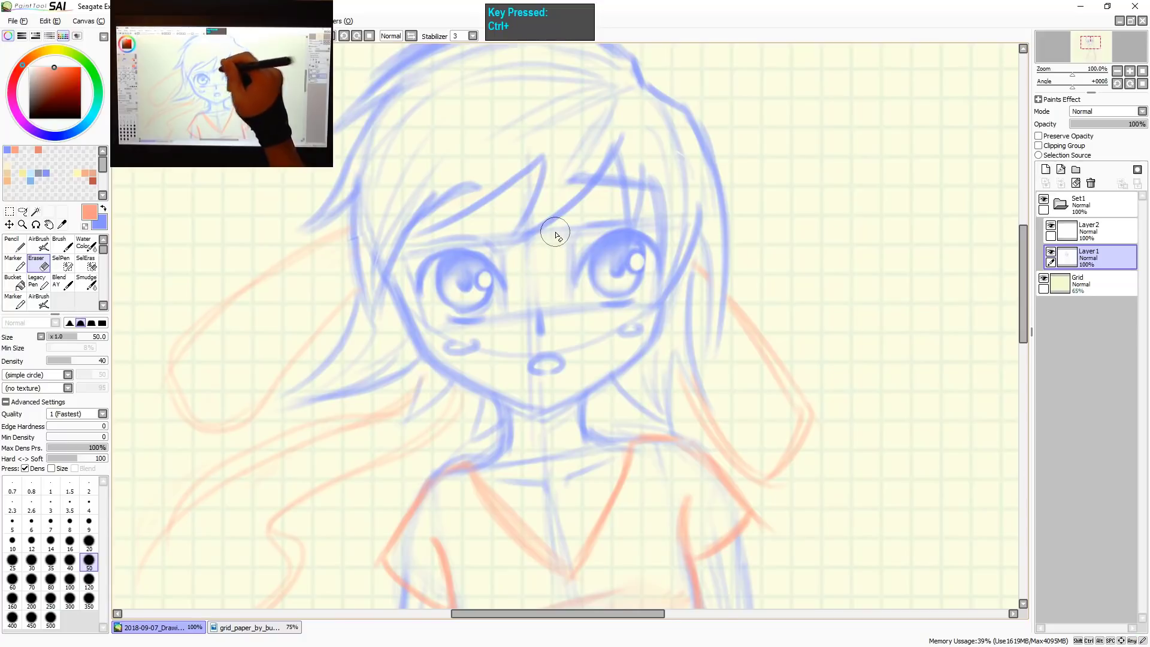
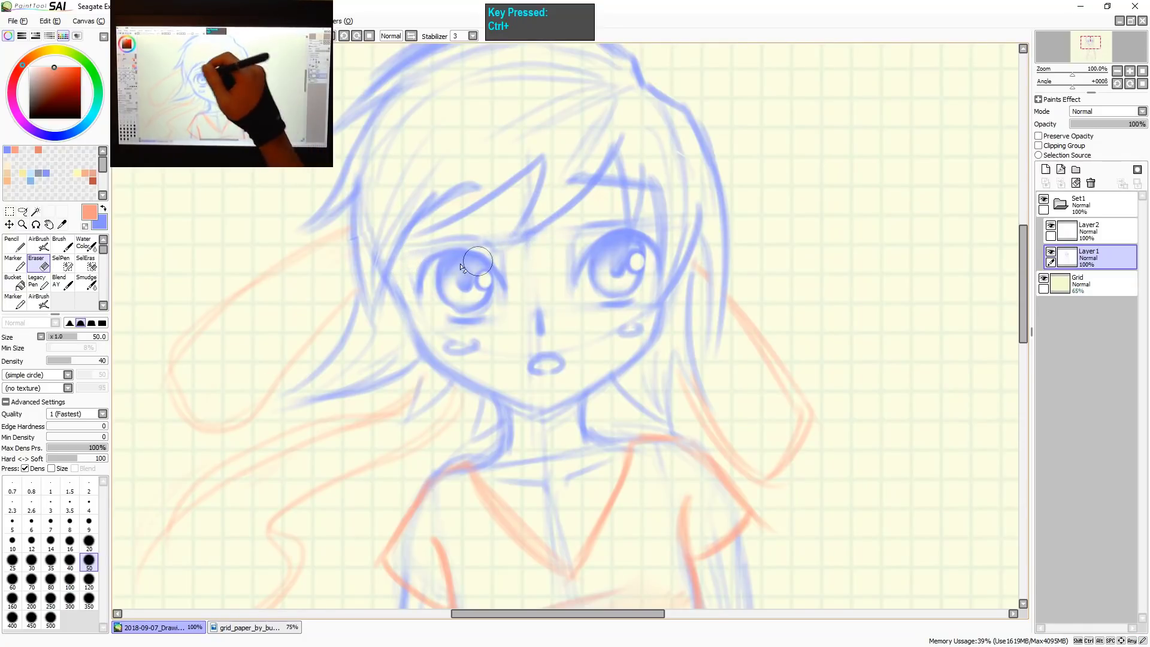
# Add blue eyelashes at the outer corners of both eyes with the AirBrush at size 19.
pyautogui.press('v')
pyautogui.press('x')
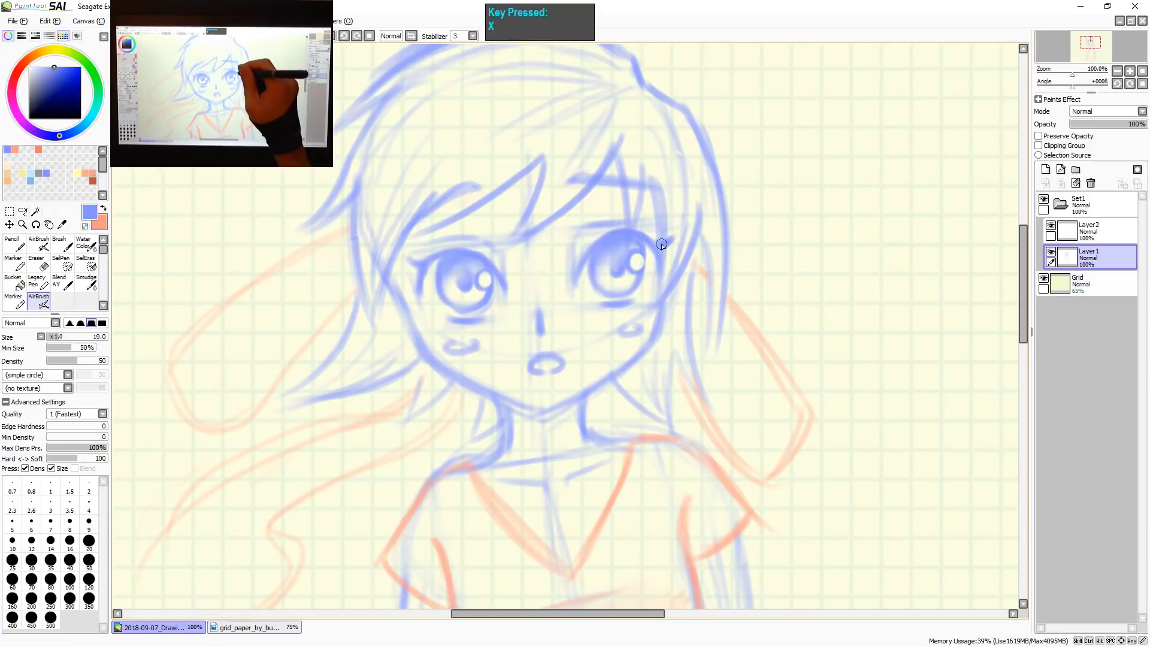
pyautogui.hotkey('shift', 'ctrl', 'z')
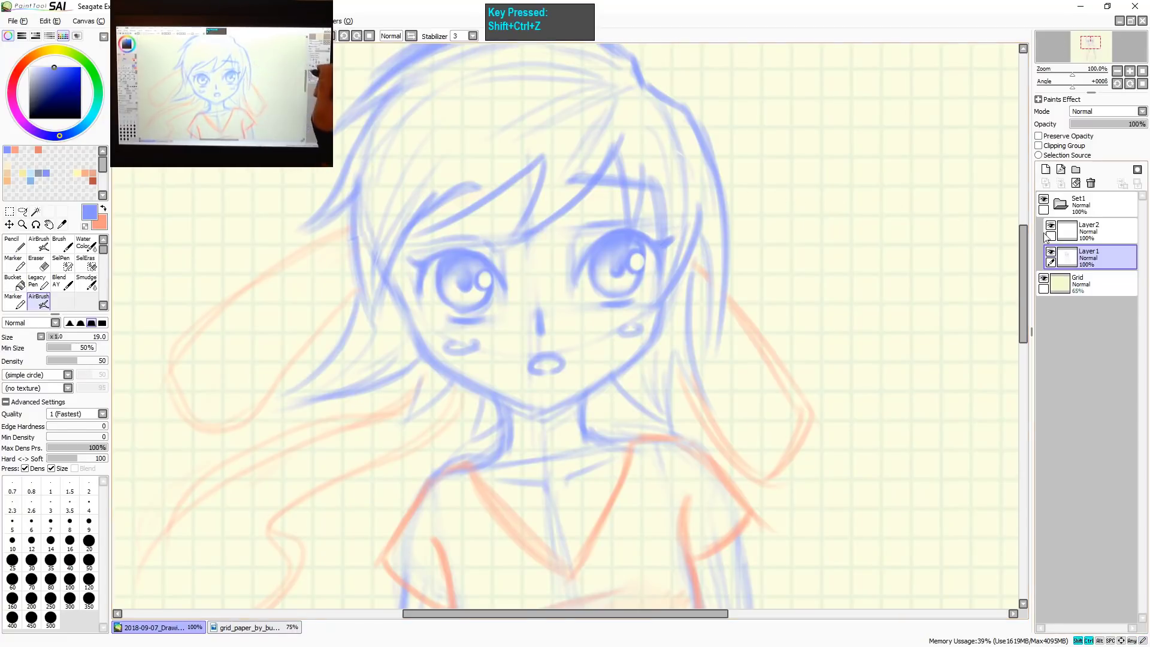
pyautogui.hotkey('shift', 'ctrl', 'z')
# Clean up the blue lines beside the left-hand eye with the Eraser at size 20.
pyautogui.press('z')
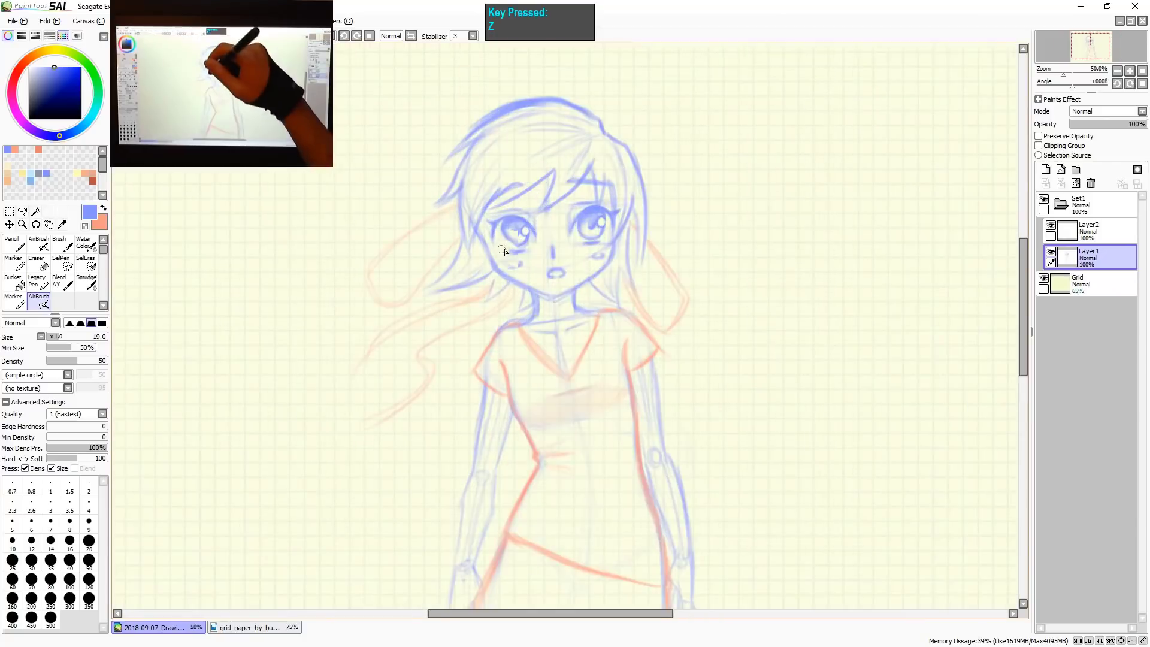
pyautogui.press('z')
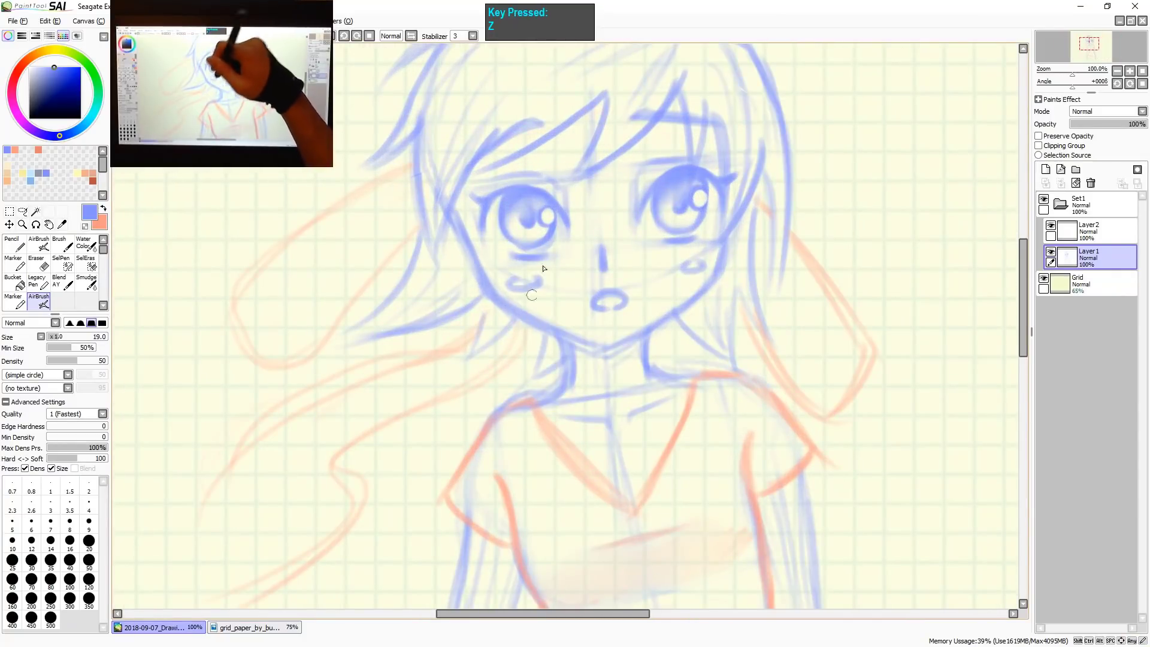
pyautogui.press('e')
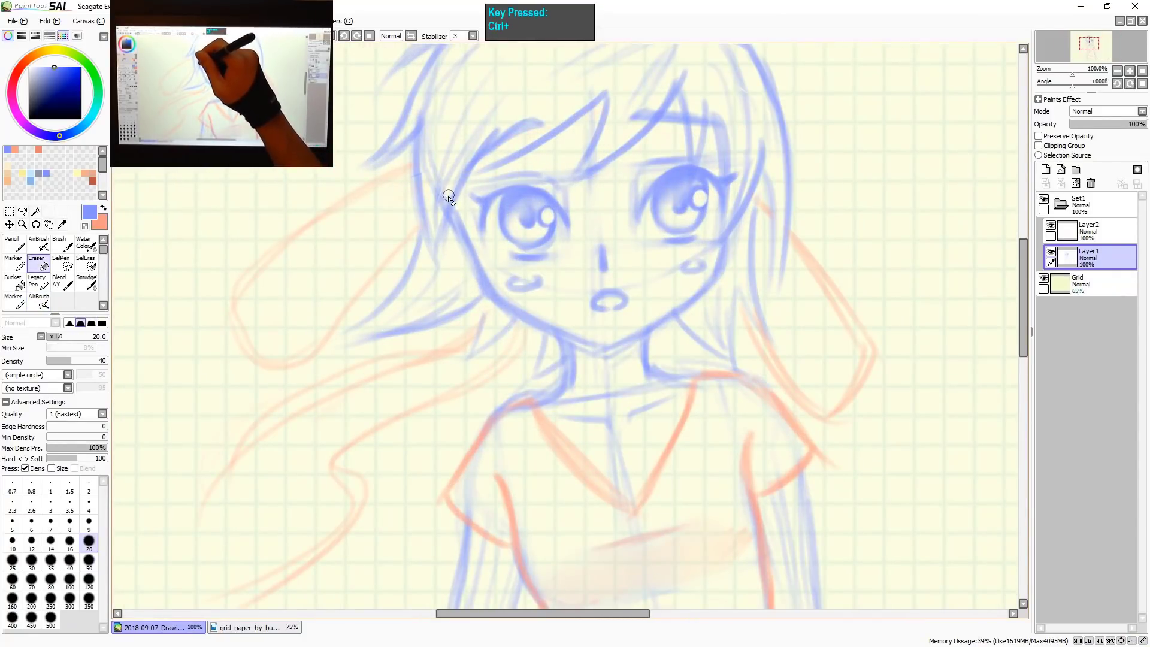
pyautogui.hotkey('shift', 'ctrl', 'z')
pyautogui.hotkey('shift', 'ctrl', 'z')
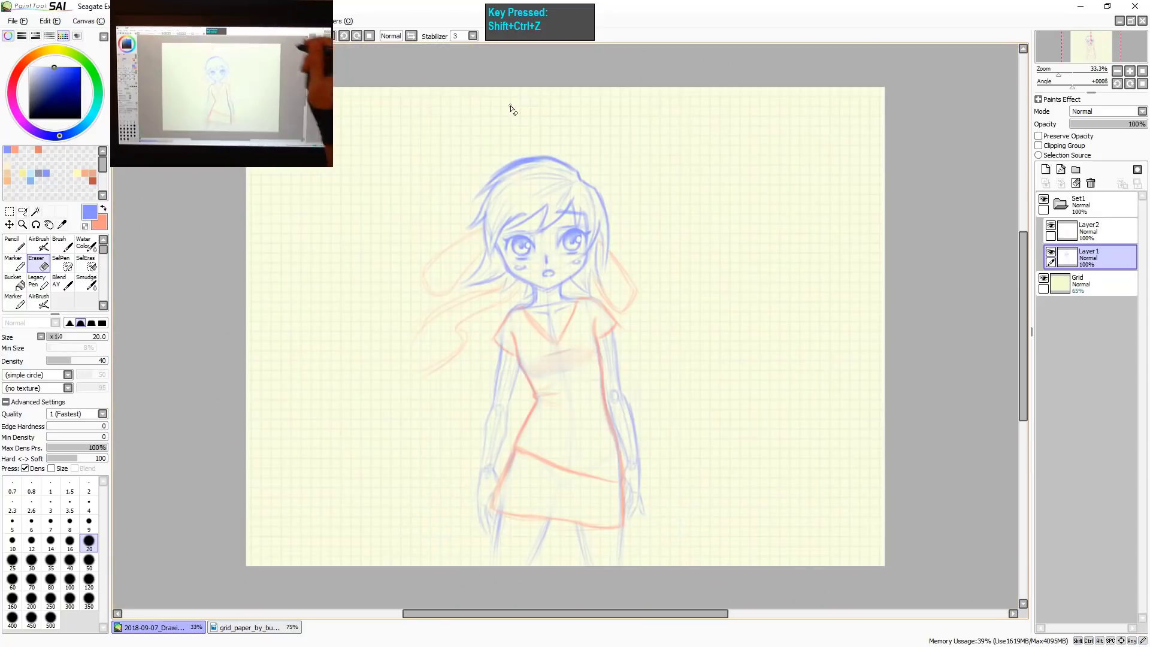
# Duplicate the Set1 folder and merge the copy into a single layer.
pyautogui.click(1114, 210)
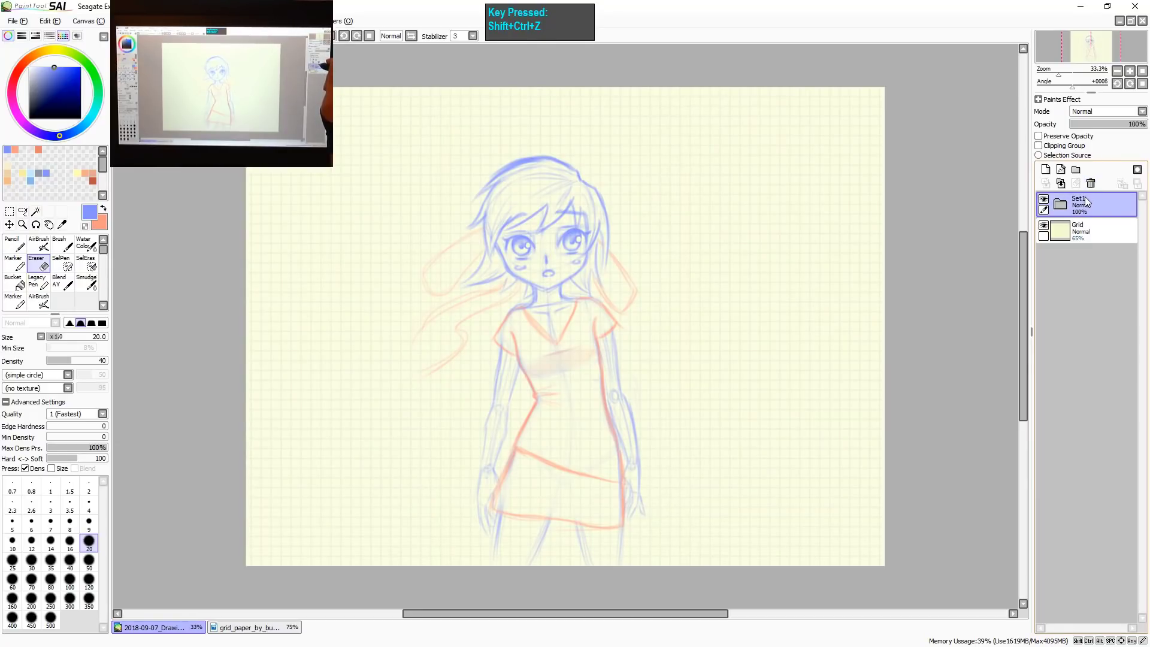
pyautogui.press('q')
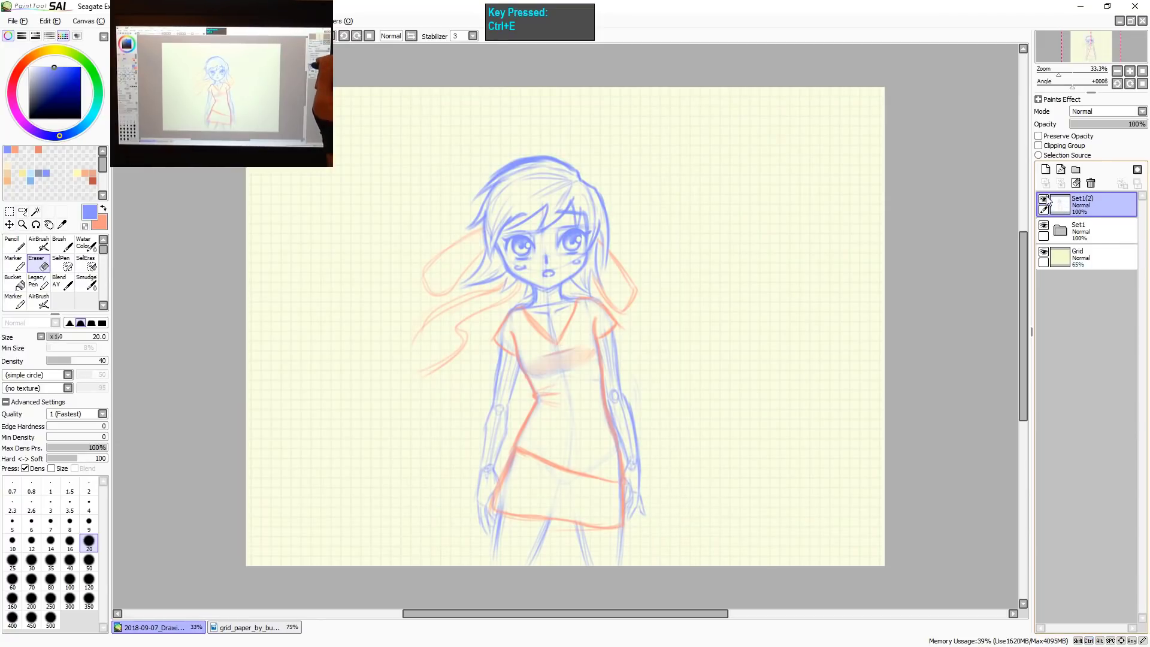
# Darken the merged sketch layer by setting its Luminescence to -73, and duplicate the darkened layer.
pyautogui.hotkey('ctrl', 'u')
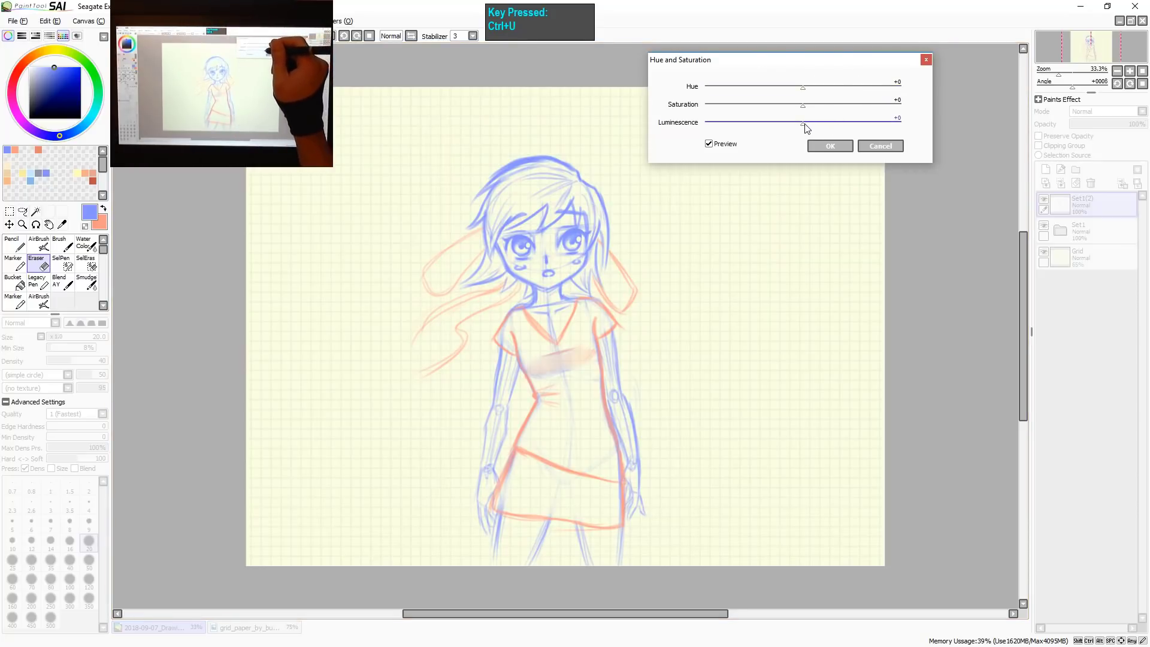
pyautogui.moveTo(789, 128); pyautogui.dragTo(747, 129)
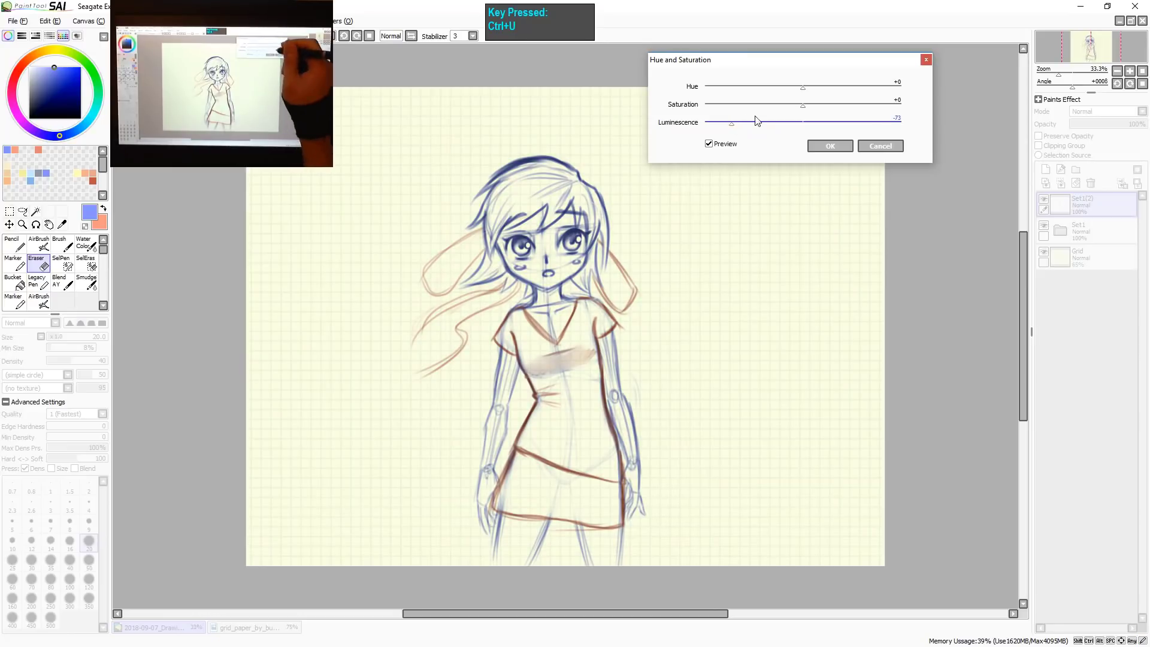
pyautogui.click(830, 146)
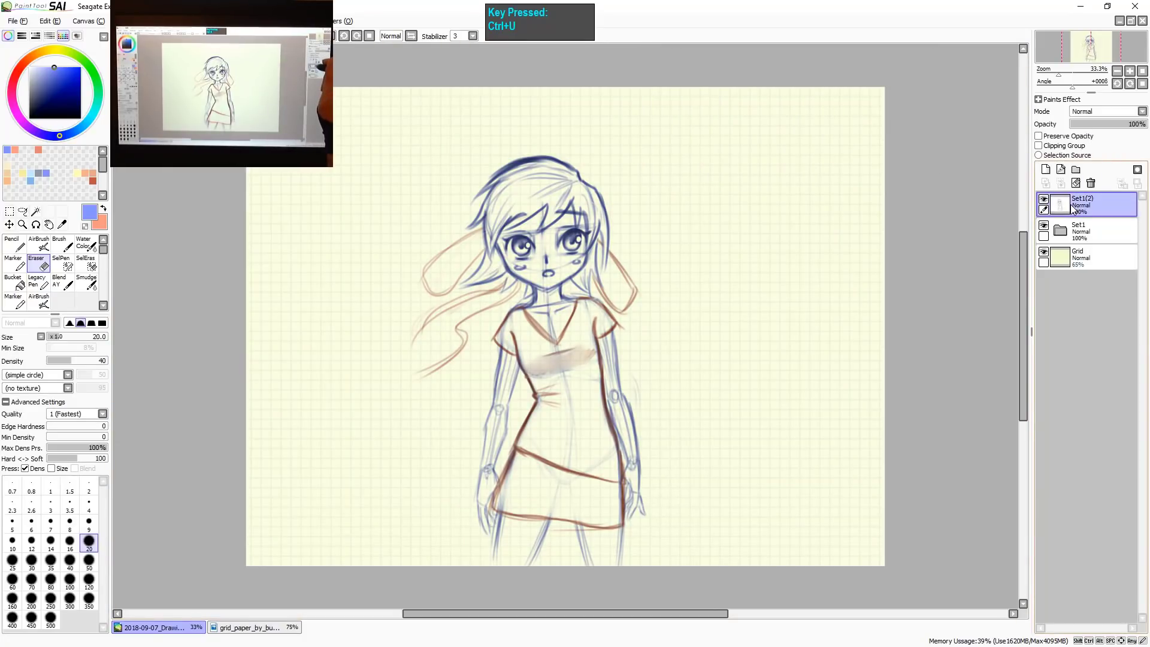
pyautogui.press('q')
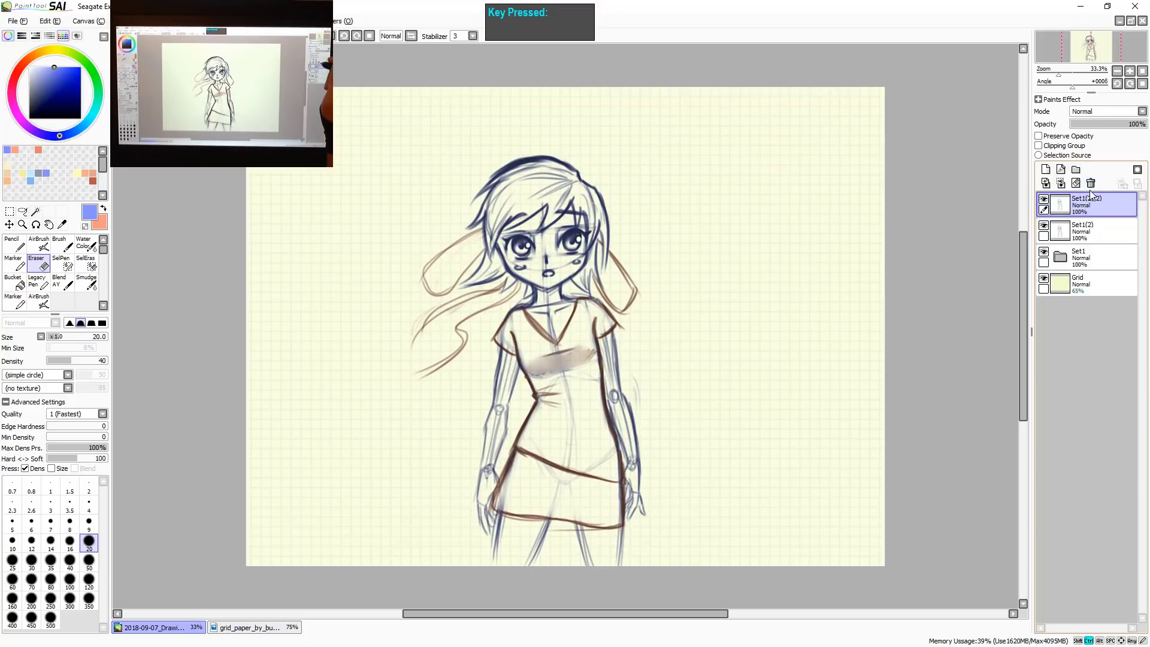
# Merge the duplicated darkened sketch layer into the layer below and set the merged layer's opacity to 67%.
pyautogui.hotkey('ctrl', 'e')
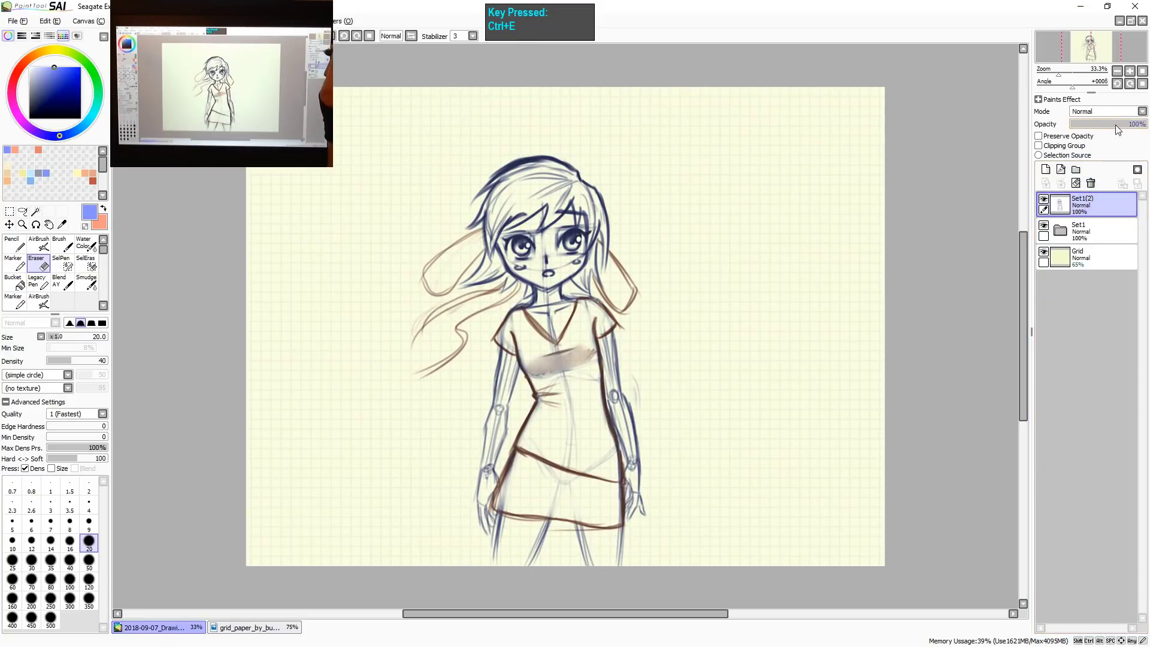
pyautogui.moveTo(1118, 130); pyautogui.dragTo(1046, 131)
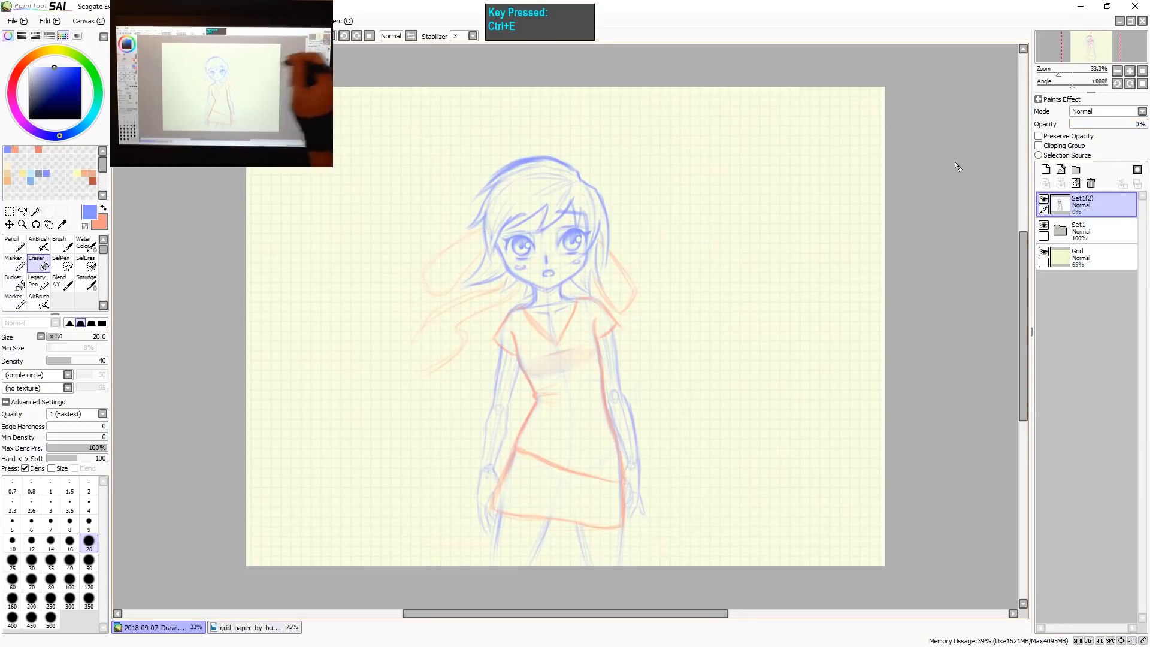
pyautogui.moveTo(1091, 127)
pyautogui.mouseDown()
pyautogui.moveTo(1144, 123)
pyautogui.moveTo(1108, 125)
pyautogui.moveTo(1125, 124)
pyautogui.mouseUp()
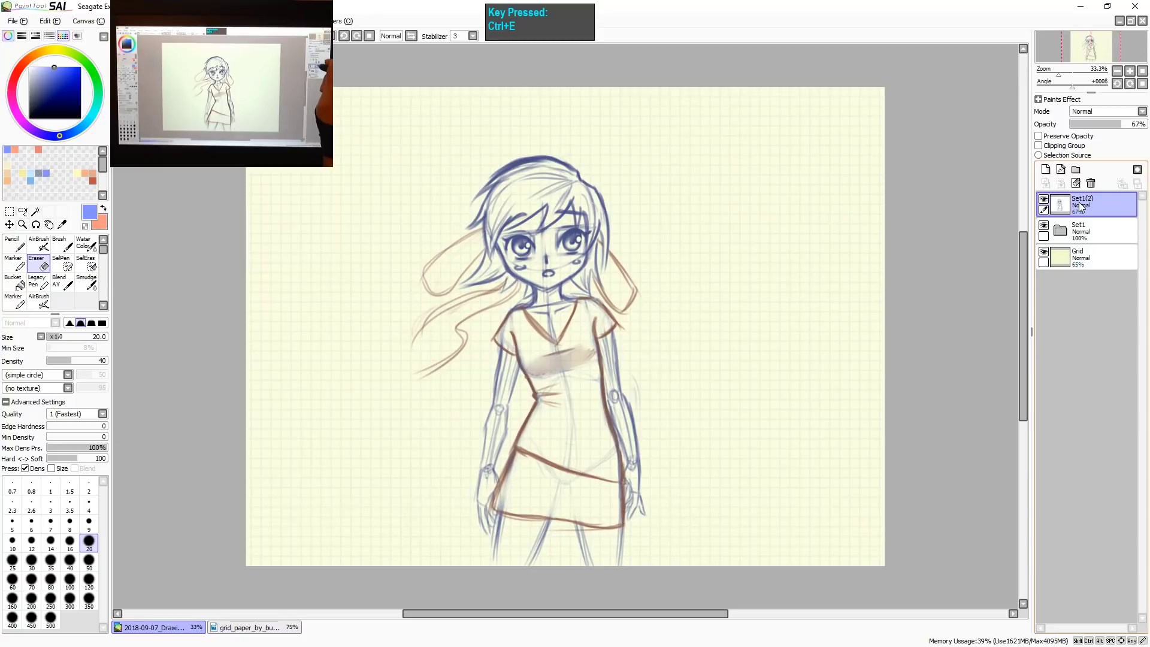
# Create a new layer directly beneath the Set1 folder and activate the Brush for coloring.
pyautogui.click(1084, 231)
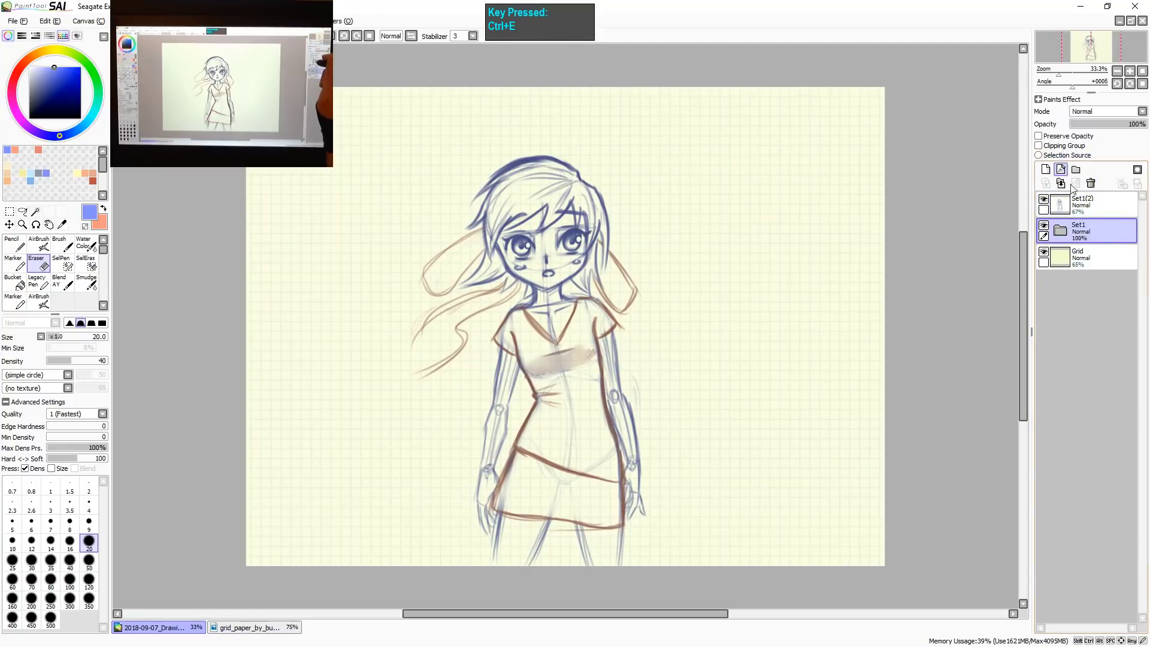
pyautogui.click(1046, 169)
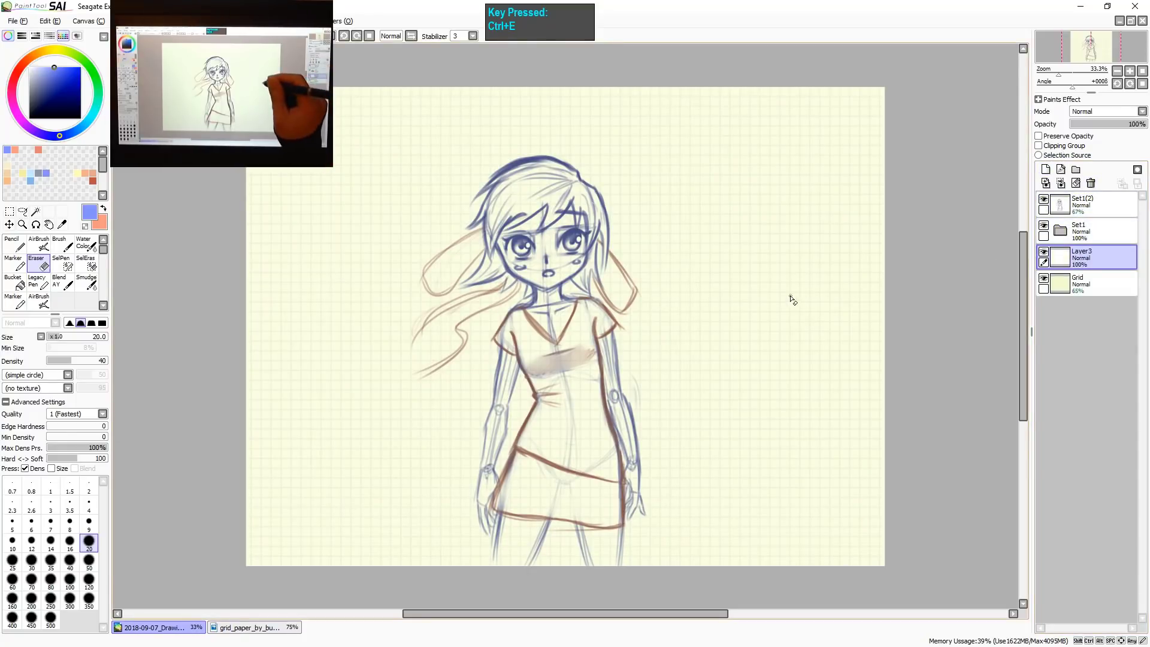
pyautogui.press('v')
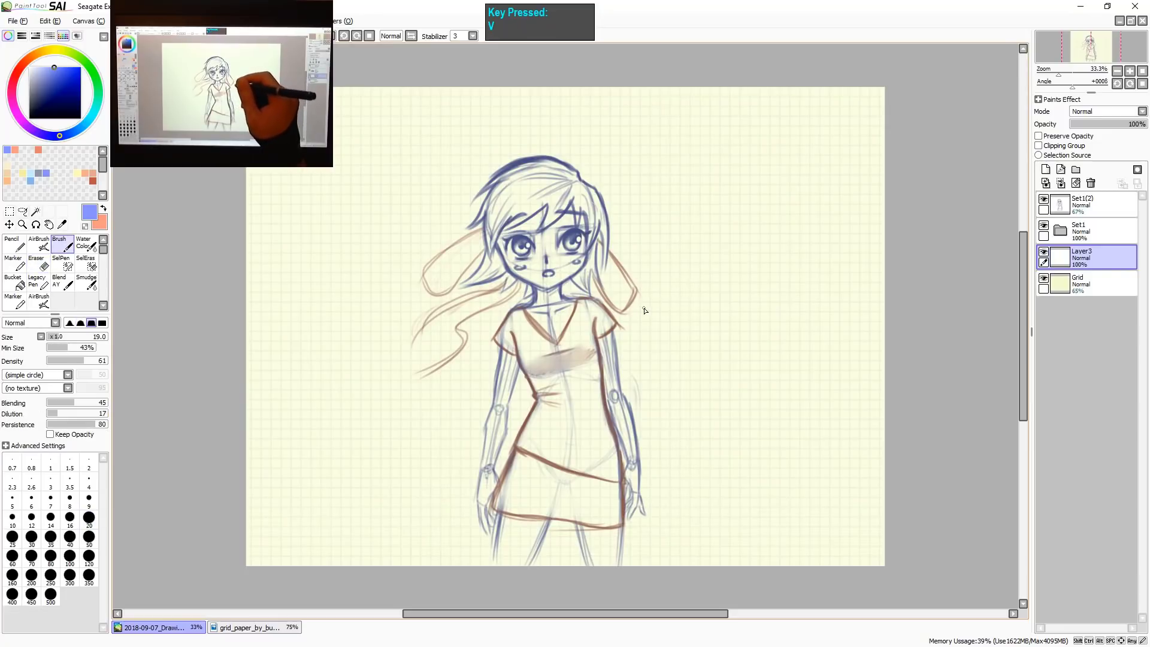
# Sample the brown of the clothing lines and fill the shirt with it using the Brush at size 281.
pyautogui.press('z')
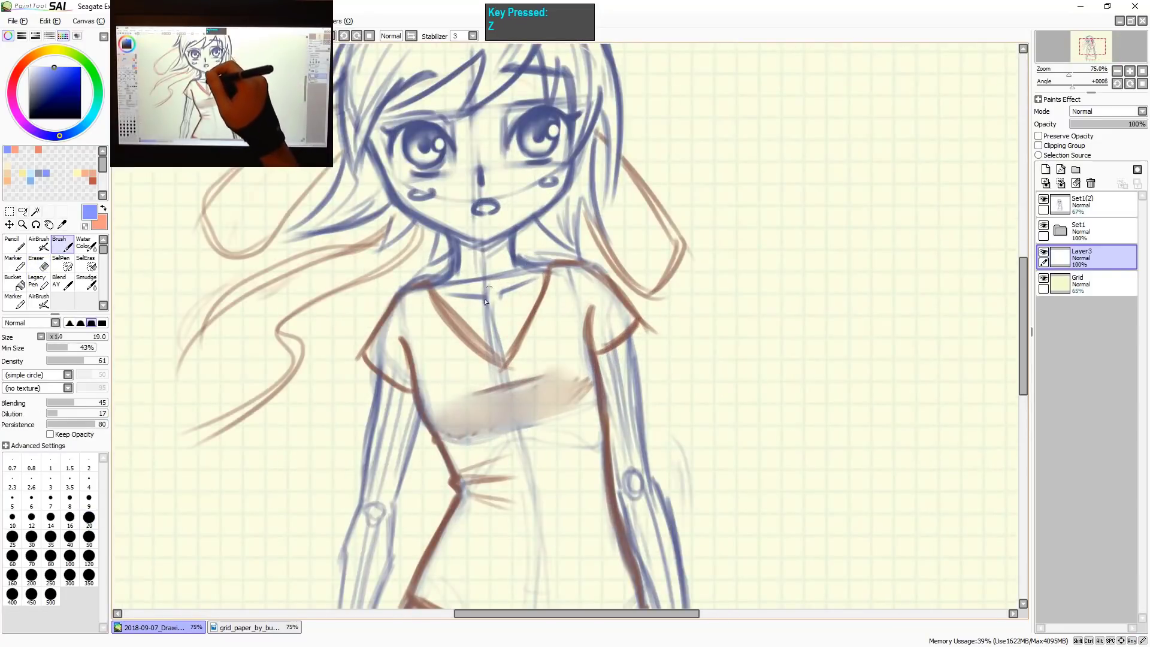
pyautogui.keyDown('alt'); pyautogui.click(454, 324); pyautogui.keyUp('alt')
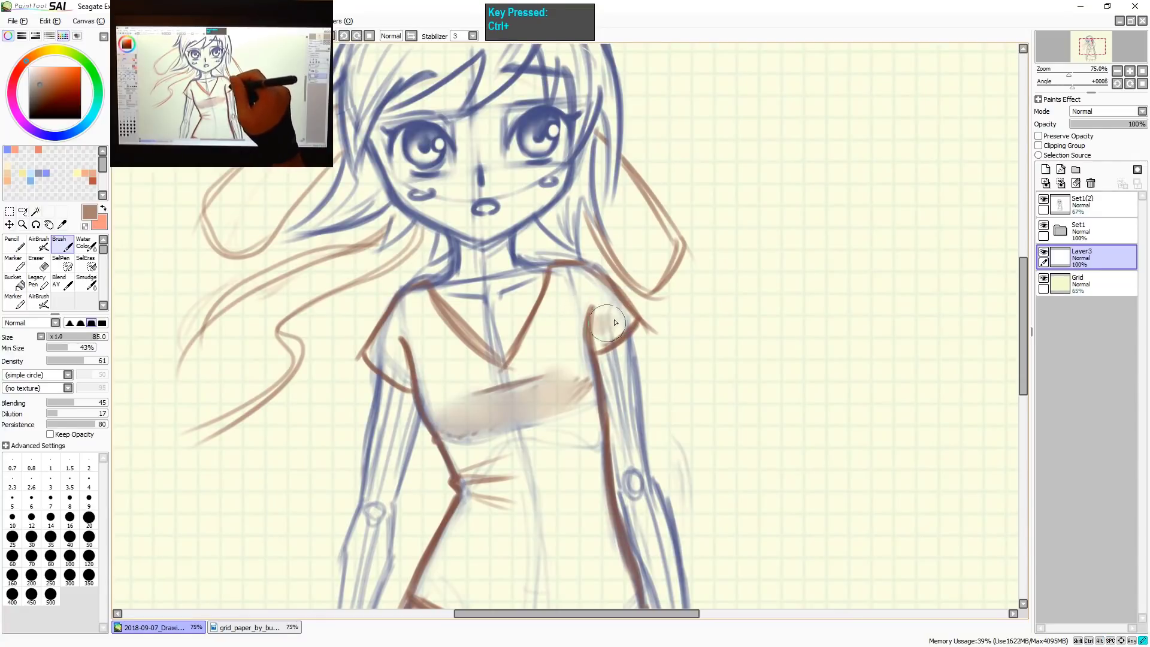
pyautogui.hotkey('ctrl', 'z')
pyautogui.hotkey('ctrl', '-')
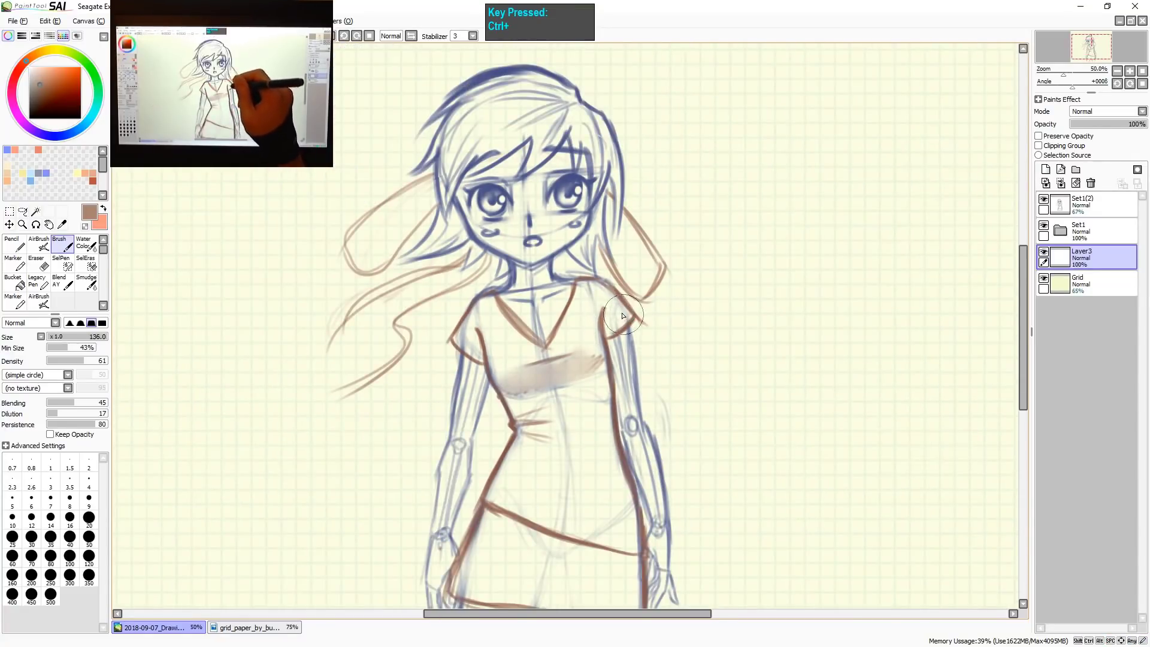
pyautogui.moveTo(593, 299)
pyautogui.mouseDown()
pyautogui.moveTo(569, 314)
pyautogui.moveTo(565, 345)
pyautogui.moveTo(588, 304)
pyautogui.moveTo(580, 342)
pyautogui.moveTo(604, 443)
pyautogui.mouseUp()
pyautogui.hotkey('ctrl', 'z')
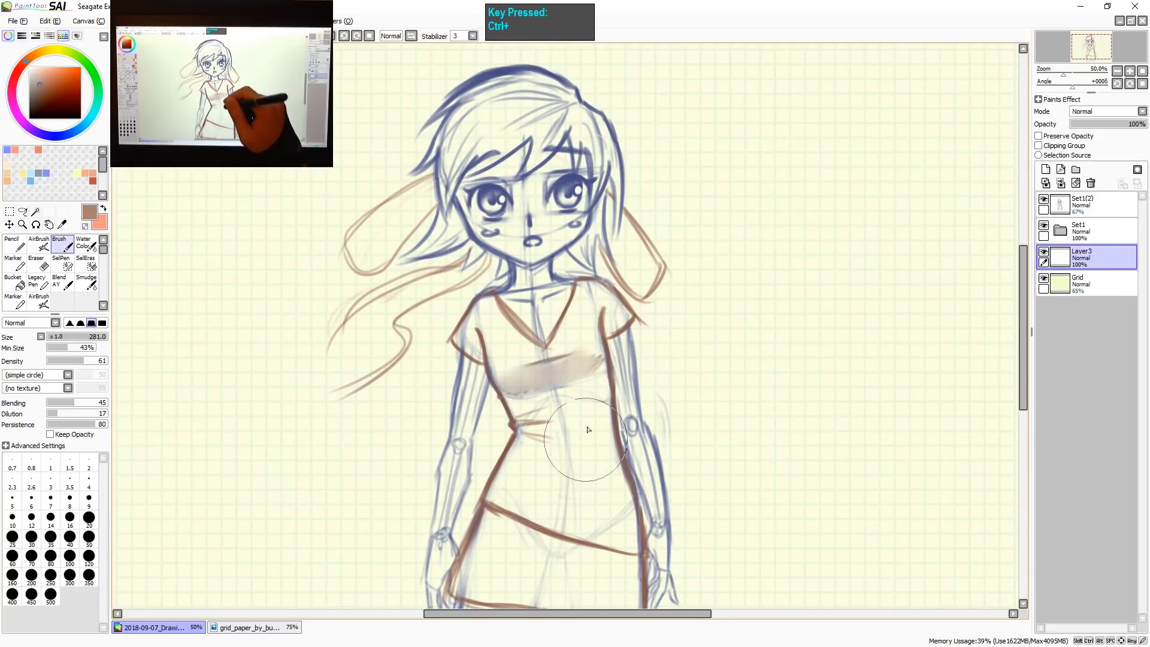
pyautogui.moveTo(541, 400)
pyautogui.mouseDown()
pyautogui.moveTo(528, 443)
pyautogui.moveTo(515, 419)
pyautogui.moveTo(509, 491)
pyautogui.moveTo(608, 527)
pyautogui.moveTo(581, 461)
pyautogui.moveTo(548, 479)
pyautogui.moveTo(584, 378)
pyautogui.moveTo(596, 293)
pyautogui.moveTo(543, 372)
pyautogui.moveTo(497, 332)
pyautogui.moveTo(473, 346)
pyautogui.moveTo(522, 413)
pyautogui.moveTo(533, 467)
pyautogui.moveTo(585, 401)
pyautogui.moveTo(586, 311)
pyautogui.moveTo(617, 323)
pyautogui.moveTo(599, 420)
pyautogui.moveTo(552, 519)
pyautogui.mouseUp()
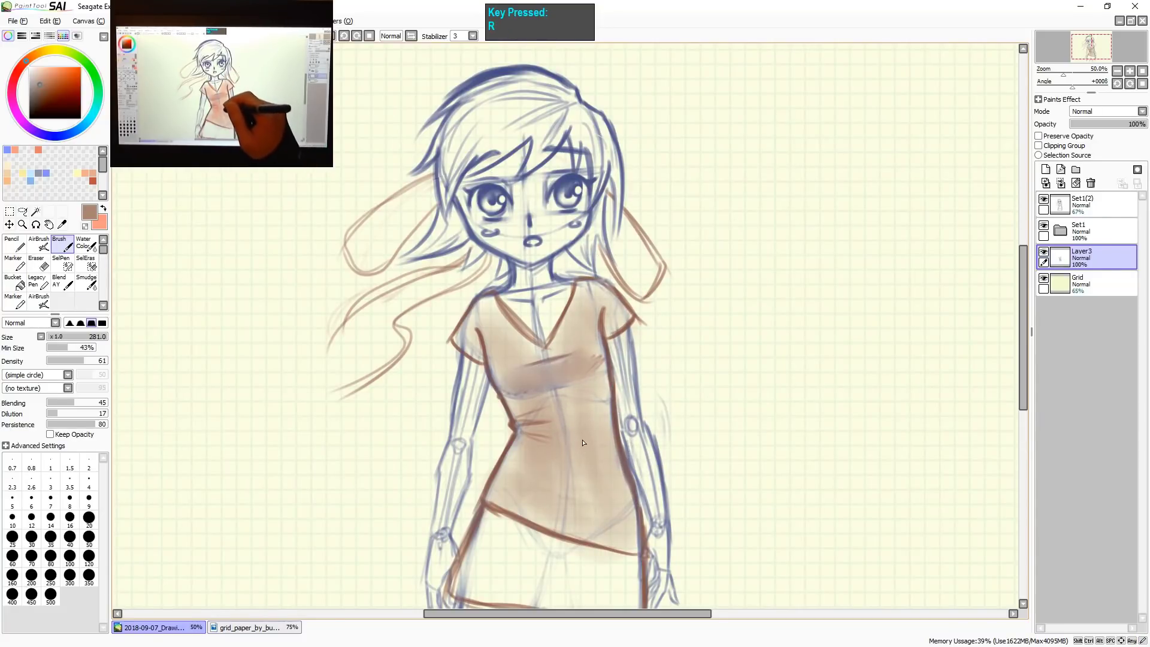
# Even out and deepen the brown on the shirt's chest with the Brush at size 115.
pyautogui.press('s')
pyautogui.moveTo(586, 455)
pyautogui.mouseDown()
pyautogui.moveTo(595, 419)
pyautogui.moveTo(588, 395)
pyautogui.moveTo(584, 459)
pyautogui.moveTo(570, 441)
pyautogui.moveTo(524, 479)
pyautogui.moveTo(569, 503)
pyautogui.moveTo(526, 491)
pyautogui.moveTo(608, 524)
pyautogui.moveTo(556, 415)
pyautogui.moveTo(659, 349)
pyautogui.moveTo(550, 366)
pyautogui.moveTo(528, 345)
pyautogui.moveTo(563, 370)
pyautogui.moveTo(543, 367)
pyautogui.moveTo(556, 379)
pyautogui.moveTo(532, 358)
pyautogui.mouseUp()
pyautogui.press('b')
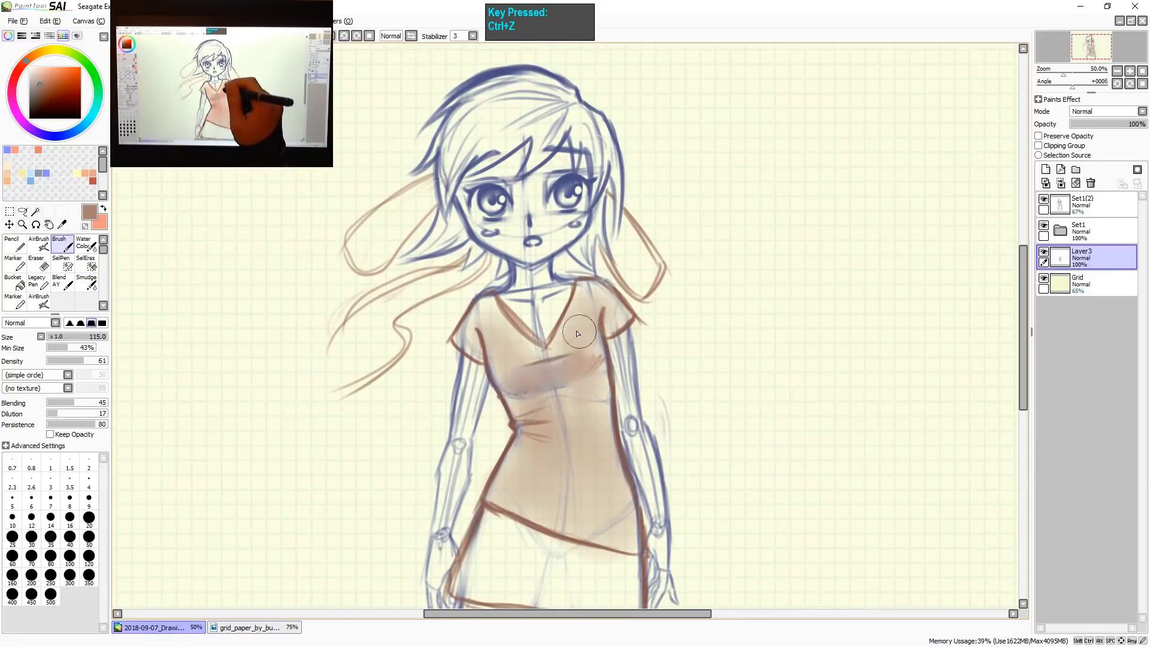
pyautogui.press('r')
pyautogui.moveTo(559, 359)
pyautogui.mouseDown()
pyautogui.moveTo(533, 361)
pyautogui.moveTo(513, 348)
pyautogui.moveTo(531, 364)
pyautogui.moveTo(500, 350)
pyautogui.moveTo(528, 430)
pyautogui.moveTo(568, 442)
pyautogui.moveTo(591, 391)
pyautogui.moveTo(550, 387)
pyautogui.moveTo(573, 389)
pyautogui.moveTo(559, 399)
pyautogui.moveTo(582, 425)
pyautogui.moveTo(598, 338)
pyautogui.moveTo(601, 437)
pyautogui.moveTo(585, 301)
pyautogui.moveTo(570, 322)
pyautogui.moveTo(594, 294)
pyautogui.moveTo(621, 315)
pyautogui.moveTo(589, 289)
pyautogui.moveTo(548, 369)
pyautogui.moveTo(528, 366)
pyautogui.moveTo(482, 309)
pyautogui.moveTo(485, 347)
pyautogui.mouseUp()
# Lighten soft highlights on the shirt's chest, waist folds and shoulders with the Eraser at sizes between 36 and 105.
pyautogui.press('e')
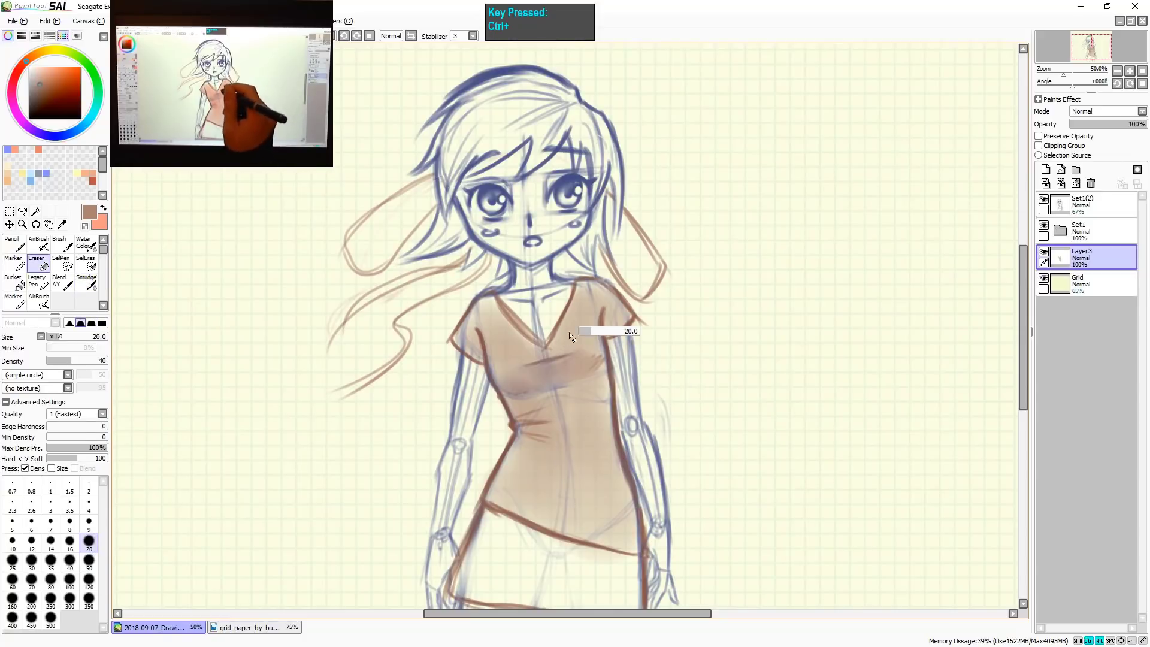
pyautogui.moveTo(584, 345)
pyautogui.mouseDown()
pyautogui.moveTo(599, 336)
pyautogui.moveTo(537, 362)
pyautogui.mouseUp()
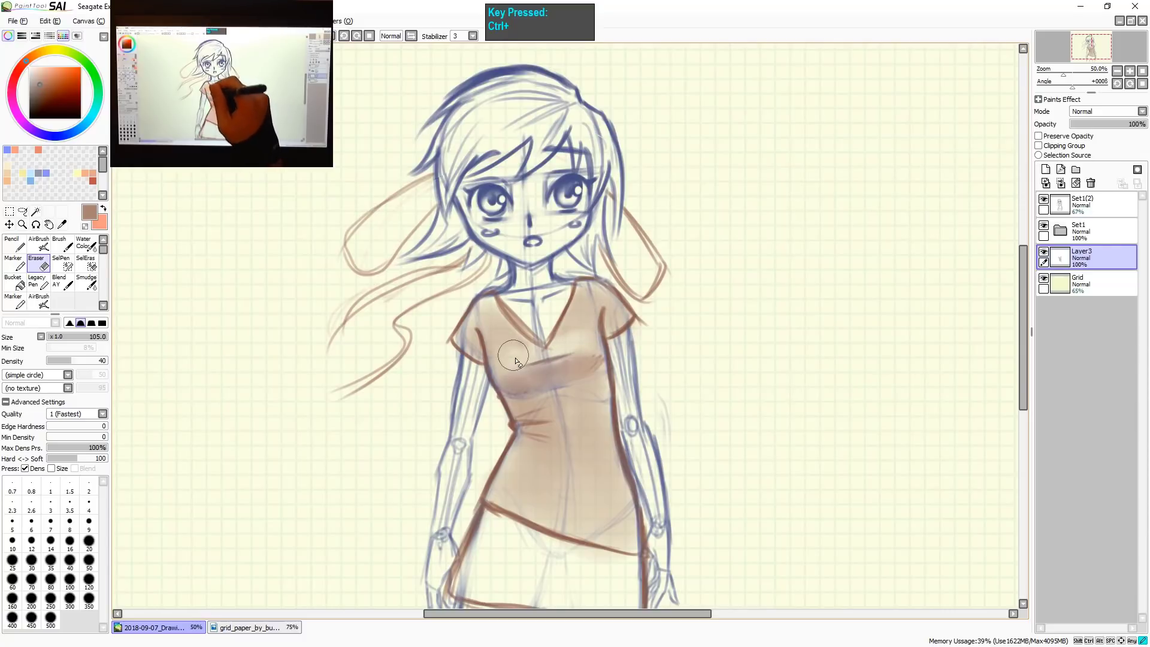
pyautogui.moveTo(581, 318); pyautogui.dragTo(581, 347)
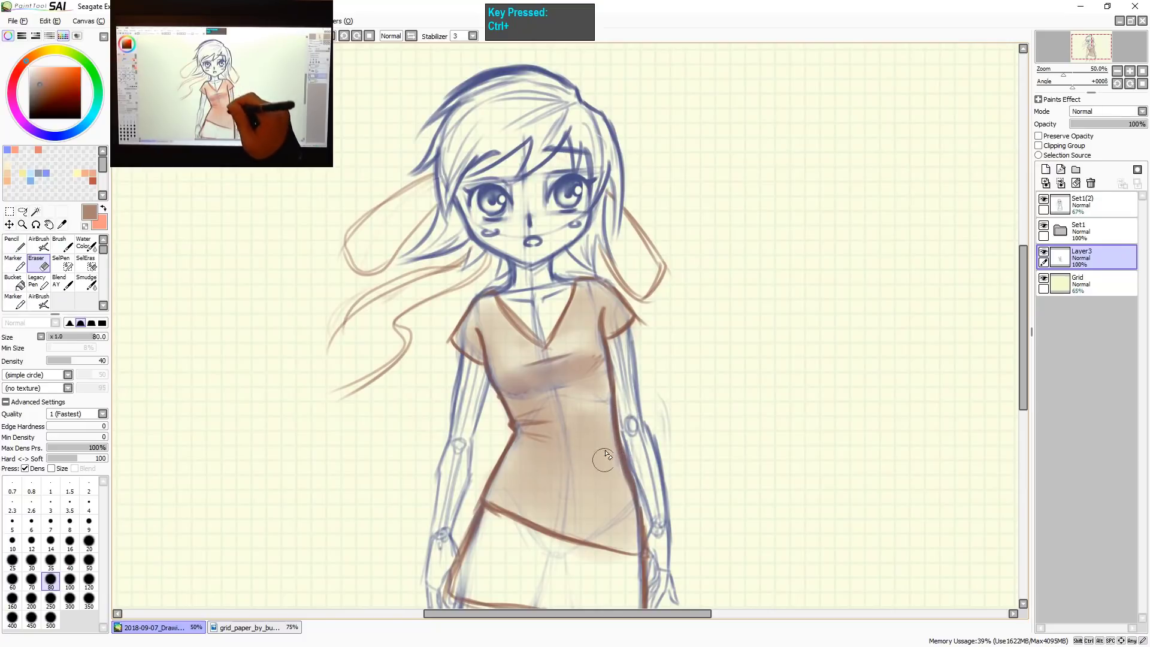
pyautogui.moveTo(596, 432)
pyautogui.mouseDown()
pyautogui.moveTo(617, 483)
pyautogui.moveTo(605, 479)
pyautogui.moveTo(614, 539)
pyautogui.moveTo(557, 400)
pyautogui.moveTo(549, 459)
pyautogui.moveTo(559, 463)
pyautogui.moveTo(549, 420)
pyautogui.mouseUp()
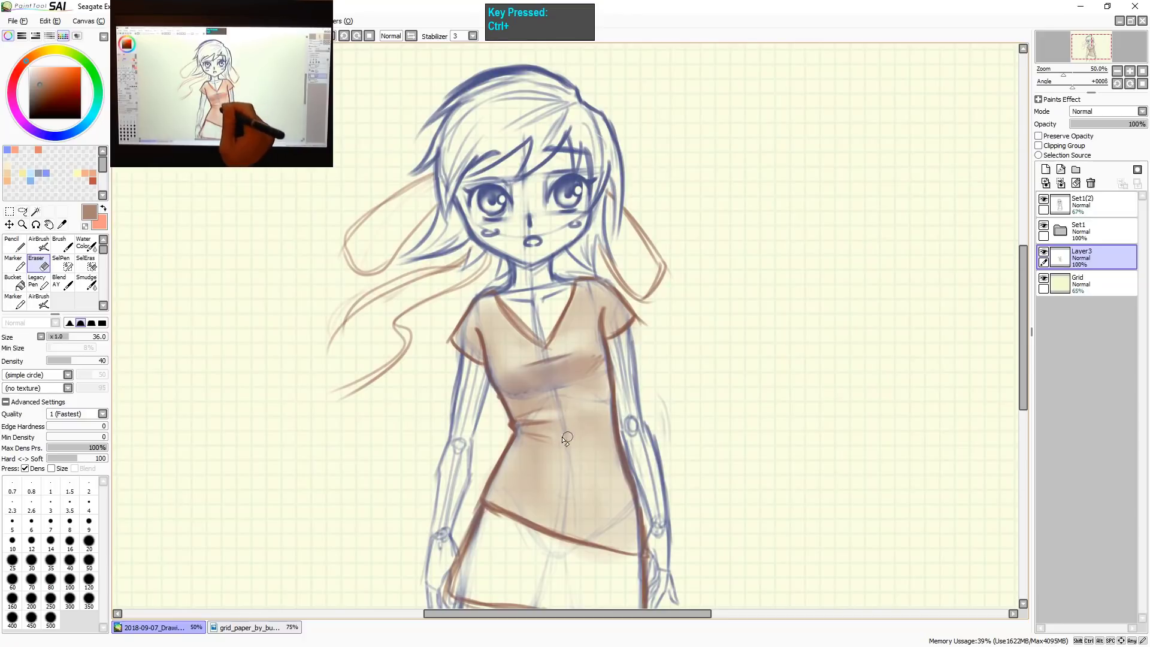
pyautogui.moveTo(587, 442); pyautogui.dragTo(533, 431)
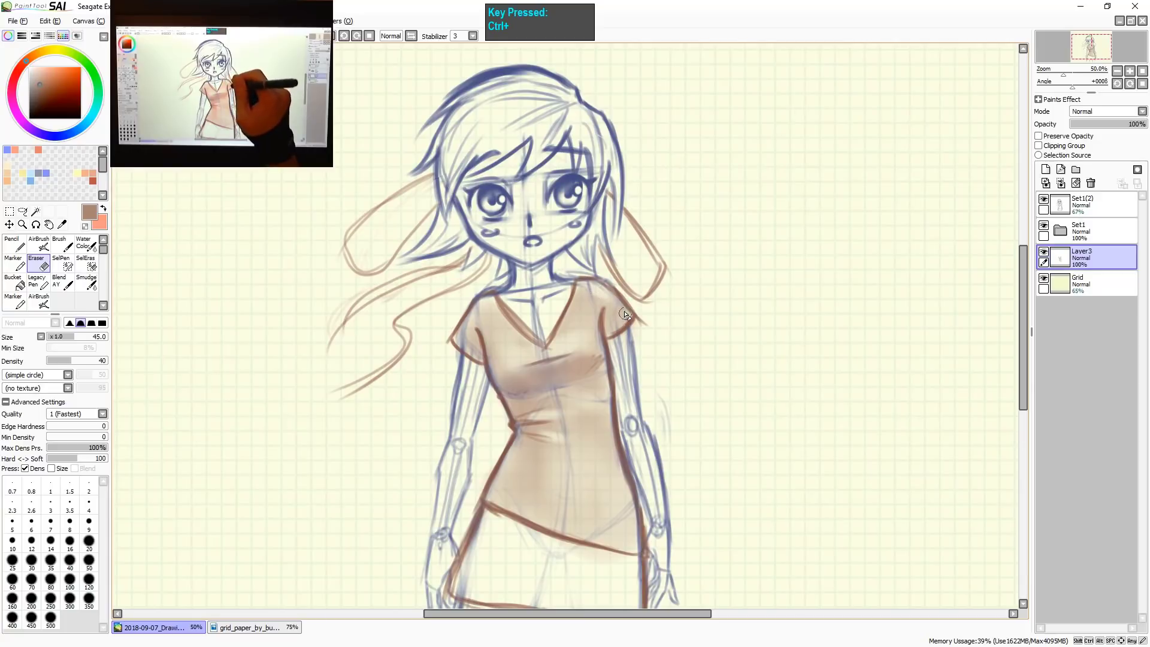
pyautogui.moveTo(589, 294); pyautogui.dragTo(488, 309)
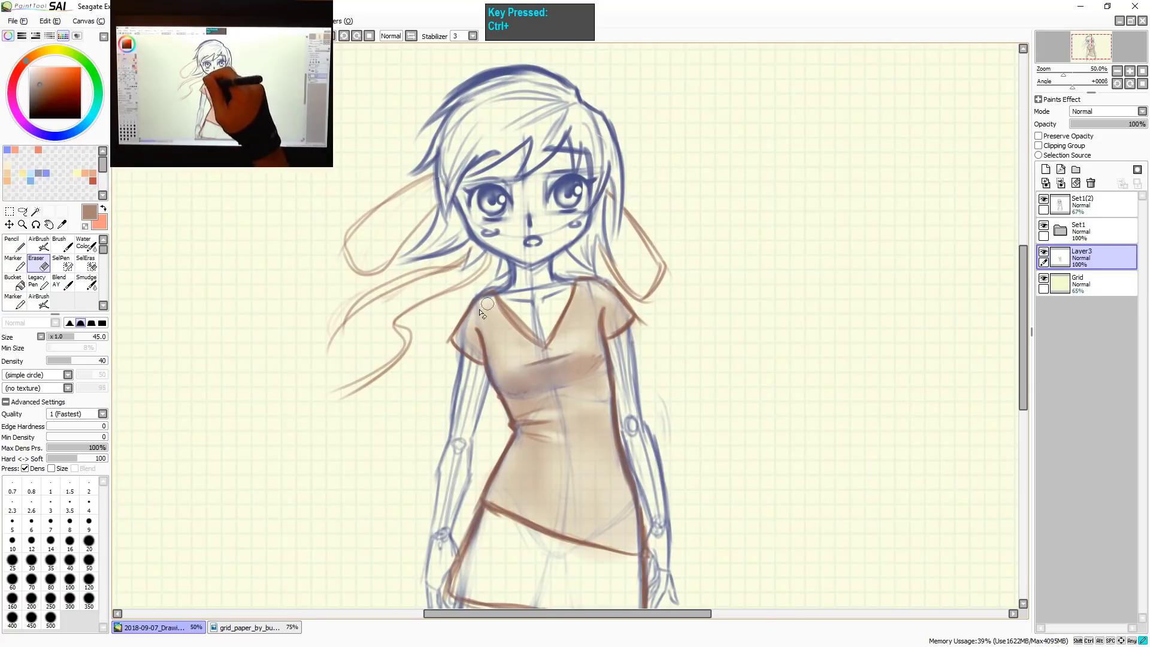
pyautogui.moveTo(552, 358); pyautogui.dragTo(535, 363)
pyautogui.moveTo(596, 344); pyautogui.dragTo(587, 352)
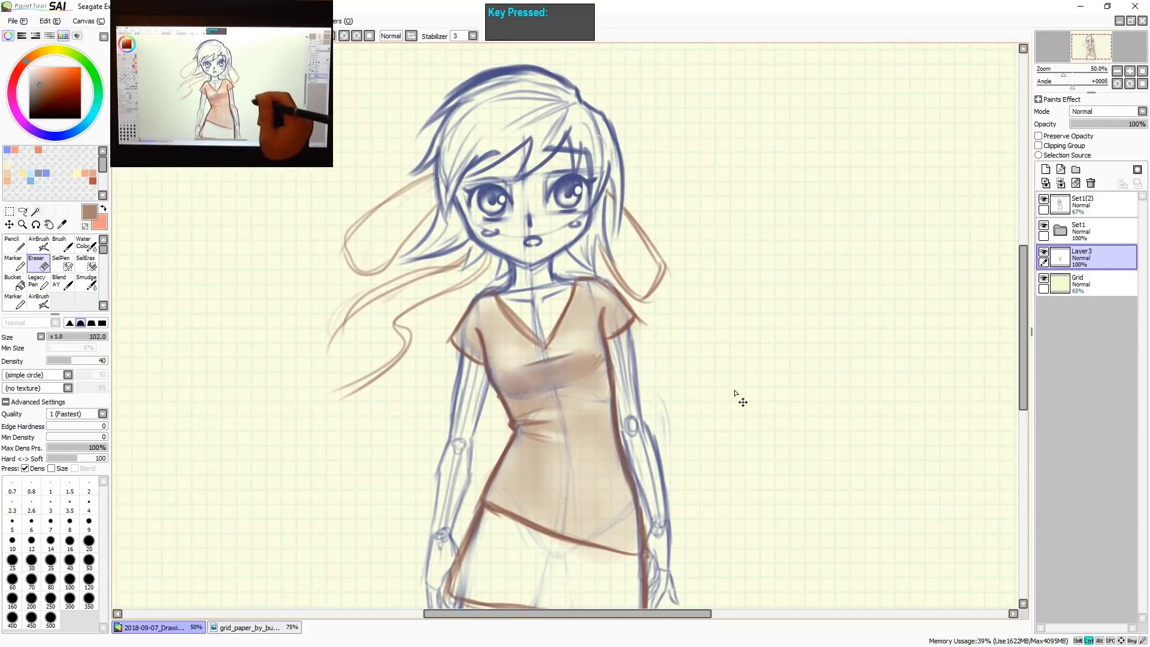
# Fill the skirt below the shirt hem with the same brown using the Brush at size 115.
pyautogui.hotkey('ctrl', 'shift', 'z')
pyautogui.press('b')
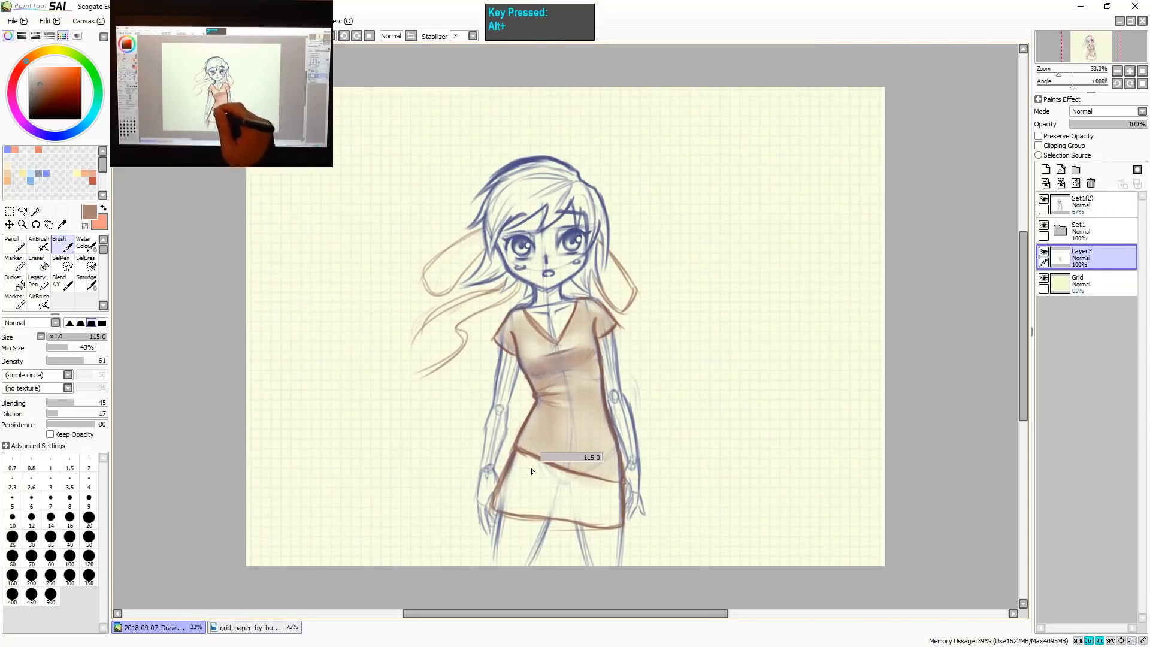
pyautogui.moveTo(517, 481)
pyautogui.mouseDown()
pyautogui.moveTo(620, 519)
pyautogui.moveTo(609, 492)
pyautogui.moveTo(519, 461)
pyautogui.moveTo(539, 469)
pyautogui.moveTo(535, 502)
pyautogui.moveTo(565, 493)
pyautogui.moveTo(593, 512)
pyautogui.moveTo(646, 491)
pyautogui.moveTo(611, 490)
pyautogui.moveTo(604, 473)
pyautogui.moveTo(595, 491)
pyautogui.moveTo(611, 507)
pyautogui.moveTo(519, 466)
pyautogui.moveTo(521, 497)
pyautogui.moveTo(597, 515)
pyautogui.moveTo(511, 503)
pyautogui.moveTo(602, 512)
pyautogui.moveTo(578, 512)
pyautogui.moveTo(557, 495)
pyautogui.moveTo(597, 503)
pyautogui.moveTo(554, 484)
pyautogui.moveTo(620, 477)
pyautogui.moveTo(591, 470)
pyautogui.moveTo(585, 488)
pyautogui.moveTo(613, 514)
pyautogui.moveTo(595, 481)
pyautogui.moveTo(601, 519)
pyautogui.moveTo(549, 499)
pyautogui.moveTo(542, 471)
pyautogui.moveTo(529, 500)
pyautogui.moveTo(537, 470)
pyautogui.moveTo(530, 509)
pyautogui.moveTo(634, 468)
pyautogui.moveTo(548, 487)
pyautogui.moveTo(539, 525)
pyautogui.moveTo(622, 502)
pyautogui.mouseUp()
pyautogui.press('s')
# Lighten highlights on the skirt with the Eraser at sizes 126 and 69, undoing the last stroke.
pyautogui.press('e')
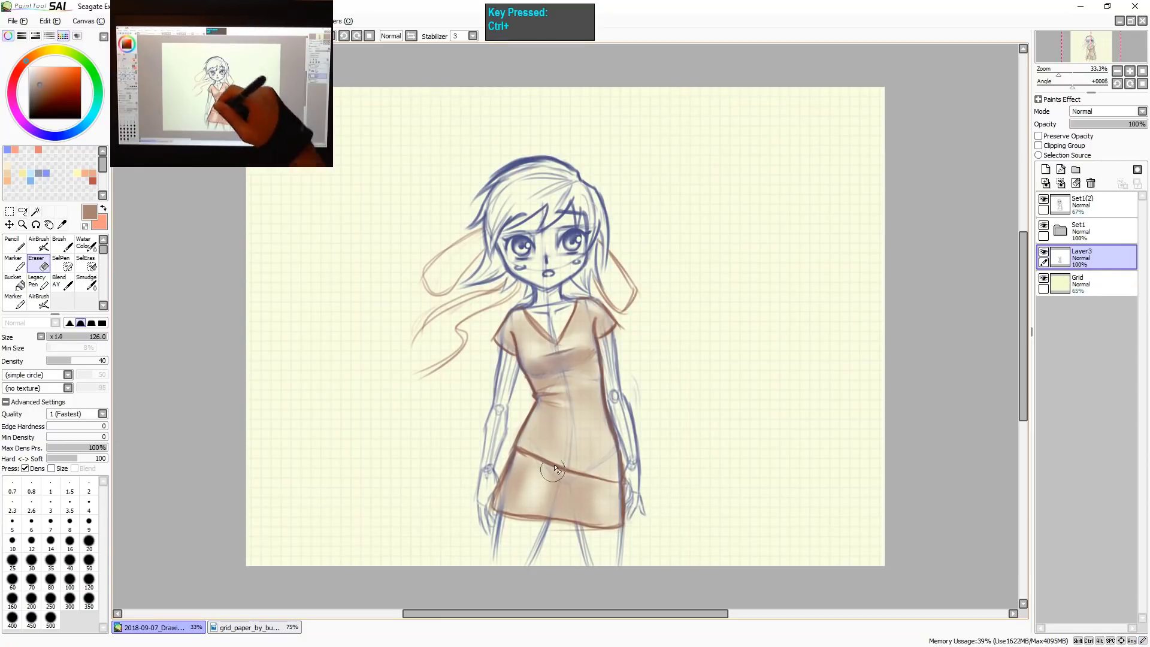
pyautogui.moveTo(530, 478); pyautogui.dragTo(526, 471)
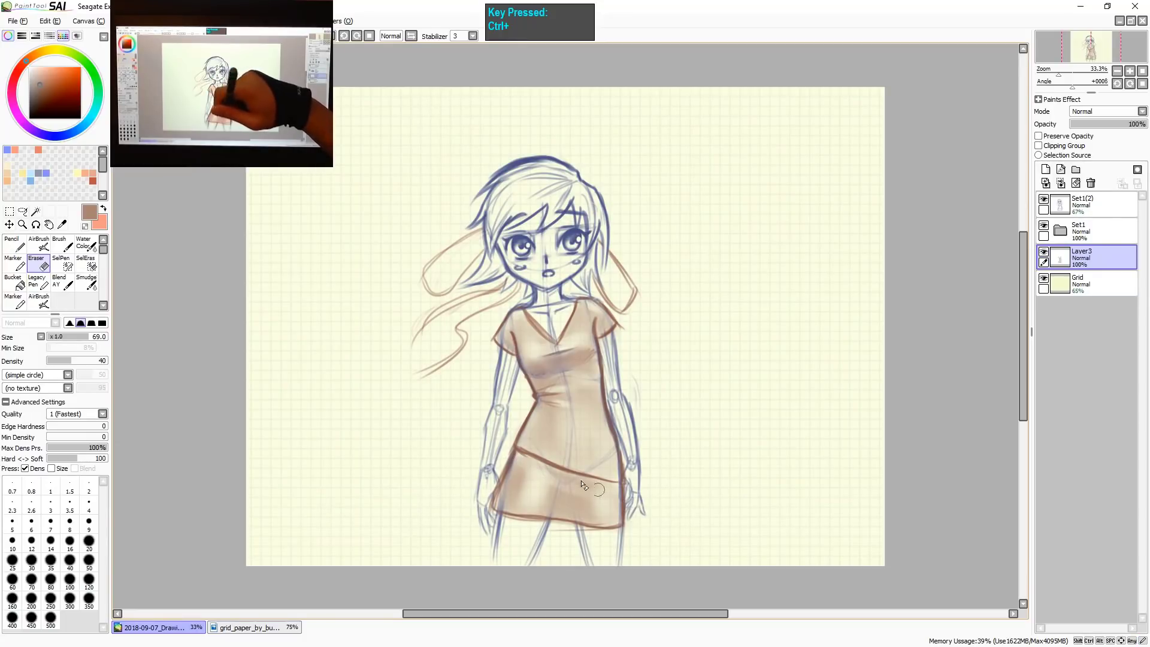
pyautogui.hotkey('ctrl', 'z')
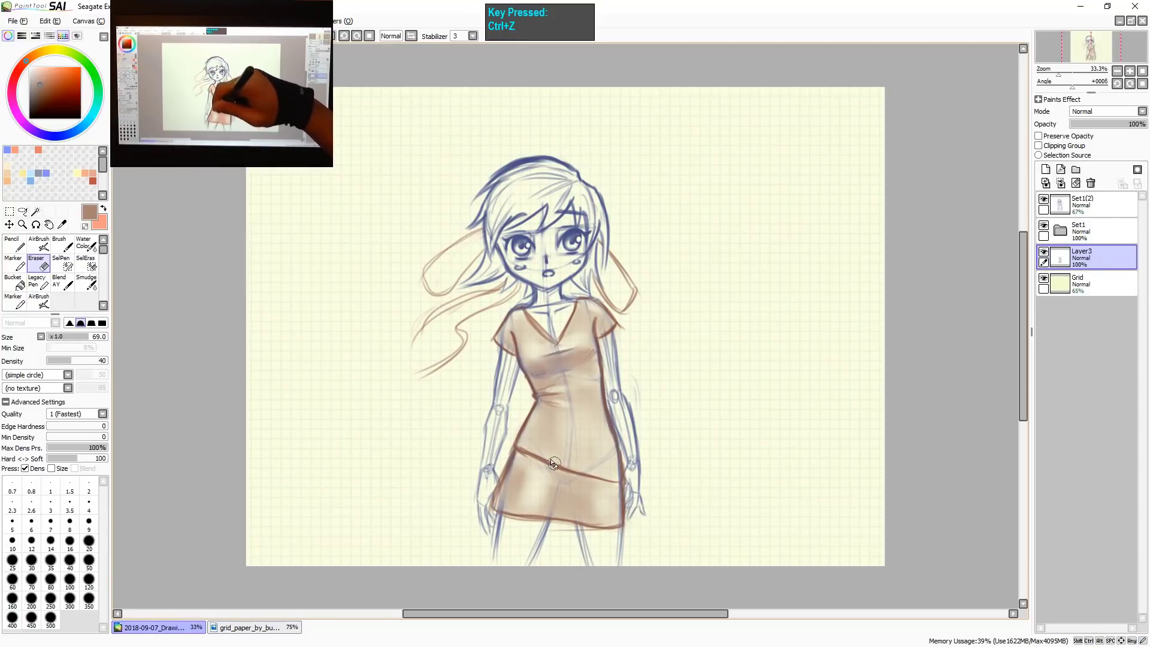
# Refine the brown shading on the skirt just below the shirt hem with the Brush at size 64.
pyautogui.press('b')
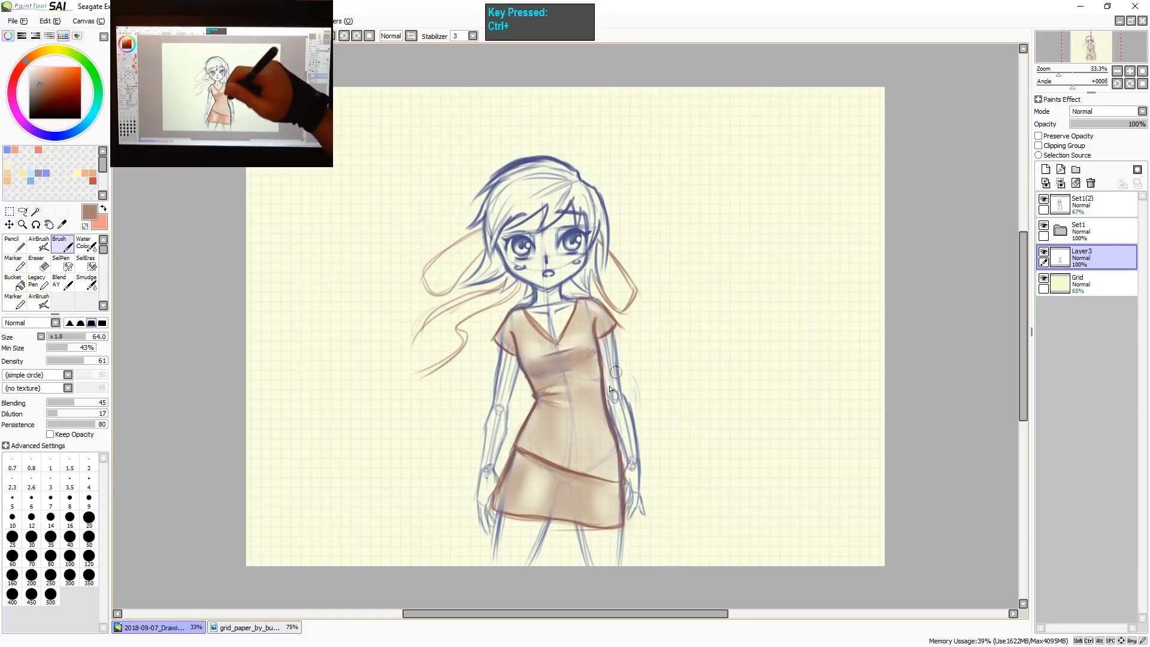
pyautogui.hotkey('ctrl', 'z')
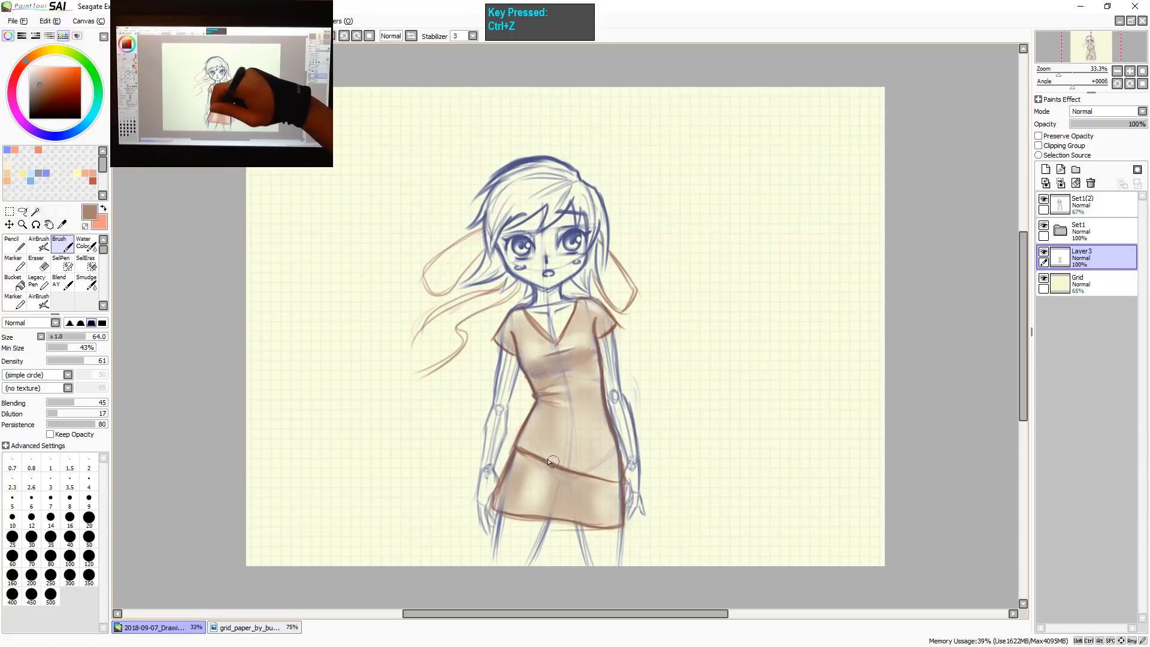
pyautogui.moveTo(510, 482); pyautogui.dragTo(508, 475)
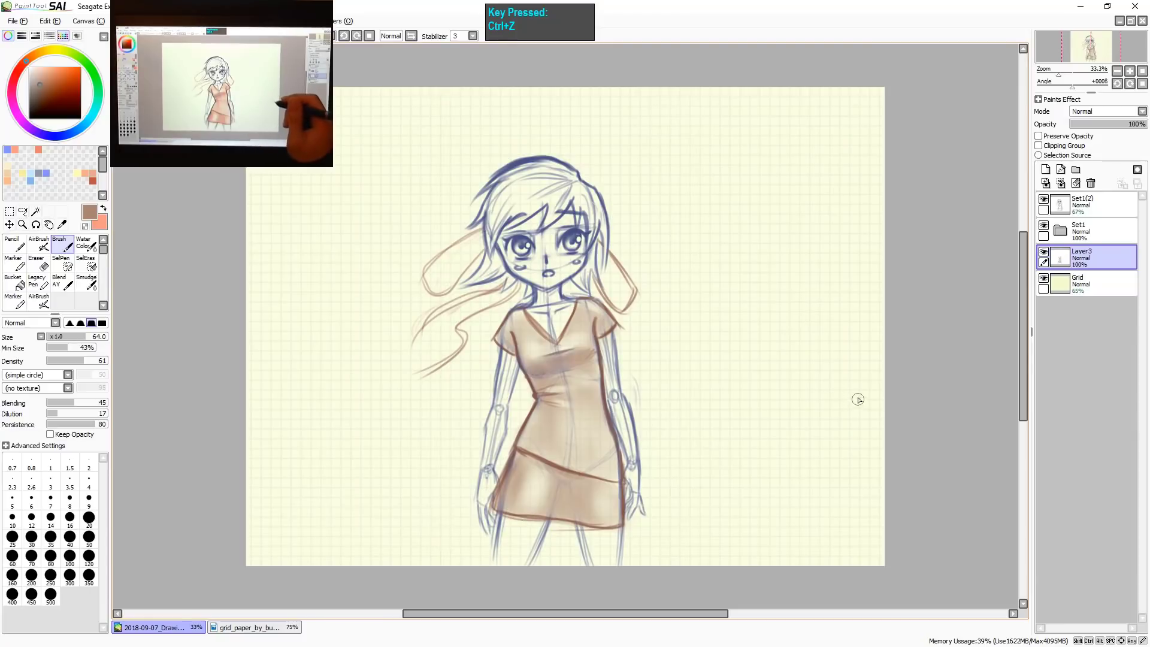
pyautogui.hotkey('ctrl', 'shift', 'z')
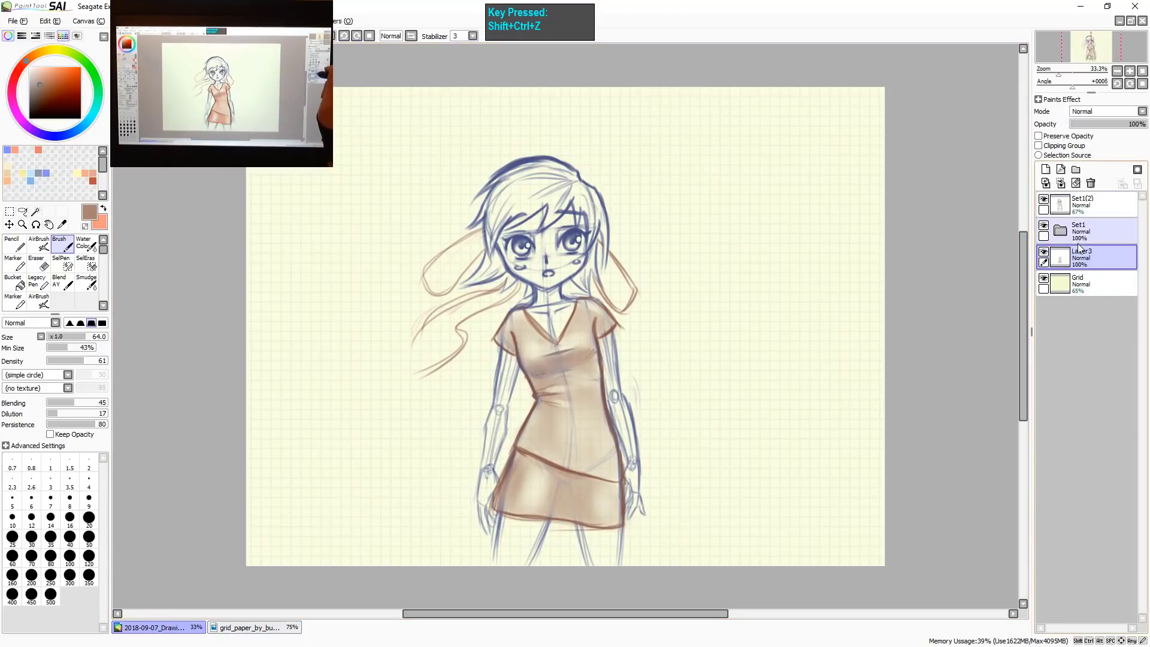
pyautogui.hotkey('ctrl', 'shift', 'z')
pyautogui.hotkey('ctrl', 'z')
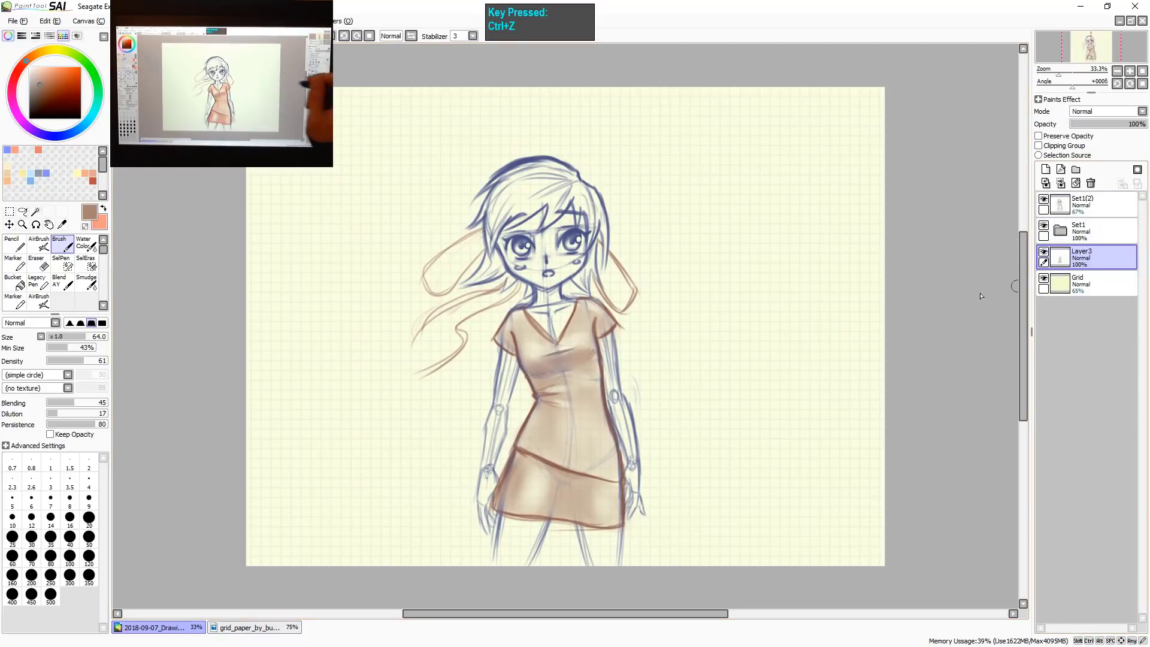
# Sample the dark blue of the hair sketch and paint shadow fanning out from the parting with the Brush at size 64.
pyautogui.press('x')
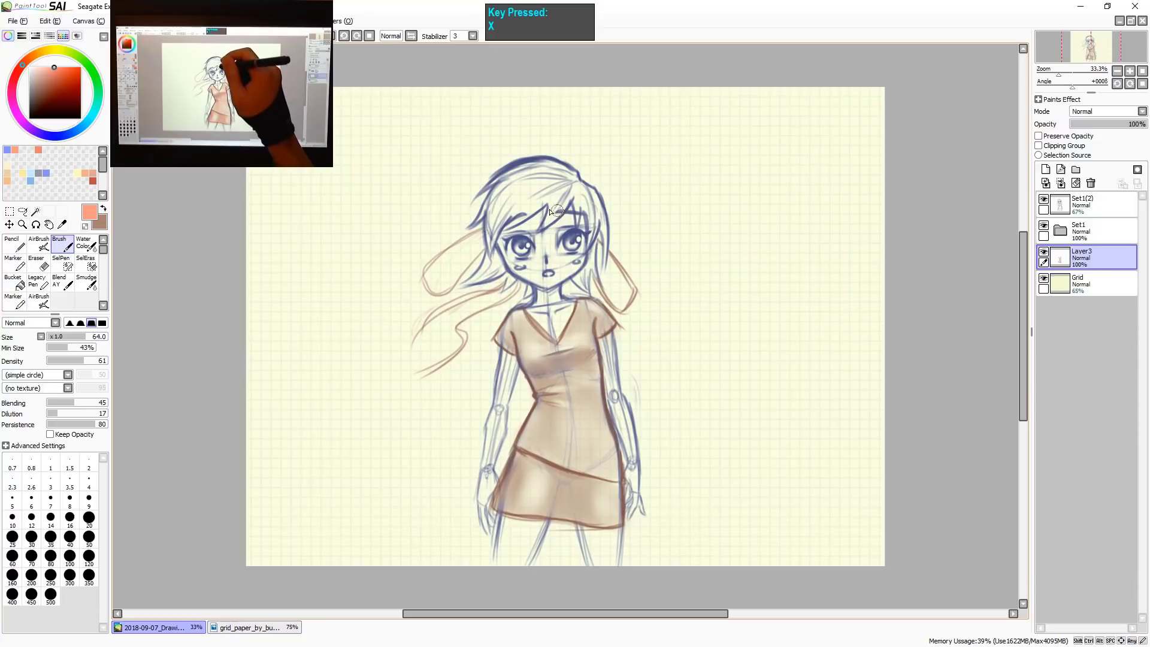
pyautogui.scroll(3, 598, 216)
pyautogui.keyDown('alt'); pyautogui.click(606, 208); pyautogui.keyUp('alt')
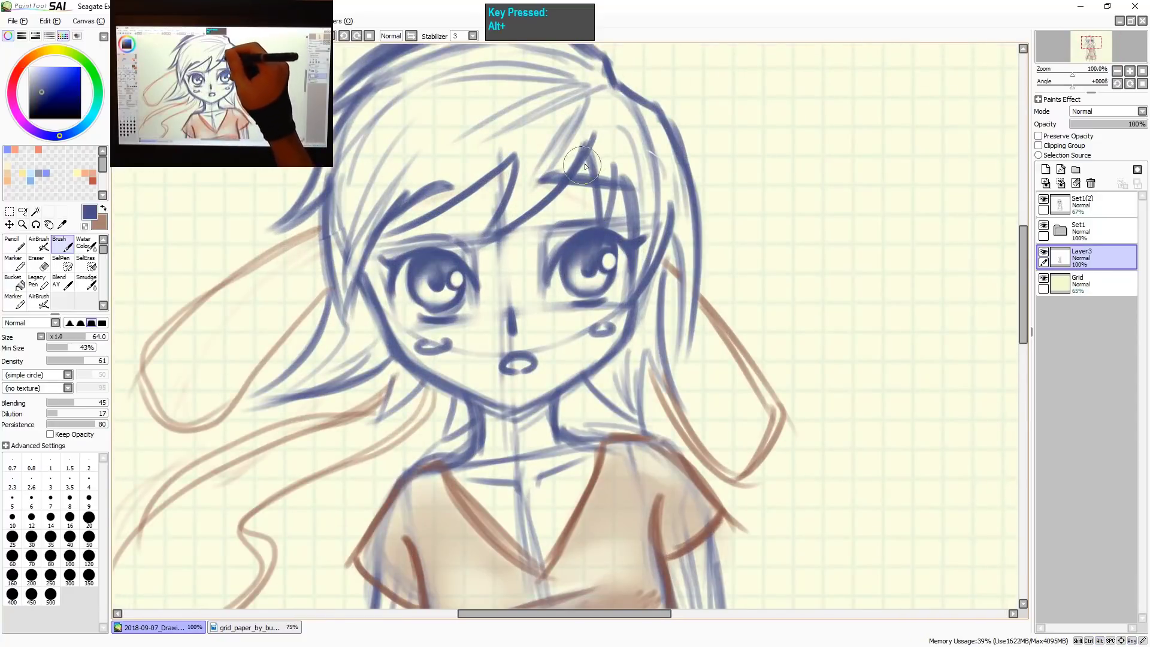
pyautogui.moveTo(585, 166); pyautogui.dragTo(657, 241)
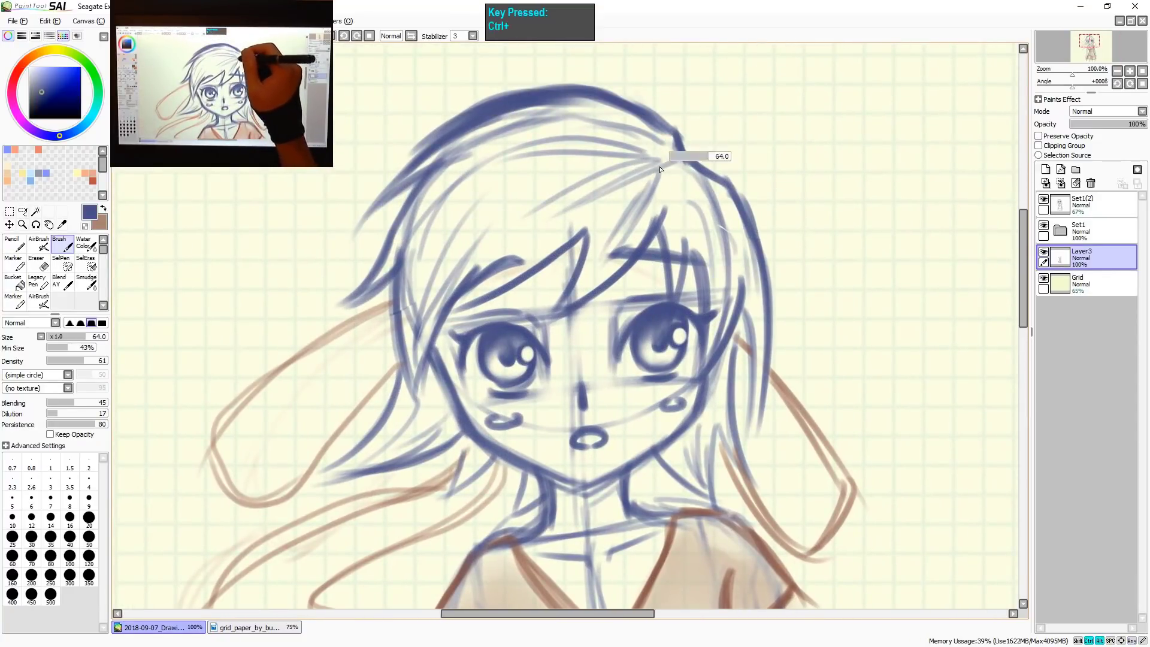
pyautogui.moveTo(678, 154)
pyautogui.mouseDown()
pyautogui.moveTo(622, 254)
pyautogui.moveTo(669, 164)
pyautogui.moveTo(621, 242)
pyautogui.moveTo(669, 170)
pyautogui.moveTo(621, 211)
pyautogui.moveTo(670, 167)
pyautogui.moveTo(609, 197)
pyautogui.moveTo(673, 166)
pyautogui.moveTo(575, 191)
pyautogui.moveTo(672, 161)
pyautogui.moveTo(578, 154)
pyautogui.moveTo(676, 168)
pyautogui.moveTo(616, 129)
pyautogui.moveTo(661, 153)
pyautogui.moveTo(585, 119)
pyautogui.moveTo(661, 154)
pyautogui.moveTo(498, 124)
pyautogui.moveTo(662, 166)
pyautogui.moveTo(600, 123)
pyautogui.moveTo(653, 151)
pyautogui.moveTo(556, 143)
pyautogui.moveTo(532, 156)
pyautogui.moveTo(531, 180)
pyautogui.moveTo(557, 204)
pyautogui.moveTo(536, 183)
pyautogui.mouseUp()
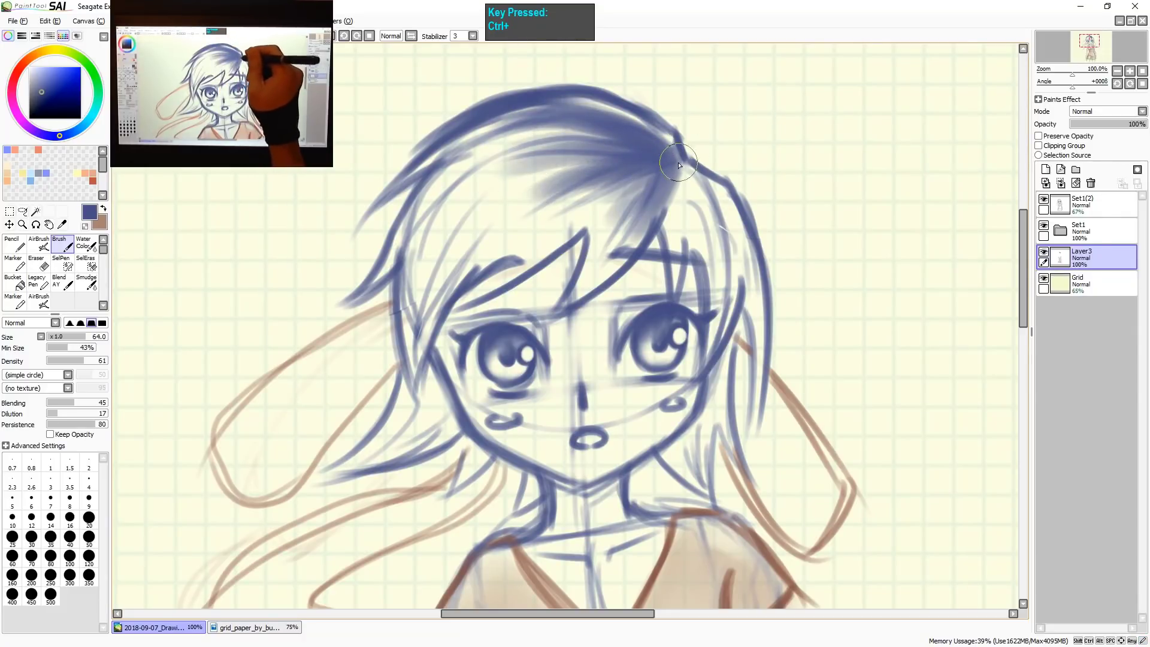
pyautogui.moveTo(677, 159)
pyautogui.mouseDown()
pyautogui.moveTo(596, 105)
pyautogui.moveTo(641, 198)
pyautogui.moveTo(623, 246)
pyautogui.mouseUp()
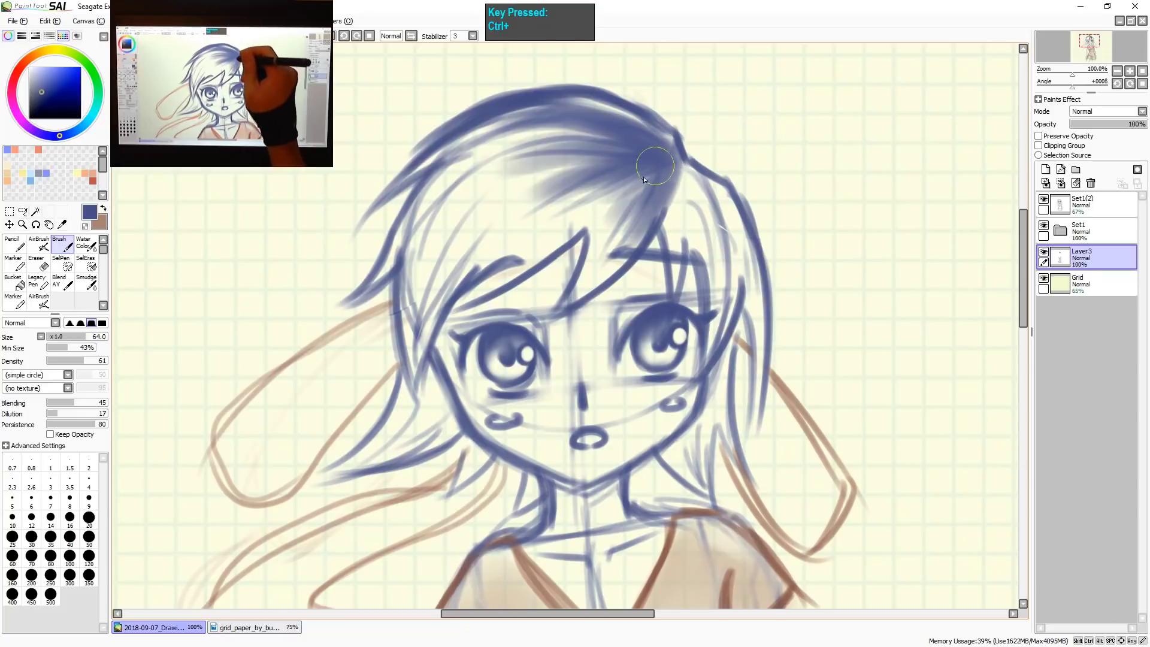
pyautogui.moveTo(644, 180); pyautogui.dragTo(575, 219)
# Shade the side of the hair by her right temple in blue, stroking from the tips up toward the crown.
pyautogui.moveTo(413, 357); pyautogui.dragTo(432, 195)
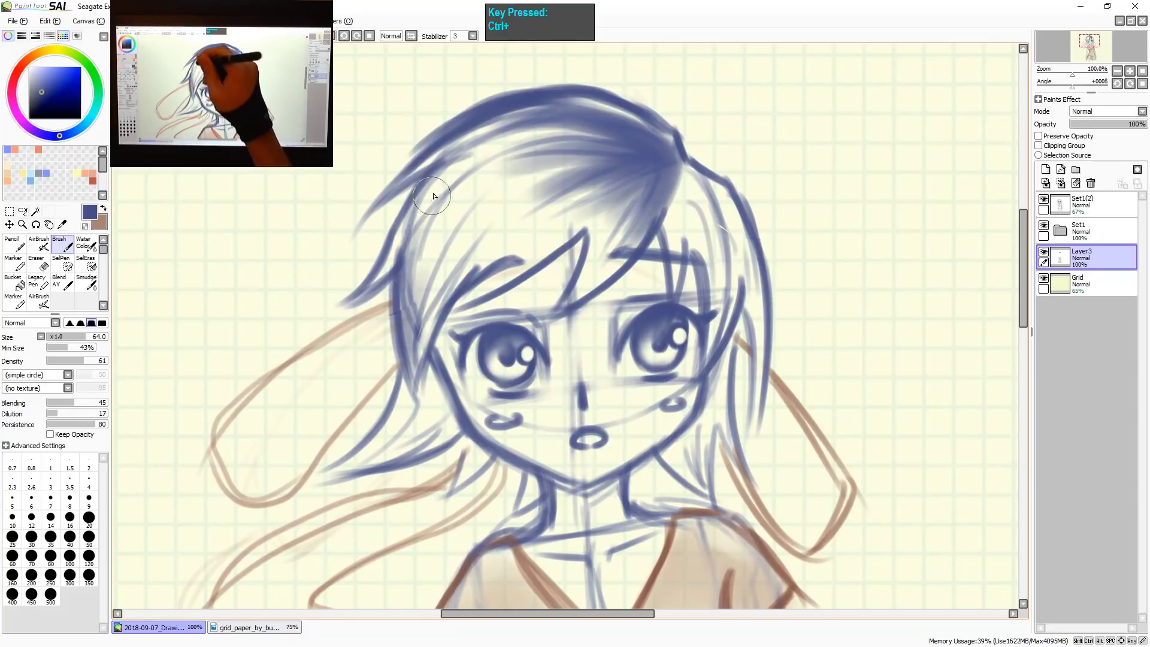
pyautogui.moveTo(413, 282)
pyautogui.mouseDown()
pyautogui.moveTo(449, 174)
pyautogui.moveTo(480, 138)
pyautogui.moveTo(467, 156)
pyautogui.mouseUp()
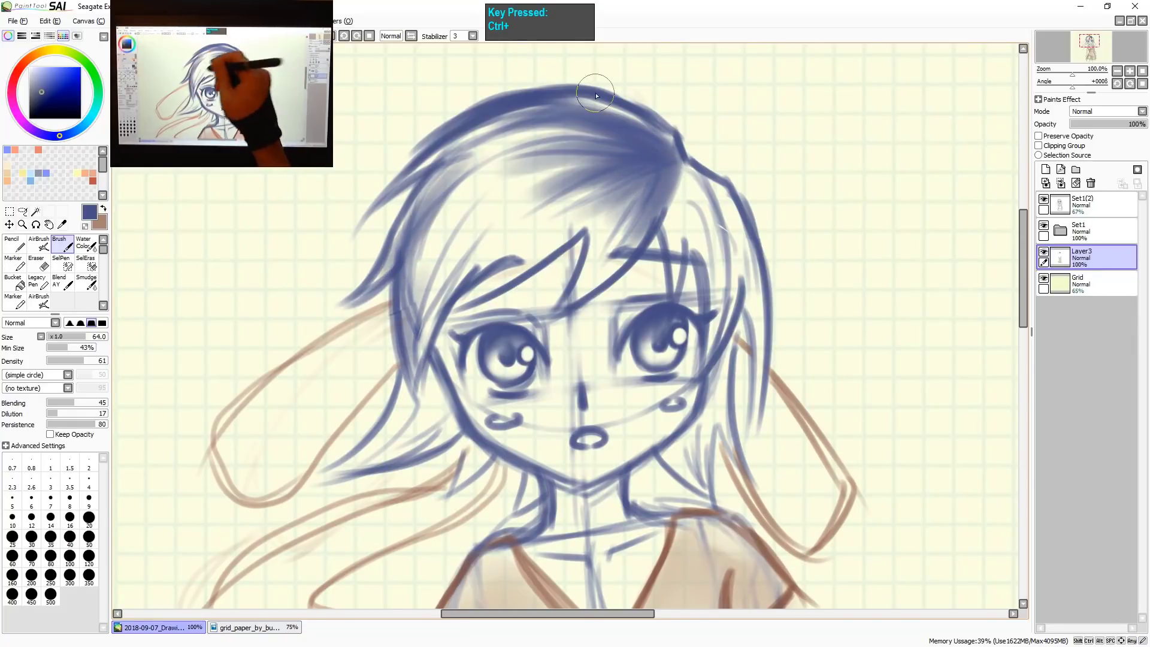
pyautogui.moveTo(419, 303); pyautogui.dragTo(504, 159)
pyautogui.moveTo(412, 315); pyautogui.dragTo(491, 173)
pyautogui.moveTo(419, 336)
pyautogui.mouseDown()
pyautogui.moveTo(521, 187)
pyautogui.moveTo(428, 333)
pyautogui.moveTo(509, 231)
pyautogui.mouseUp()
pyautogui.moveTo(447, 303); pyautogui.dragTo(539, 223)
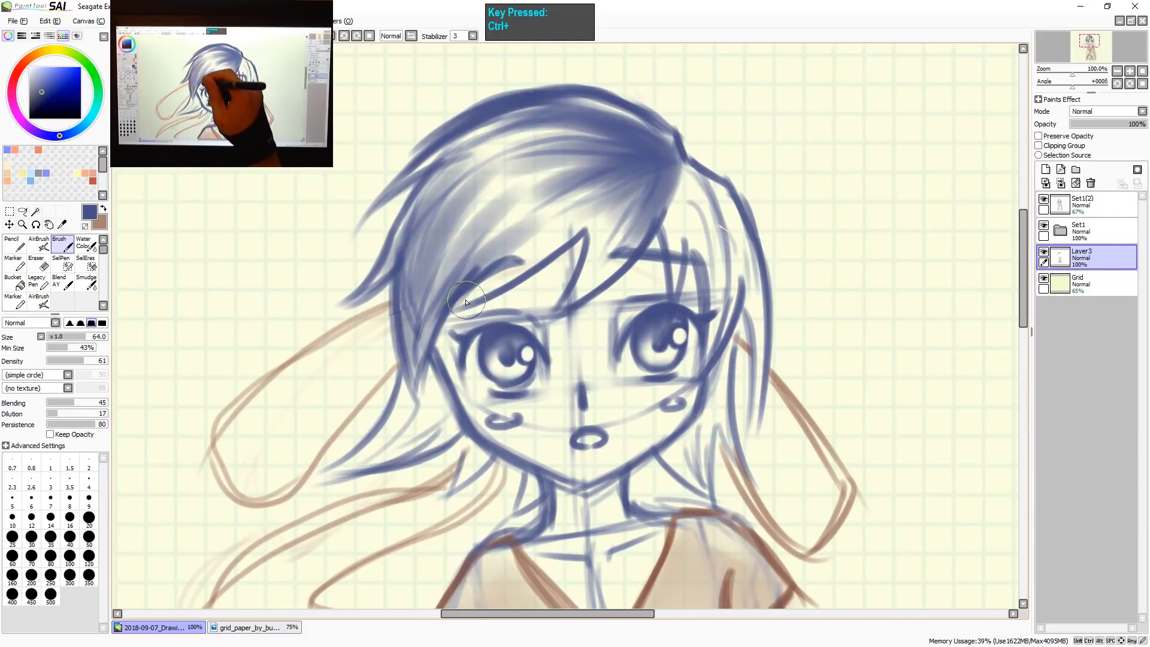
# Shade the fringe over the forehead in the same blue, from the pointed tips up toward the parting.
pyautogui.moveTo(467, 301); pyautogui.dragTo(578, 215)
pyautogui.moveTo(471, 296); pyautogui.dragTo(557, 239)
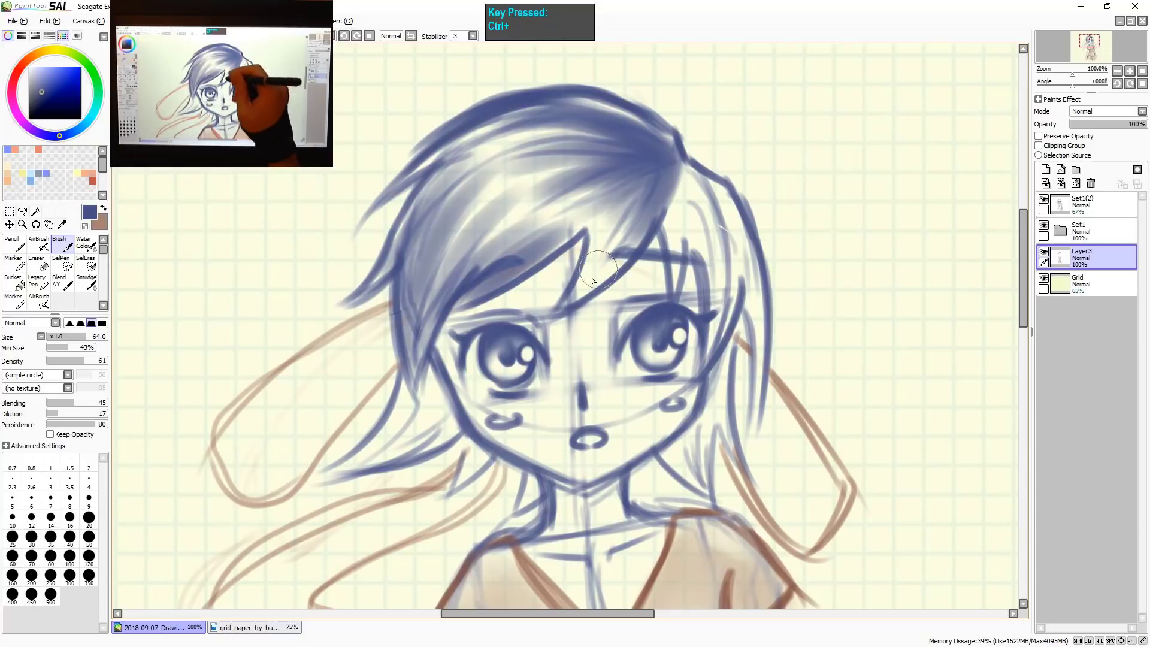
pyautogui.moveTo(557, 314)
pyautogui.mouseDown()
pyautogui.moveTo(614, 230)
pyautogui.moveTo(570, 305)
pyautogui.moveTo(664, 207)
pyautogui.moveTo(574, 297)
pyautogui.moveTo(635, 192)
pyautogui.mouseUp()
pyautogui.moveTo(569, 279); pyautogui.dragTo(611, 213)
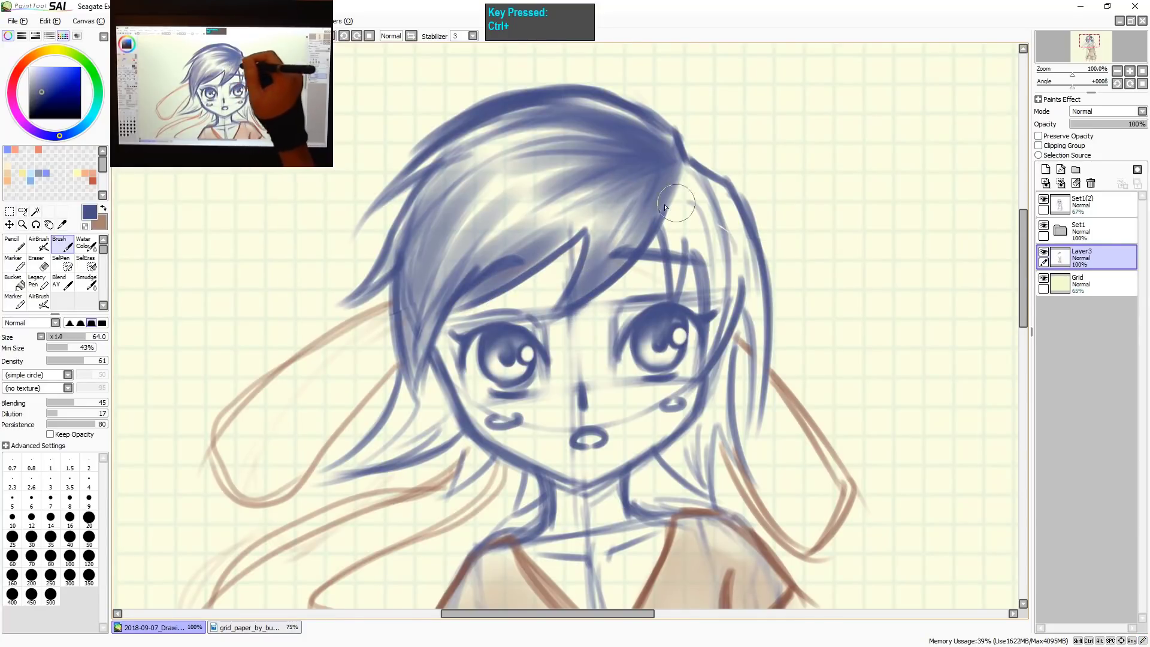
pyautogui.moveTo(462, 277); pyautogui.dragTo(540, 202)
pyautogui.moveTo(461, 270); pyautogui.dragTo(576, 175)
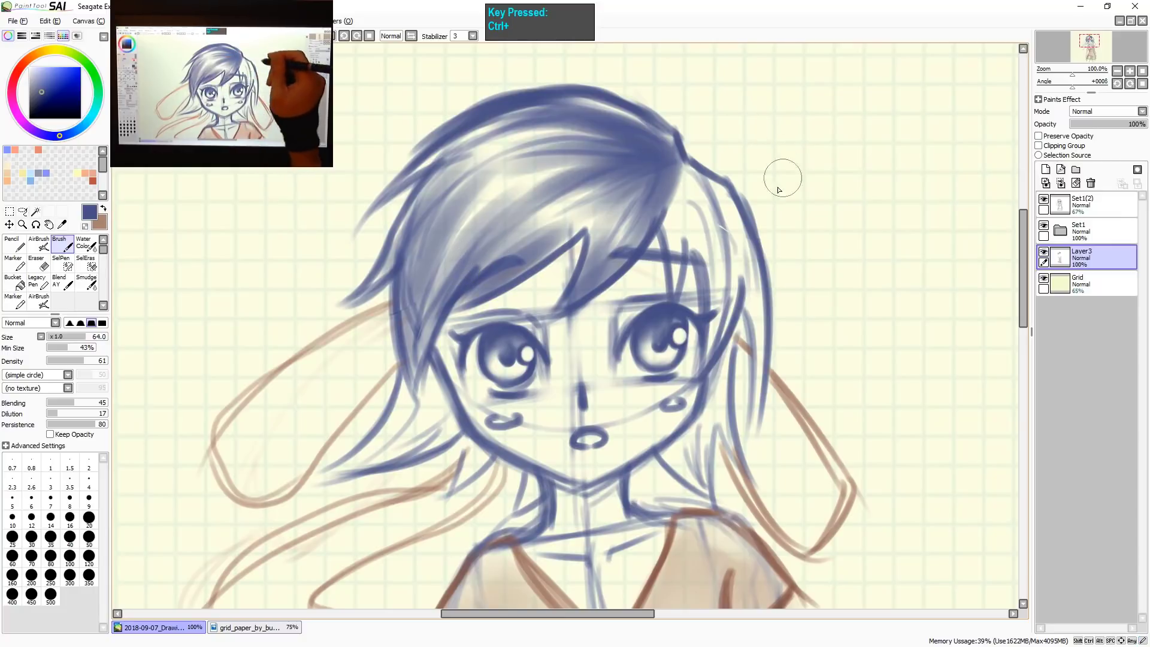
# Shade the hair on her left side, from the parting down past the eye, with the Brush at size 43.
pyautogui.keyDown('ctrl'); pyautogui.keyDown('alt'); pyautogui.moveTo(674, 249); pyautogui.dragTo(662, 249); pyautogui.keyUp('alt'); pyautogui.keyUp('ctrl')
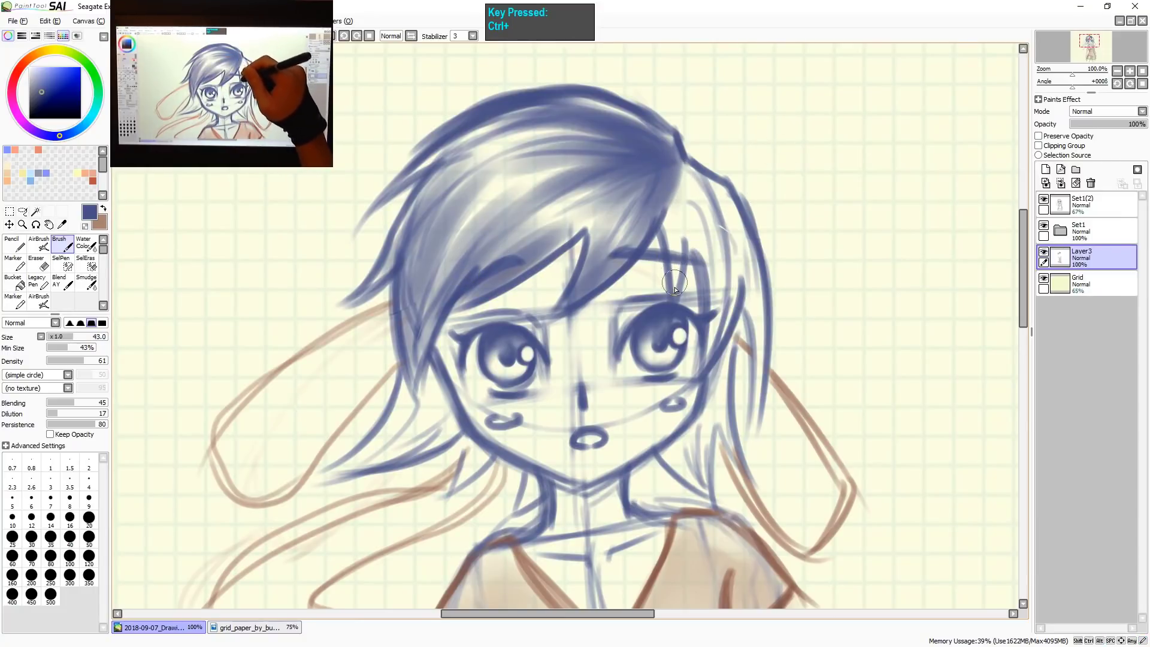
pyautogui.moveTo(675, 289); pyautogui.dragTo(659, 203)
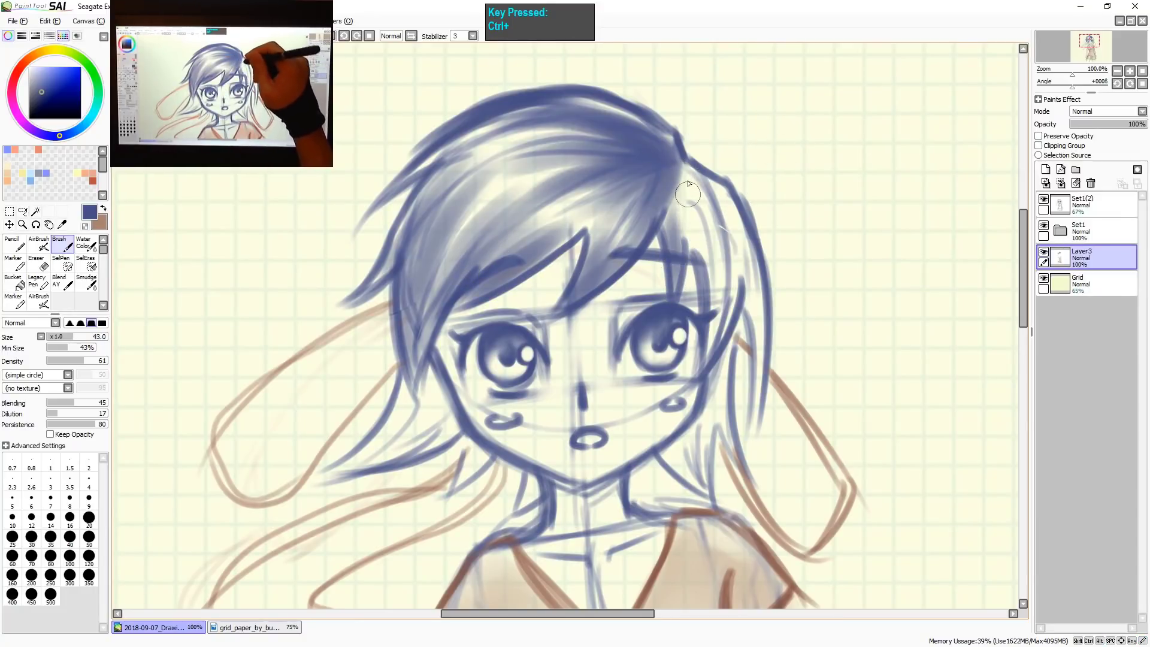
pyautogui.moveTo(671, 258); pyautogui.dragTo(668, 192)
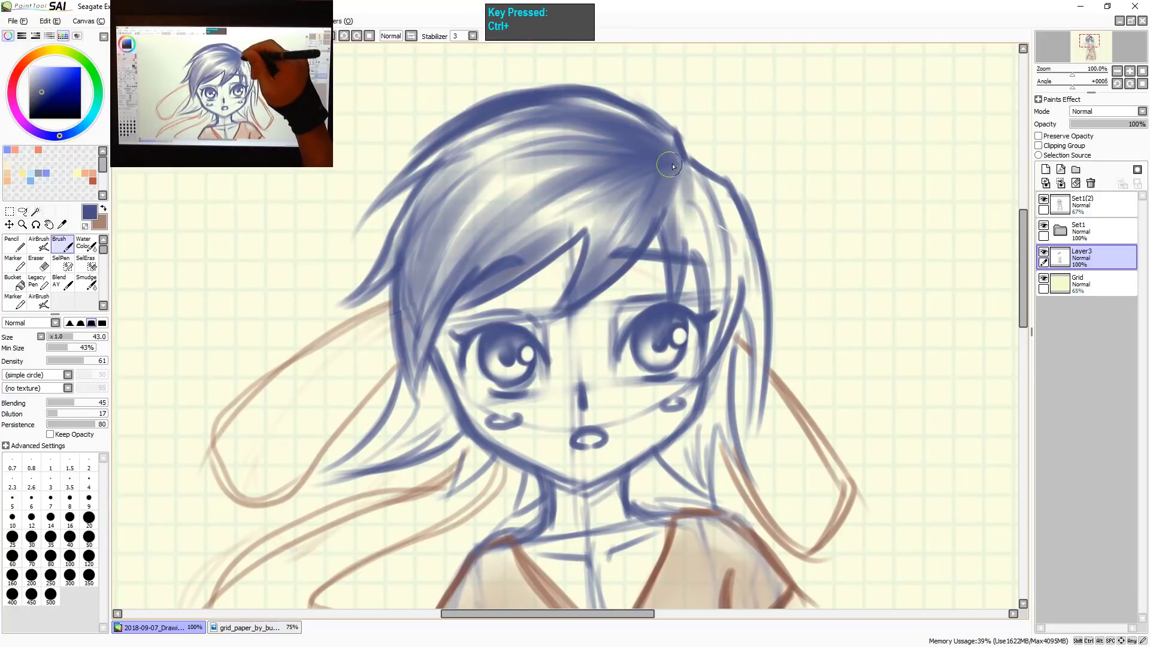
pyautogui.moveTo(710, 324)
pyautogui.mouseDown()
pyautogui.moveTo(713, 362)
pyautogui.moveTo(707, 221)
pyautogui.mouseUp()
pyautogui.moveTo(717, 348); pyautogui.dragTo(737, 245)
pyautogui.moveTo(756, 422)
pyautogui.mouseDown()
pyautogui.moveTo(754, 284)
pyautogui.moveTo(757, 417)
pyautogui.moveTo(743, 289)
pyautogui.mouseUp()
pyautogui.moveTo(686, 167); pyautogui.dragTo(746, 252)
pyautogui.moveTo(733, 207); pyautogui.dragTo(758, 285)
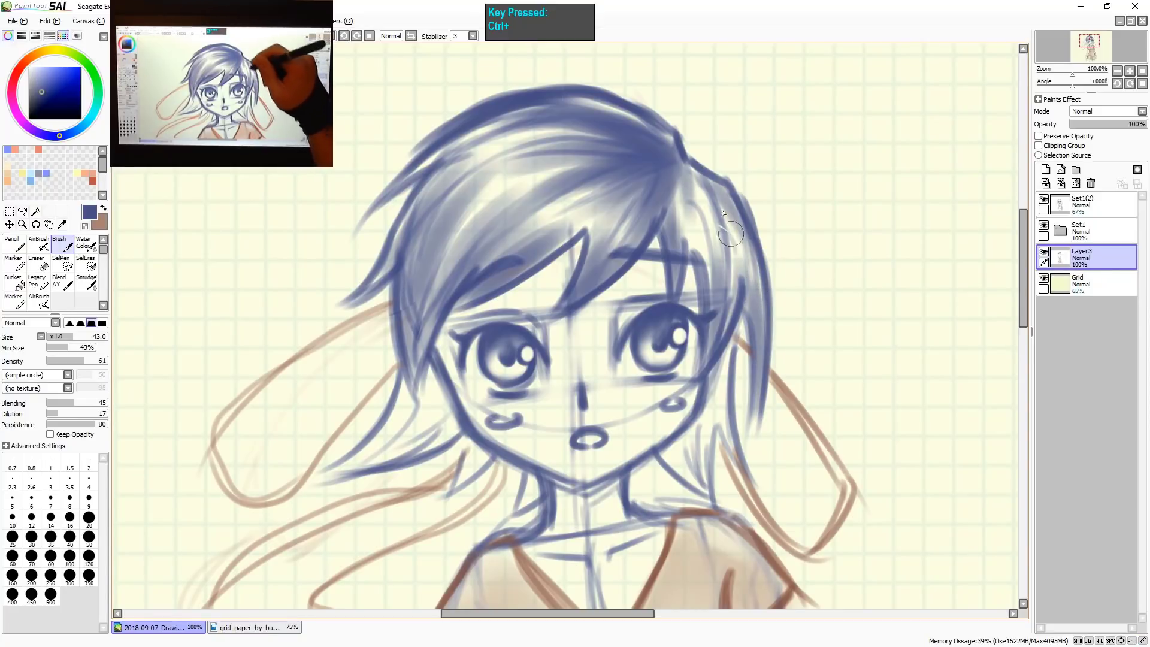
pyautogui.moveTo(680, 162)
pyautogui.mouseDown()
pyautogui.moveTo(719, 212)
pyautogui.moveTo(705, 236)
pyautogui.moveTo(692, 235)
pyautogui.mouseUp()
pyautogui.moveTo(695, 183)
pyautogui.mouseDown()
pyautogui.moveTo(722, 240)
pyautogui.moveTo(703, 195)
pyautogui.moveTo(722, 270)
pyautogui.moveTo(708, 277)
pyautogui.moveTo(697, 193)
pyautogui.moveTo(725, 208)
pyautogui.mouseUp()
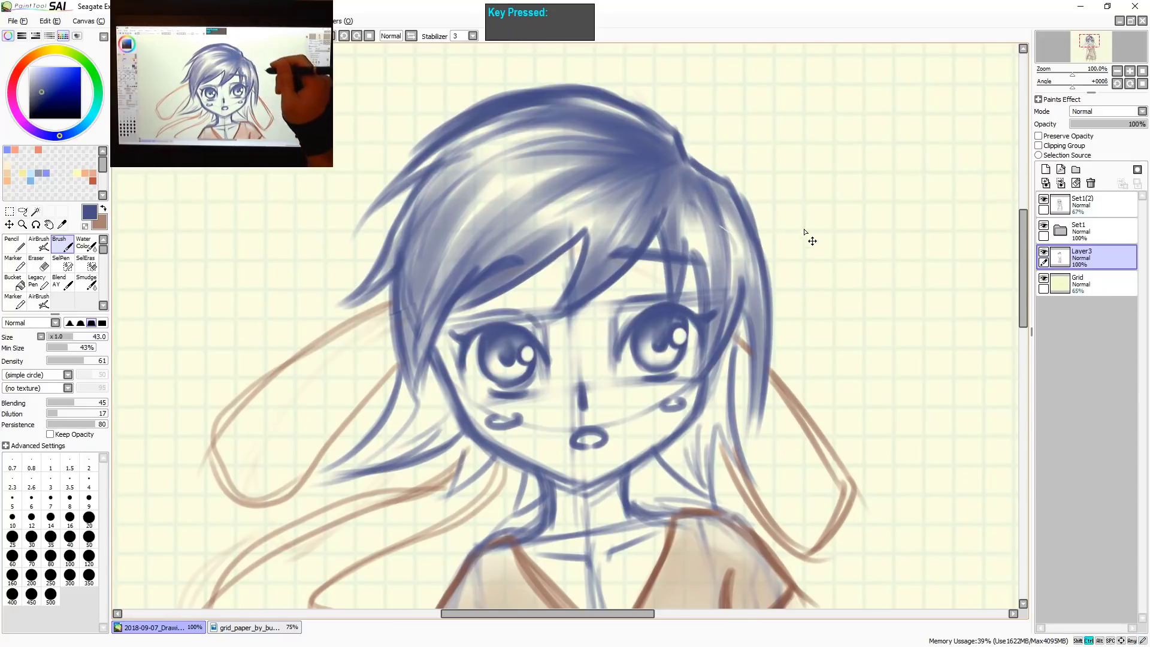
# Lasso the shaded hair, cut and paste it onto its own layer, and set that layer's opacity to 74%.
pyautogui.hotkey('ctrl', 'shift', 'z')
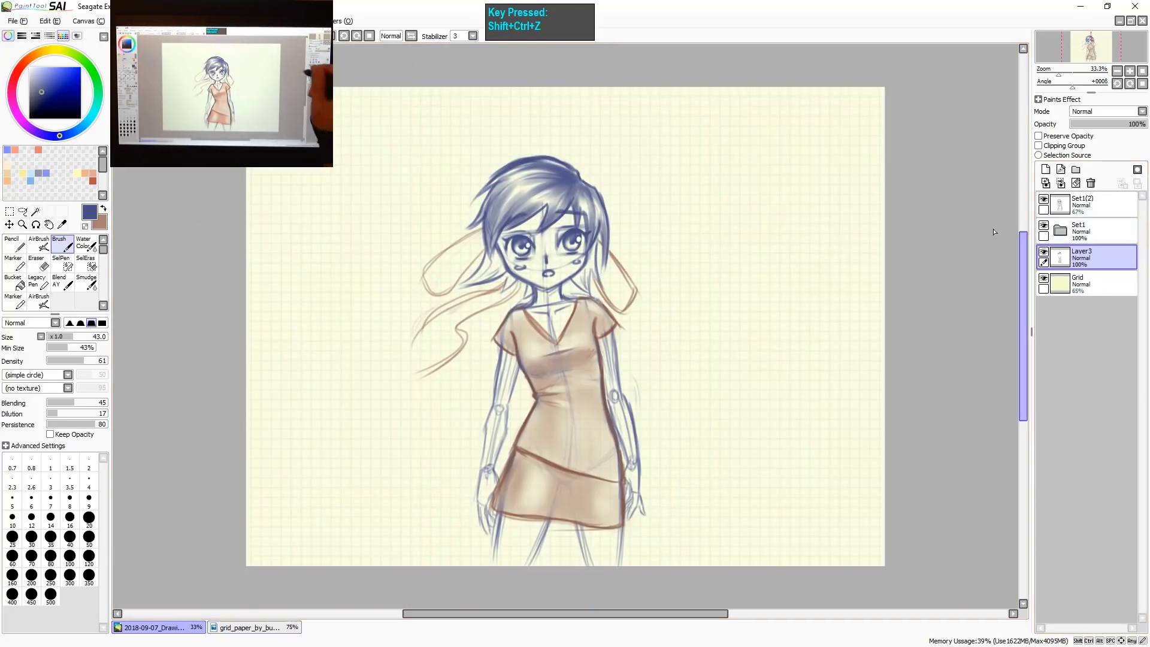
pyautogui.press('l')
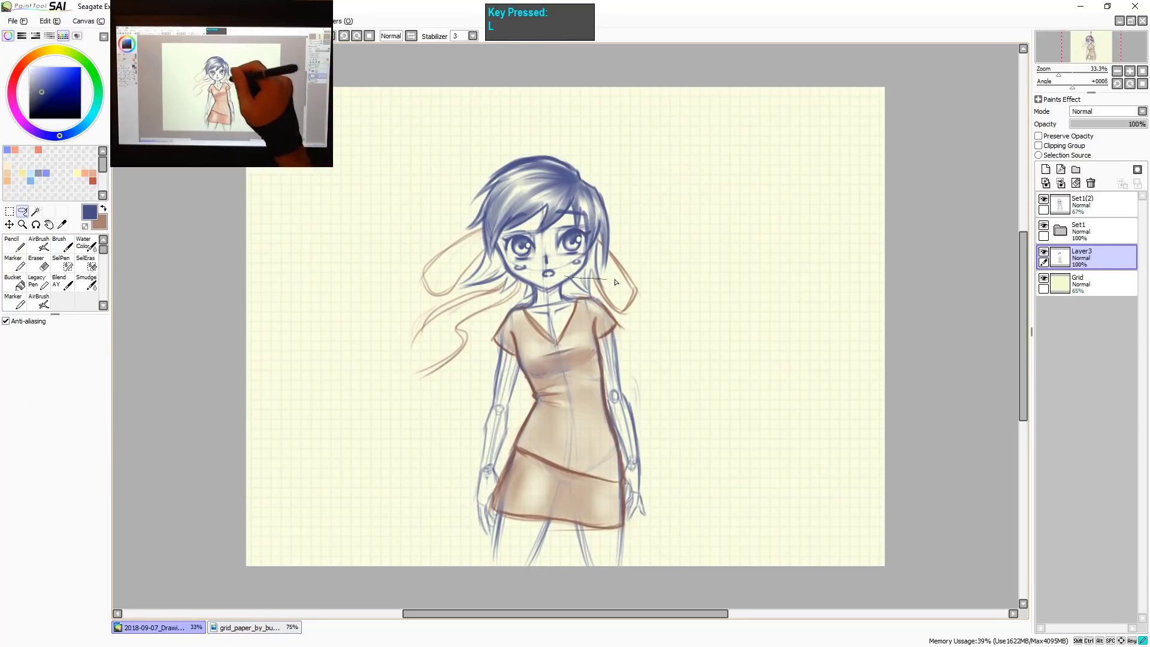
pyautogui.moveTo(616, 281)
pyautogui.mouseDown()
pyautogui.moveTo(461, 198)
pyautogui.moveTo(554, 283)
pyautogui.mouseUp()
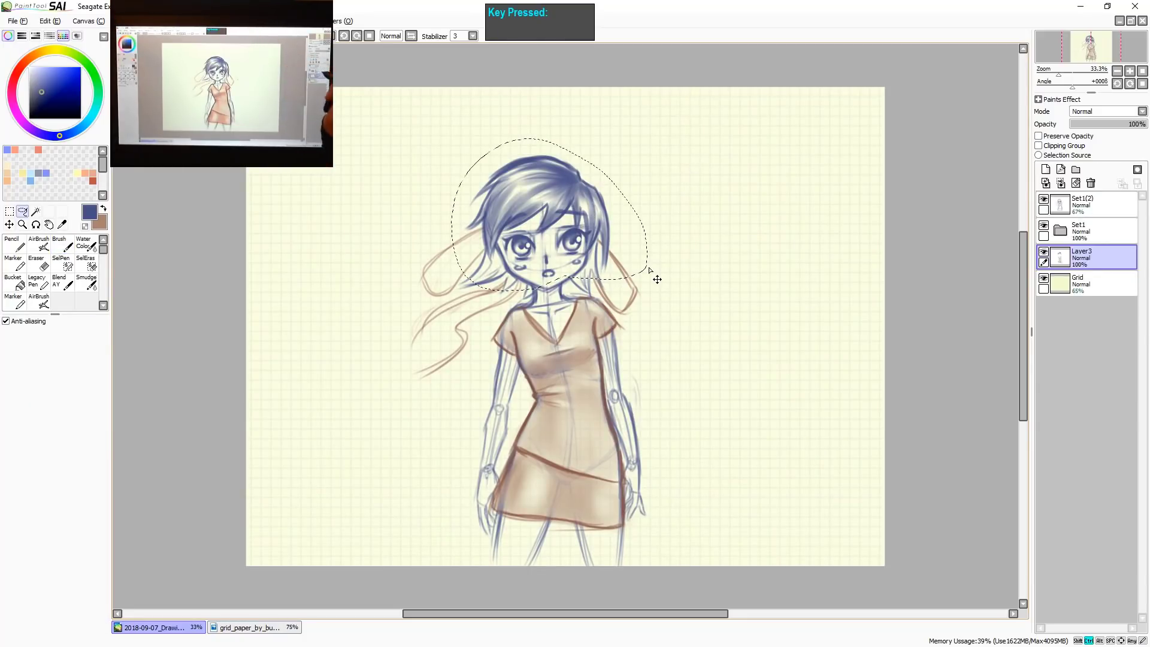
pyautogui.hotkey('ctrl', 'x')
pyautogui.hotkey('ctrl', 'v')
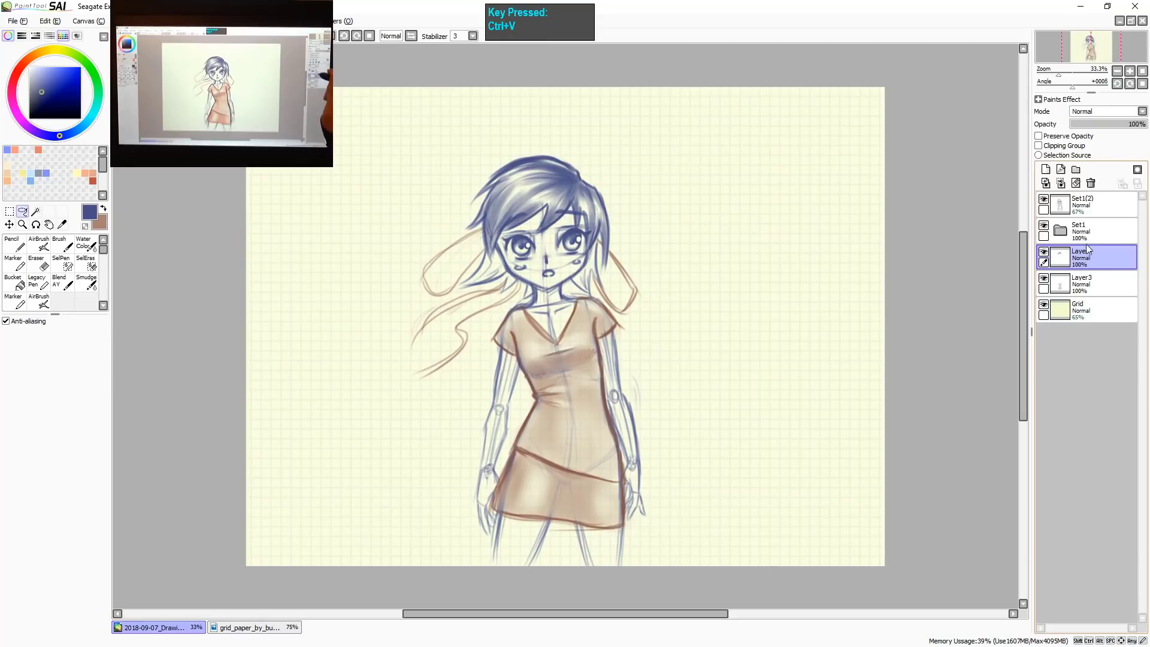
pyautogui.click(1120, 122)
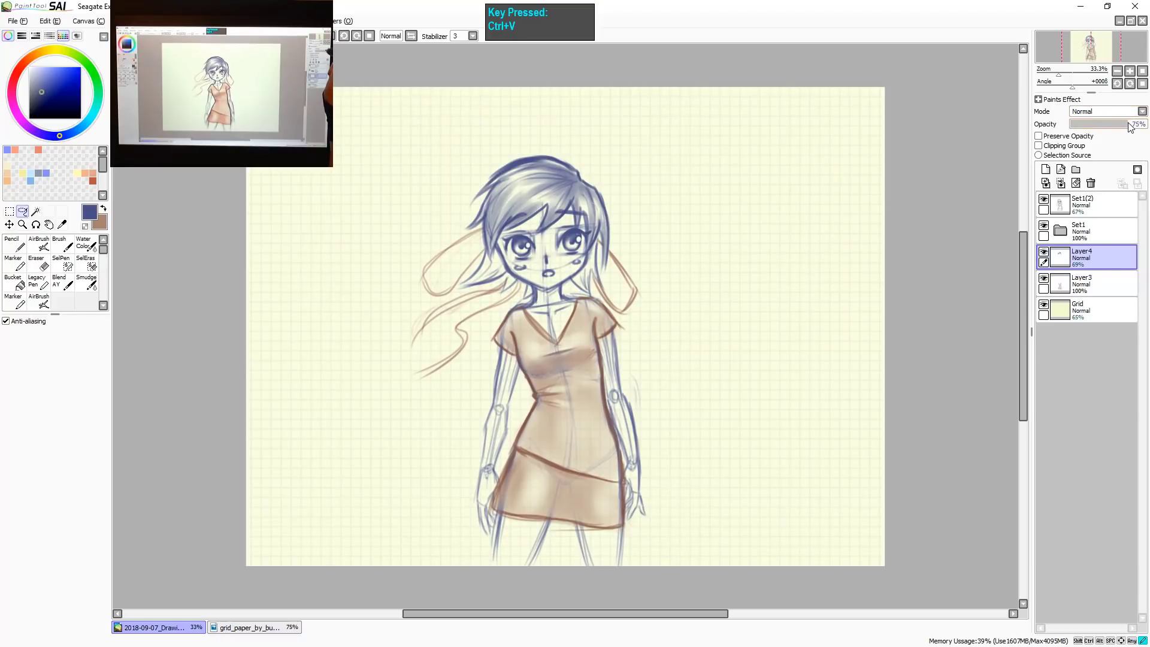
pyautogui.moveTo(1131, 127); pyautogui.dragTo(1128, 126)
# Paint a blue shadow on the neck beneath the chin with the Brush at size 45.
pyautogui.press('z')
pyautogui.press('b')
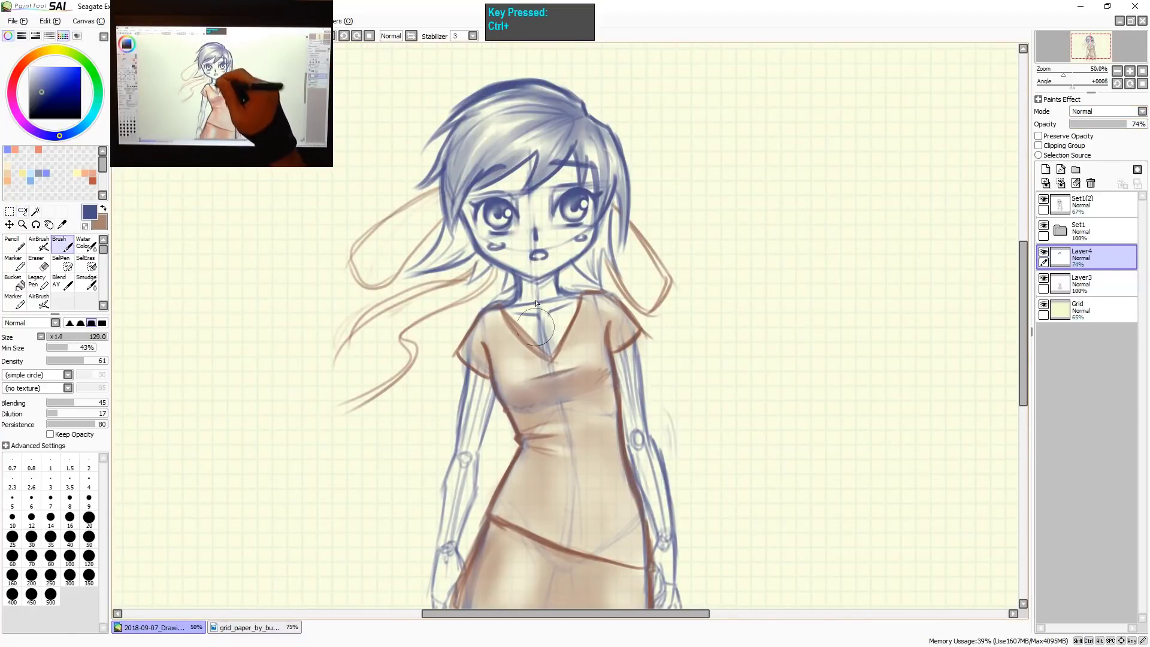
pyautogui.press('s')
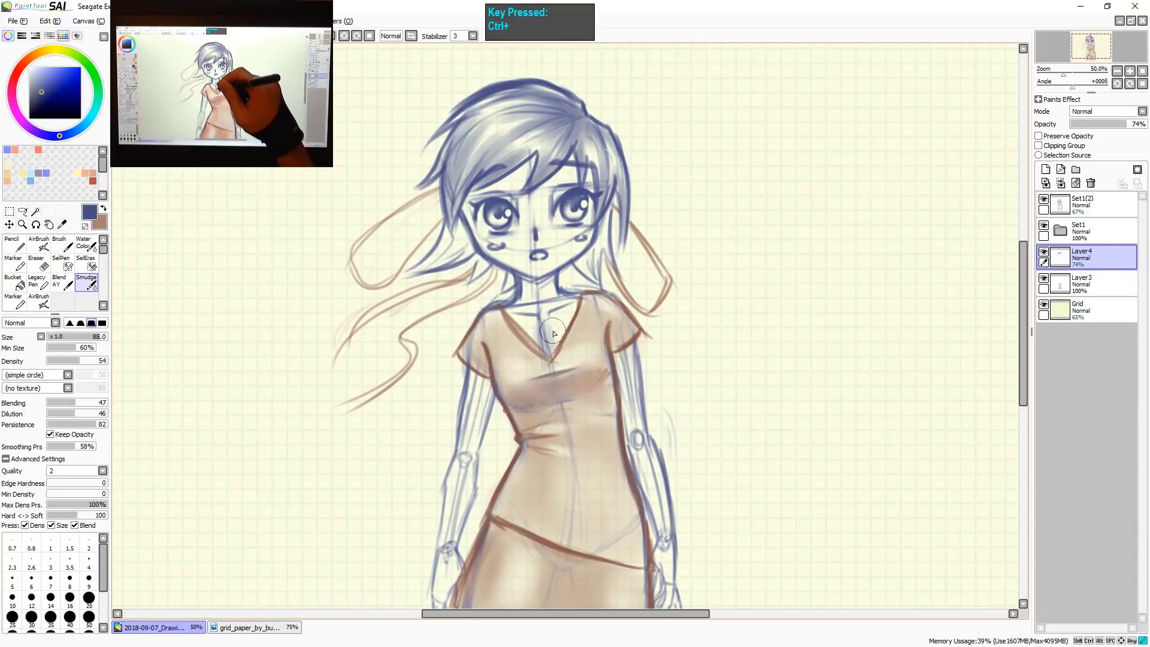
pyautogui.press('v')
pyautogui.moveTo(539, 283)
pyautogui.mouseDown()
pyautogui.moveTo(523, 281)
pyautogui.moveTo(526, 299)
pyautogui.mouseUp()
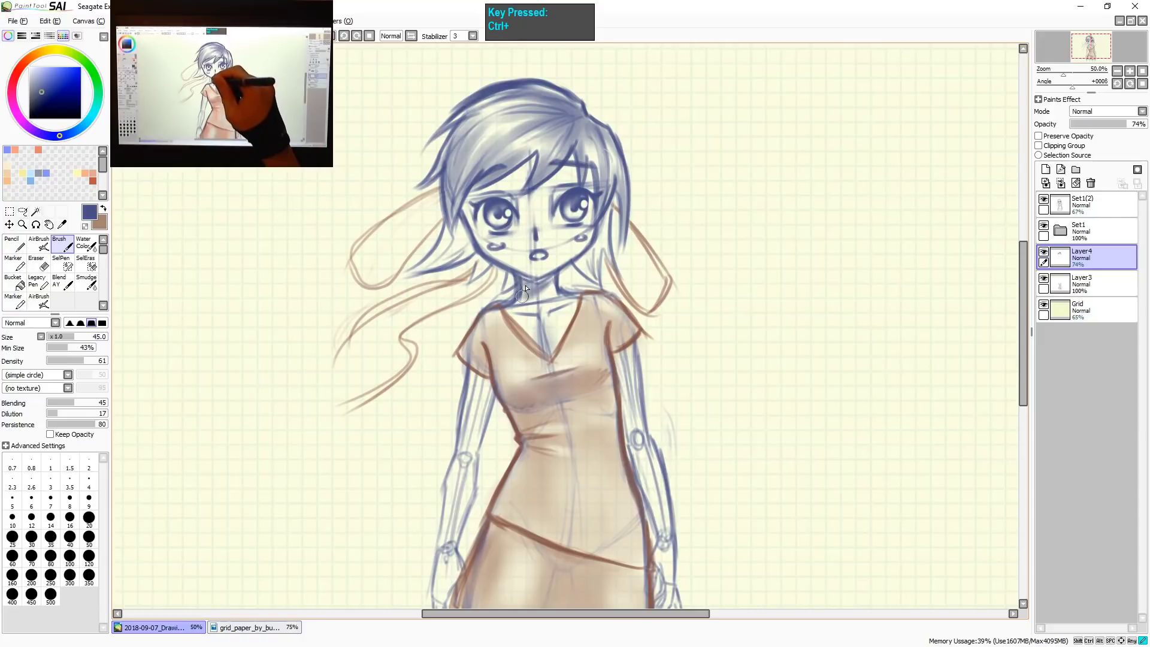
pyautogui.press('v')
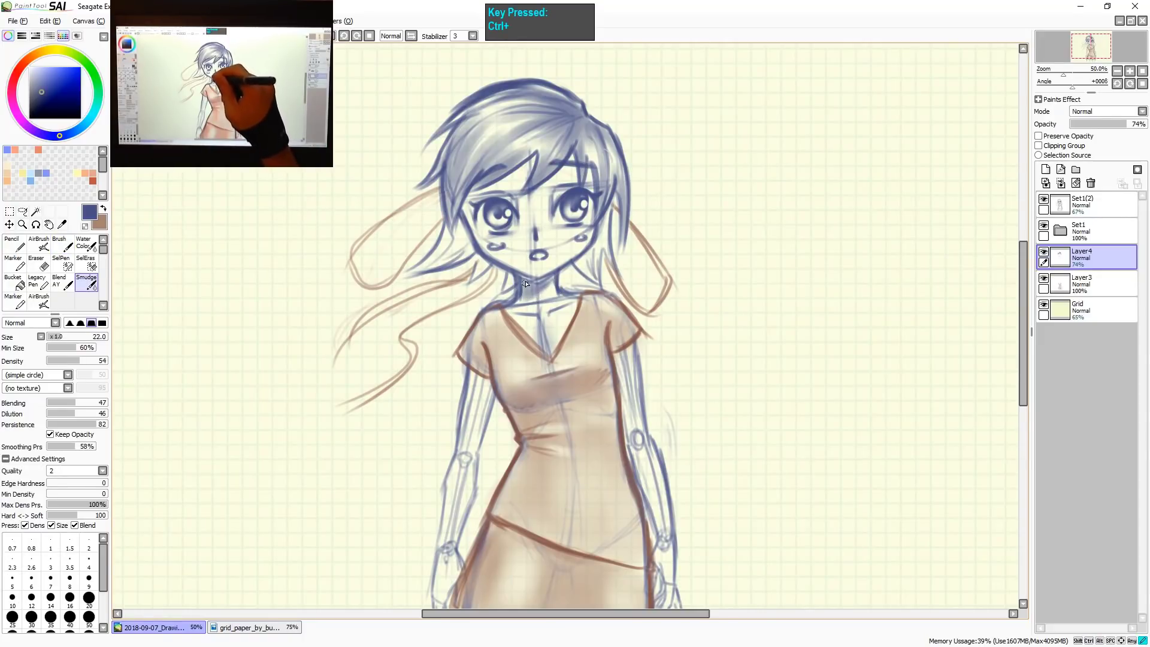
pyautogui.press('b')
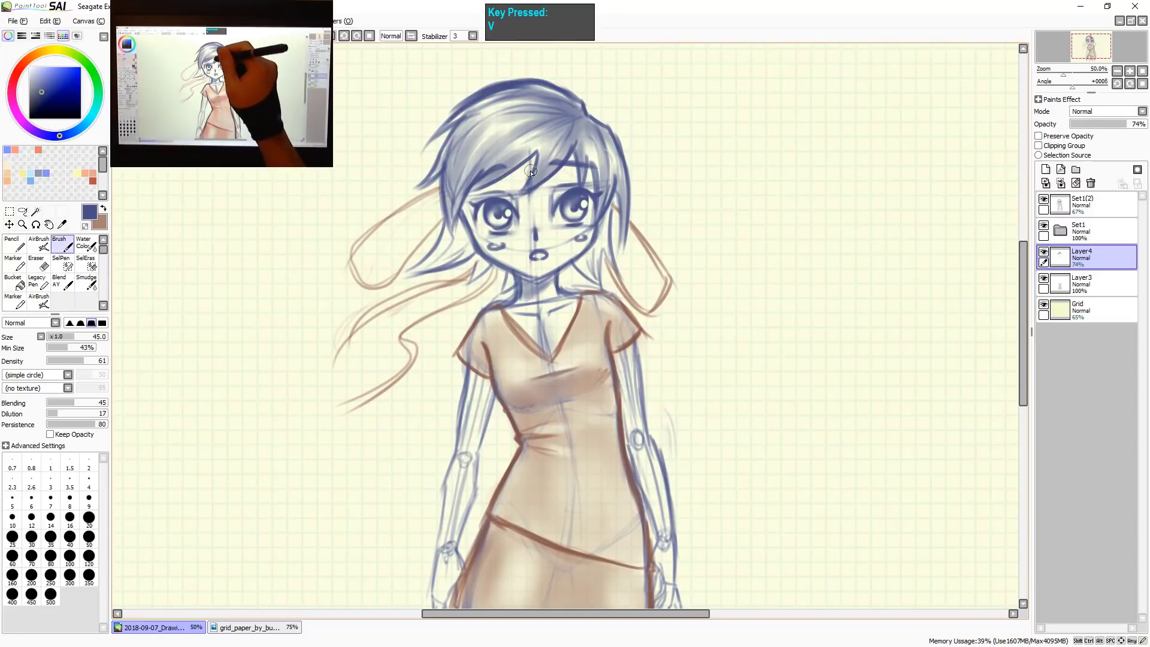
# Add blue shadows along the forehead beneath the fringe with the Brush at sizes between 31 and 72, undoing one stroke.
pyautogui.moveTo(536, 156); pyautogui.dragTo(484, 191)
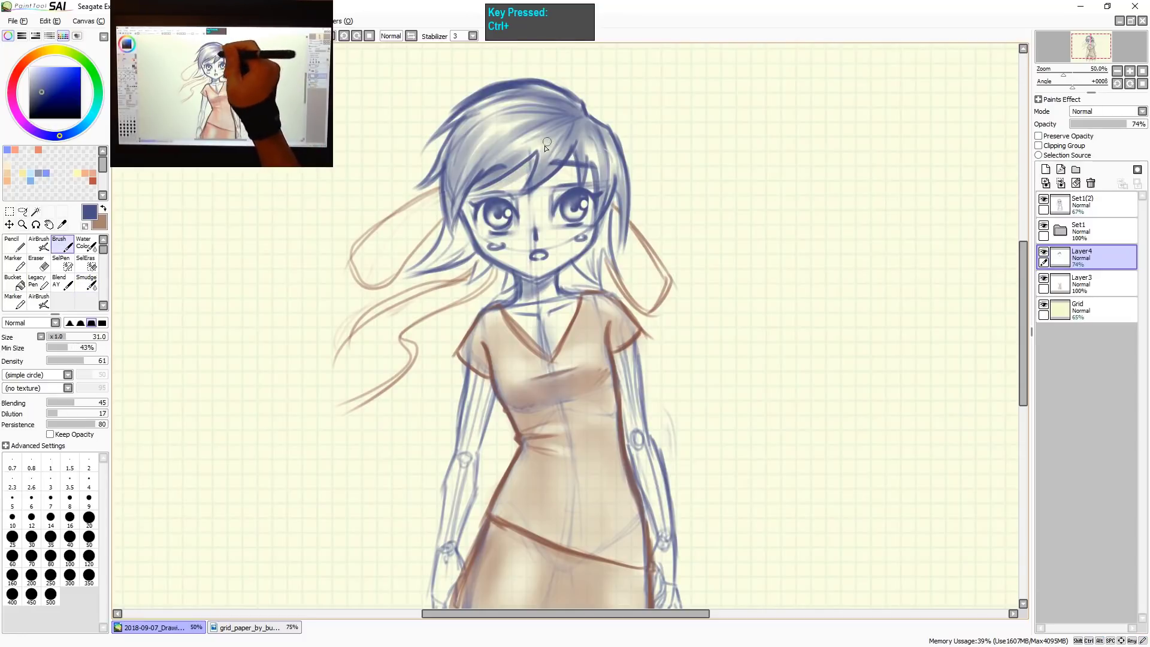
pyautogui.moveTo(601, 150)
pyautogui.mouseDown()
pyautogui.moveTo(558, 157)
pyautogui.moveTo(589, 233)
pyautogui.mouseUp()
pyautogui.hotkey('ctrl', 'z')
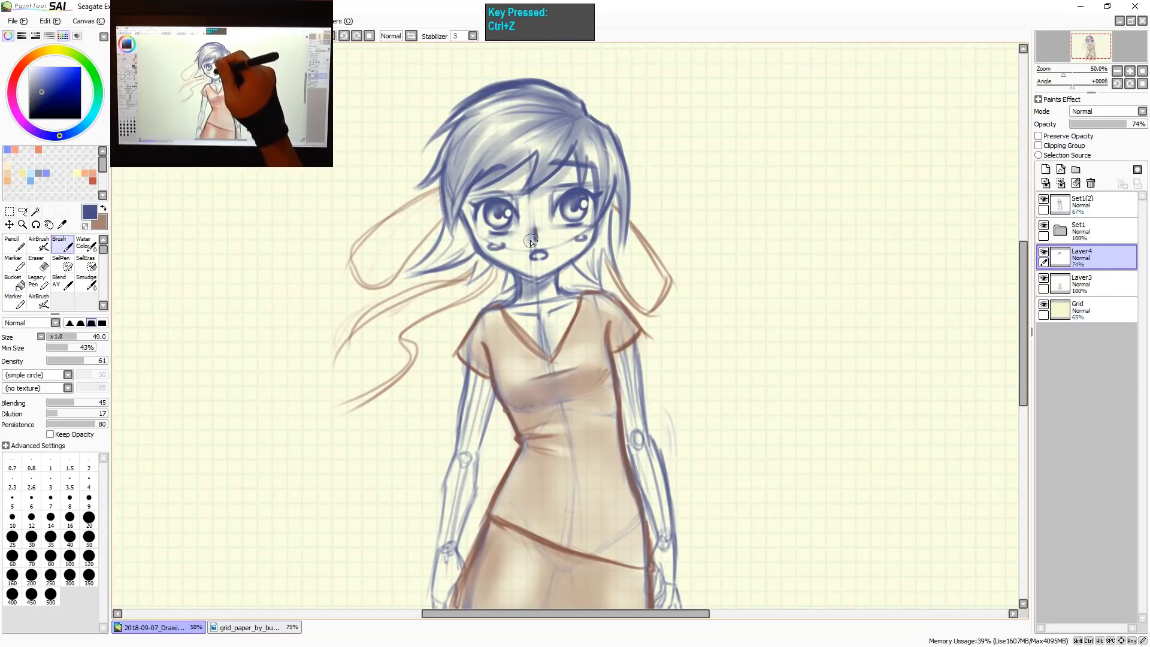
pyautogui.moveTo(533, 246); pyautogui.dragTo(544, 212)
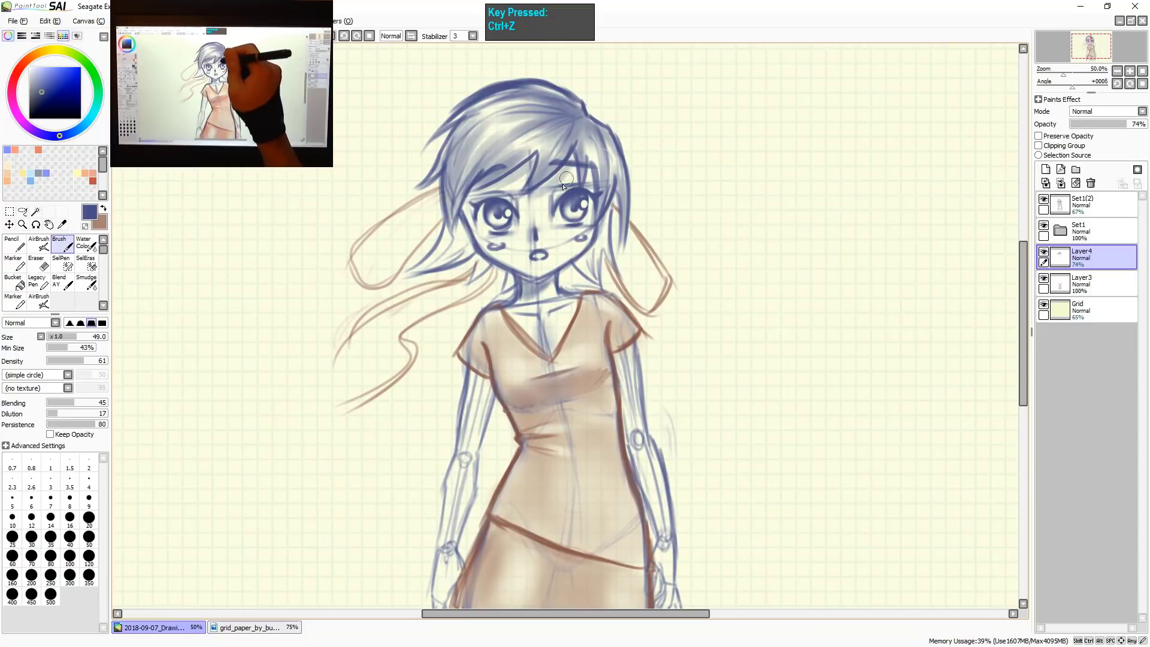
pyautogui.moveTo(565, 173); pyautogui.dragTo(600, 166)
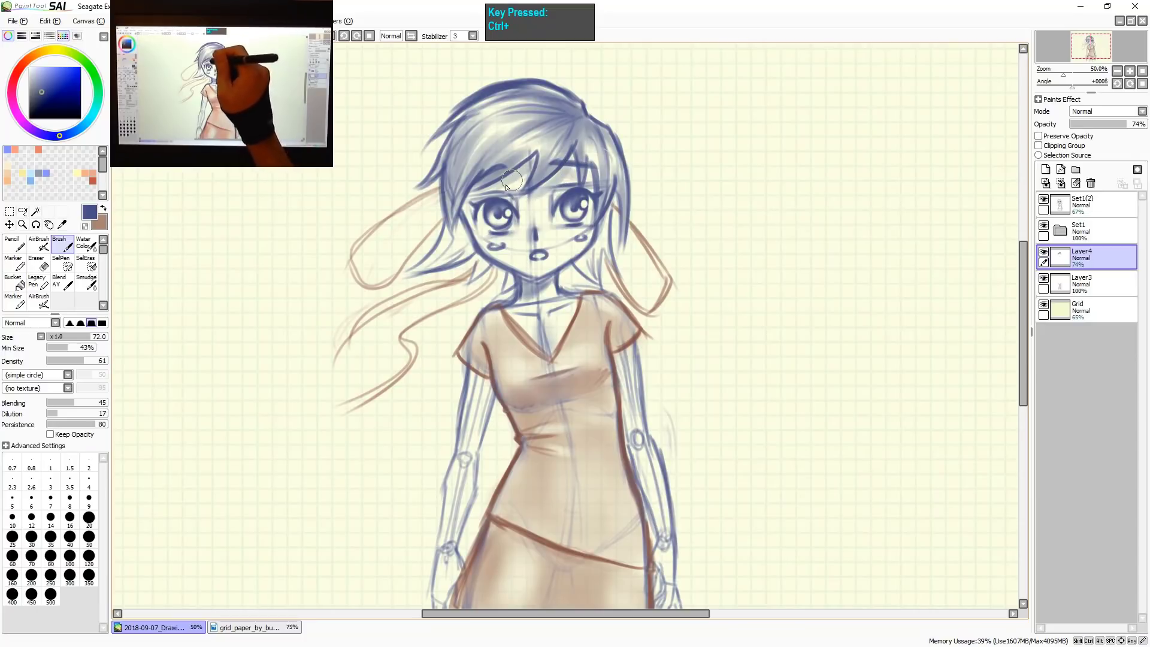
pyautogui.moveTo(522, 197); pyautogui.dragTo(511, 193)
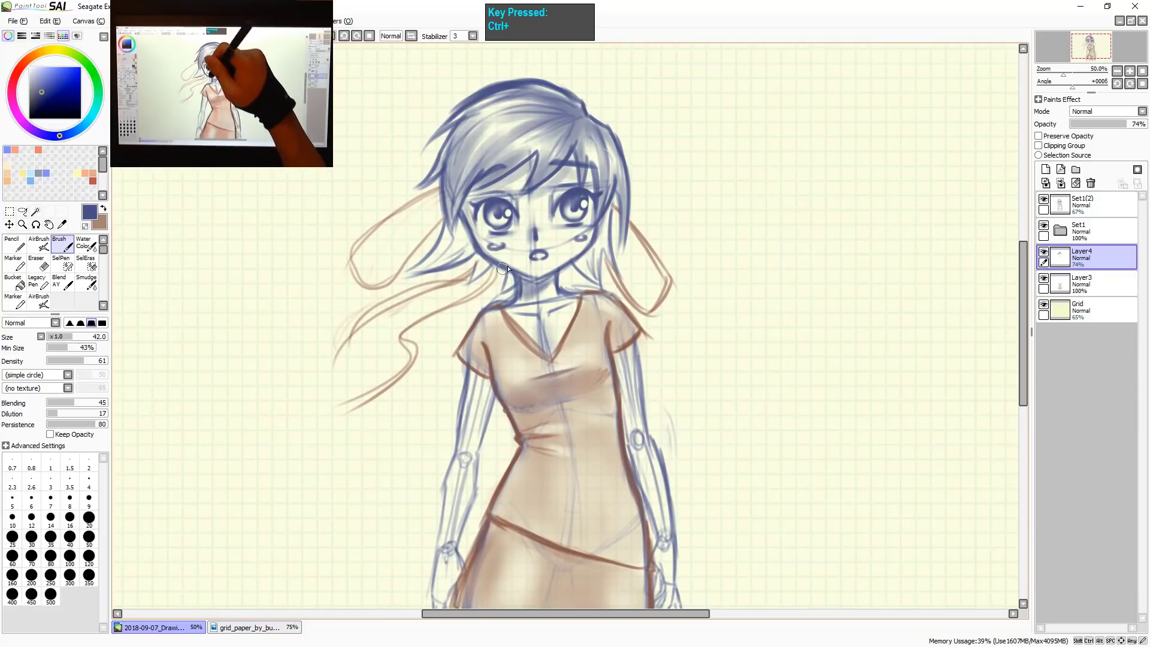
# Shade the lower hair strands on both sides of the face in blue with the Brush at sizes between 42 and 80.
pyautogui.moveTo(479, 225)
pyautogui.mouseDown()
pyautogui.moveTo(515, 215)
pyautogui.moveTo(458, 240)
pyautogui.mouseUp()
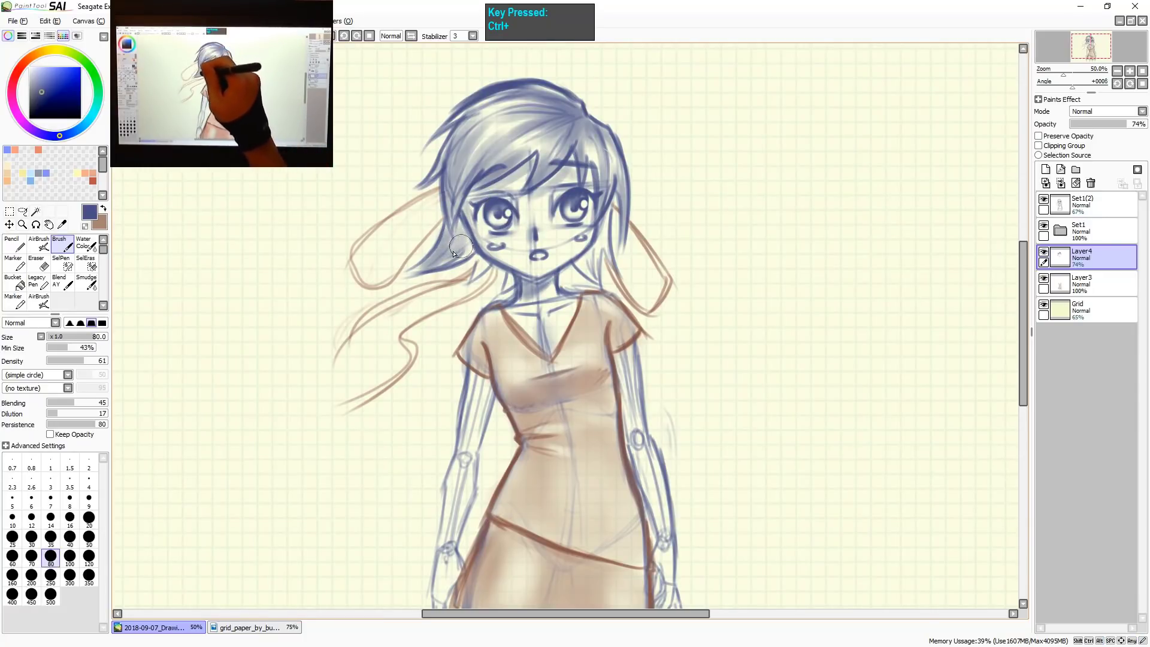
pyautogui.moveTo(442, 256)
pyautogui.mouseDown()
pyautogui.moveTo(459, 226)
pyautogui.moveTo(470, 249)
pyautogui.moveTo(445, 264)
pyautogui.moveTo(482, 270)
pyautogui.mouseUp()
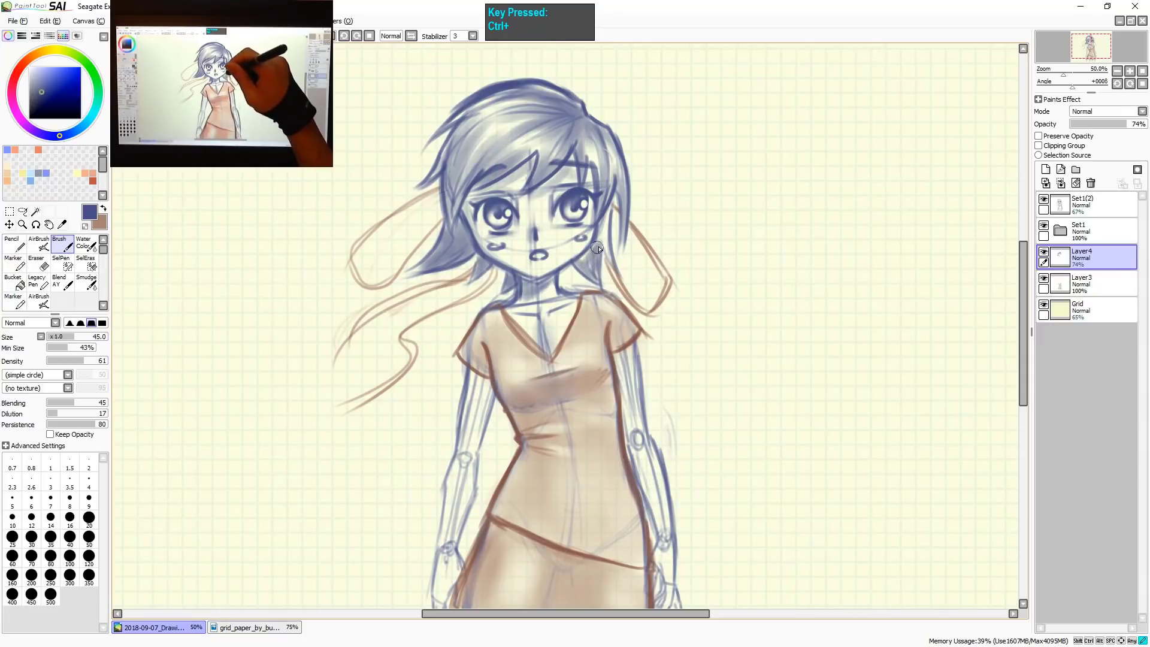
pyautogui.moveTo(601, 249); pyautogui.dragTo(615, 205)
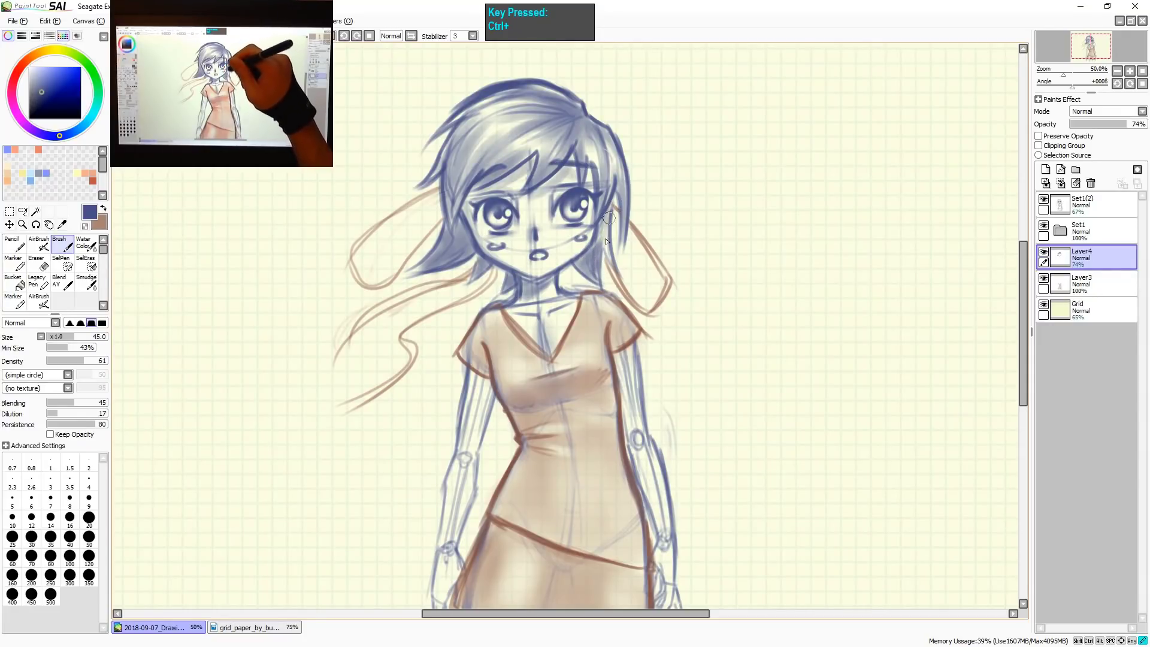
pyautogui.moveTo(600, 261)
pyautogui.mouseDown()
pyautogui.moveTo(613, 213)
pyautogui.moveTo(616, 233)
pyautogui.mouseUp()
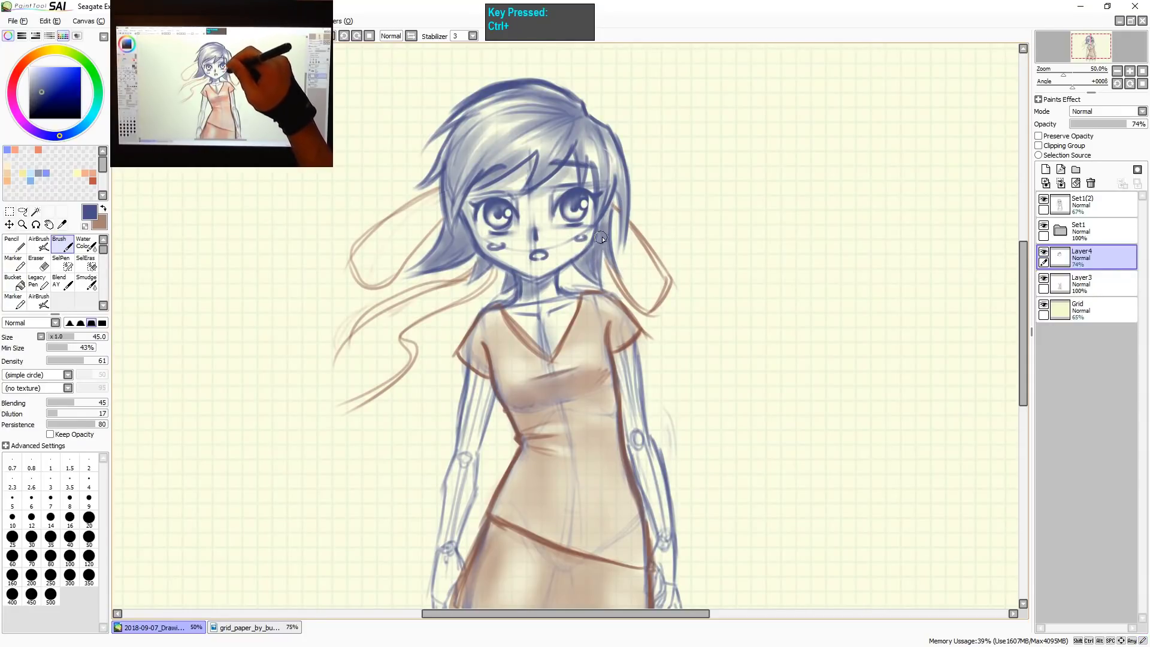
pyautogui.moveTo(608, 228); pyautogui.dragTo(614, 203)
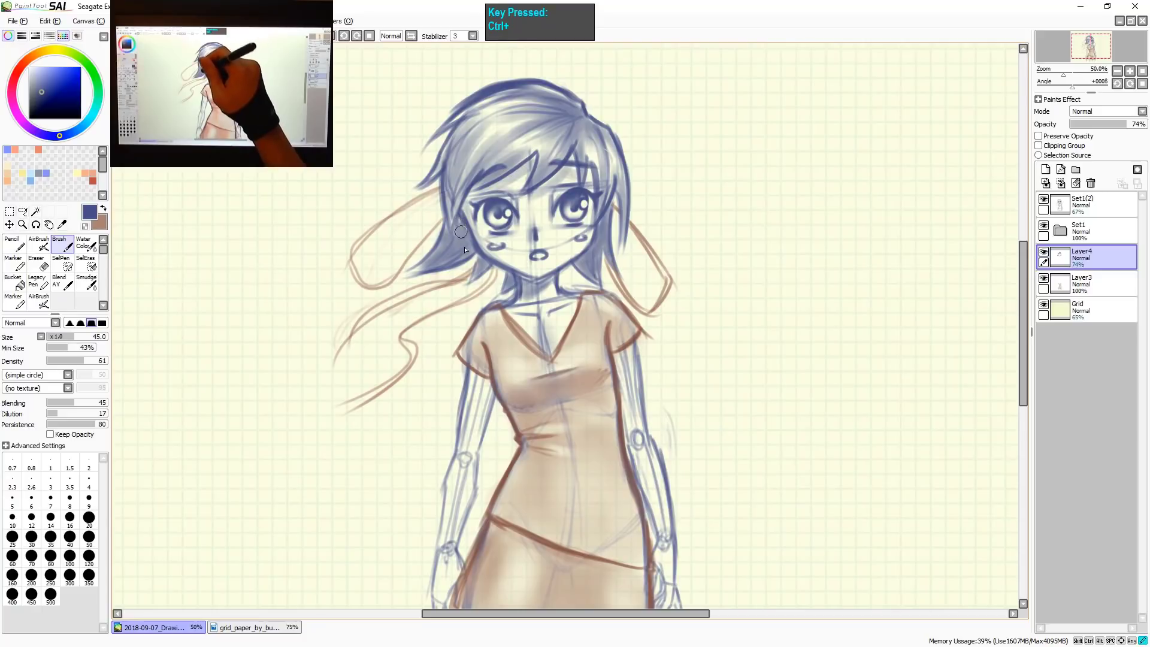
pyautogui.moveTo(448, 228); pyautogui.dragTo(413, 268)
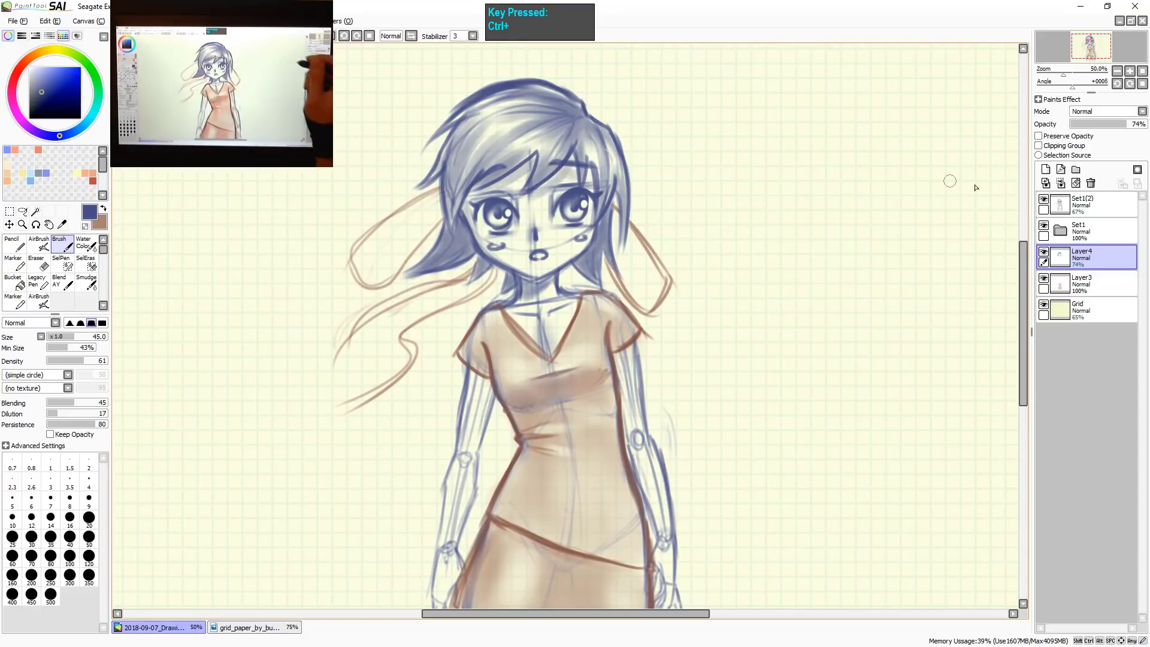
# On Layer3, shade the trailing ribbon tails beside her neck in brown with the Brush at size 31.
pyautogui.hotkey('ctrl', 'shift', 'z')
pyautogui.click(1069, 283)
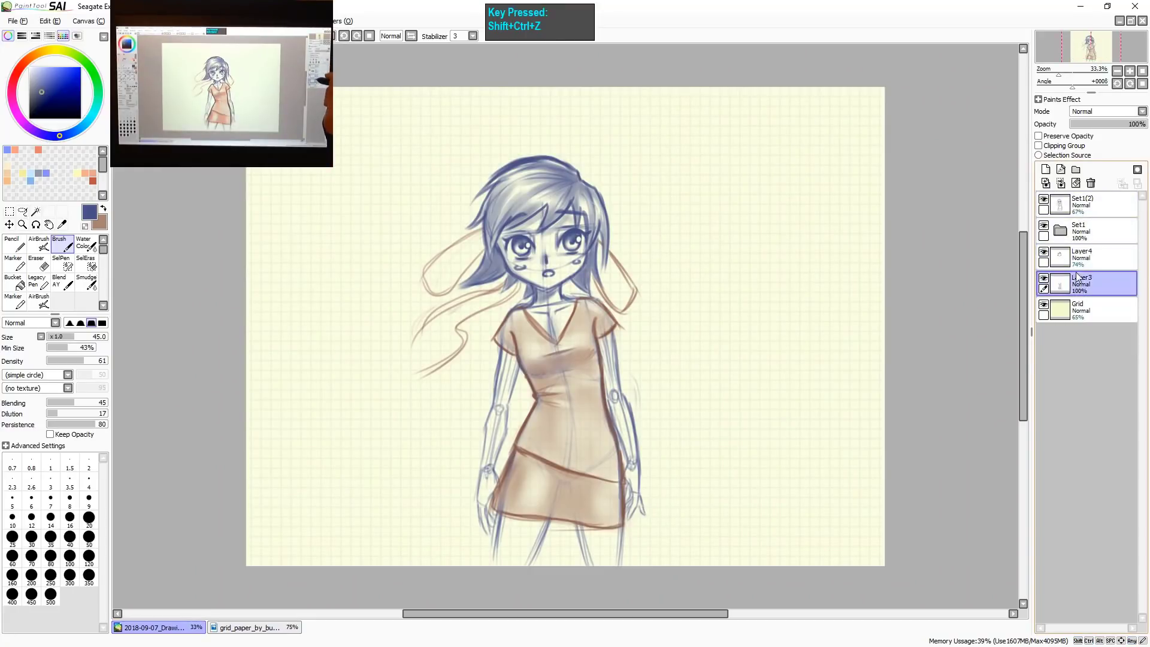
pyautogui.press('x')
pyautogui.press('z')
pyautogui.press('z')
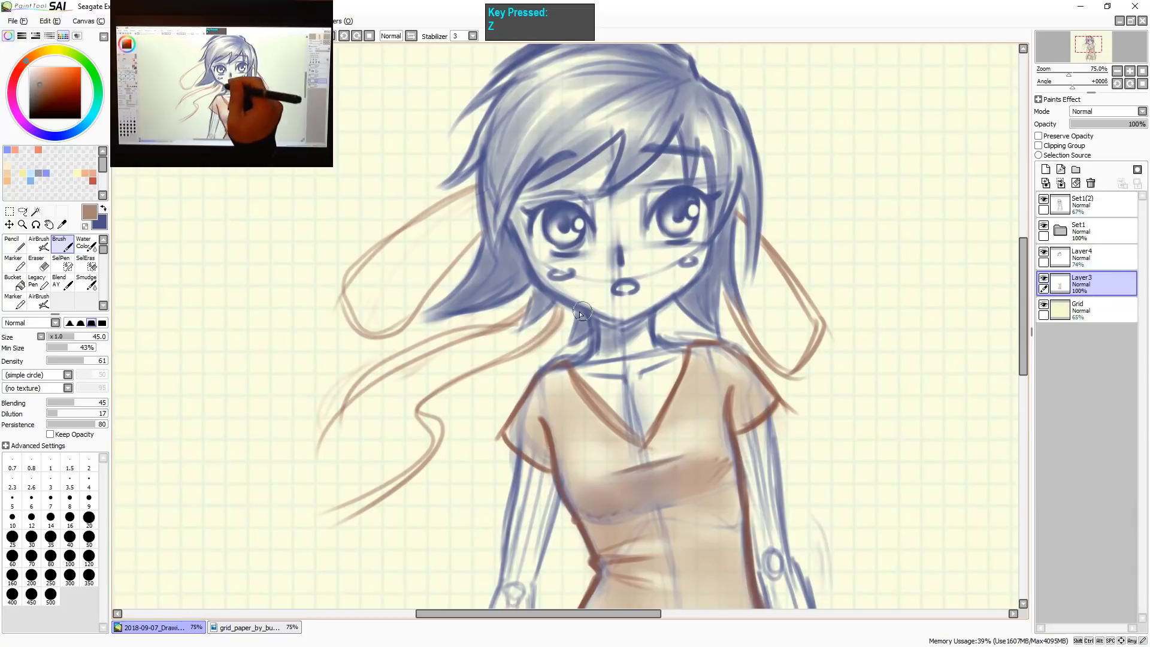
pyautogui.hotkey('ctrl', 'alt')
pyautogui.moveTo(559, 322); pyautogui.dragTo(564, 318)
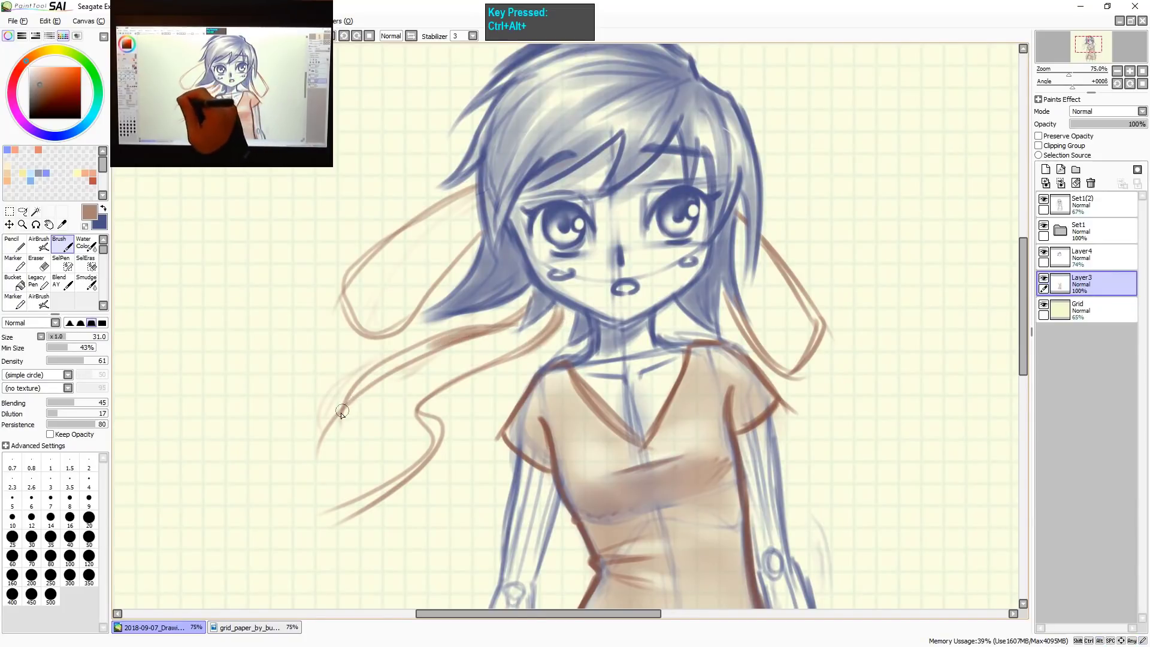
pyautogui.moveTo(342, 411); pyautogui.dragTo(433, 333)
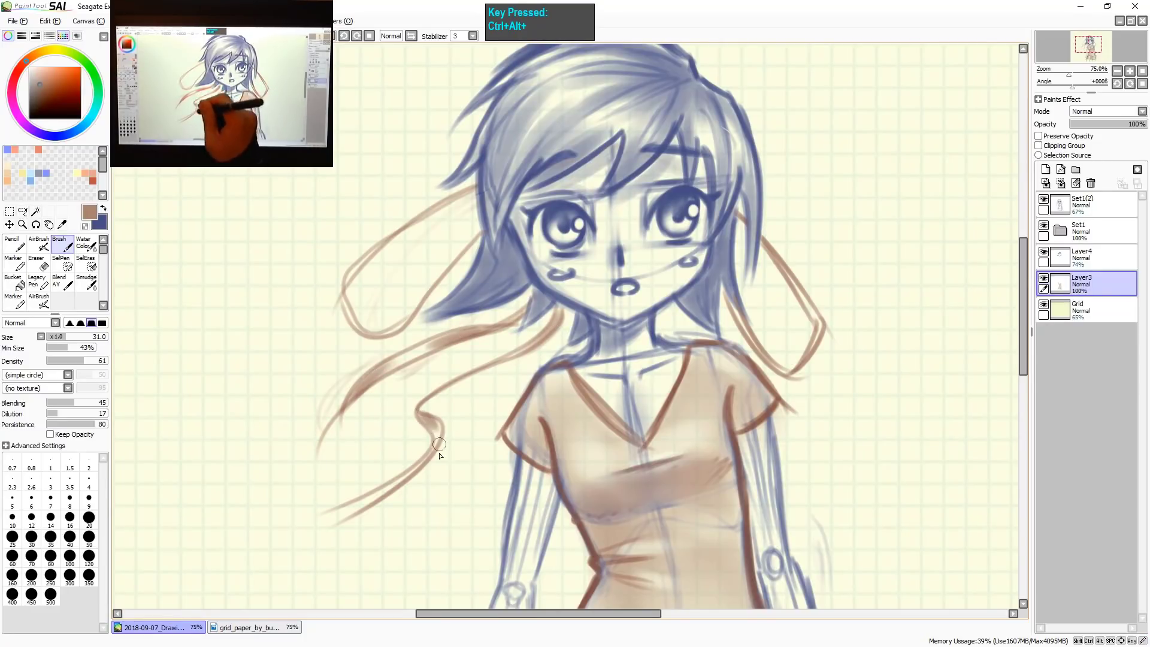
pyautogui.moveTo(400, 480)
pyautogui.mouseDown()
pyautogui.moveTo(308, 527)
pyautogui.moveTo(328, 506)
pyautogui.mouseUp()
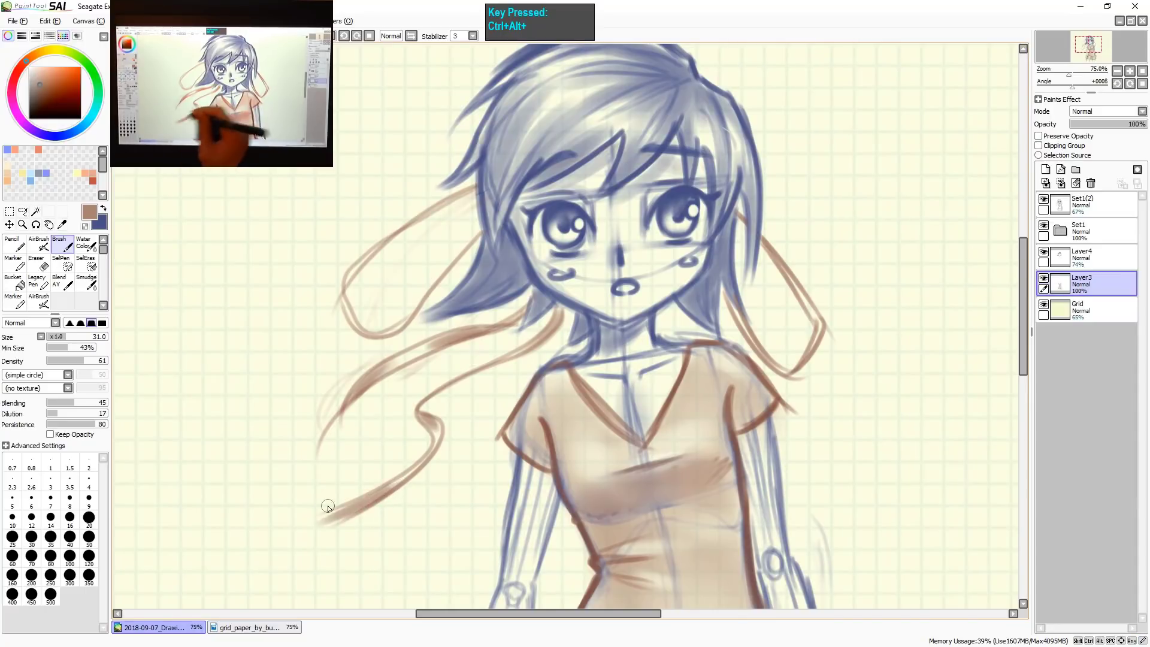
# Undo the last ribbon strokes and repaint the brown shading along the lower tail to its tip.
pyautogui.hotkey('ctrl', 'z')
pyautogui.hotkey('ctrl', 'z')
pyautogui.hotkey('ctrl', 'z')
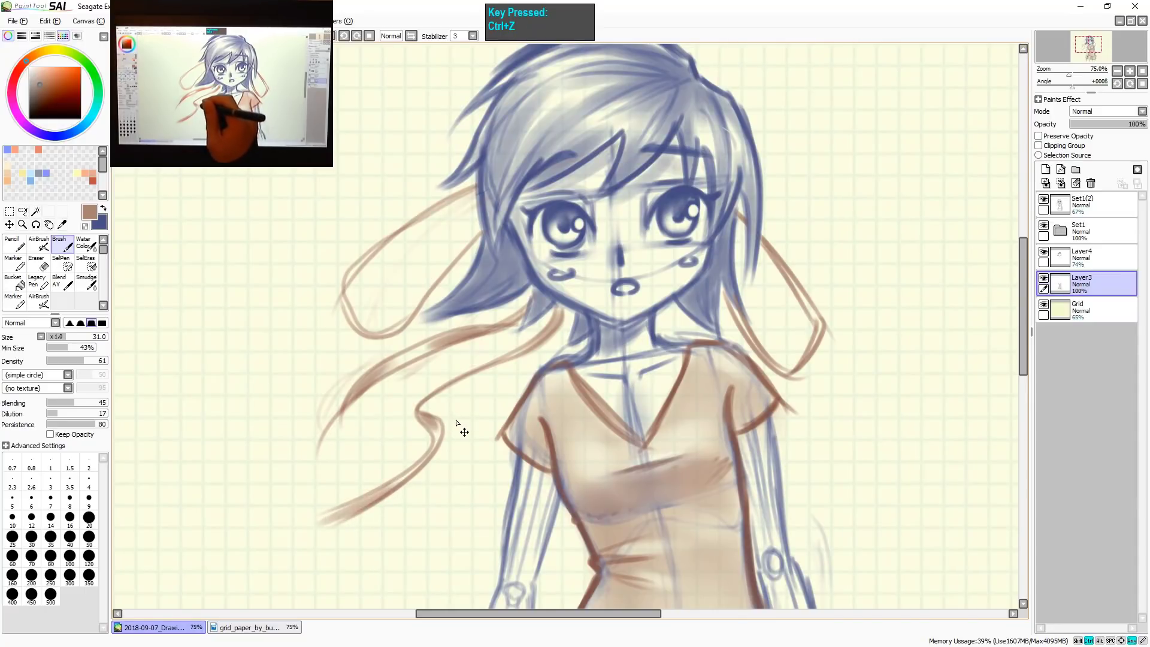
pyautogui.moveTo(435, 438)
pyautogui.mouseDown()
pyautogui.moveTo(402, 479)
pyautogui.moveTo(320, 524)
pyautogui.mouseUp()
pyautogui.moveTo(372, 496); pyautogui.dragTo(318, 527)
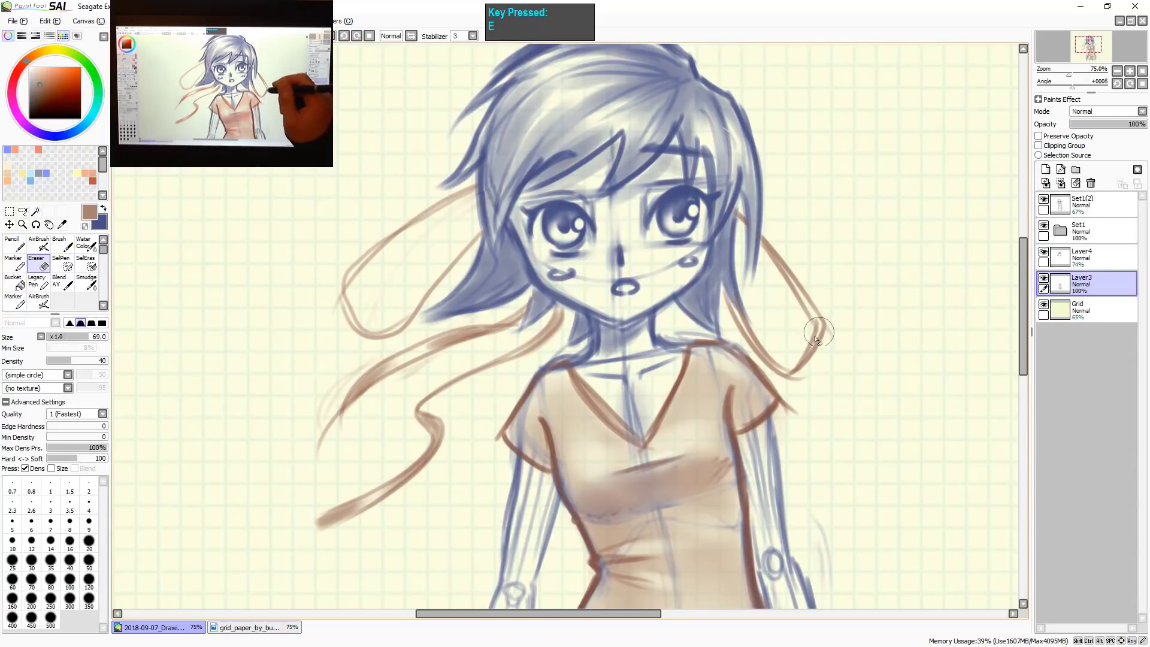
# Shade the ribbon loops on both sides of her head in brown with the Brush at size 31.
pyautogui.press('v')
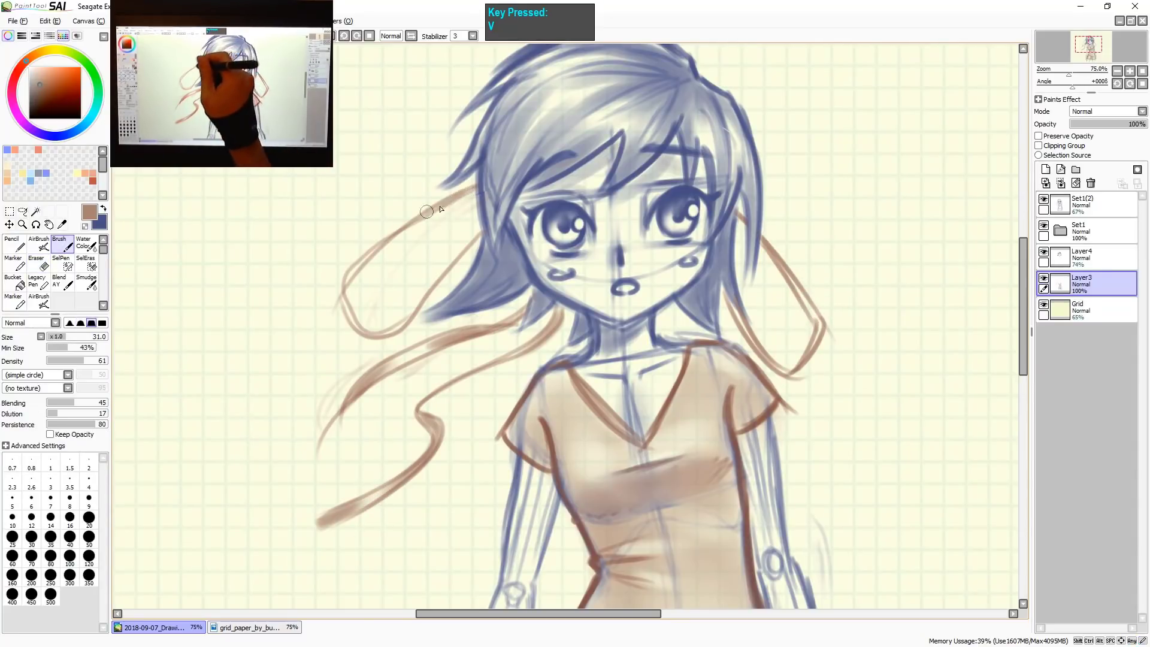
pyautogui.moveTo(354, 280)
pyautogui.mouseDown()
pyautogui.moveTo(496, 174)
pyautogui.moveTo(418, 308)
pyautogui.mouseUp()
pyautogui.moveTo(482, 235)
pyautogui.mouseDown()
pyautogui.moveTo(393, 335)
pyautogui.moveTo(374, 335)
pyautogui.moveTo(349, 300)
pyautogui.moveTo(359, 315)
pyautogui.mouseUp()
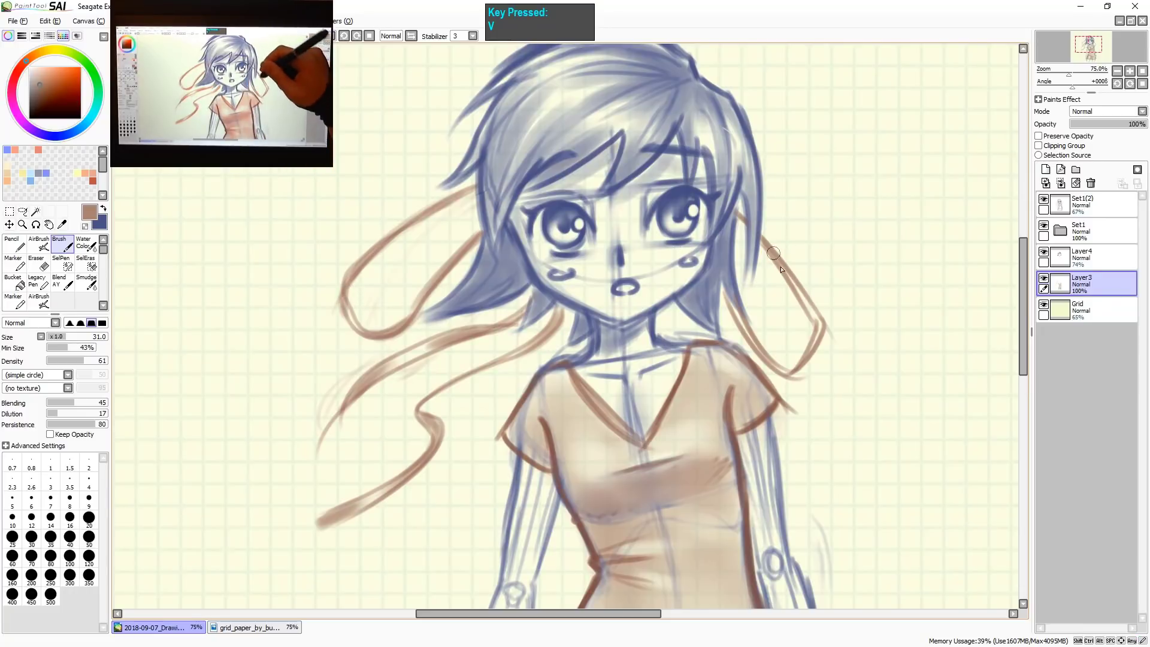
pyautogui.moveTo(773, 253); pyautogui.dragTo(795, 287)
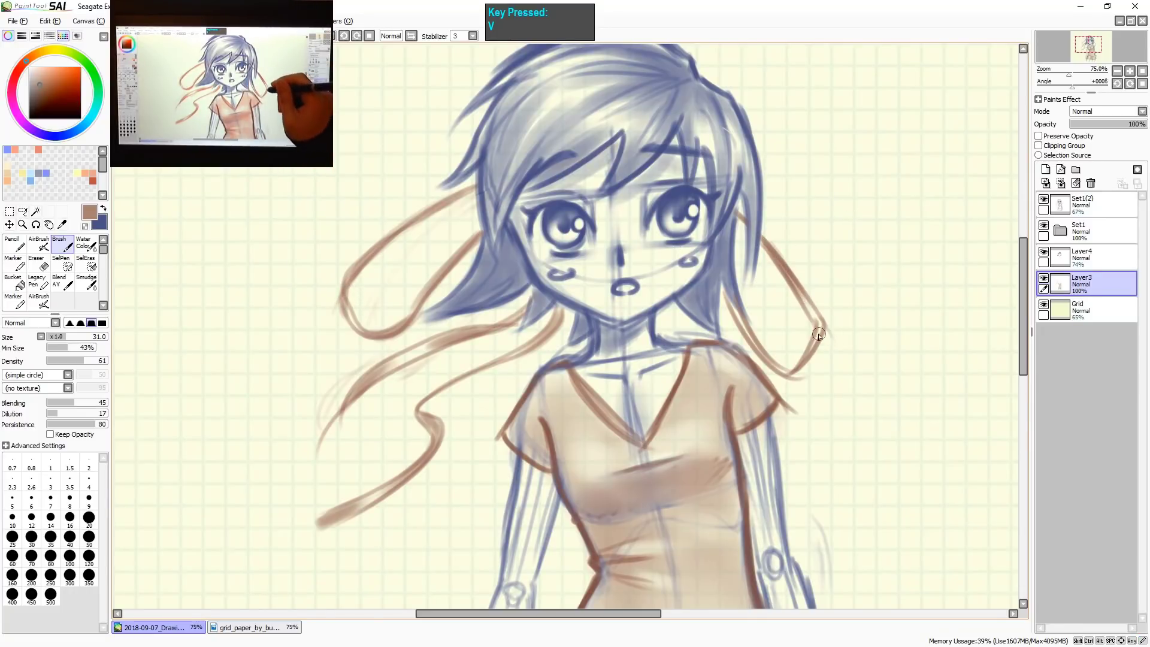
pyautogui.moveTo(818, 326); pyautogui.dragTo(792, 373)
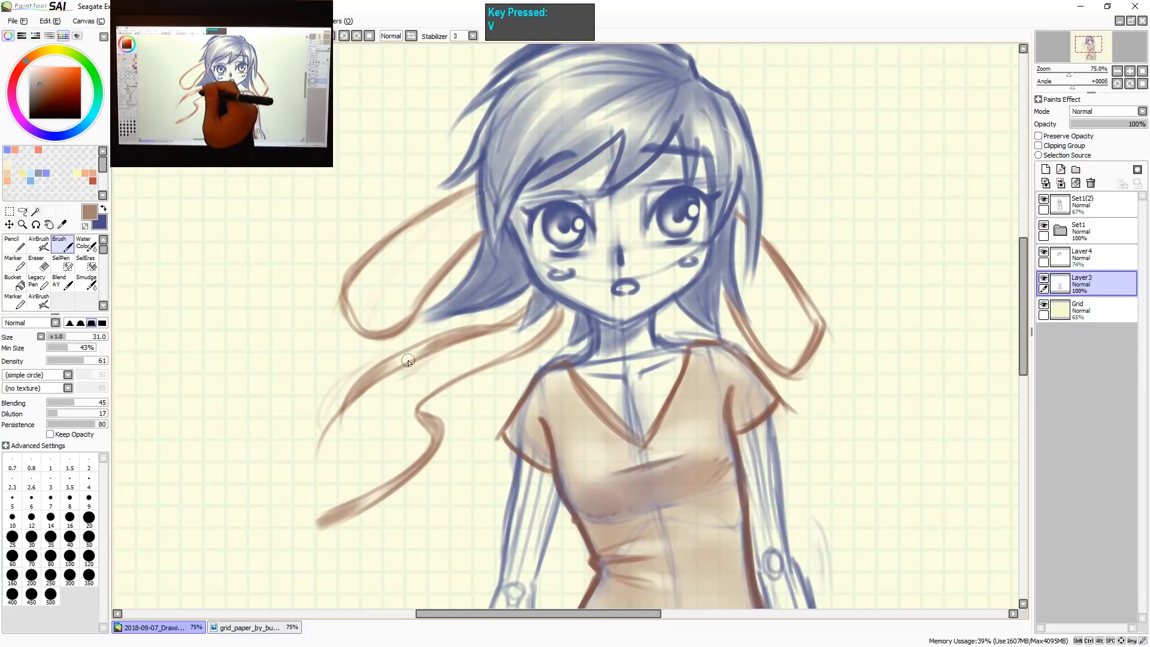
# Lighten the brown shading around the shirt's chest and her left sleeve with the Eraser at size 117.
pyautogui.hotkey('ctrl', 'shift', 'z')
pyautogui.press('z')
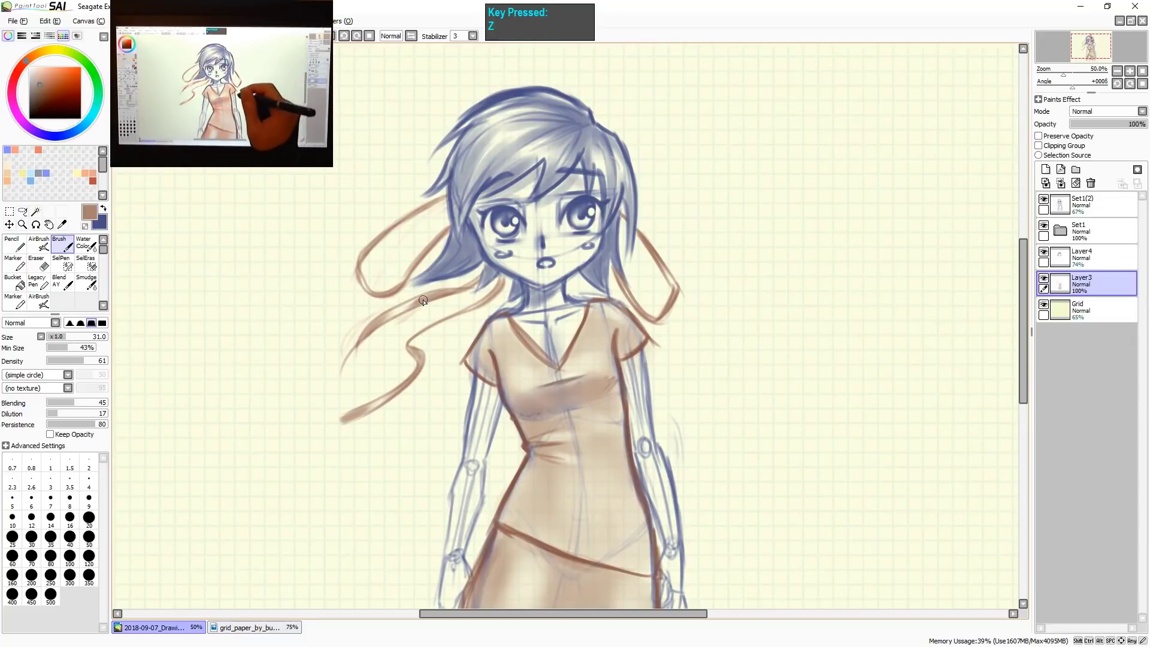
pyautogui.press('e')
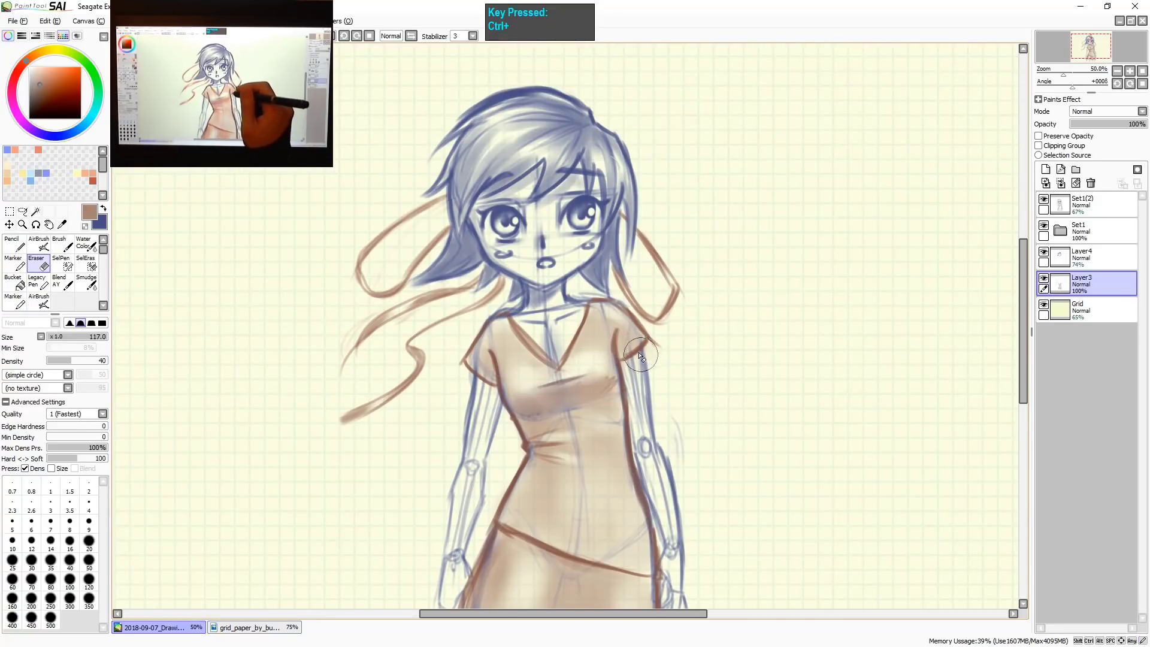
pyautogui.press('b')
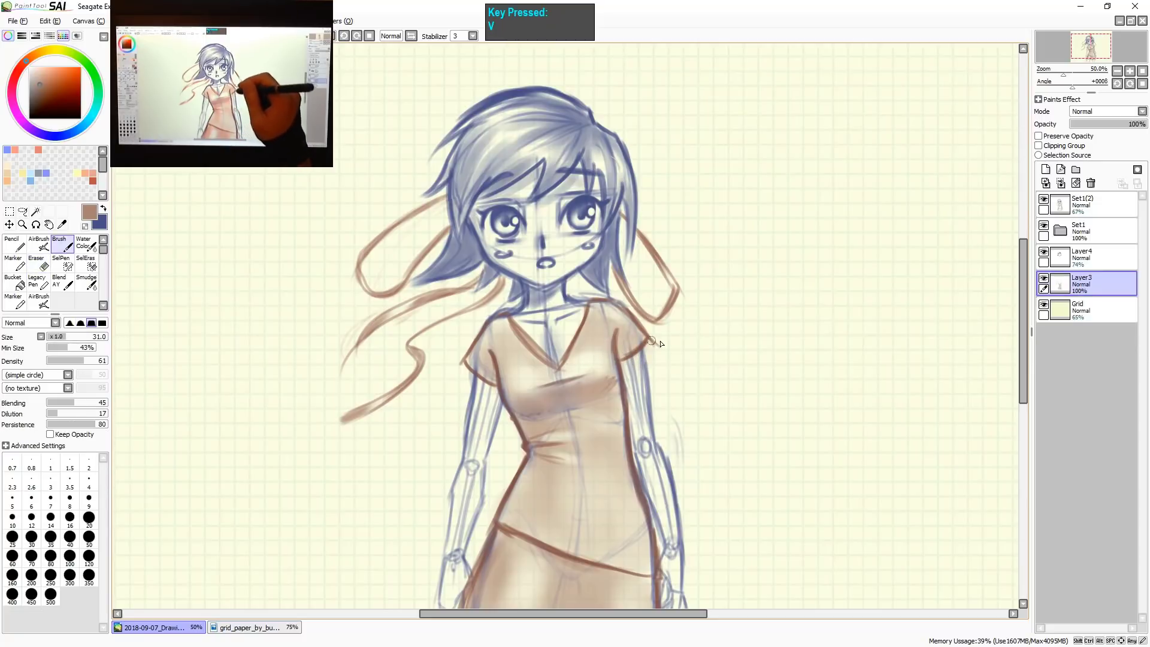
# On Layer4, shade the arms and hands in blue with the Brush at sizes 31 to 56, and blend them with Smudge at size 101.
pyautogui.press('space')
pyautogui.moveTo(798, 498); pyautogui.dragTo(800, 459)
pyautogui.click(1082, 257)
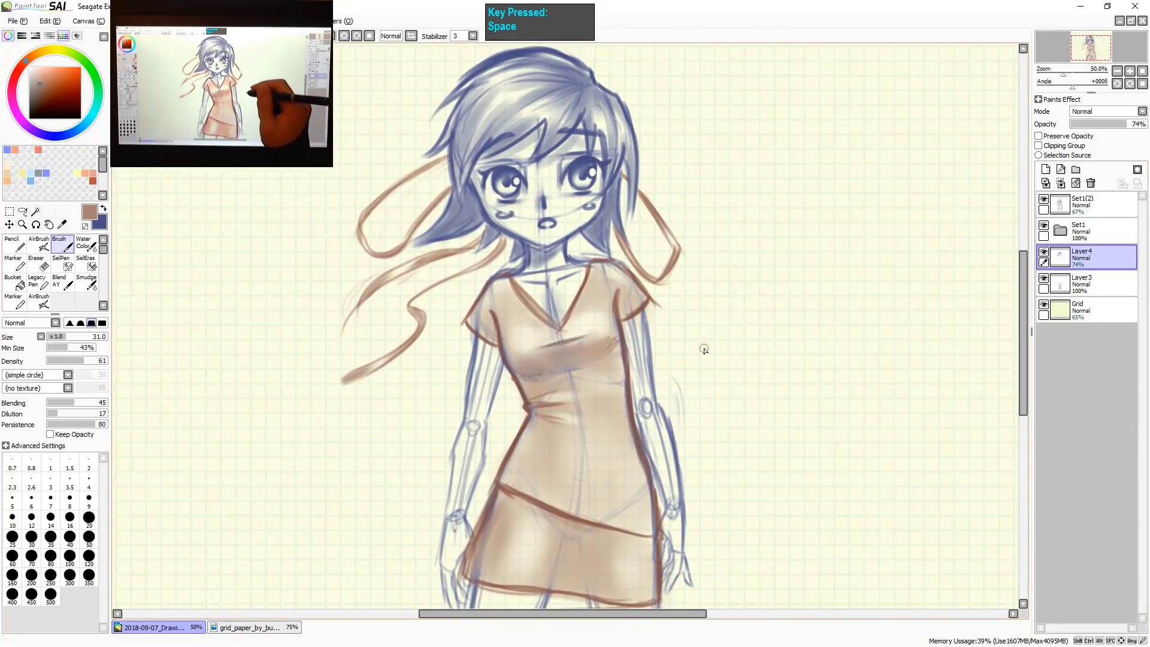
pyautogui.press('x')
pyautogui.press('space')
pyautogui.moveTo(662, 406); pyautogui.dragTo(665, 357)
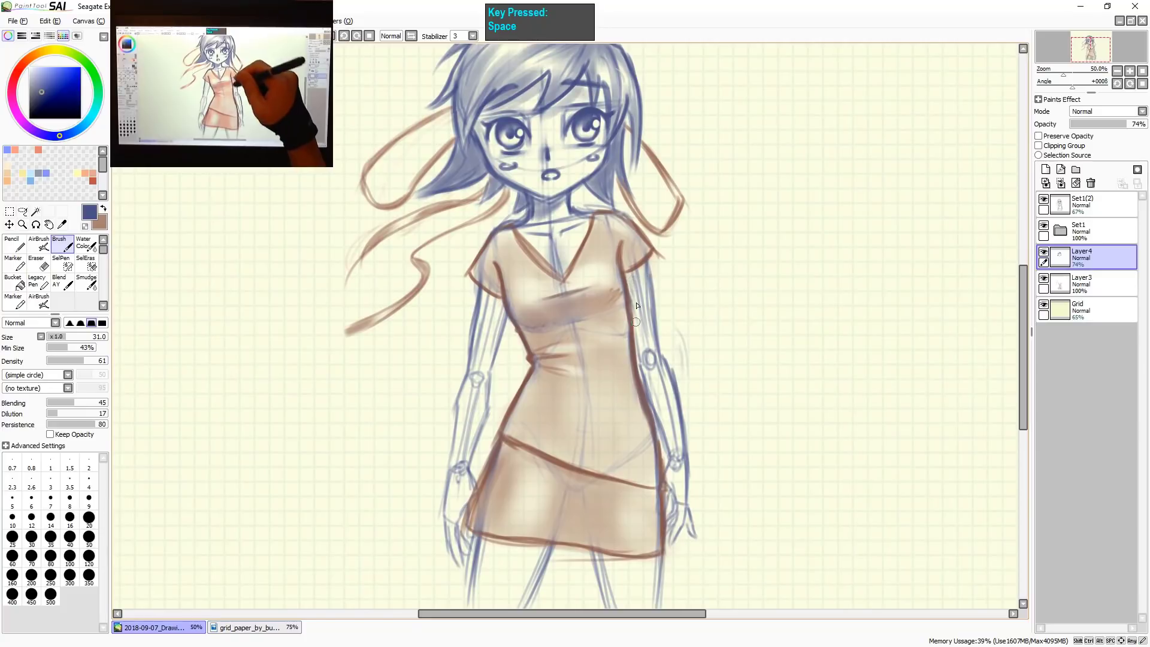
pyautogui.moveTo(639, 313)
pyautogui.mouseDown()
pyautogui.moveTo(648, 272)
pyautogui.moveTo(647, 383)
pyautogui.moveTo(645, 364)
pyautogui.mouseUp()
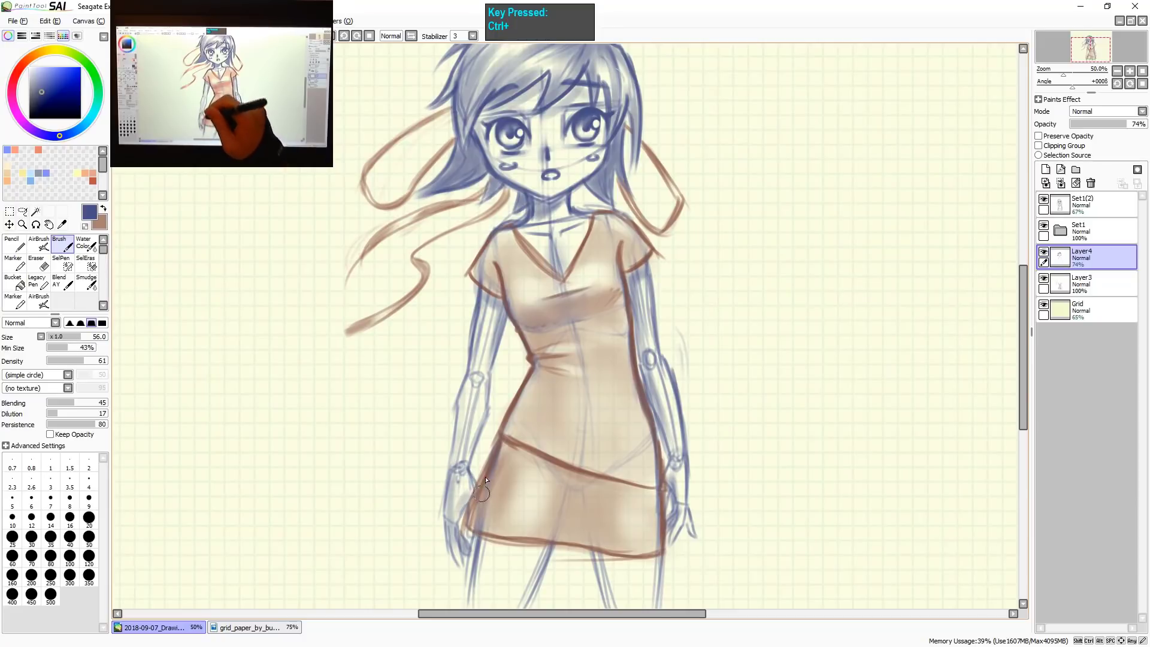
pyautogui.press('s')
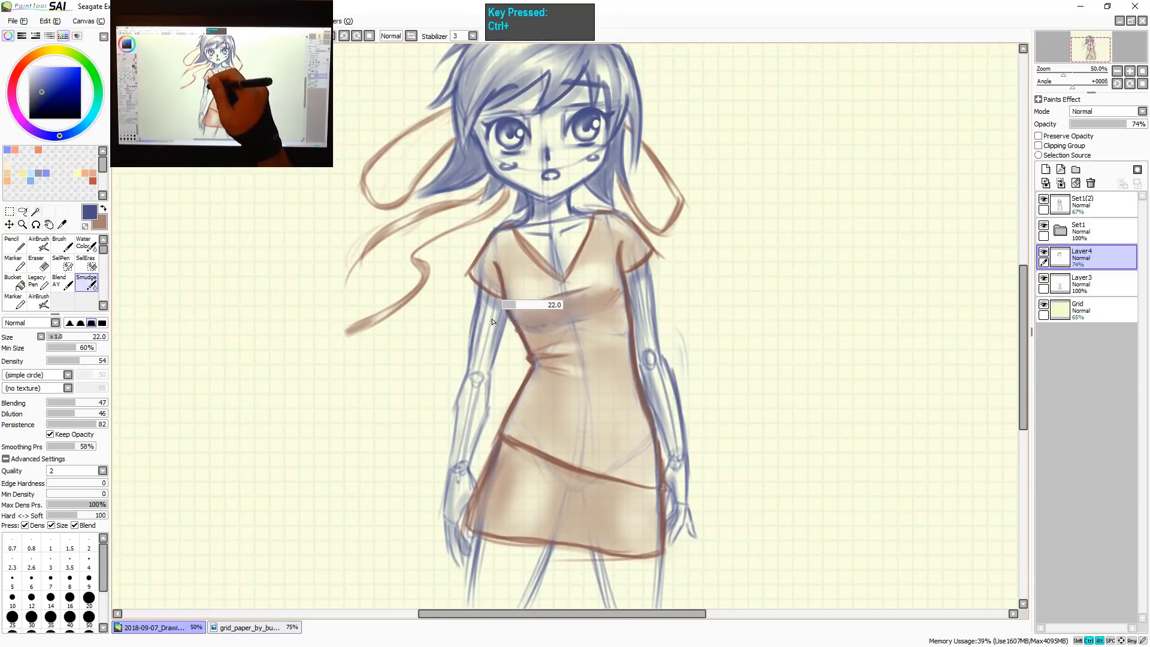
pyautogui.moveTo(466, 454); pyautogui.dragTo(515, 452)
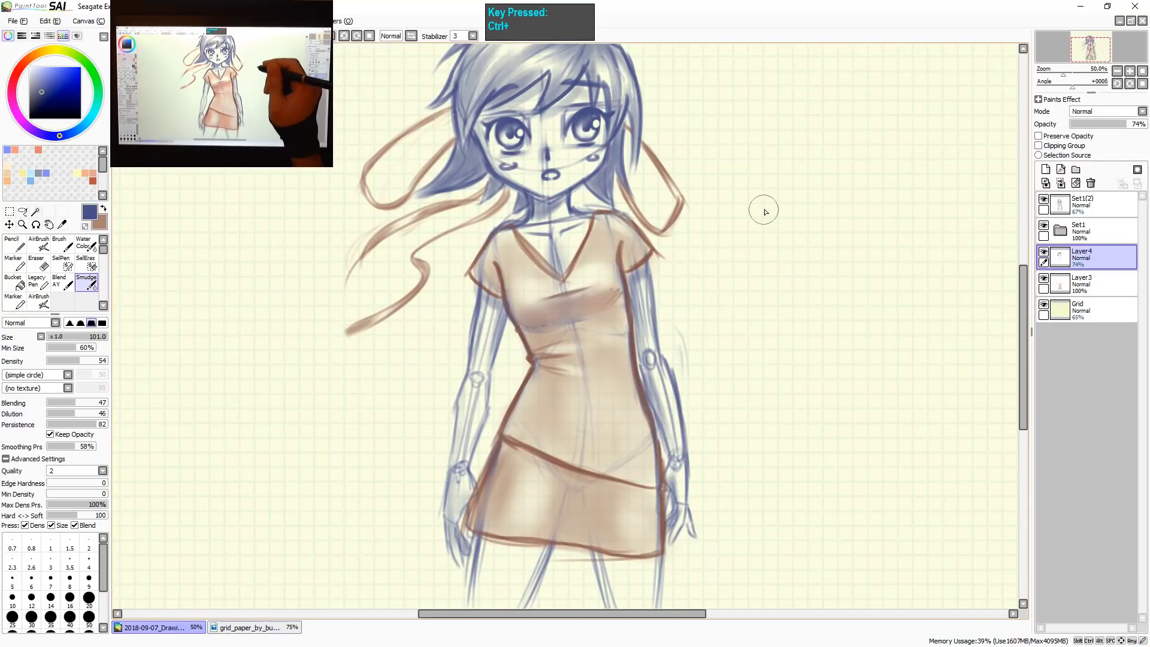
# Paint blue shadows on both legs beneath the skirt hem with the Brush at size 56, undoing one stroke.
pyautogui.moveTo(660, 495); pyautogui.dragTo(649, 394)
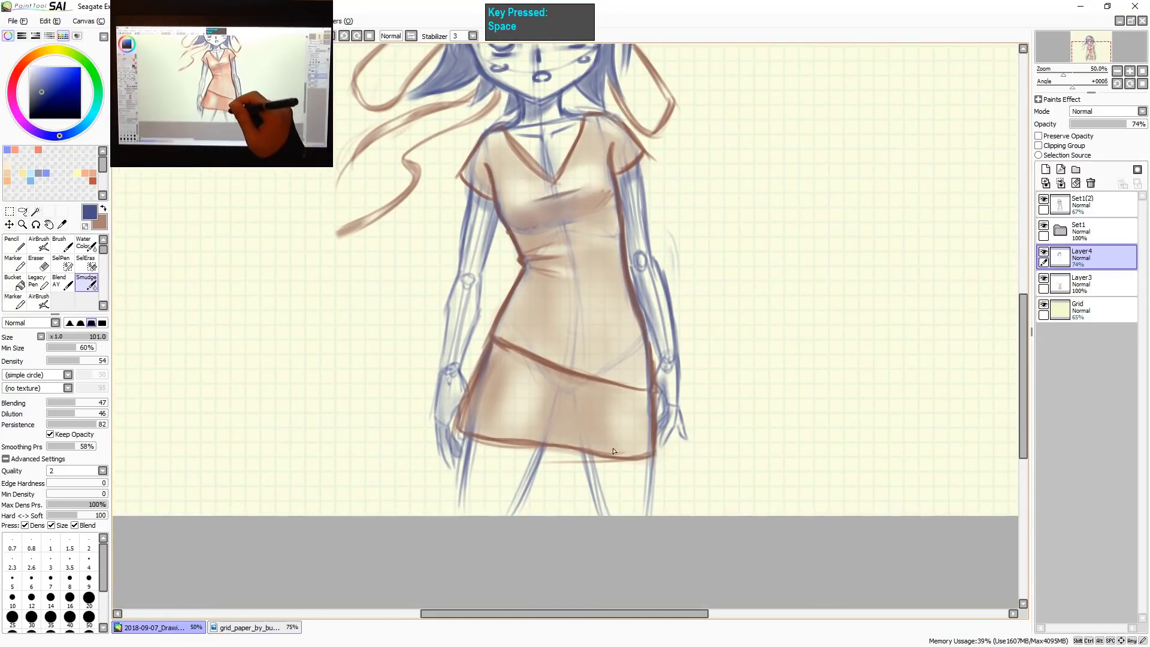
pyautogui.press('v')
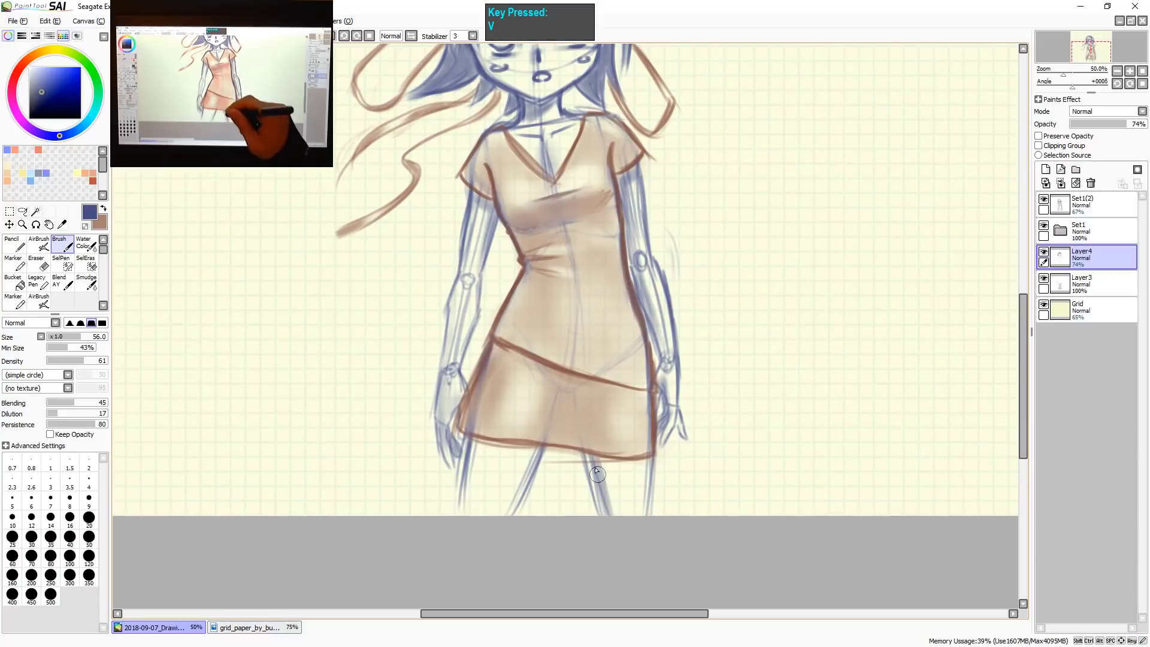
pyautogui.moveTo(611, 475)
pyautogui.mouseDown()
pyautogui.moveTo(616, 505)
pyautogui.moveTo(633, 513)
pyautogui.mouseUp()
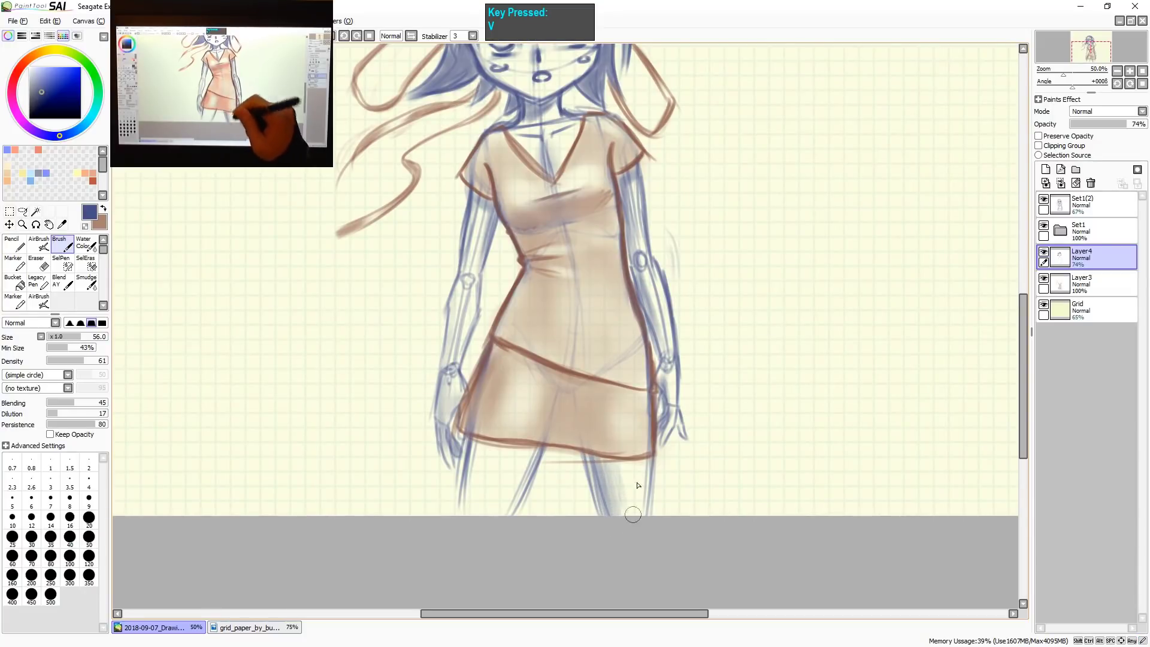
pyautogui.moveTo(637, 465); pyautogui.dragTo(609, 467)
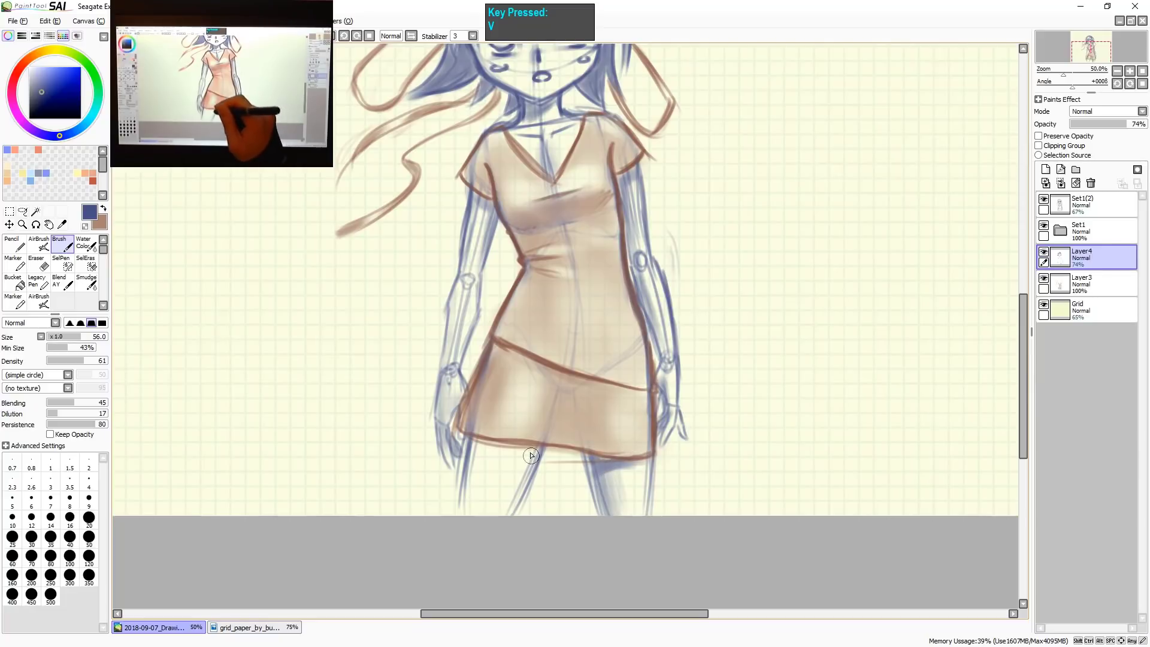
pyautogui.moveTo(522, 449); pyautogui.dragTo(516, 453)
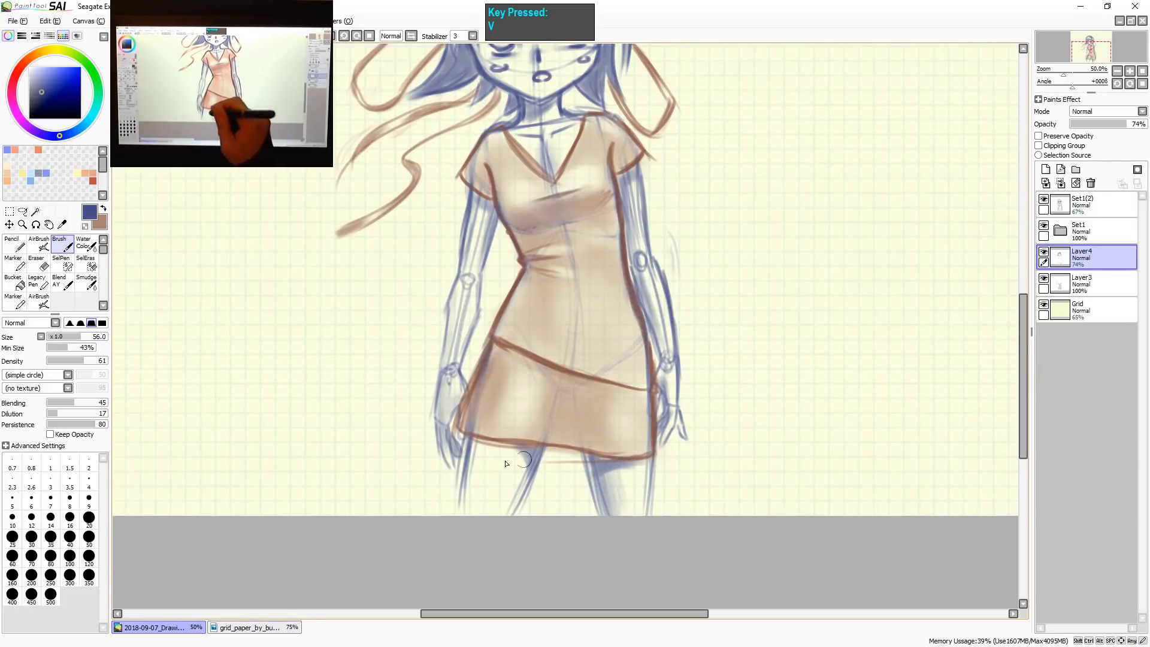
pyautogui.moveTo(476, 443)
pyautogui.mouseDown()
pyautogui.moveTo(469, 522)
pyautogui.moveTo(480, 444)
pyautogui.moveTo(472, 527)
pyautogui.moveTo(483, 445)
pyautogui.moveTo(484, 480)
pyautogui.moveTo(492, 452)
pyautogui.moveTo(476, 518)
pyautogui.moveTo(489, 448)
pyautogui.moveTo(512, 524)
pyautogui.mouseUp()
pyautogui.moveTo(522, 448); pyautogui.dragTo(496, 530)
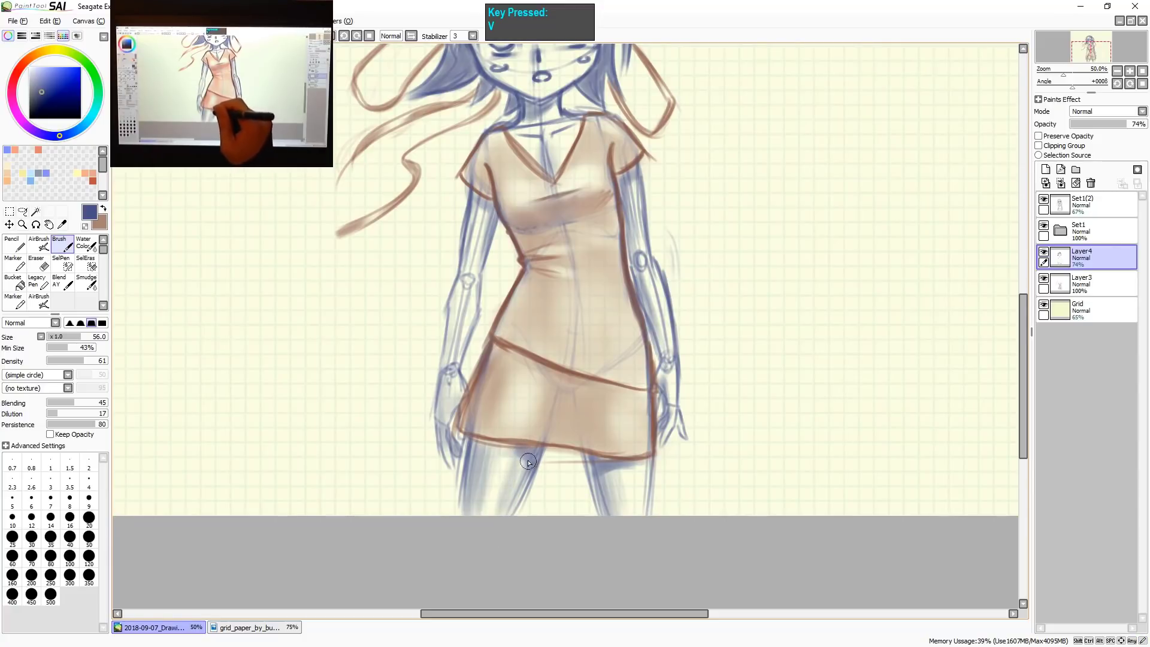
pyautogui.hotkey('ctrl', 'z')
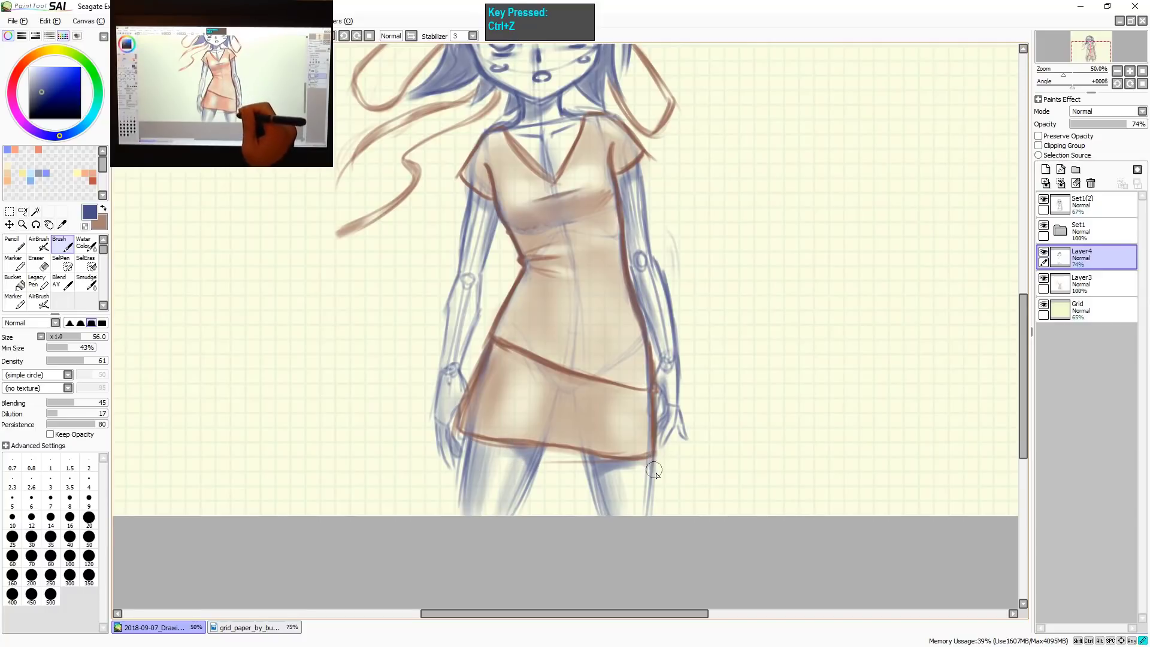
# Refine the blue leg shadows beneath the skirt hem with the Brush at size 56 and blend them with Smudge at size 101.
pyautogui.press('r')
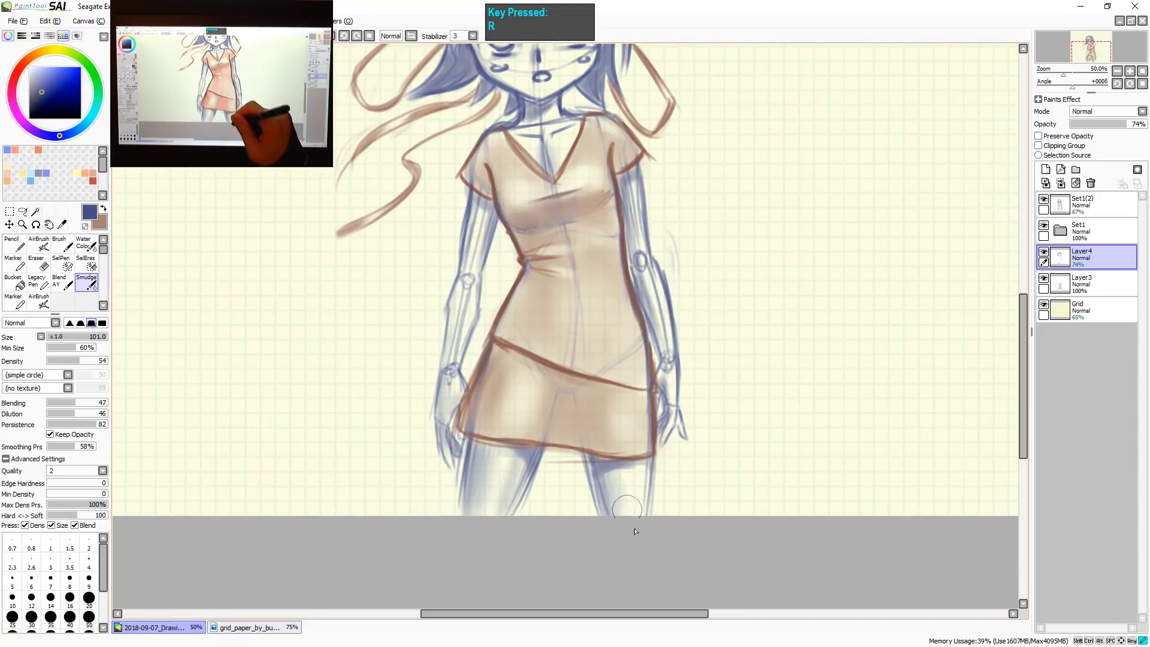
pyautogui.press('v')
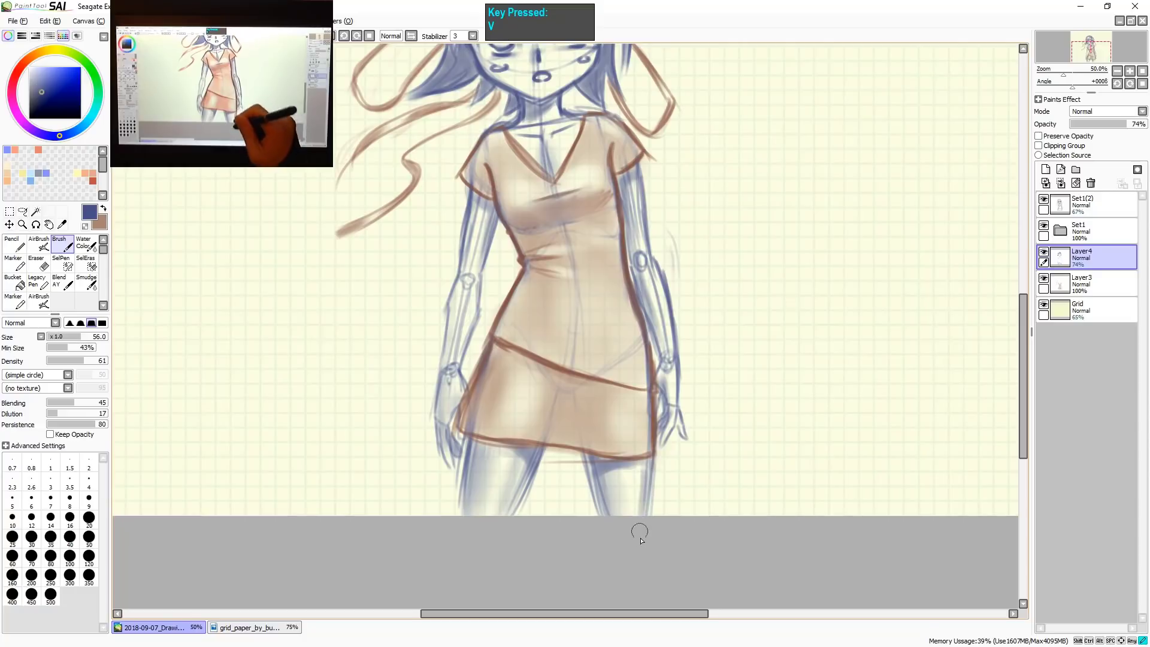
pyautogui.press('r')
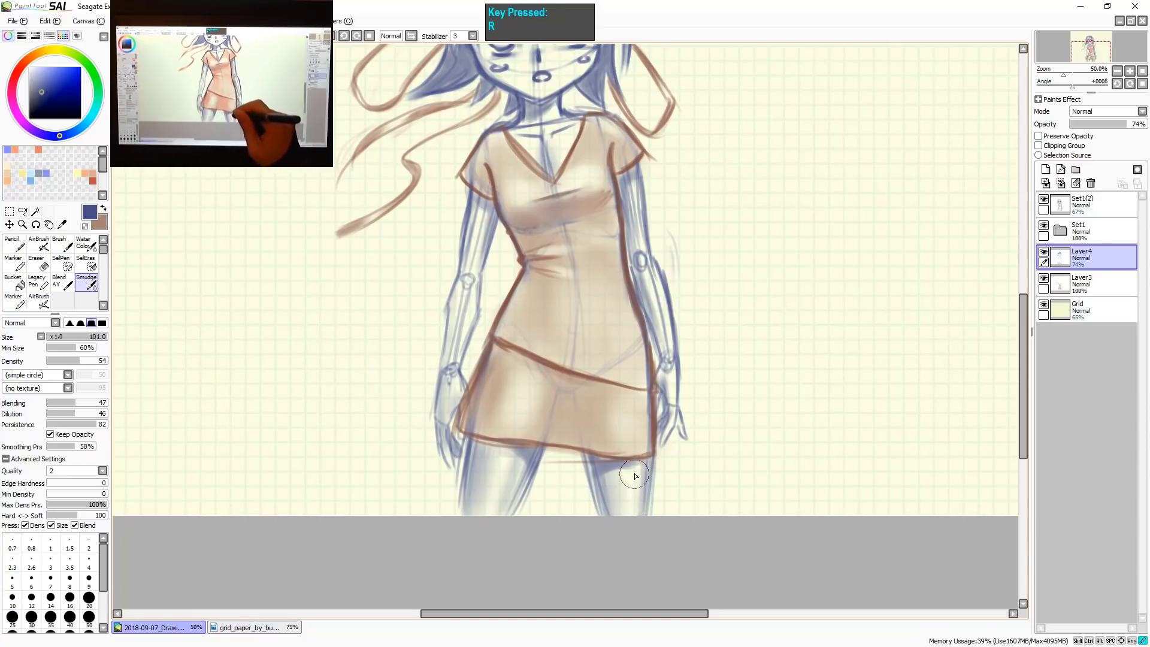
pyautogui.hotkey('ctrl', 'shift', 'z')
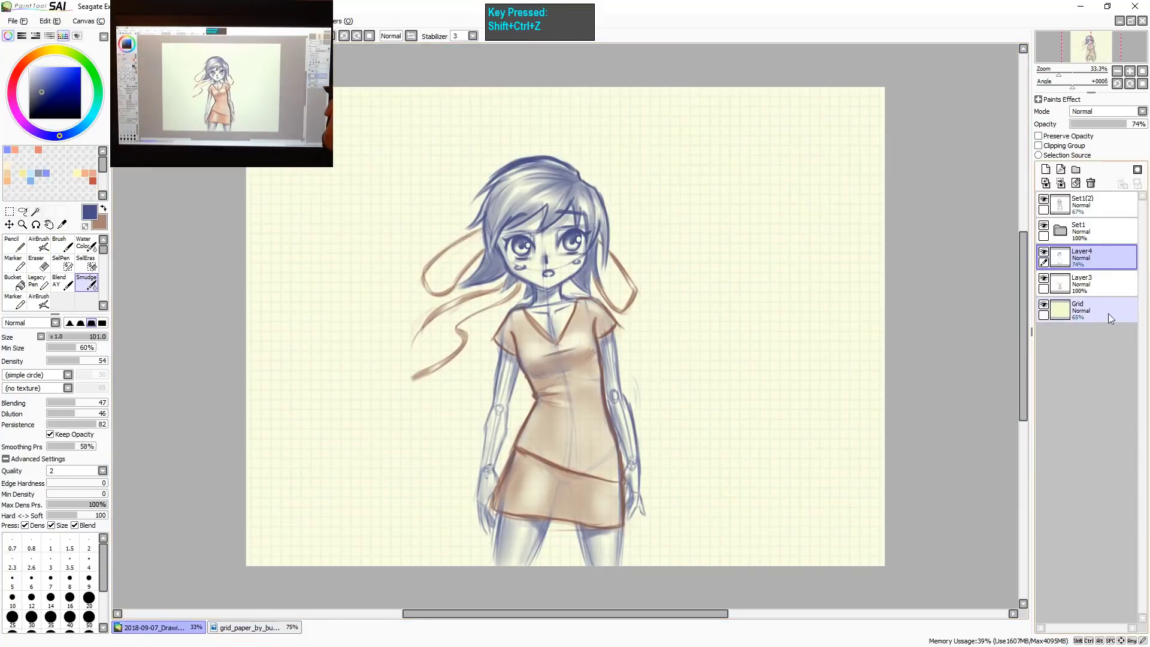
# On the Set1(2) layer, fade the construction lines over the dress with the Eraser at size 156.
pyautogui.click(1073, 229)
pyautogui.click(1074, 233)
pyautogui.click(1082, 203)
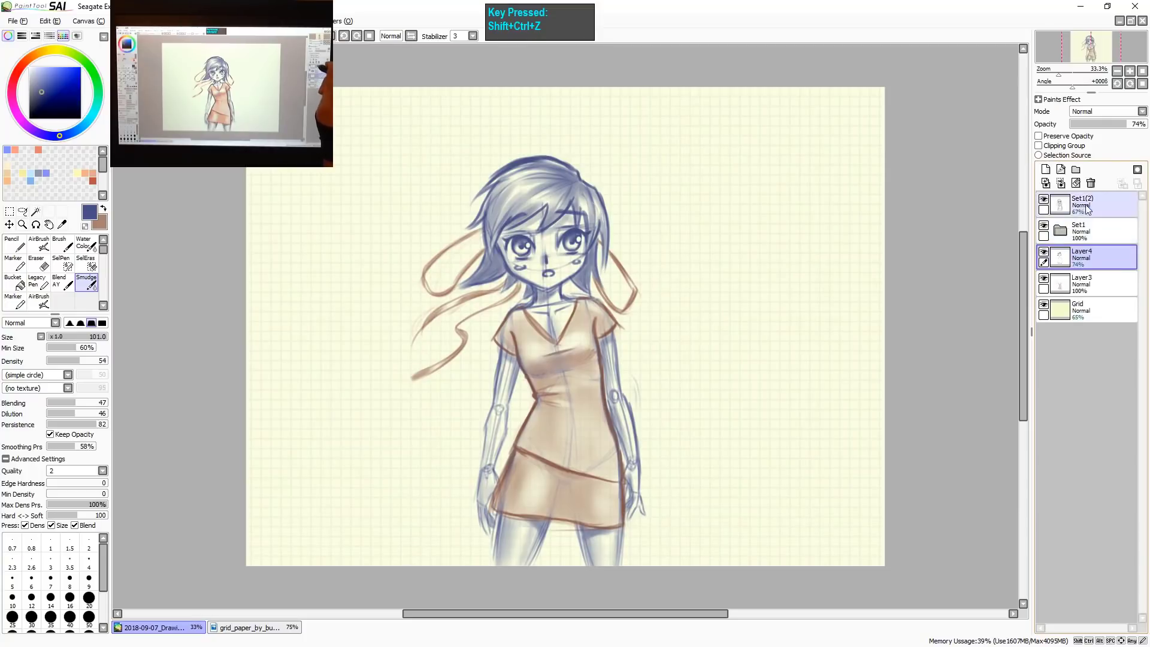
pyautogui.press('e')
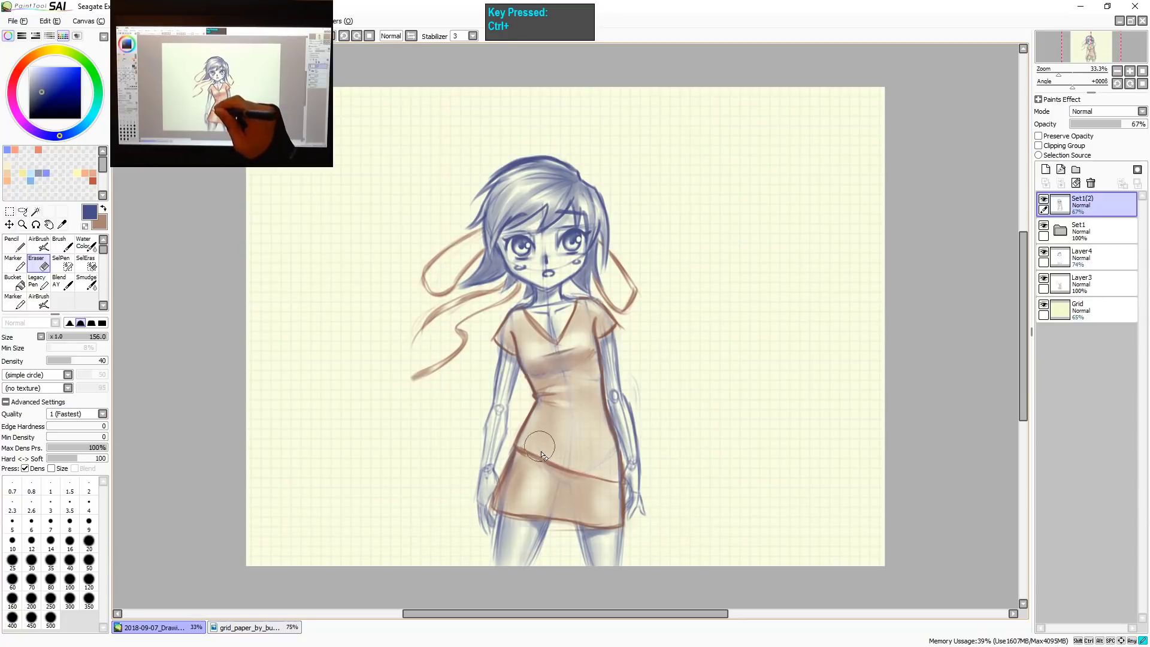
# Merge a copy of the Set1 folder into one layer with the original hidden, and lighten its lines over the dress with the Eraser.
pyautogui.click(1078, 230)
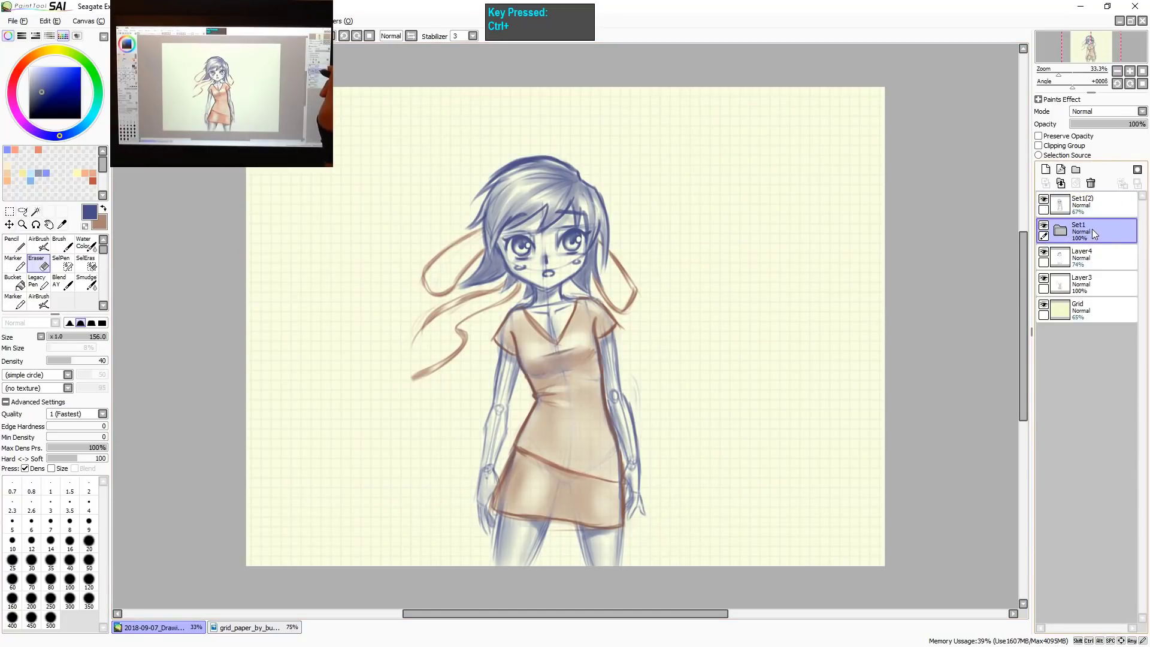
pyautogui.press('q')
pyautogui.click(1044, 252)
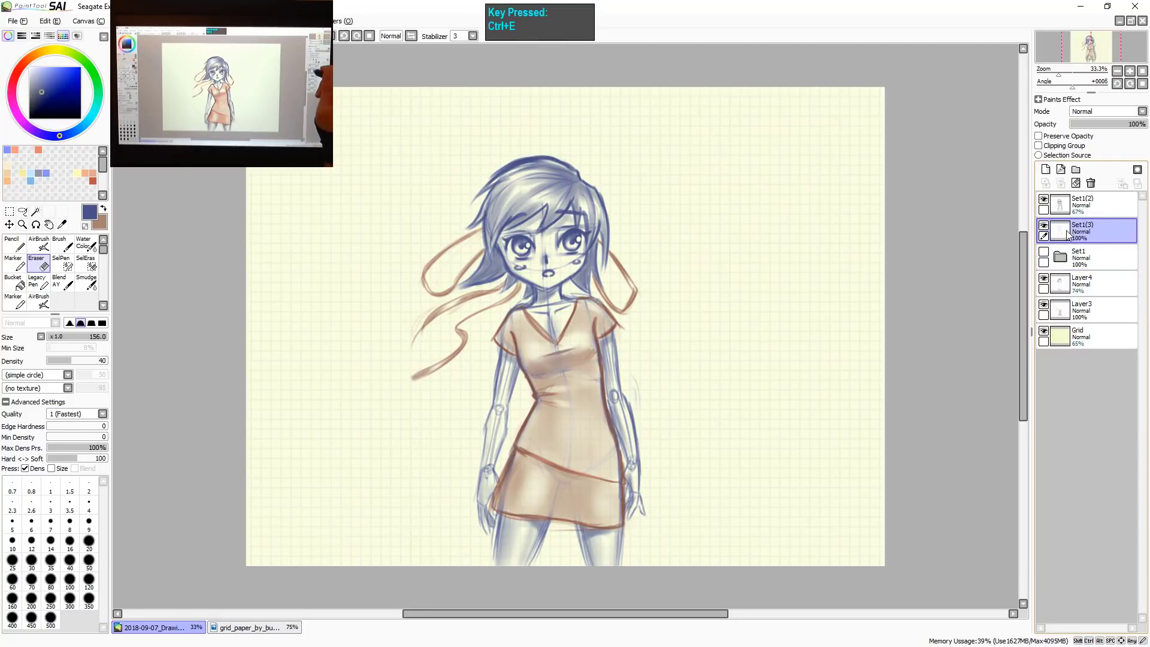
pyautogui.moveTo(565, 389)
pyautogui.mouseDown()
pyautogui.moveTo(570, 478)
pyautogui.moveTo(550, 466)
pyautogui.moveTo(566, 493)
pyautogui.moveTo(610, 472)
pyautogui.moveTo(552, 491)
pyautogui.moveTo(569, 501)
pyautogui.moveTo(558, 507)
pyautogui.moveTo(515, 493)
pyautogui.mouseUp()
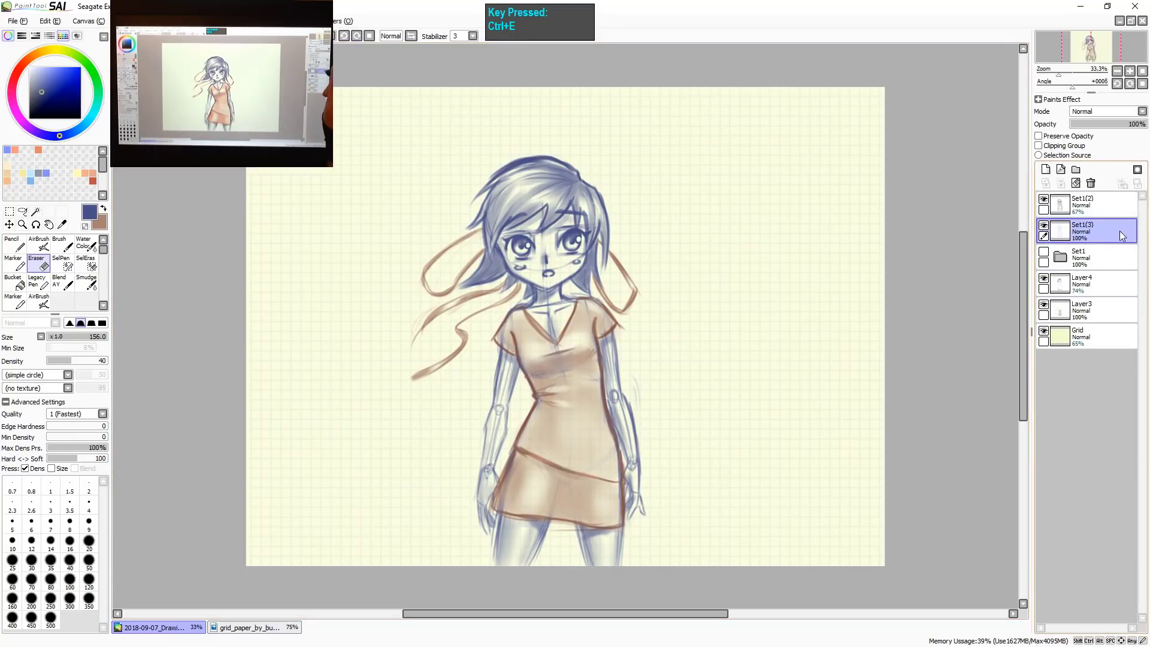
pyautogui.hotkey('ctrl', 'shift', 'z')
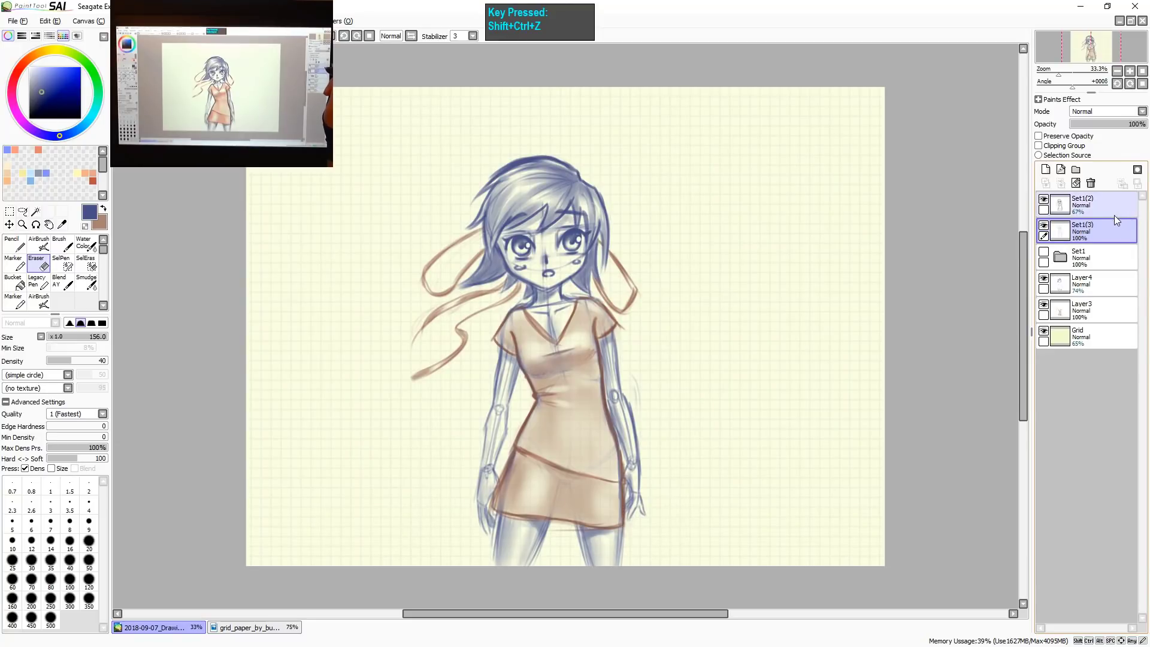
# On Layer4, shade the mouth in blue with the Brush at size 20 and clear its middle with the Eraser at size 14.
pyautogui.click(1070, 289)
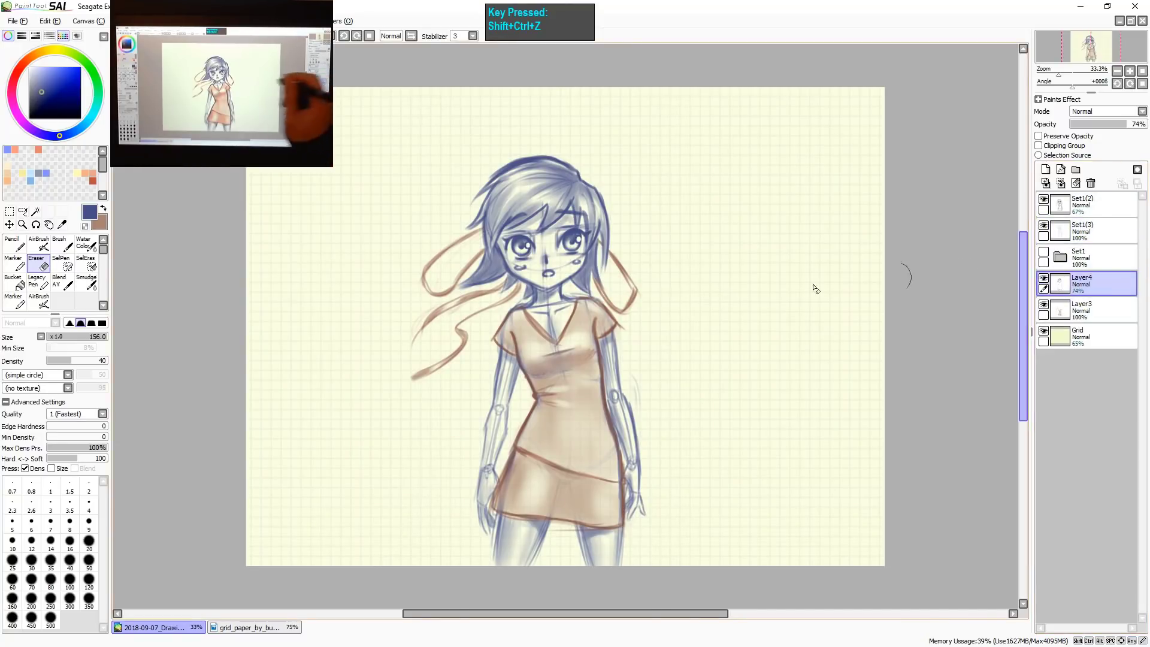
pyautogui.scroll(2, 548, 273)
pyautogui.press('v')
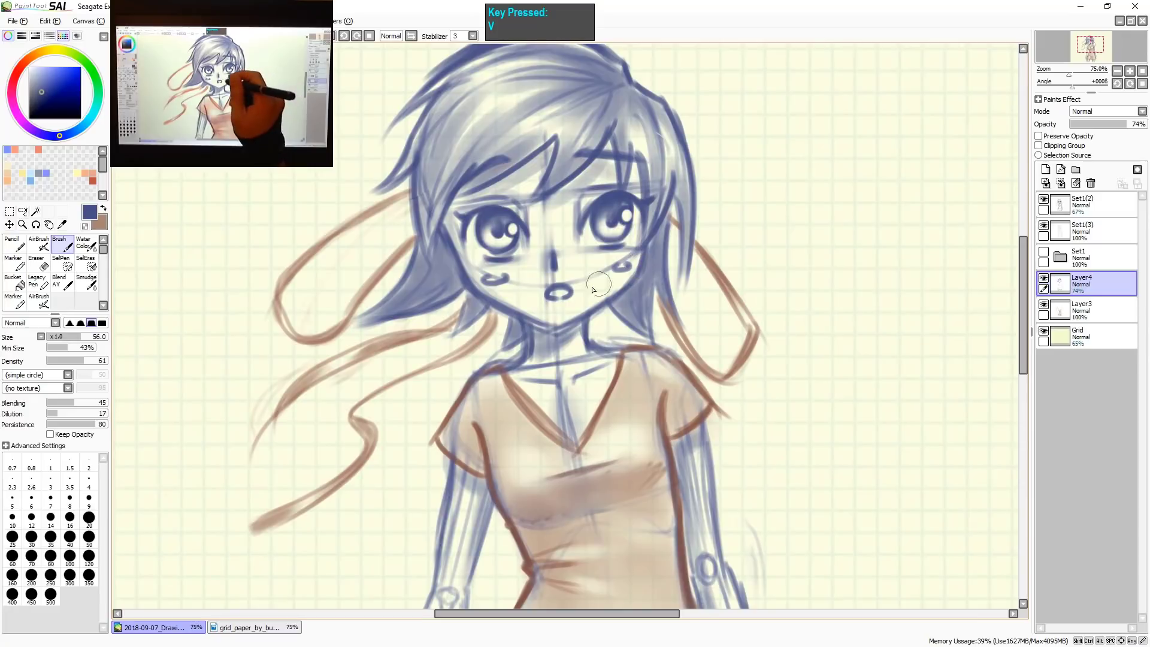
pyautogui.moveTo(555, 274); pyautogui.dragTo(635, 276)
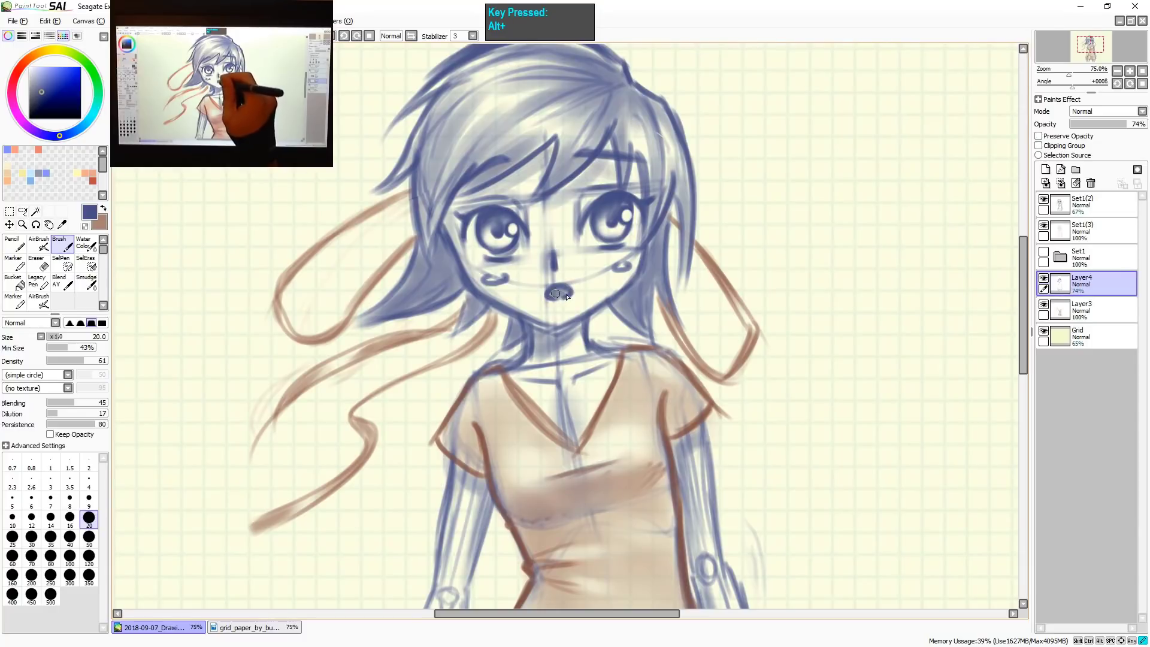
pyautogui.scroll(2, 552, 294)
pyautogui.press('e')
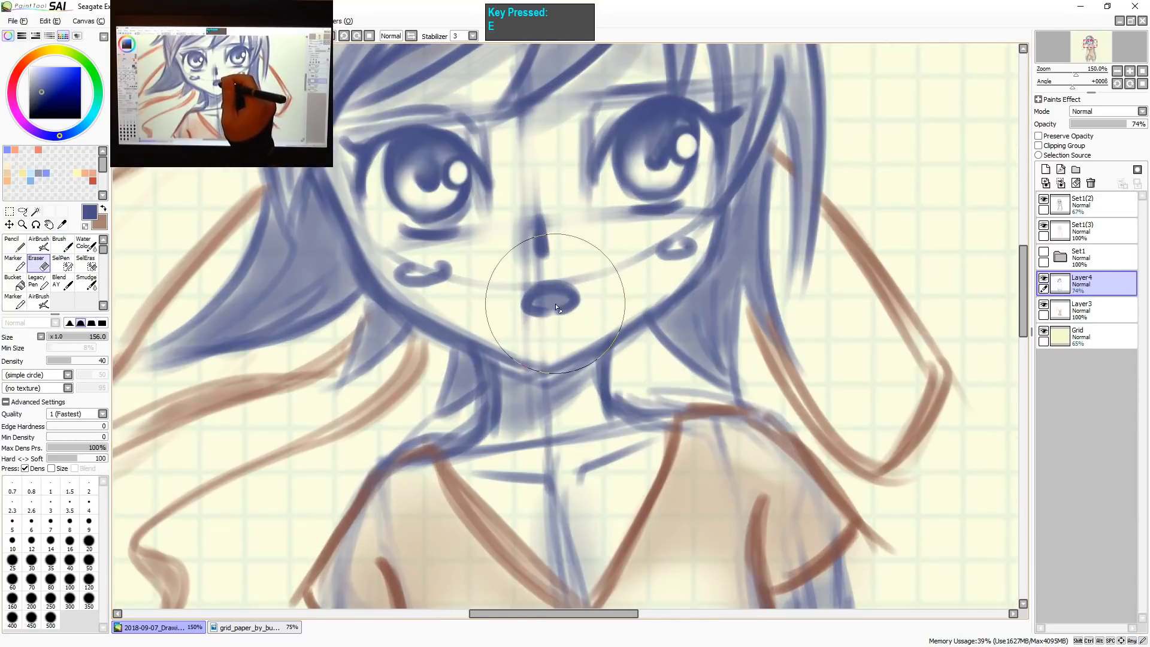
pyautogui.moveTo(552, 293); pyautogui.dragTo(544, 299)
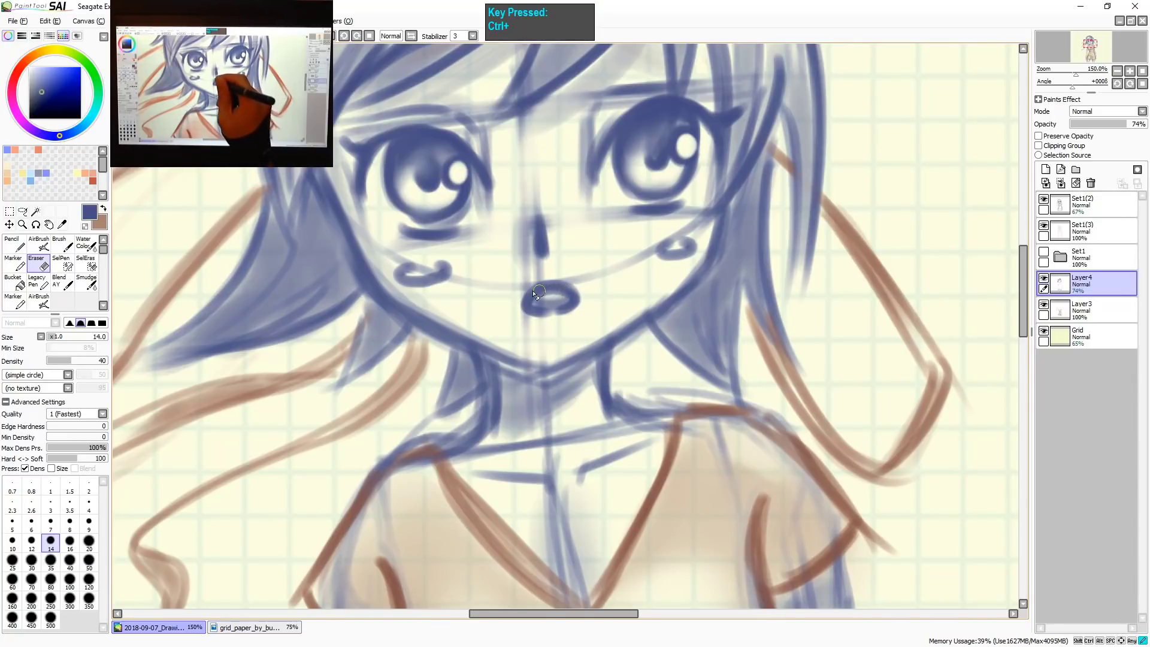
pyautogui.hotkey('ctrl', 'shift', 'z')
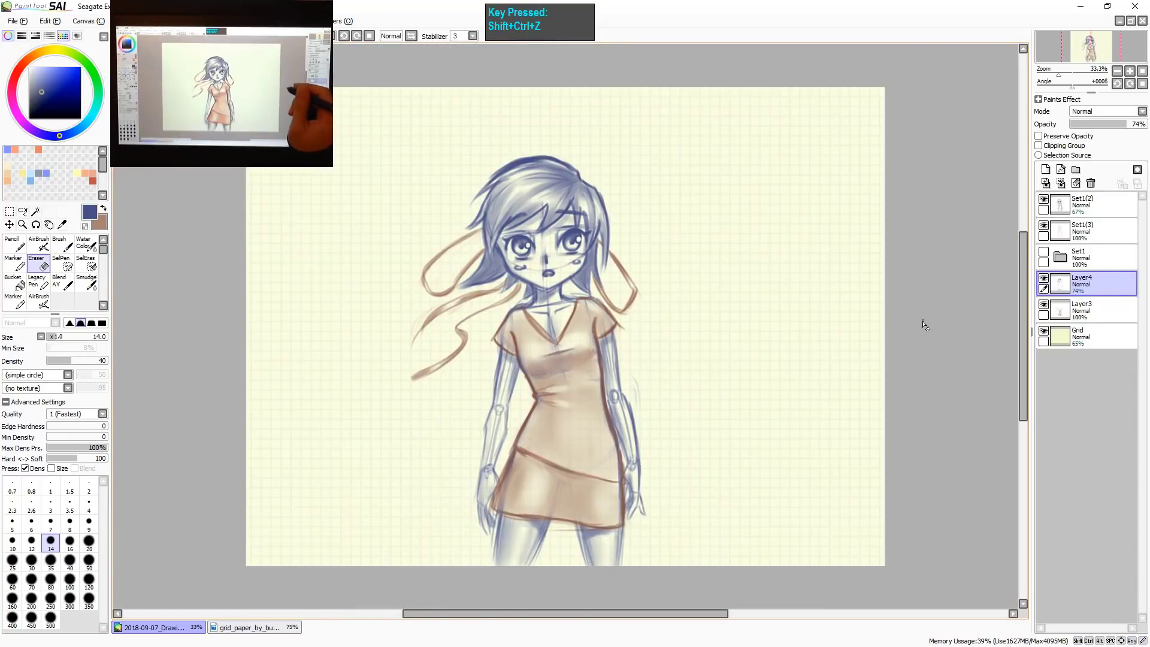
pyautogui.press('z')
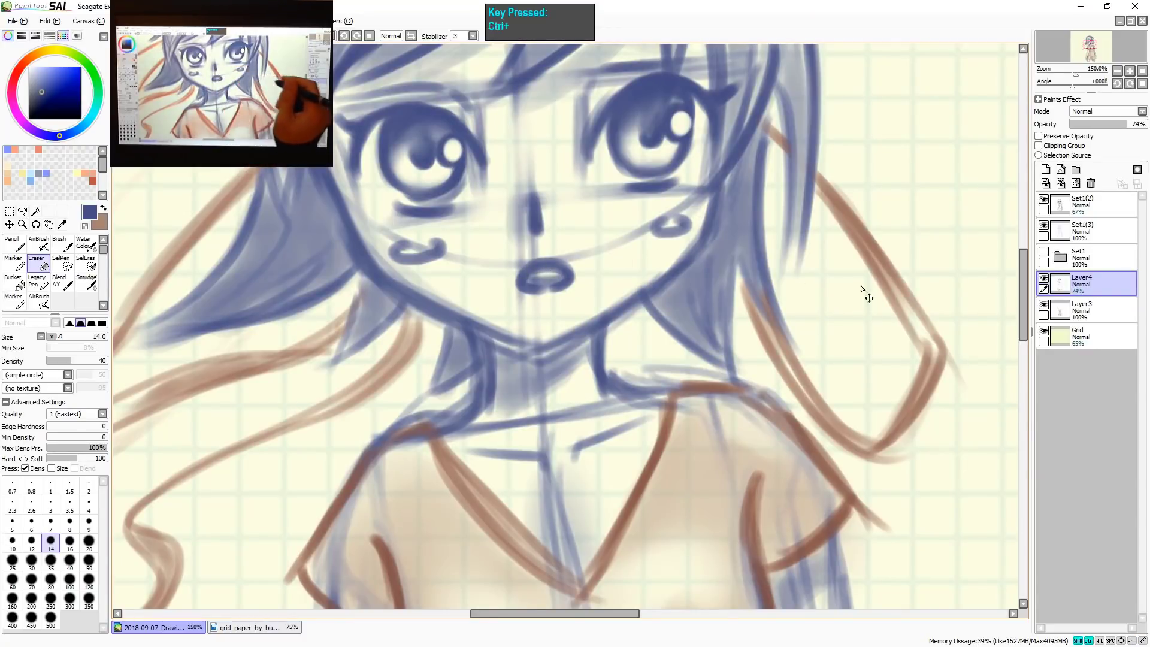
pyautogui.hotkey('ctrl', 'shift', 'z')
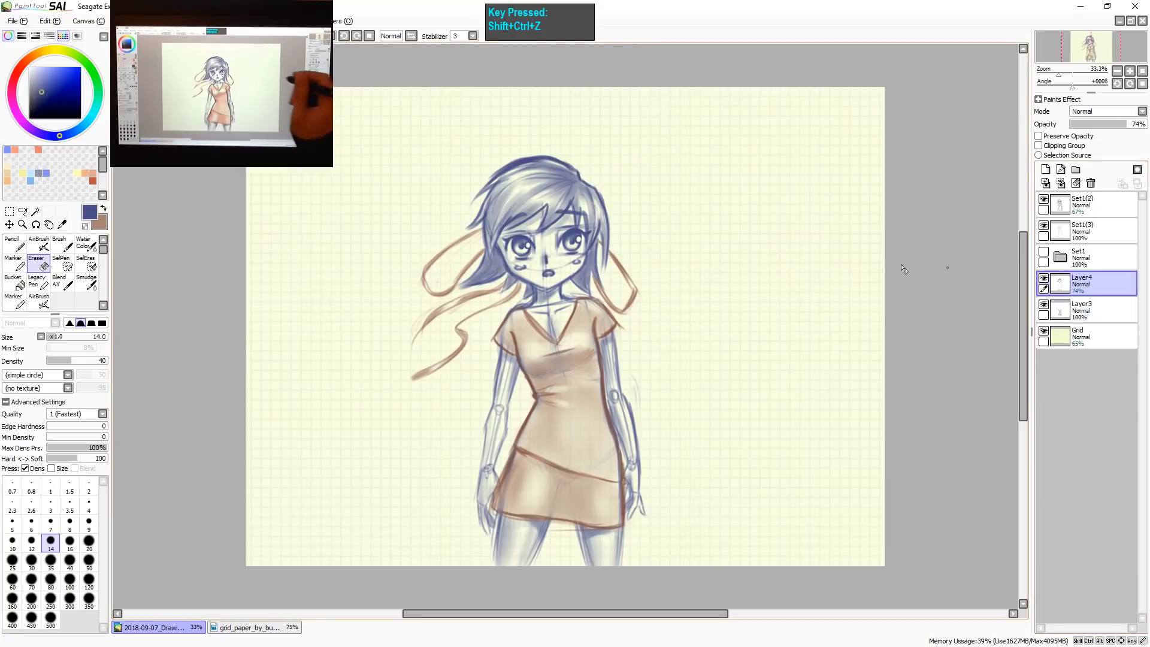
# Add blue shading to both arms with the Brush at size 66, undoing one stroke, and blend it with Smudge at size 101.
pyautogui.press('b')
pyautogui.press('z')
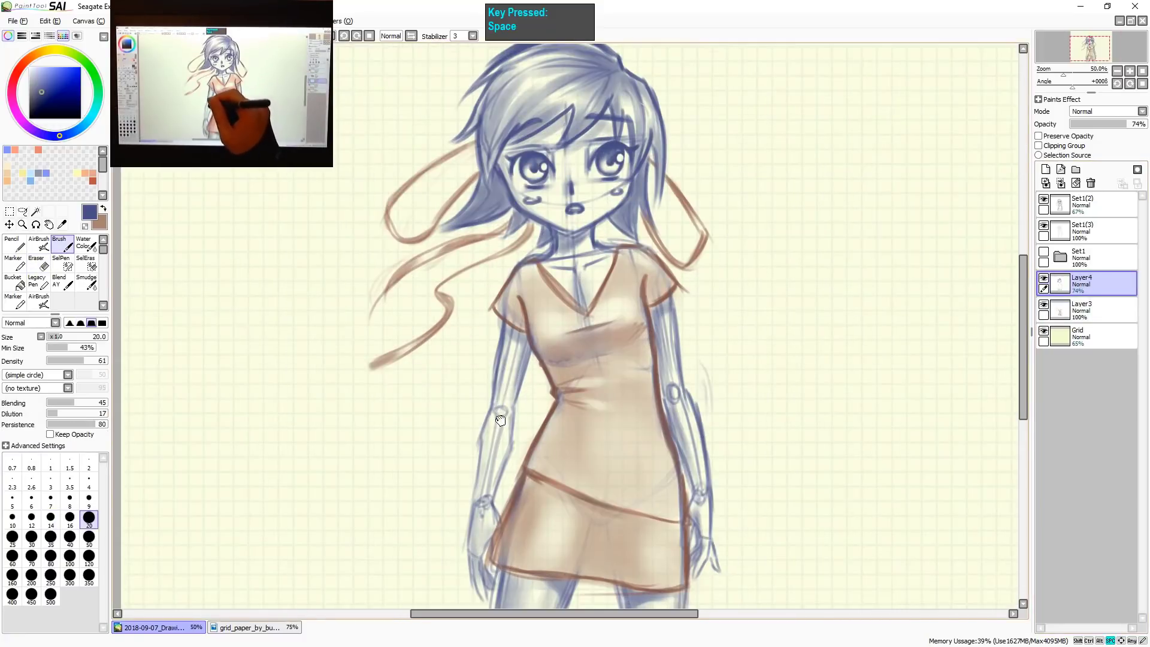
pyautogui.press('z')
pyautogui.moveTo(523, 347); pyautogui.dragTo(523, 340)
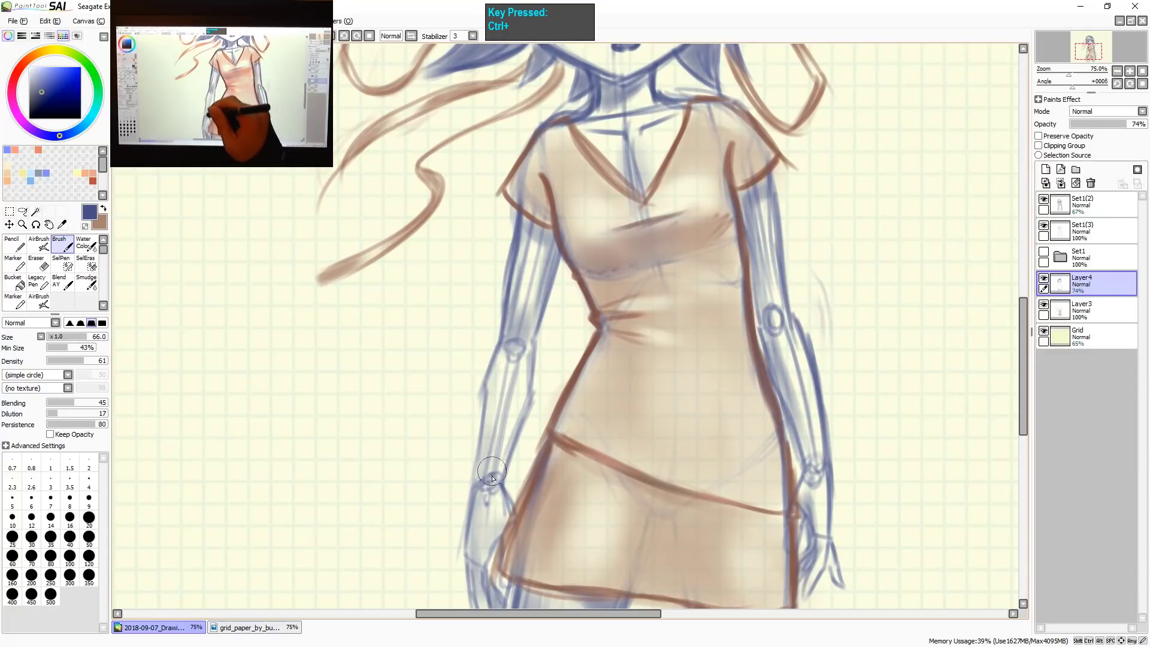
pyautogui.hotkey('ctrl', 'z')
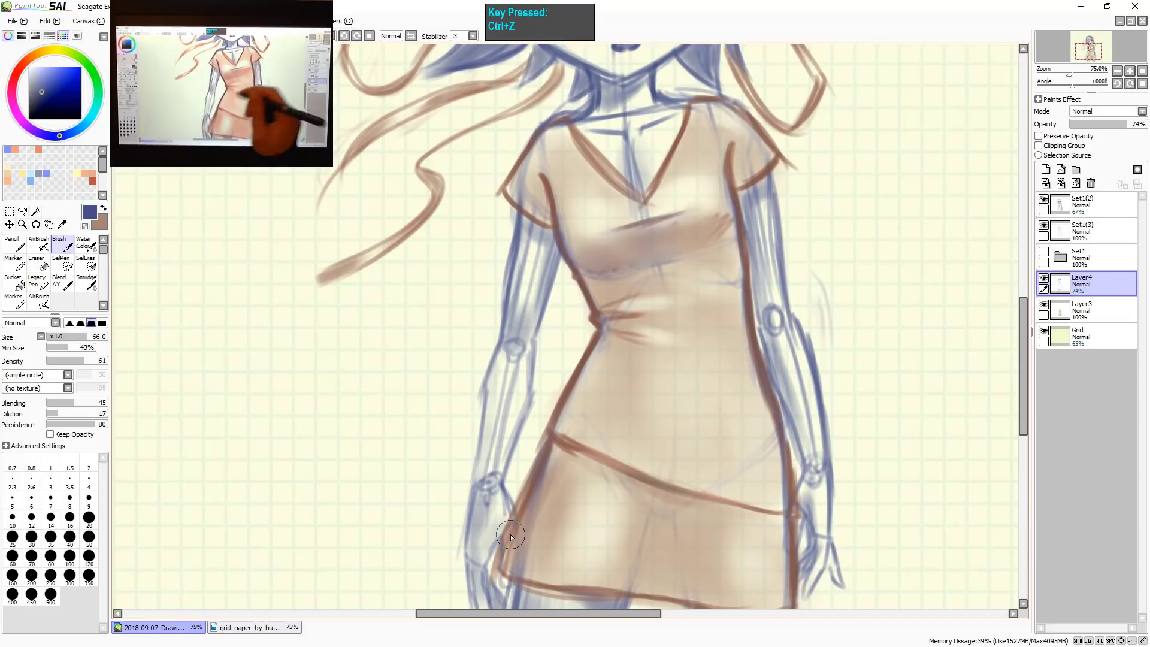
pyautogui.moveTo(773, 317); pyautogui.dragTo(774, 310)
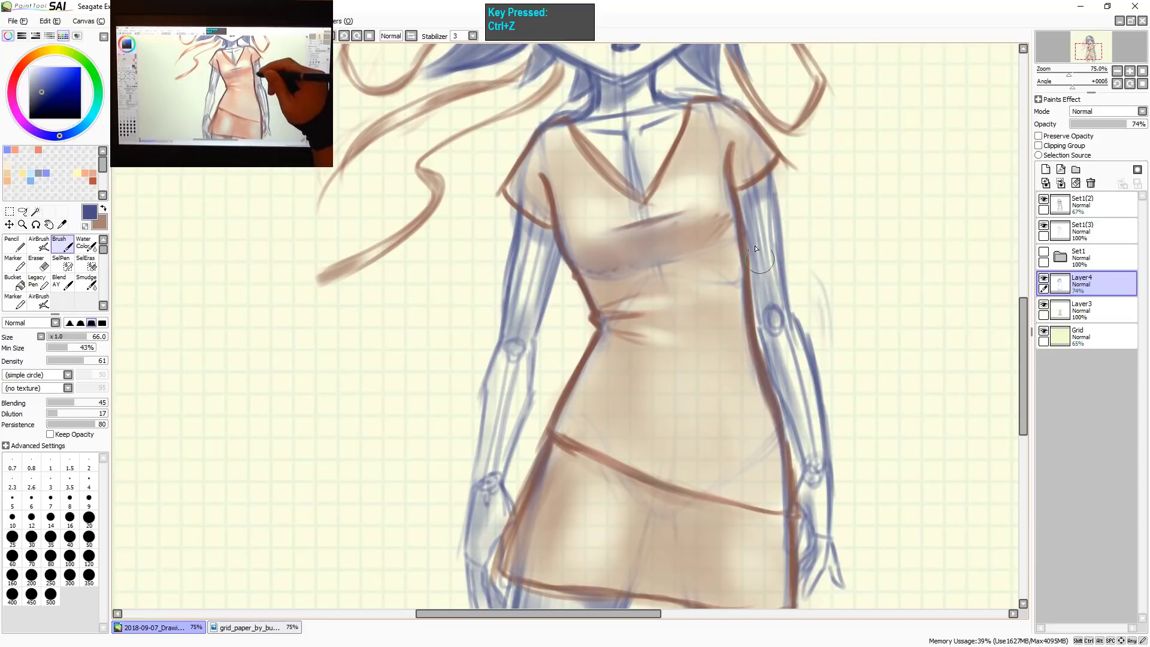
pyautogui.press('r')
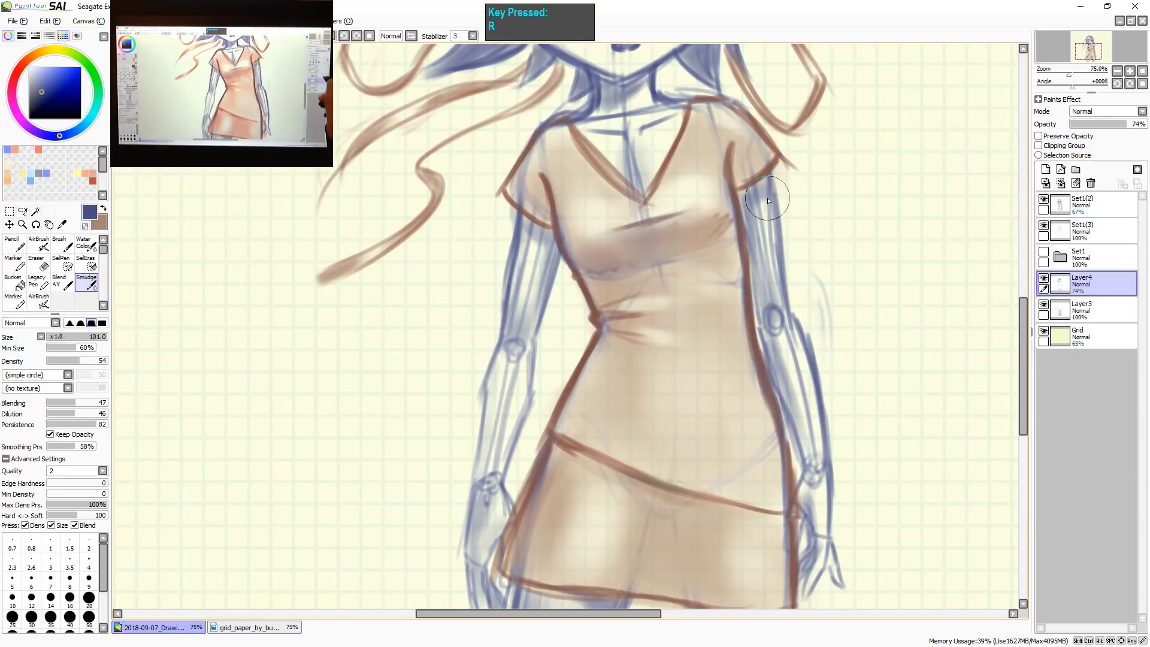
# Merge the Set1(2) sketch layer down into Set1(3).
pyautogui.click(1067, 312)
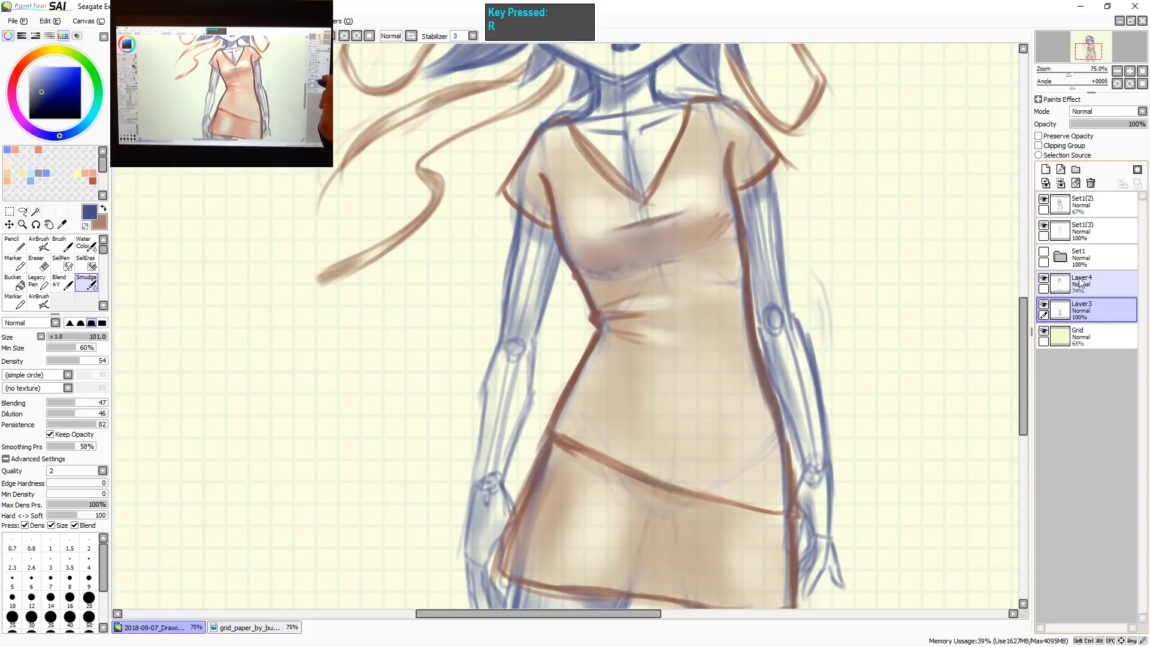
pyautogui.click(1077, 207)
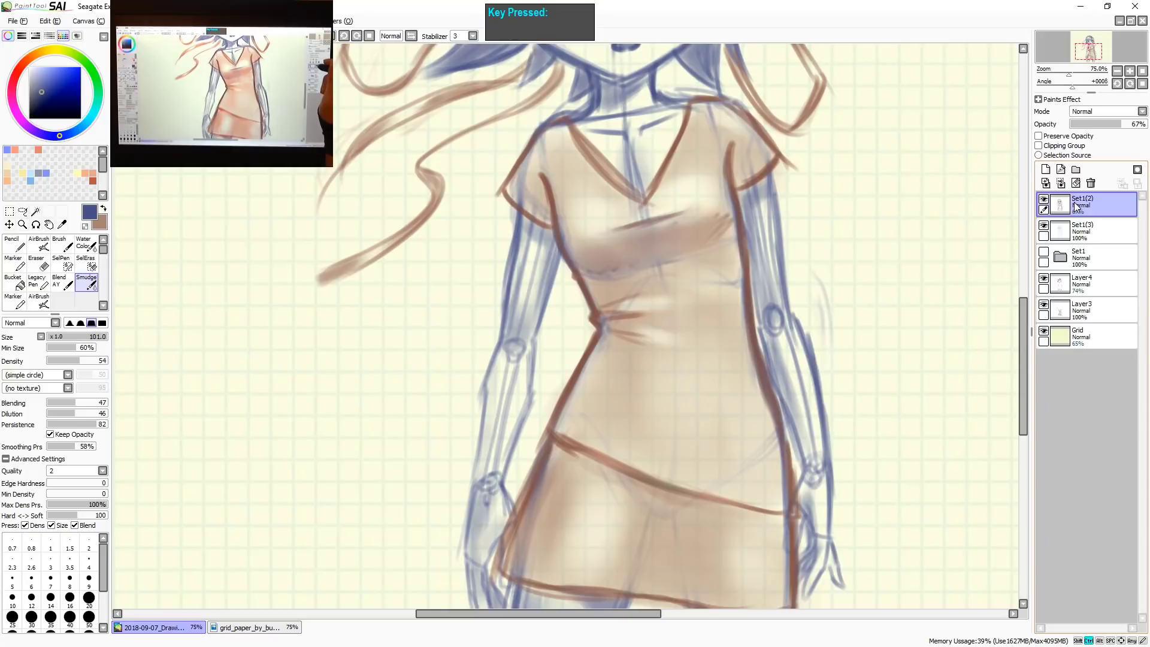
pyautogui.hotkey('ctrl', 'e')
# Erase the joint circles and construction lines inside both arms on Set1(3) with the Eraser at sizes 85 down to 50.
pyautogui.press('e')
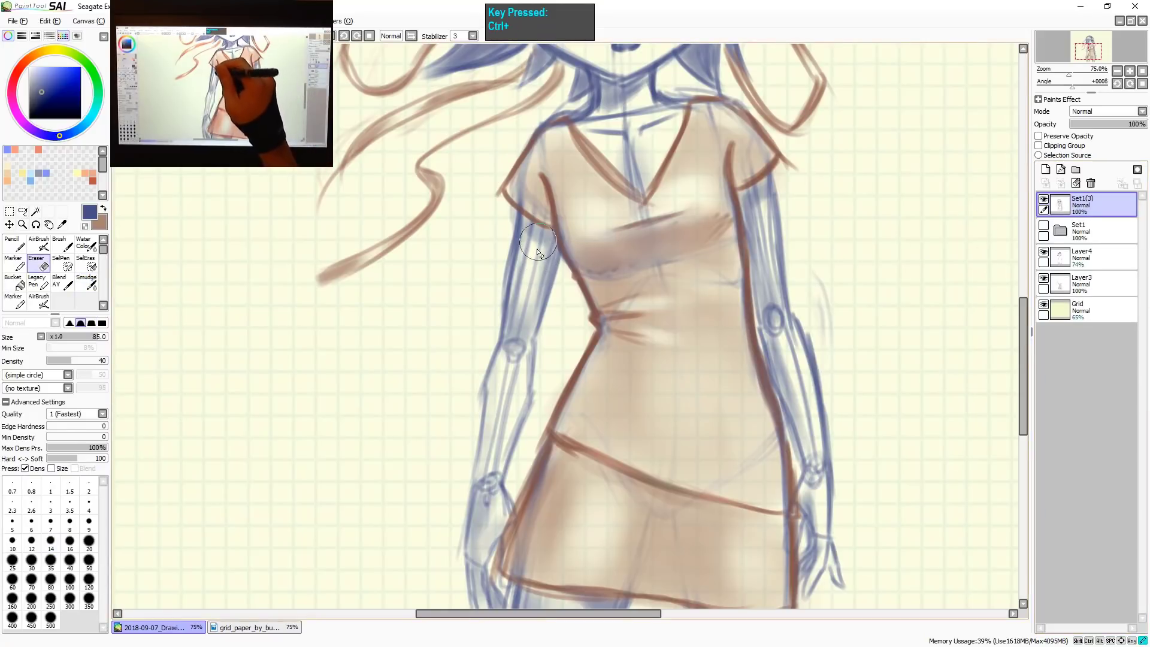
pyautogui.moveTo(537, 251); pyautogui.dragTo(524, 258)
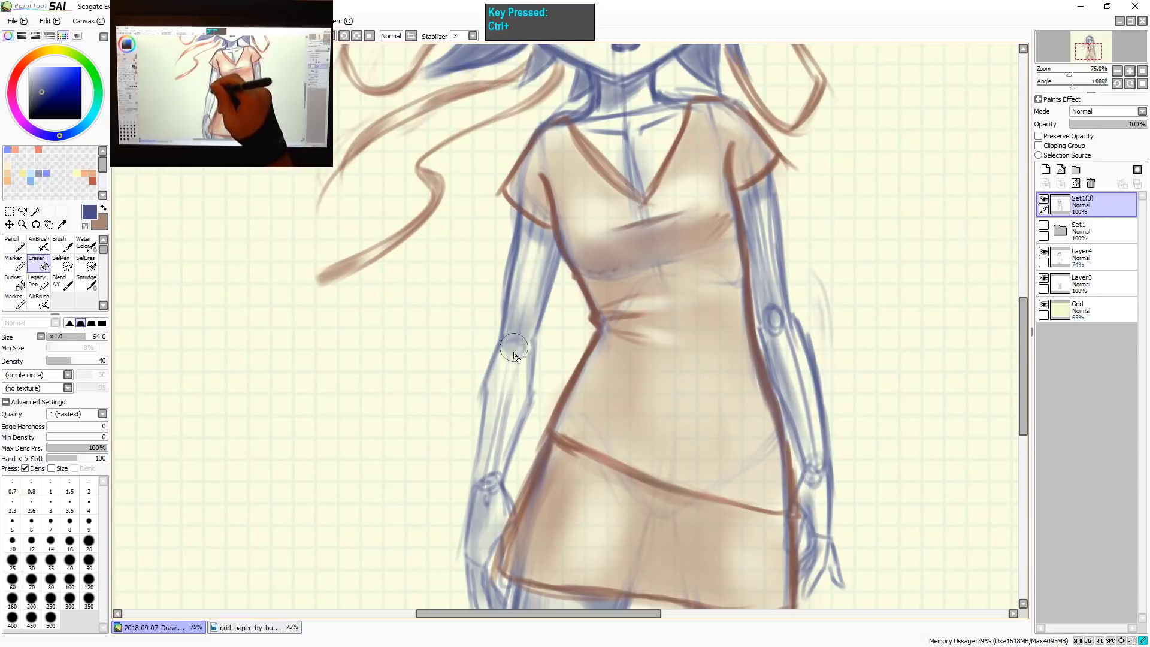
pyautogui.moveTo(514, 356); pyautogui.dragTo(483, 542)
pyautogui.press('[')
pyautogui.press('[')
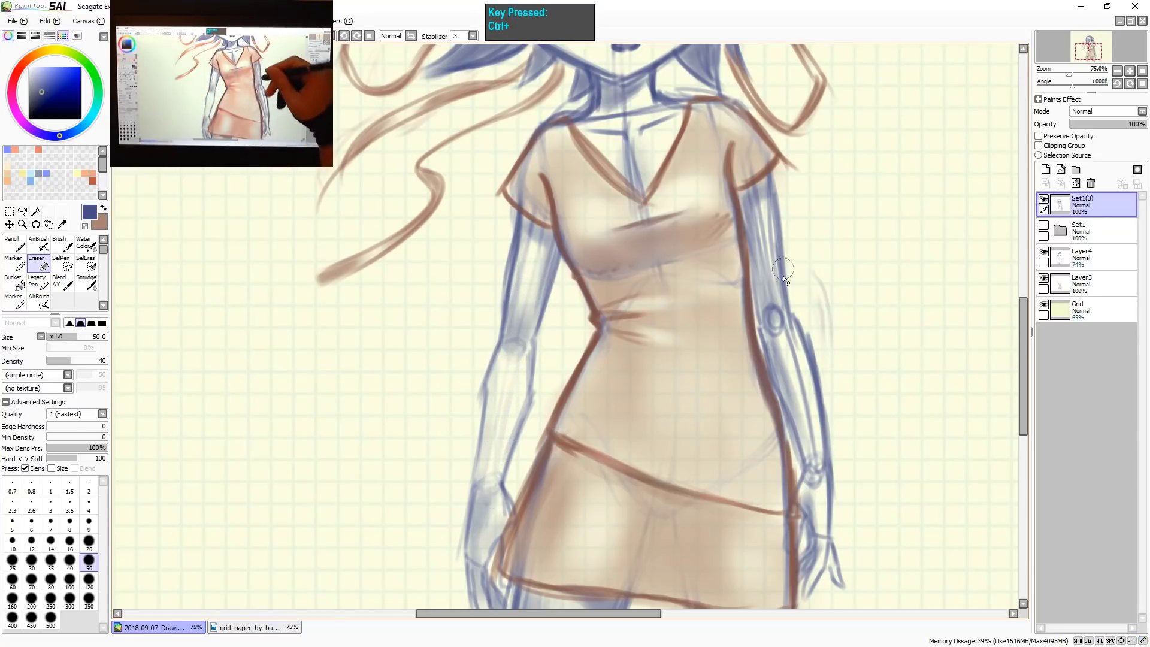
pyautogui.moveTo(770, 206)
pyautogui.mouseDown()
pyautogui.moveTo(758, 195)
pyautogui.moveTo(765, 251)
pyautogui.moveTo(767, 219)
pyautogui.mouseUp()
pyautogui.moveTo(771, 313)
pyautogui.mouseDown()
pyautogui.moveTo(811, 438)
pyautogui.moveTo(811, 427)
pyautogui.moveTo(812, 494)
pyautogui.mouseUp()
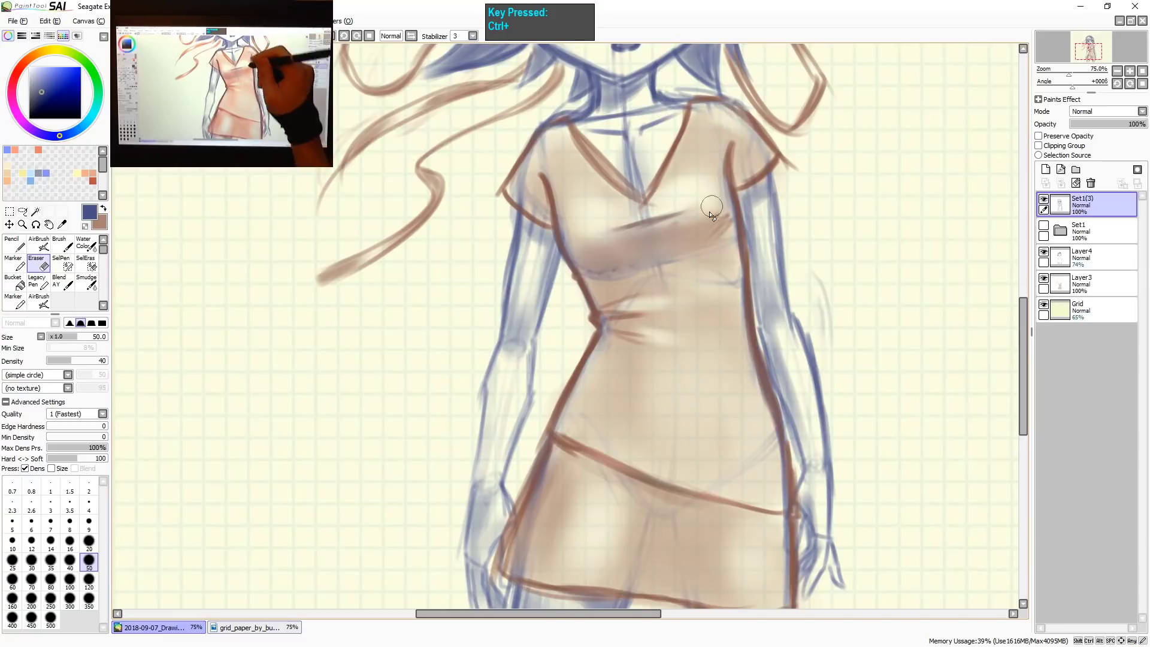
# Fade the construction lines on the chest and abdomen with the Eraser at sizes 50 to 93, undoing the last stroke under the bust.
pyautogui.moveTo(713, 210)
pyautogui.mouseDown()
pyautogui.moveTo(665, 233)
pyautogui.moveTo(638, 225)
pyautogui.moveTo(633, 159)
pyautogui.moveTo(629, 168)
pyautogui.mouseUp()
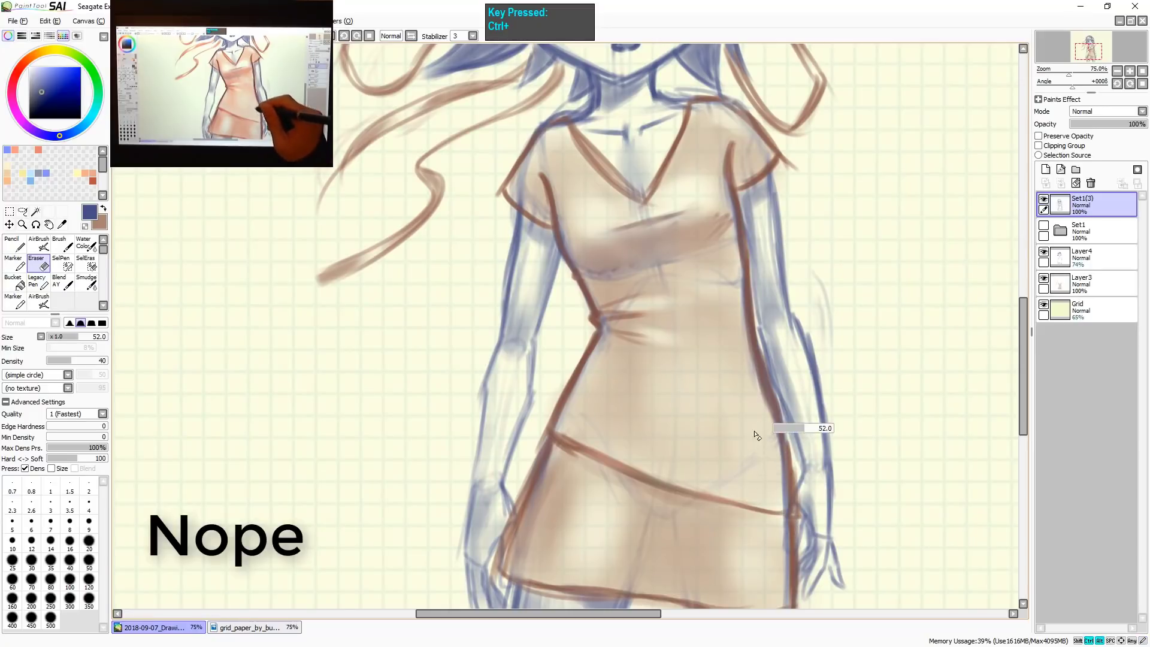
pyautogui.moveTo(714, 470); pyautogui.dragTo(587, 436)
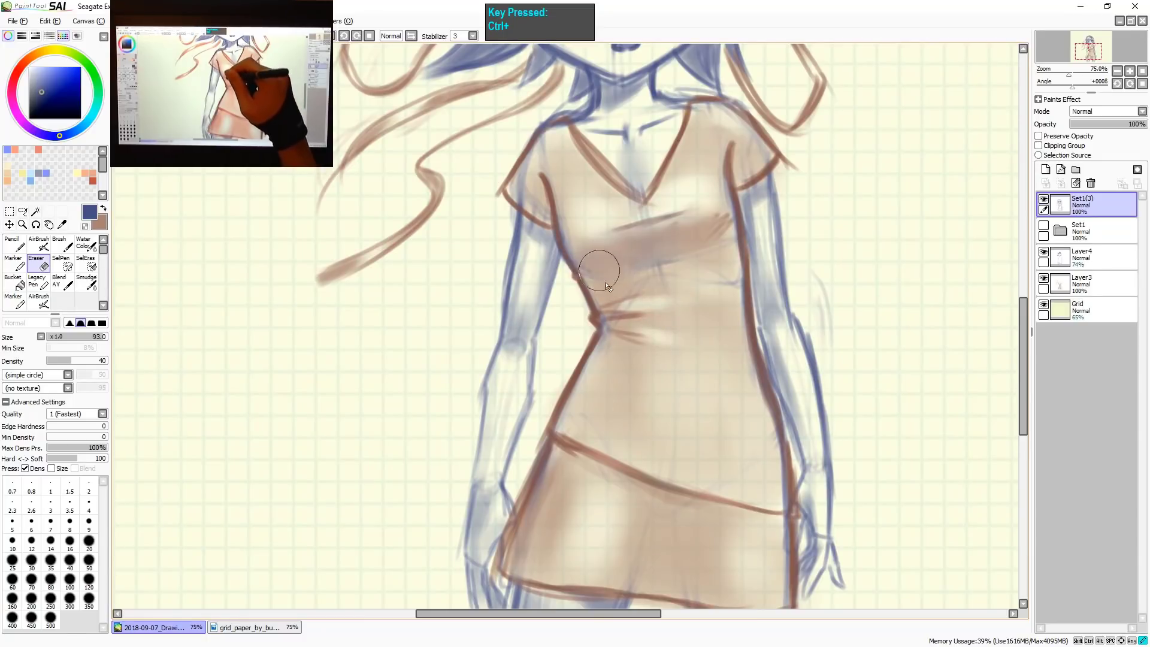
pyautogui.hotkey('ctrl', 'z')
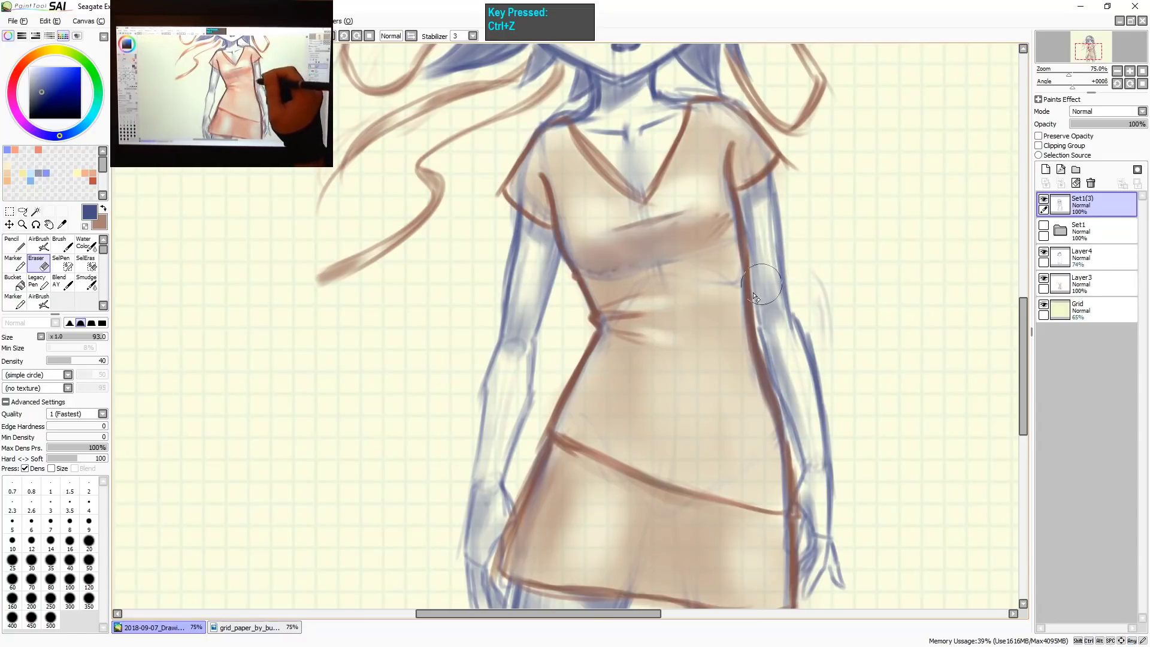
pyautogui.hotkey('ctrl', 'shift', 'z')
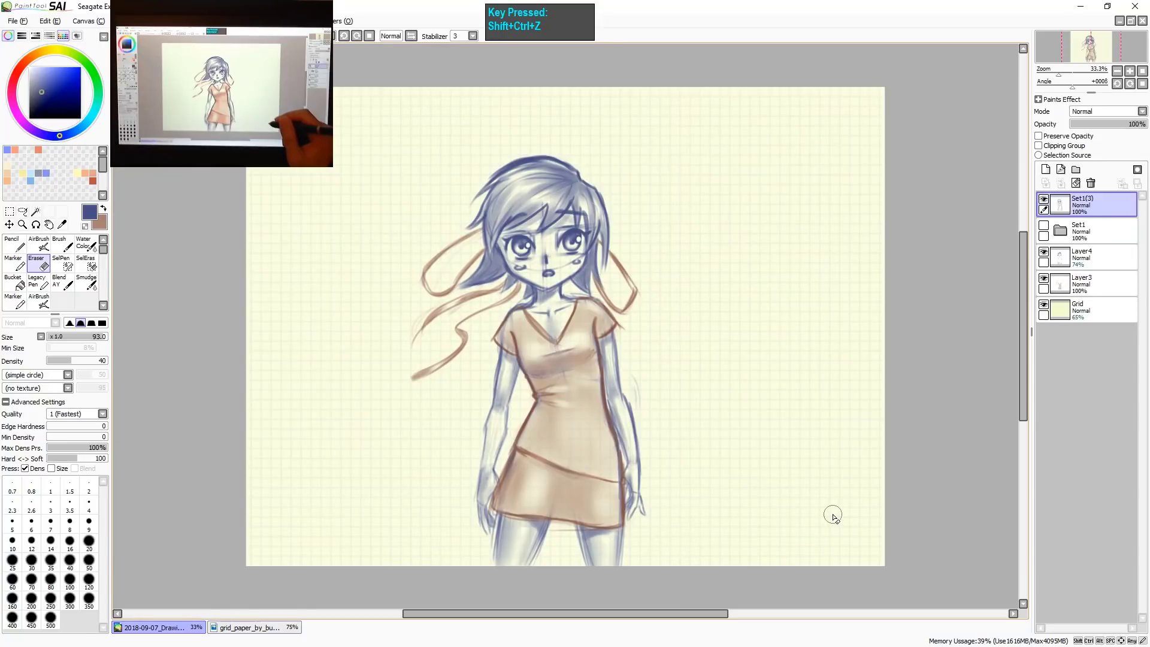